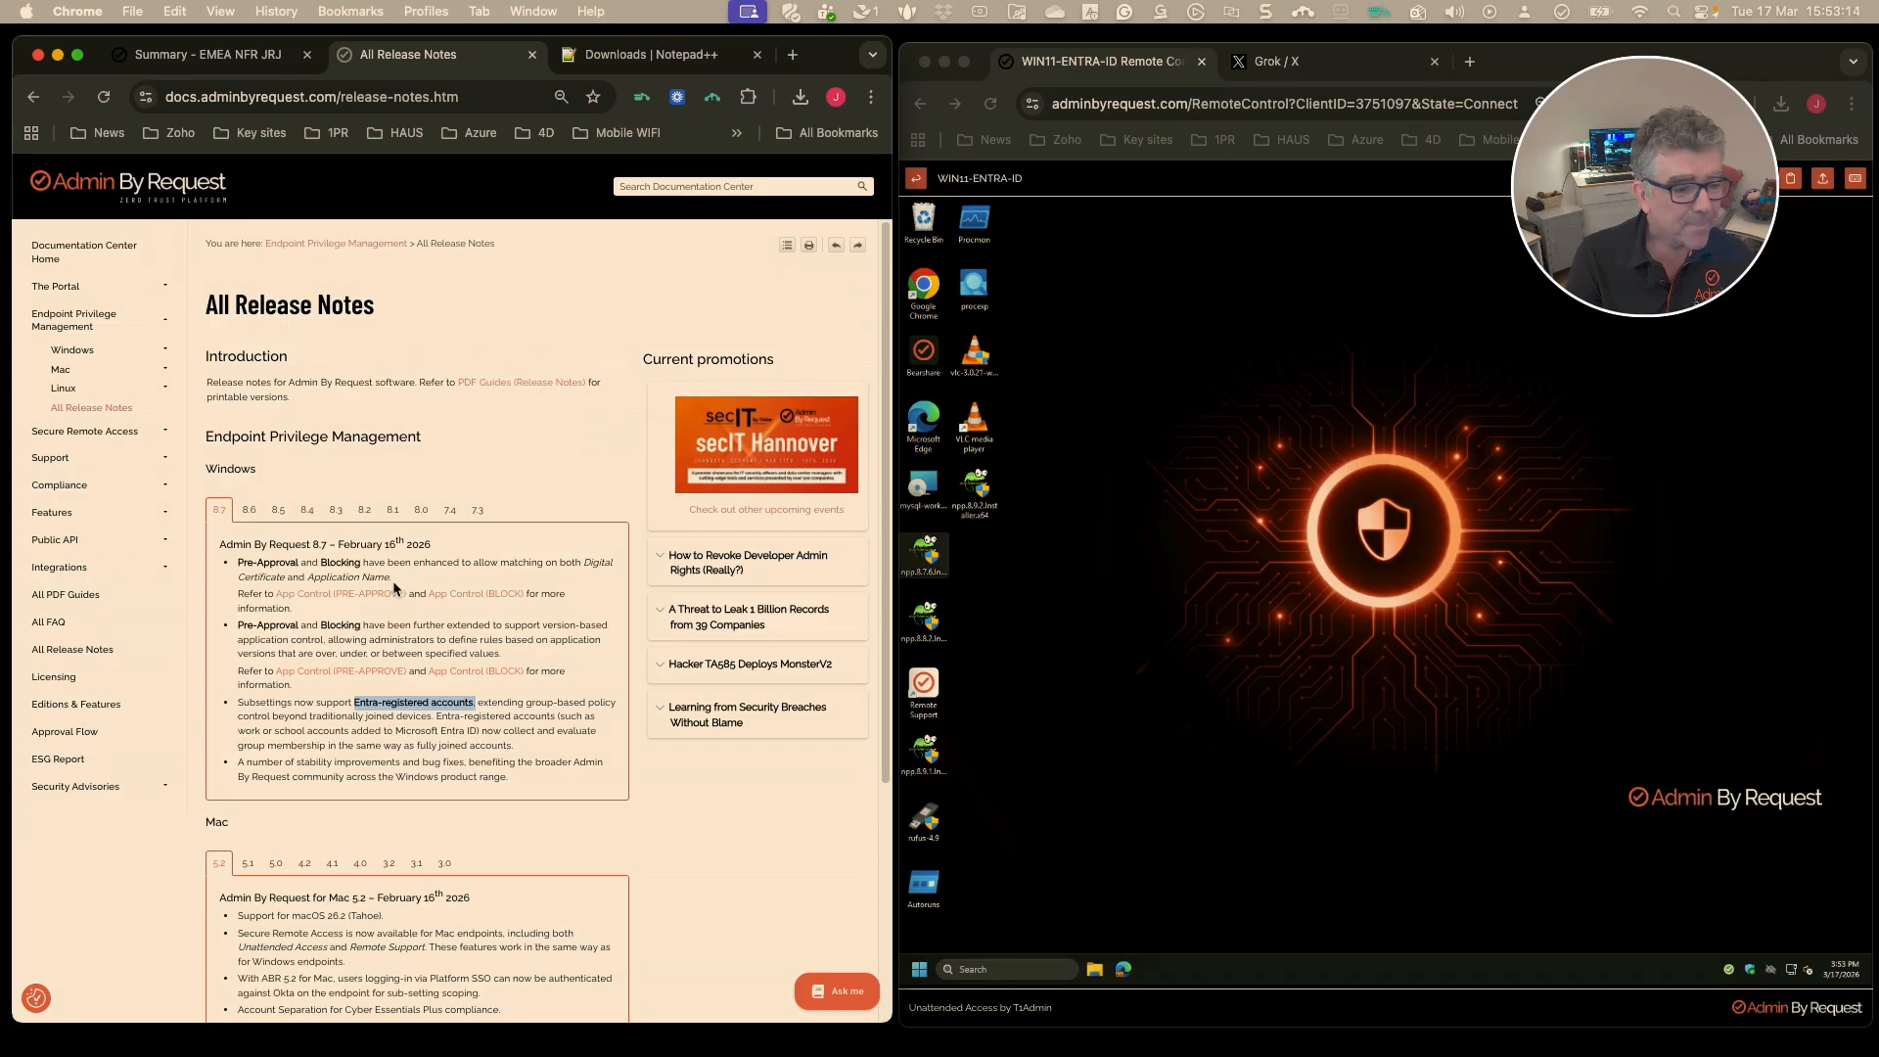
Review the Windows 8.7 release notes on version-based pre-approval and blocking and on sub settings for Entra-registered accounts.
left_click_drag(339, 641, 240, 627)
left_click(388, 651)
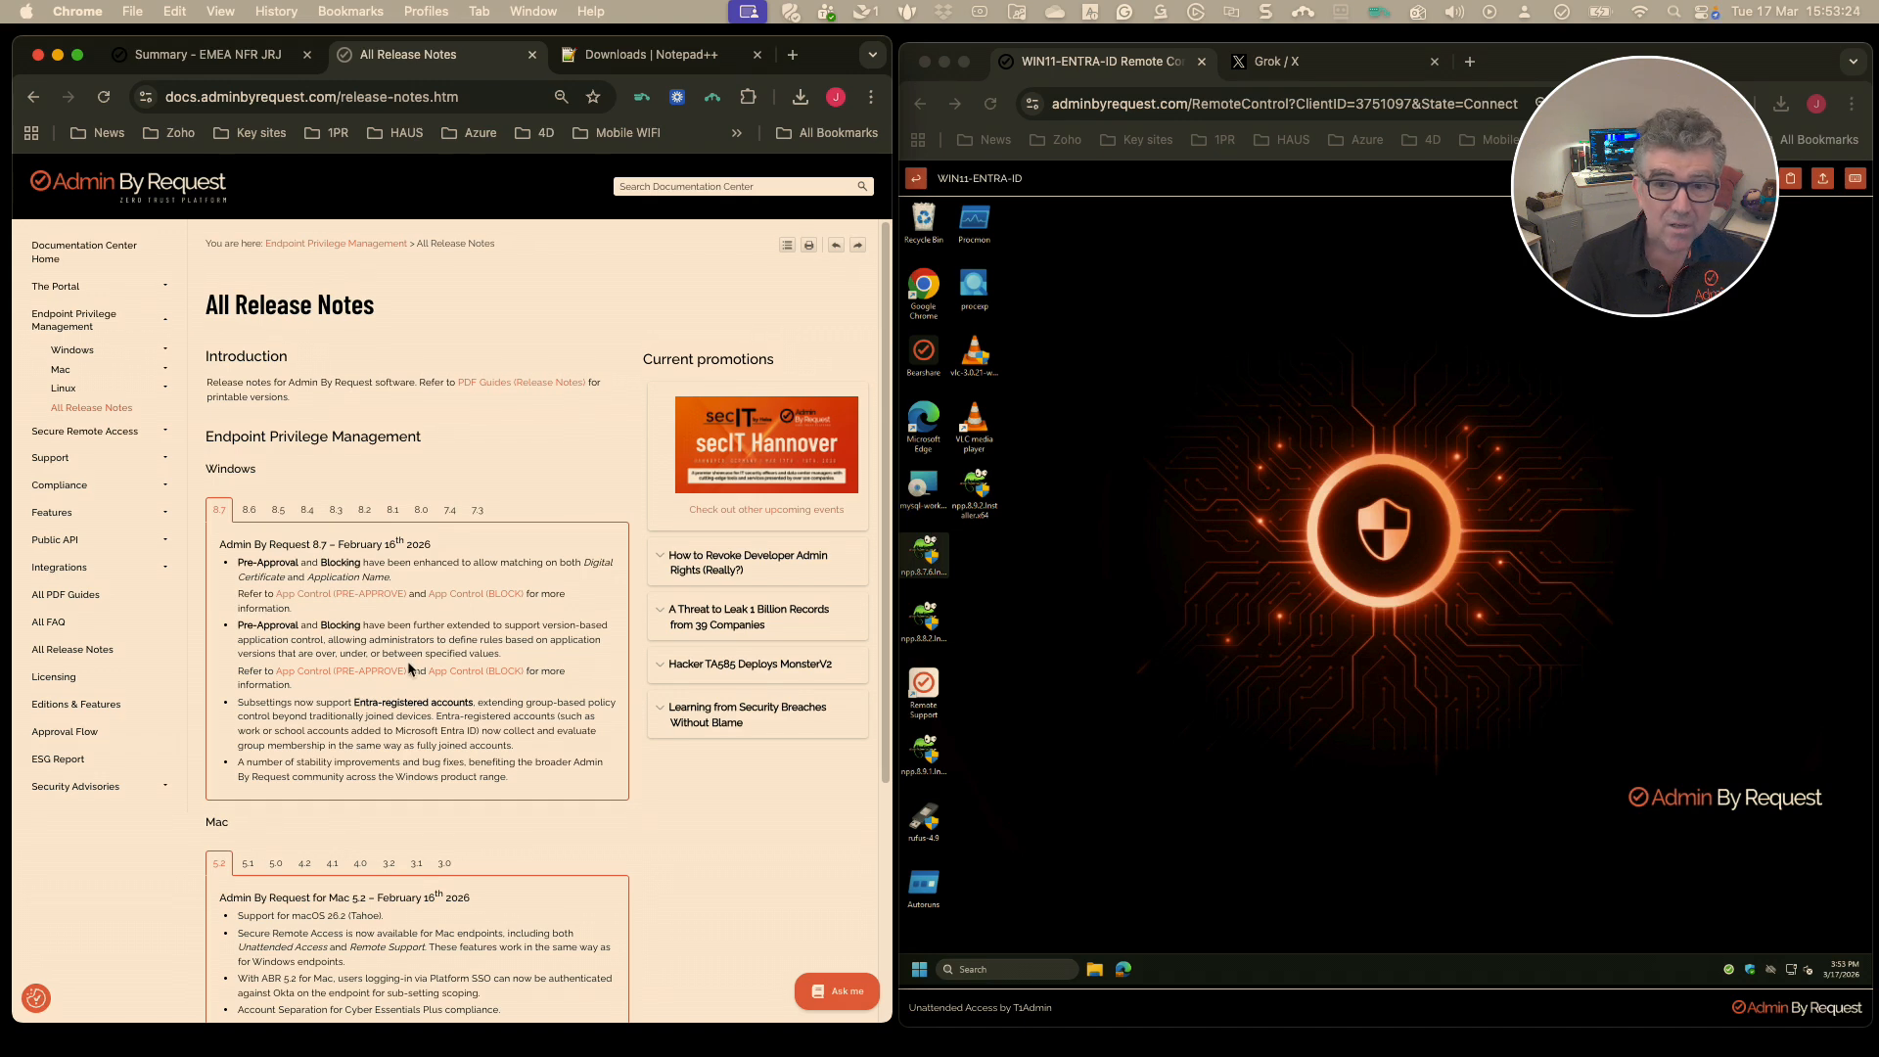
left_click_drag(273, 707, 505, 730)
left_click(453, 721)
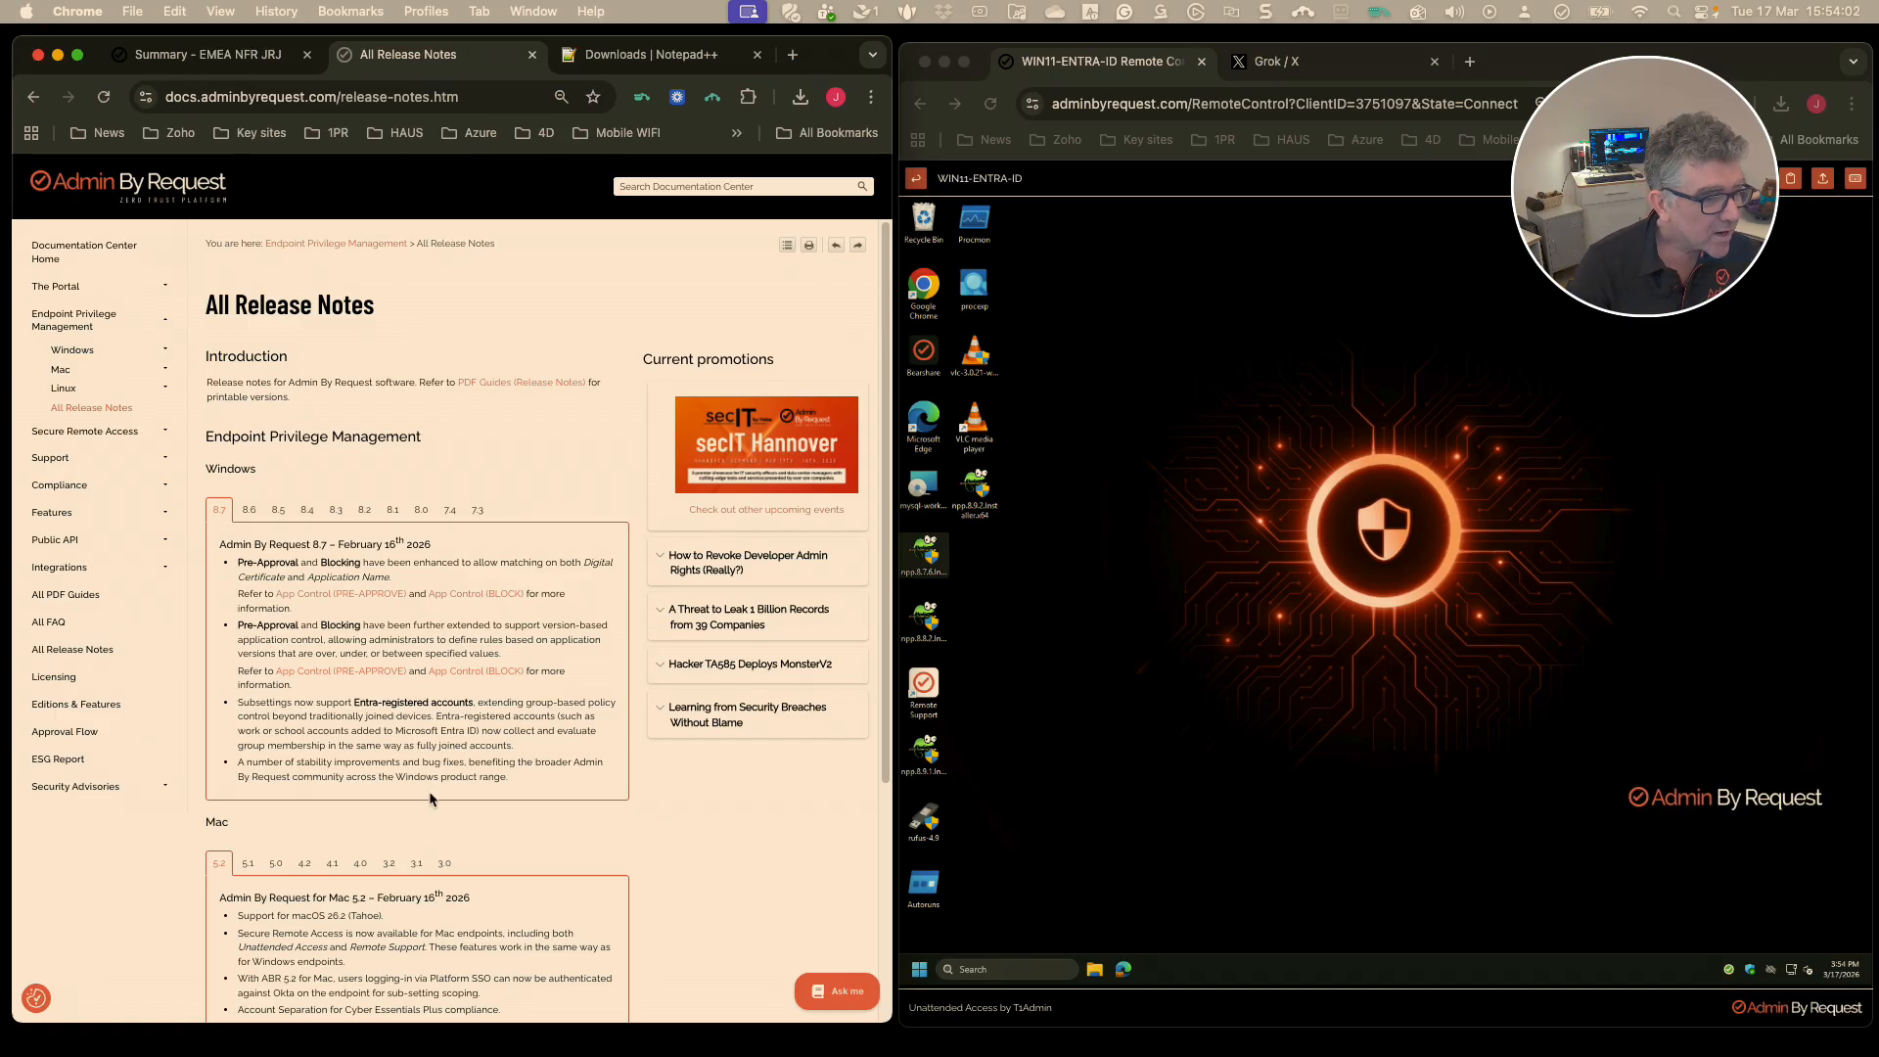
Turn on required approval for Run As Admin in the abr-users Windows workstation sub settings and save.
left_click(217, 59)
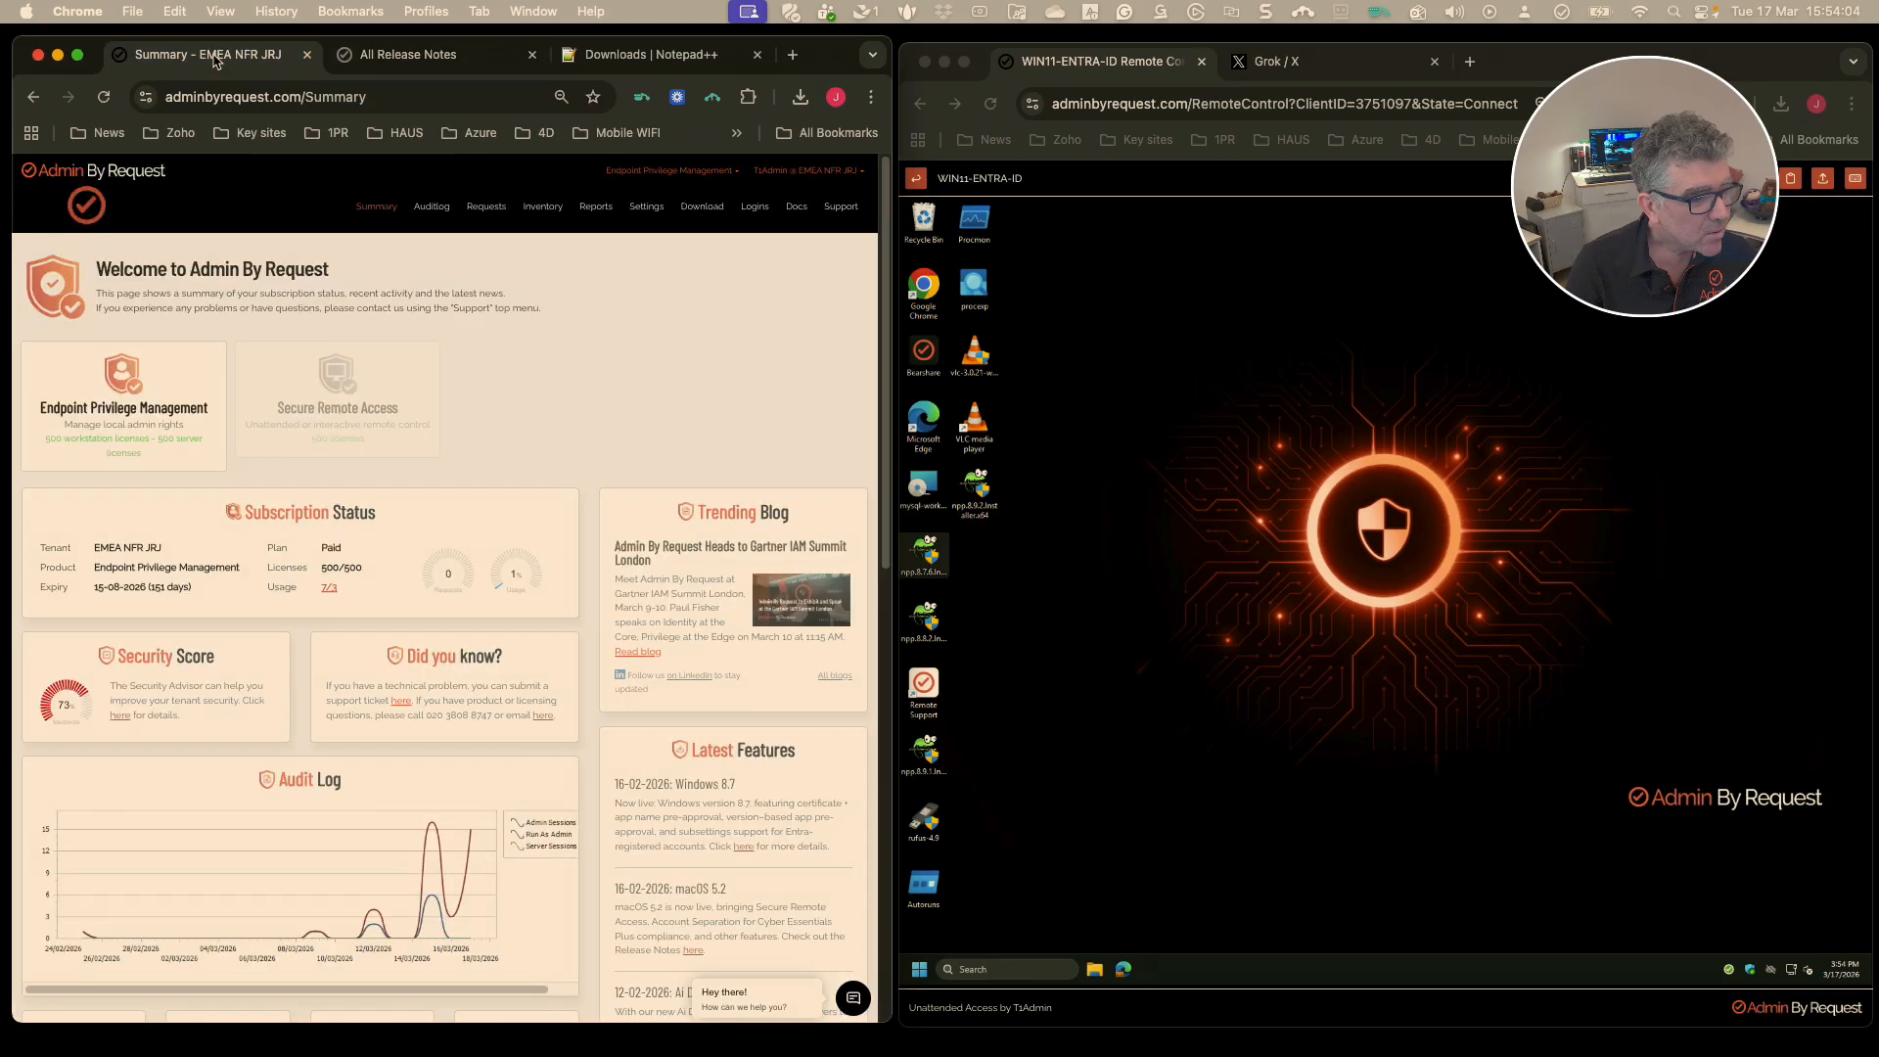
mouse_move(658, 209)
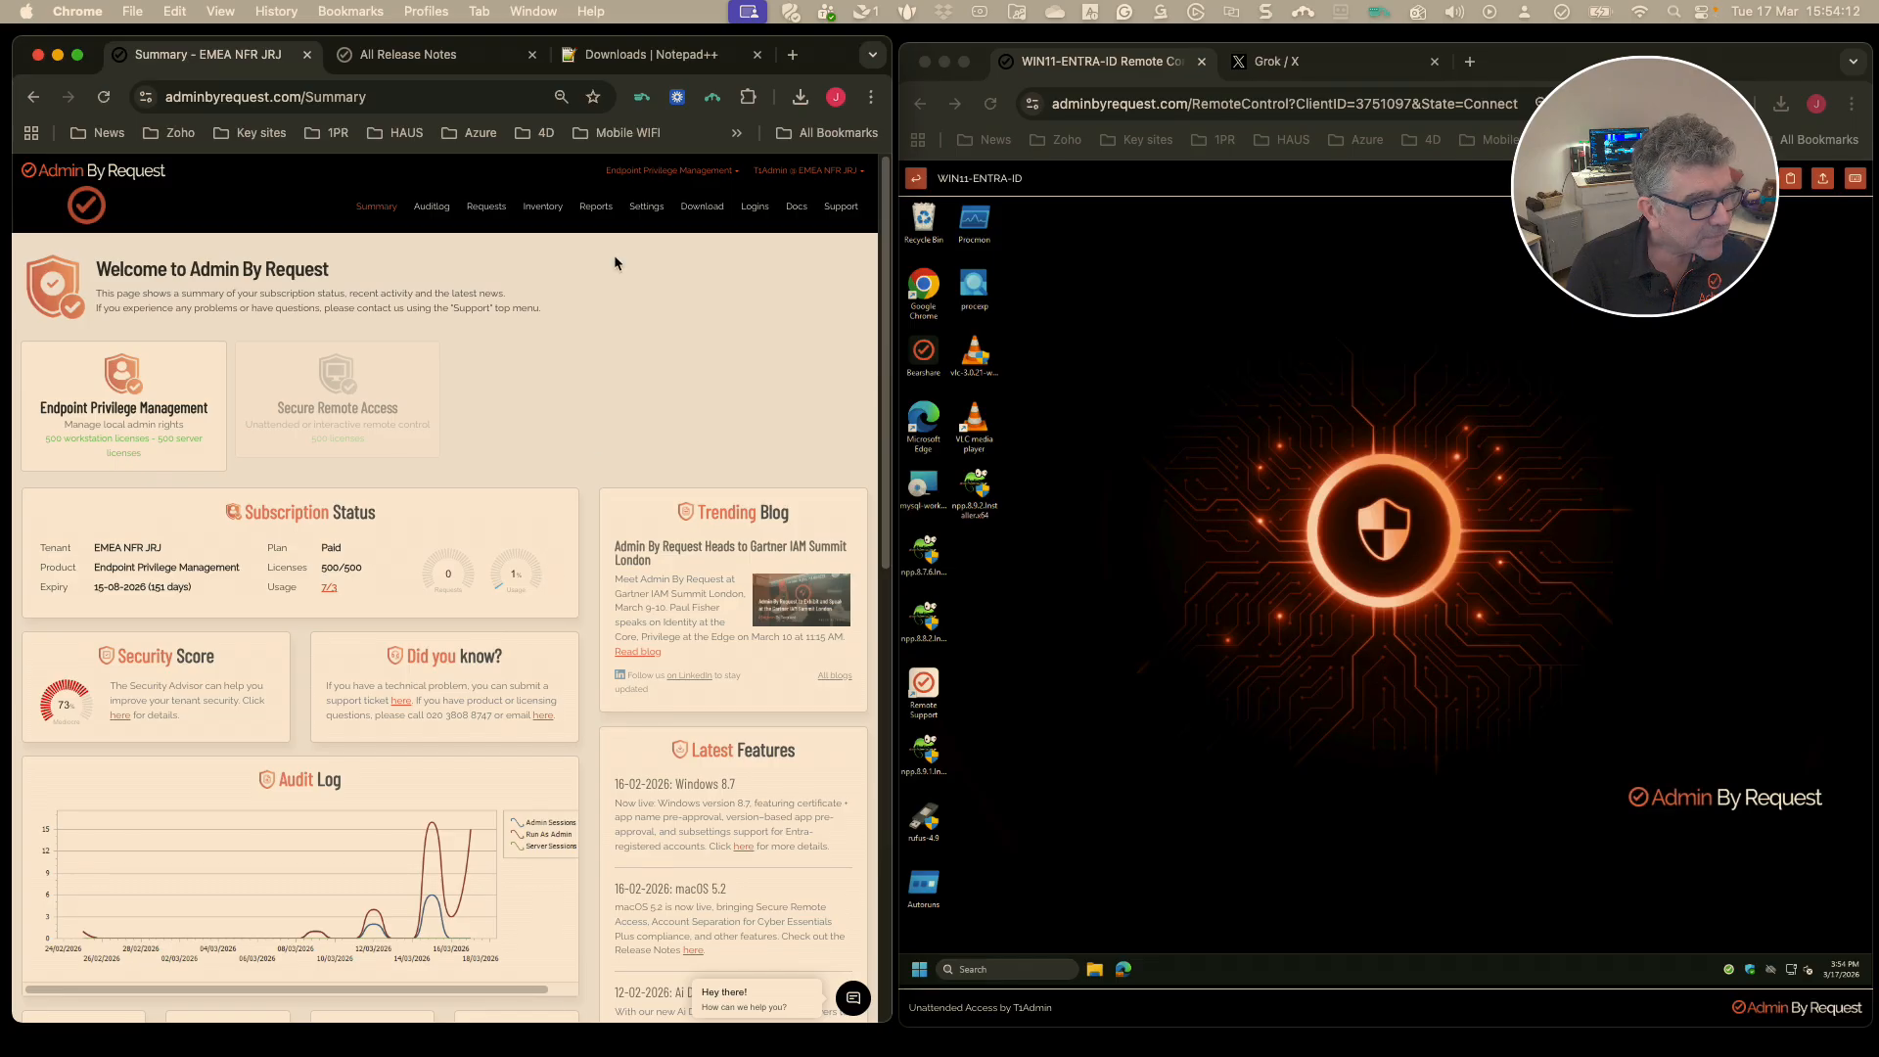
left_click(699, 358)
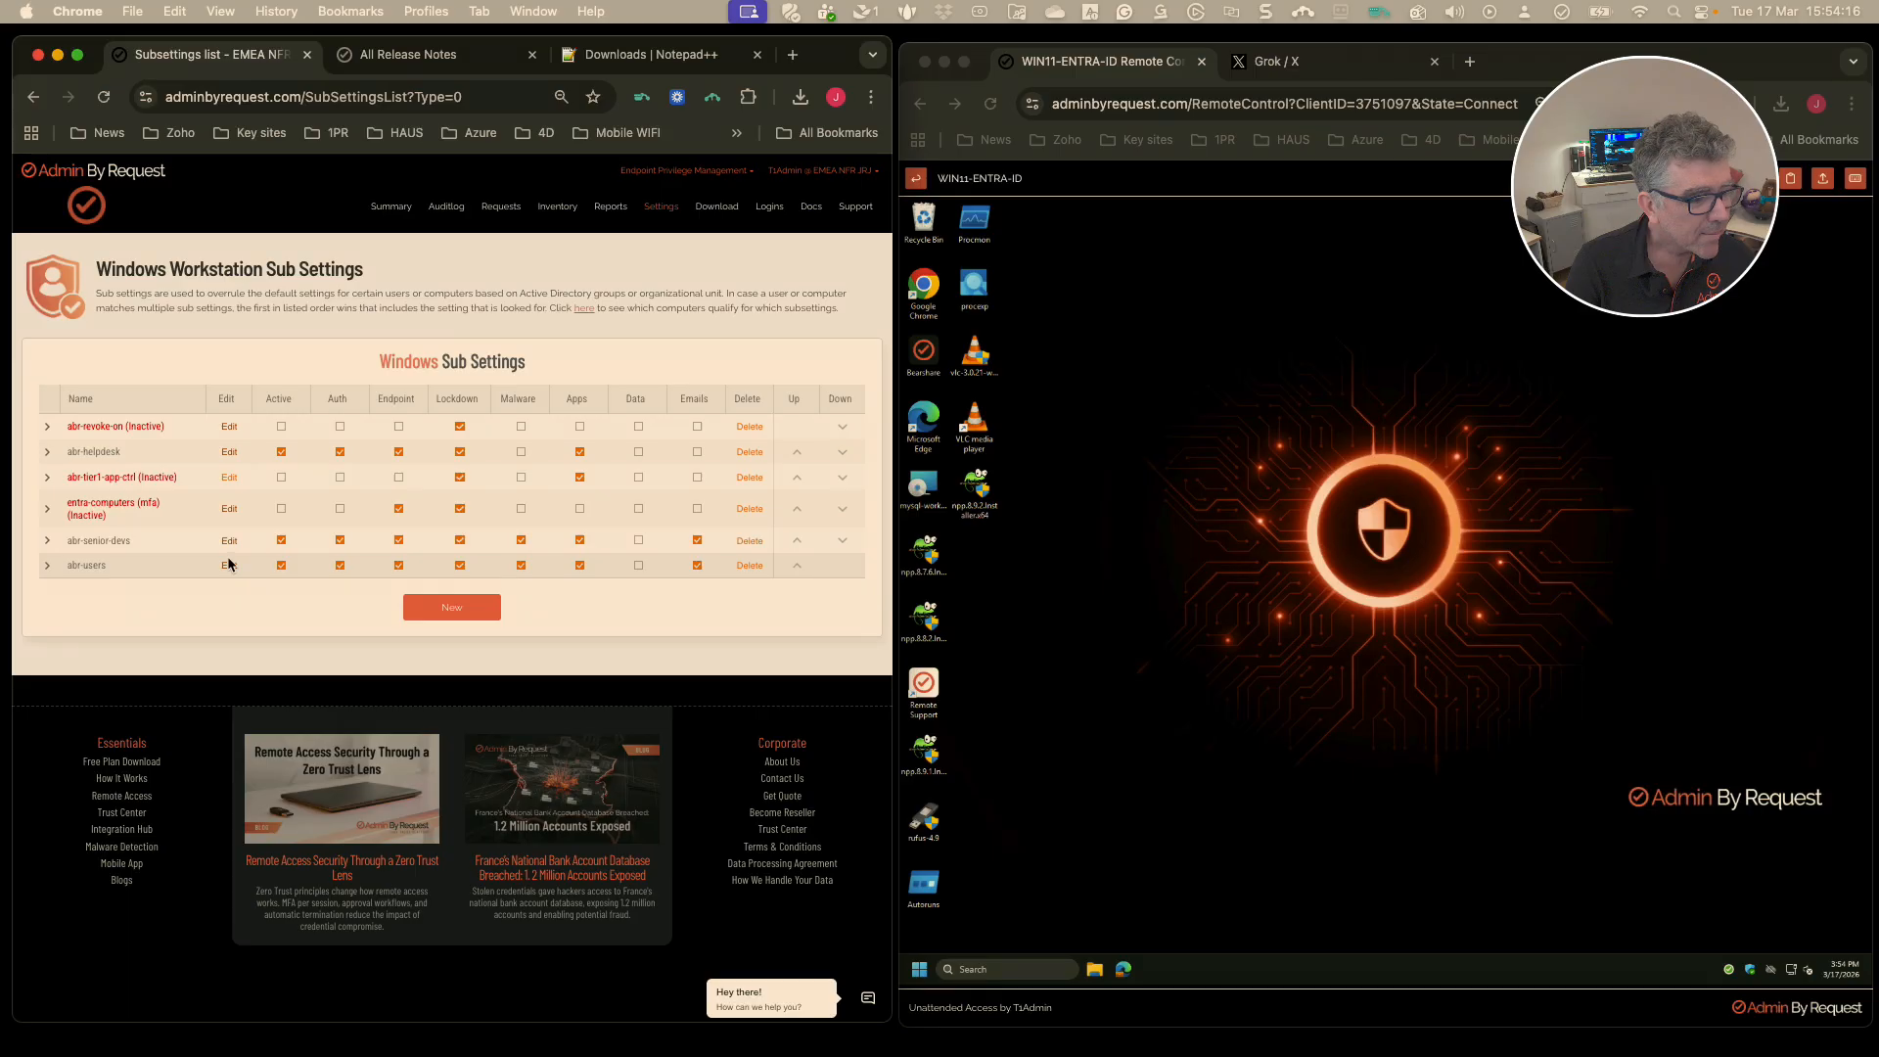
left_click(228, 564)
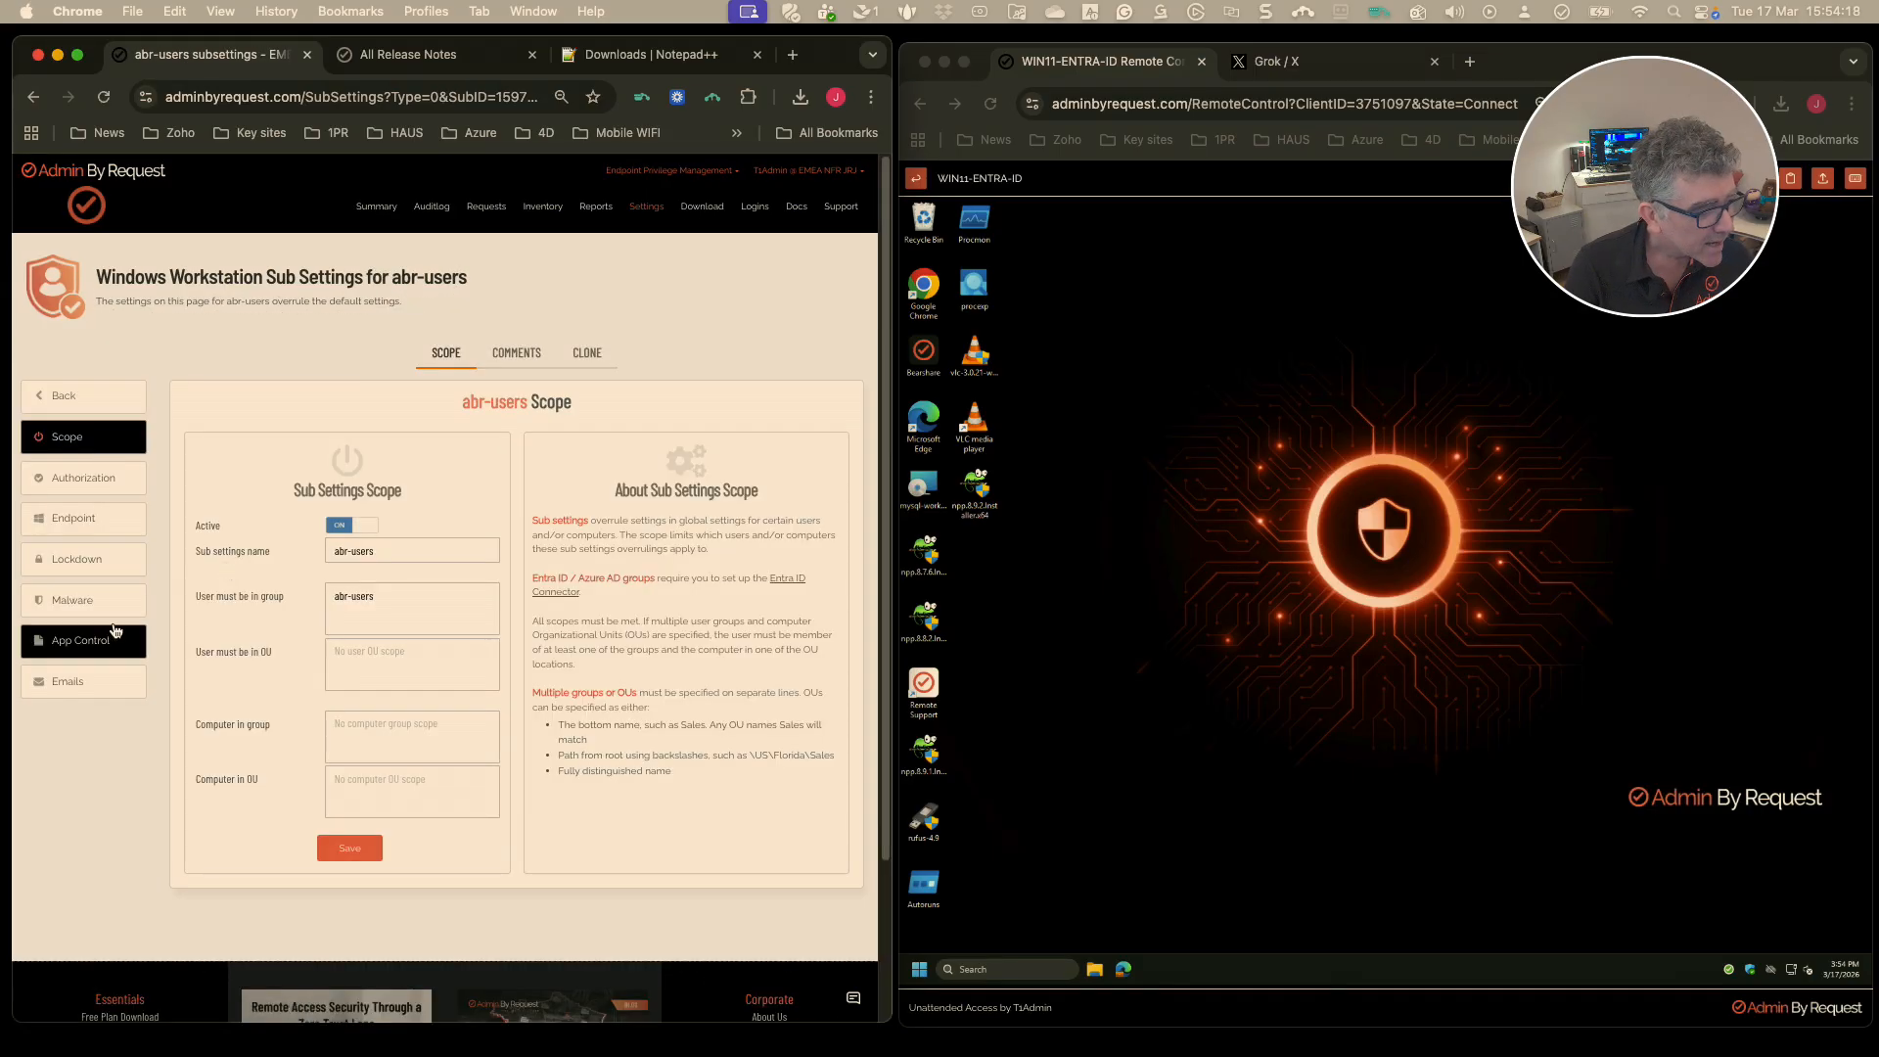
left_click(83, 491)
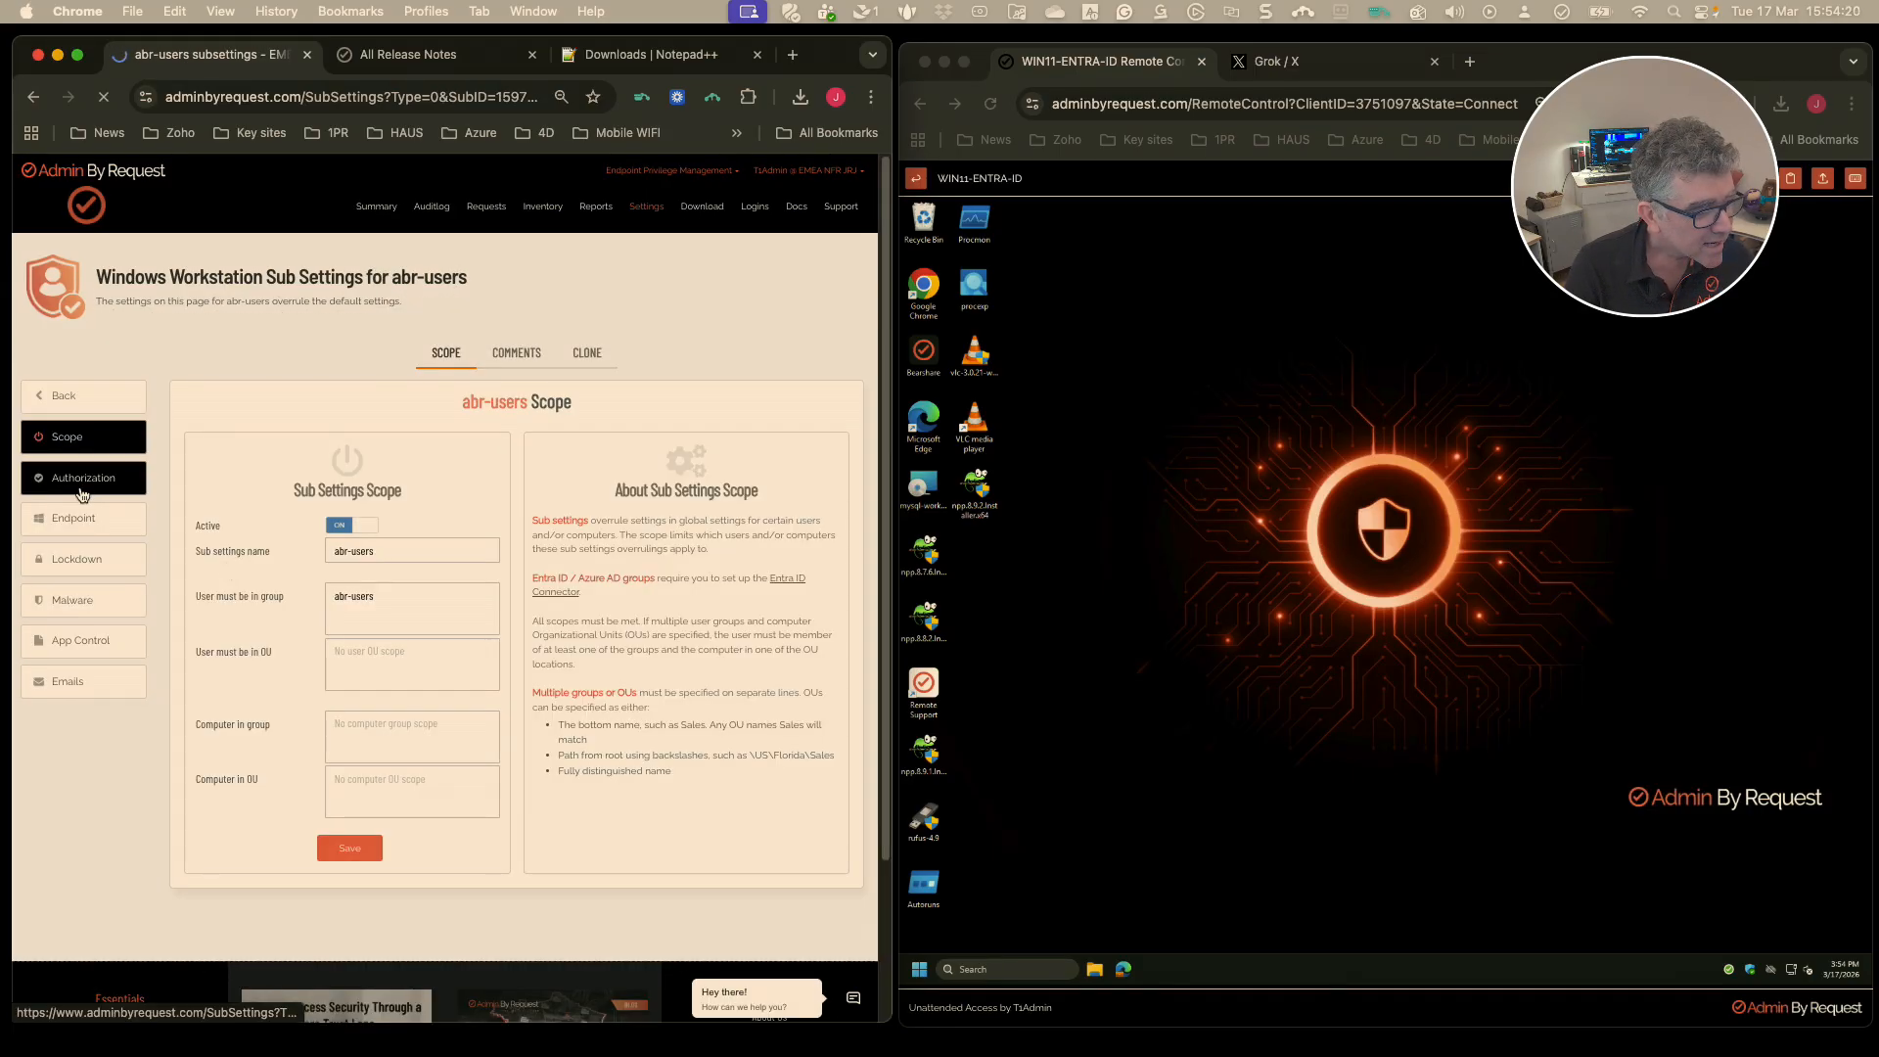
left_click(401, 671)
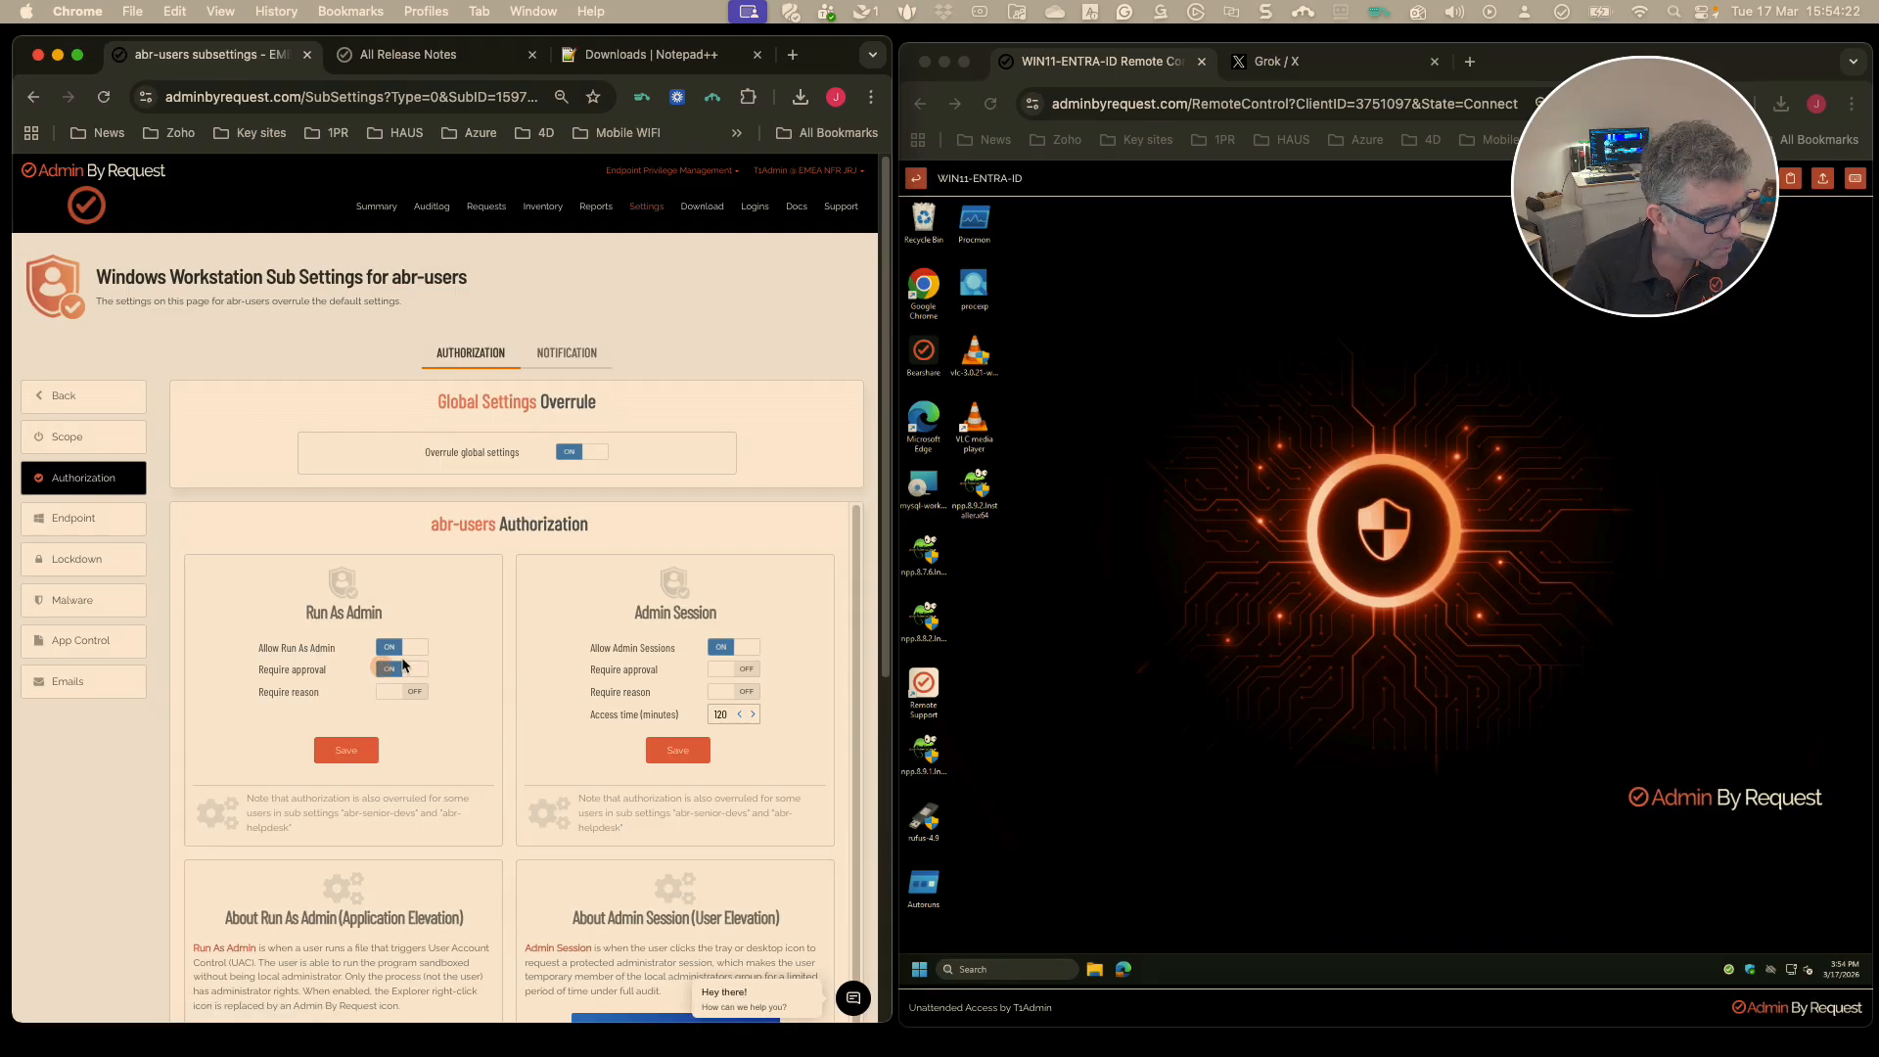
left_click(354, 754)
Test the approval requirement by launching the vlc-3.0.21 installer on the remote WIN11-ENTRA-ID desktop, and cancel the request.
left_click(1412, 864)
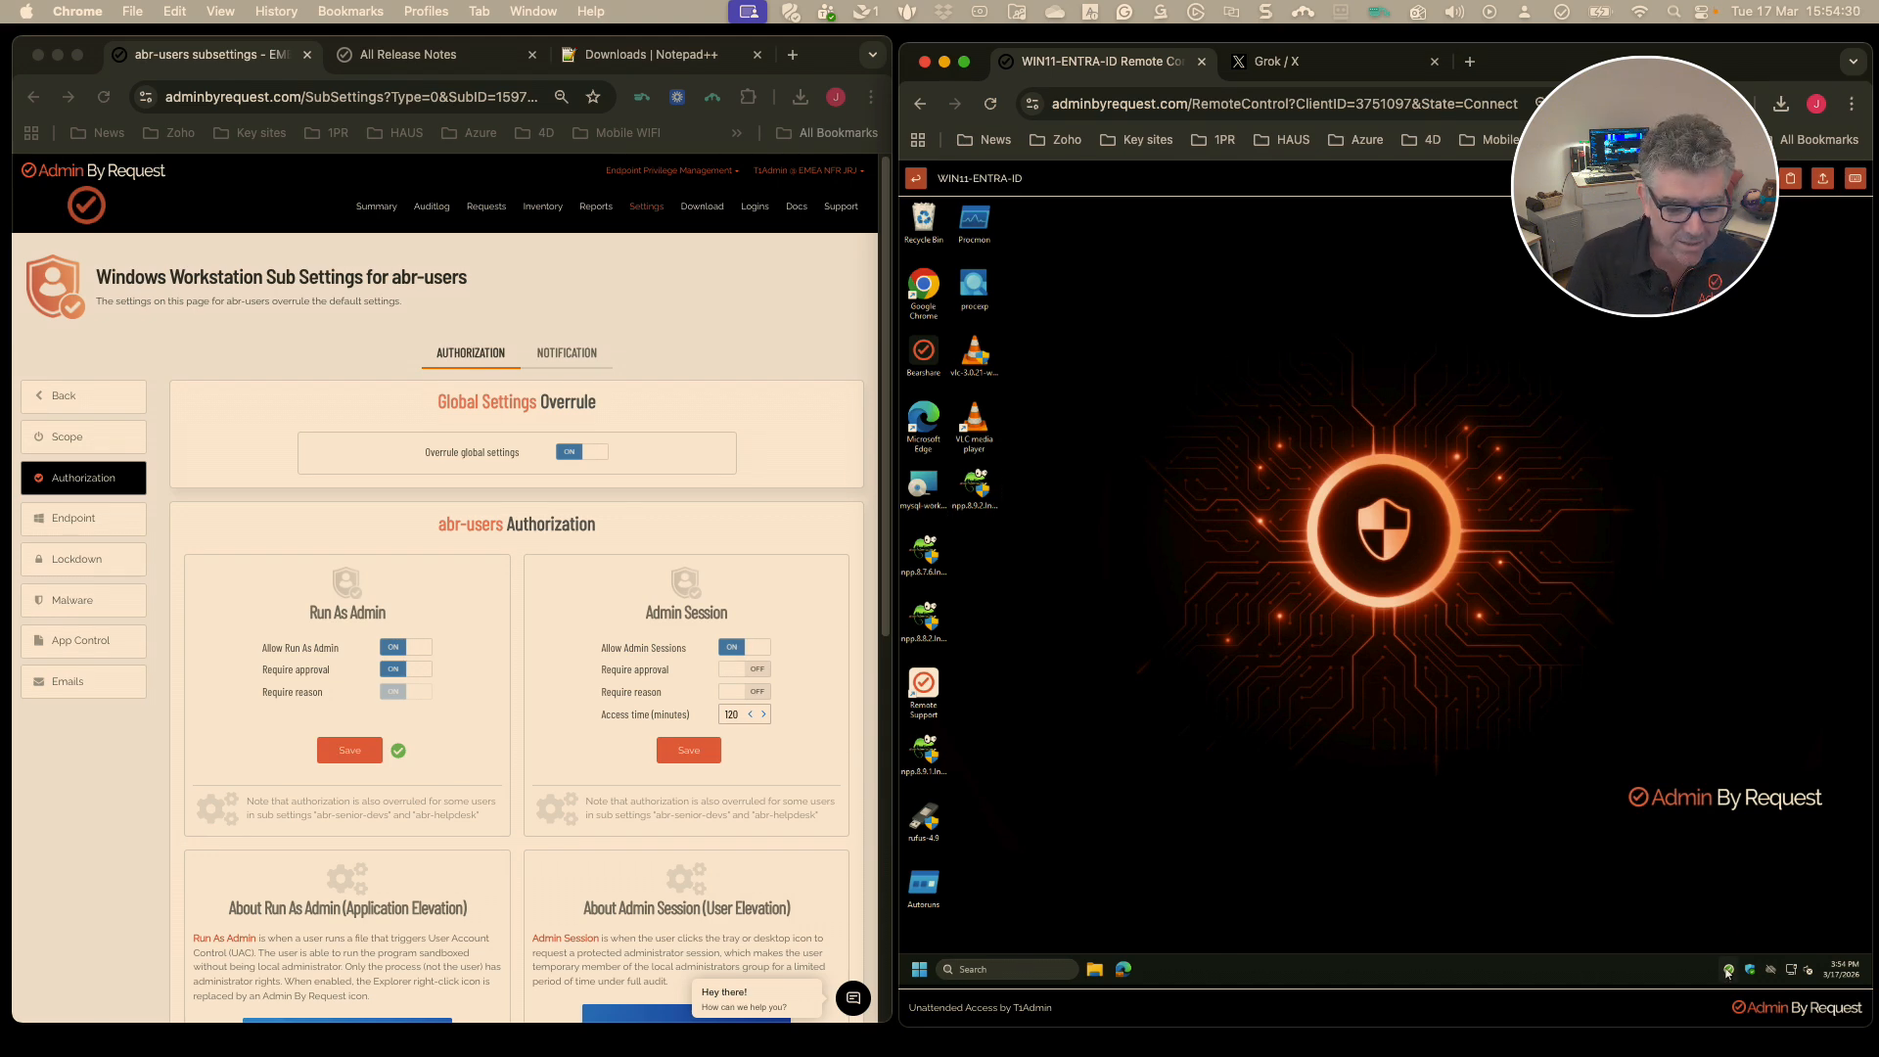
left_click(1196, 793)
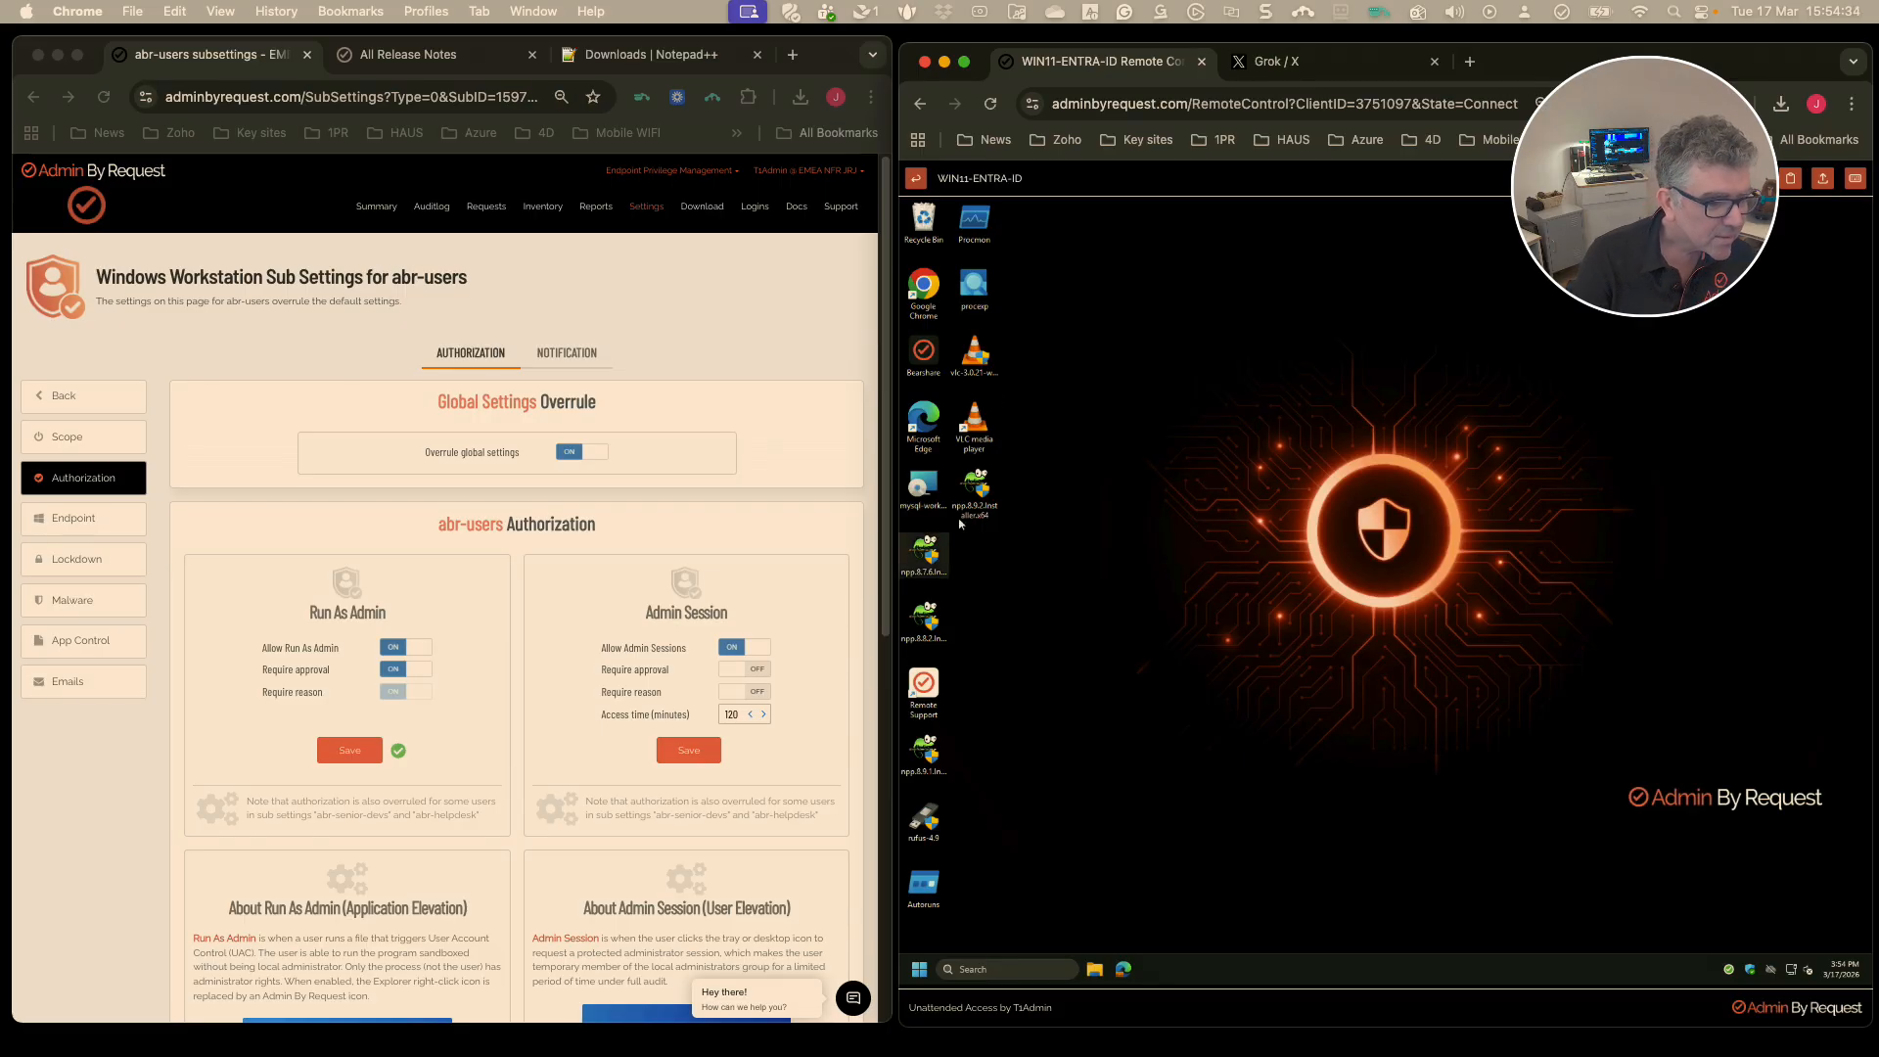
left_click(978, 364)
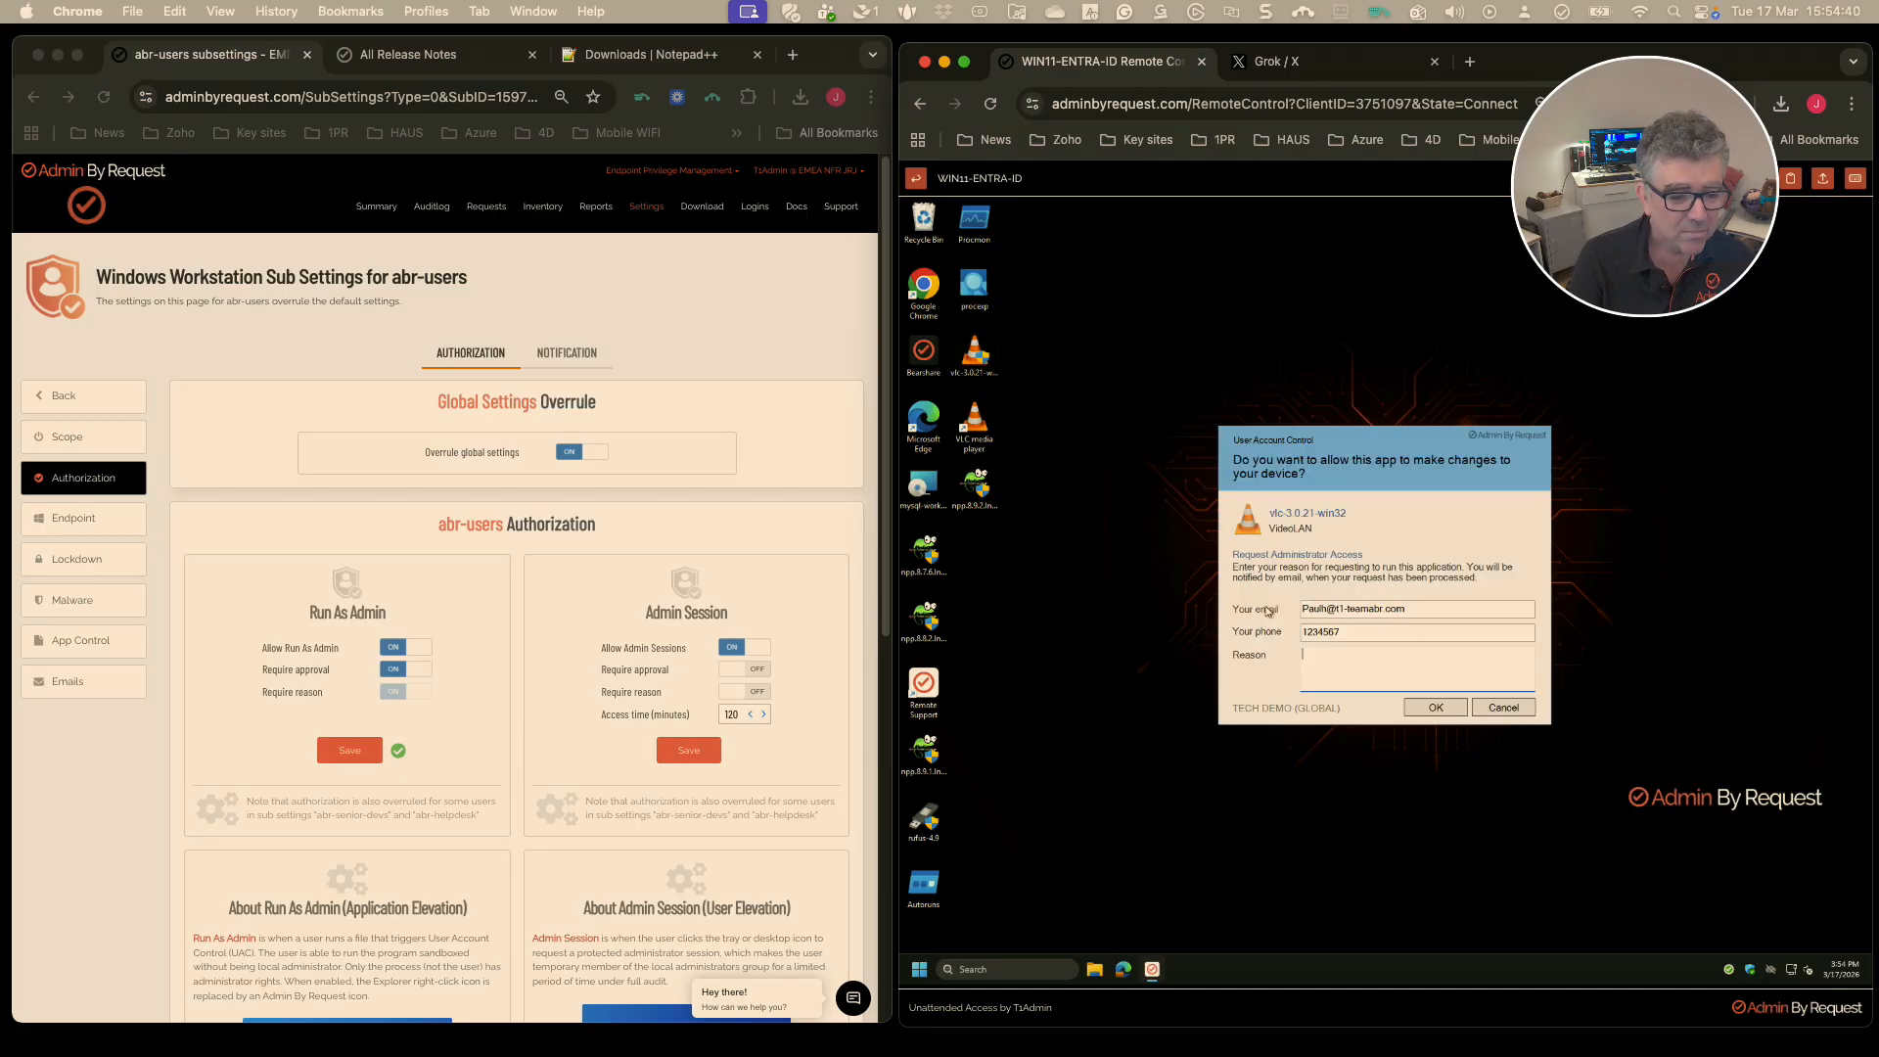
left_click(1491, 708)
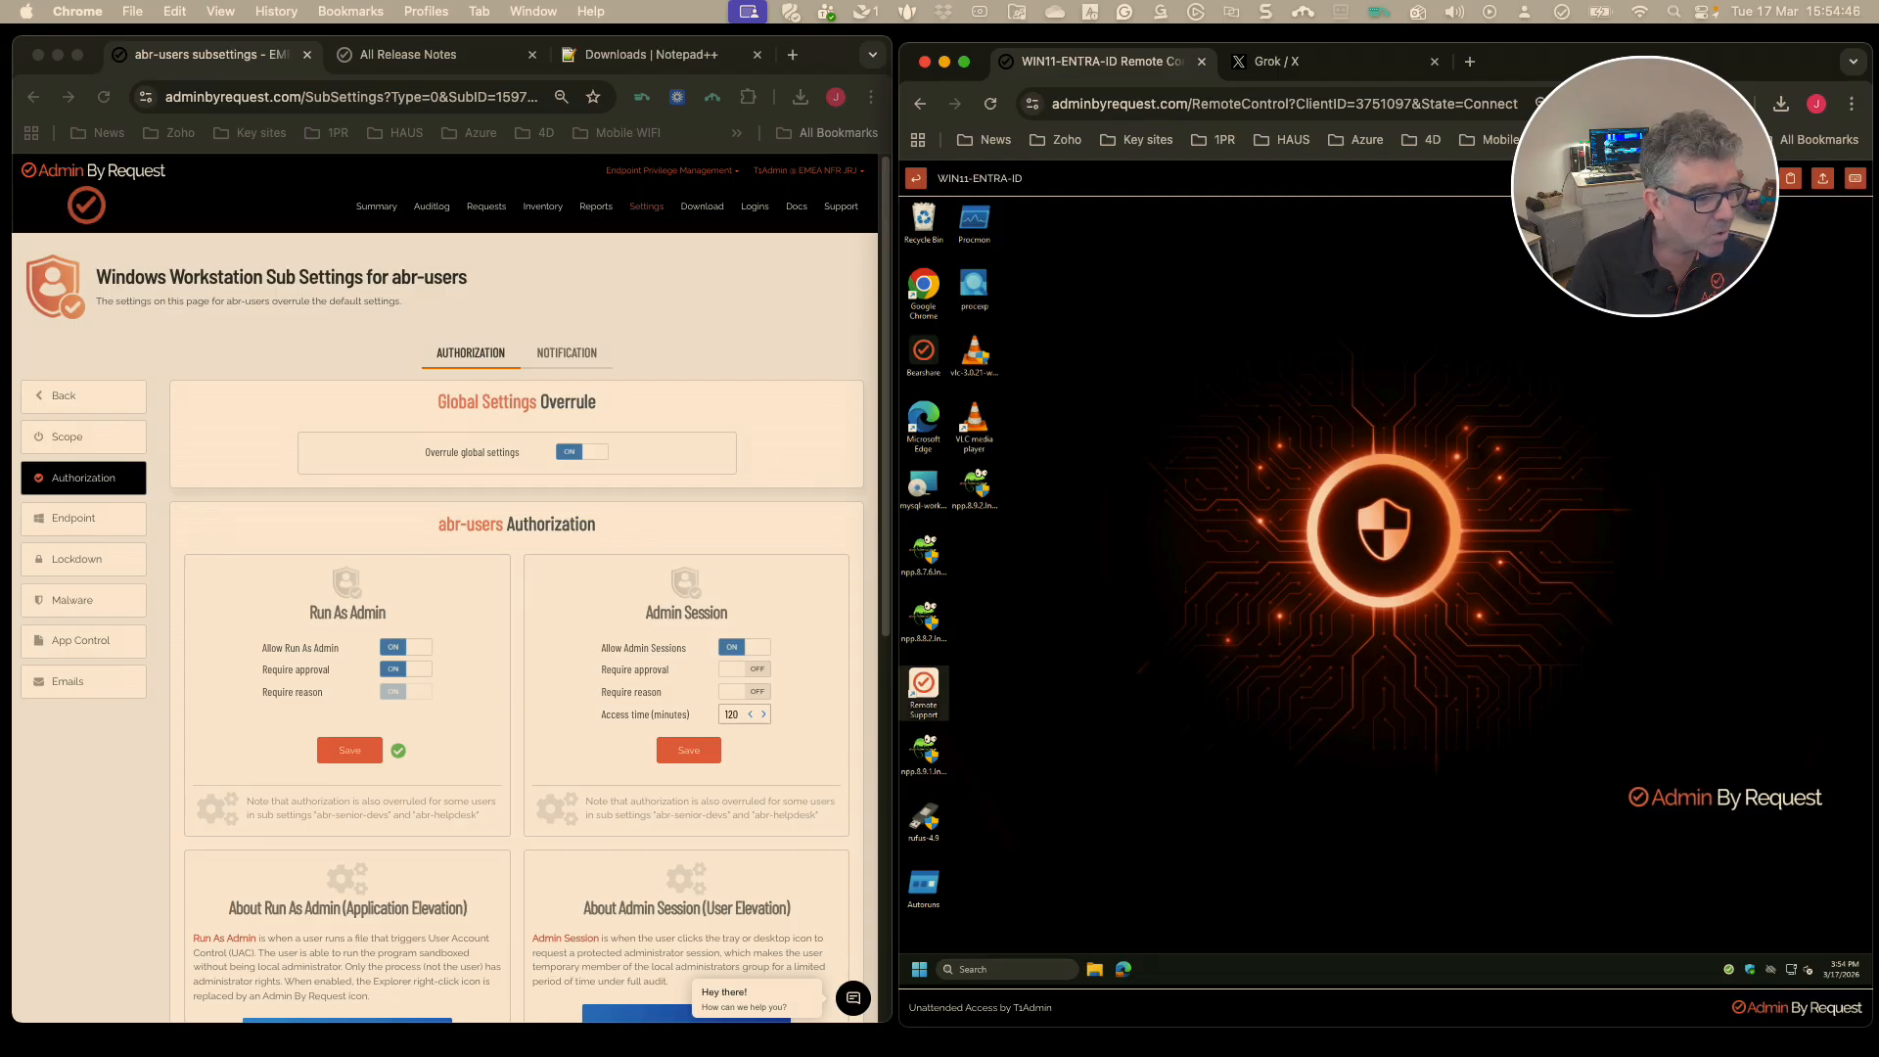
Check the pre-approved applications in the abr-users App Control settings and glance at the release notes.
left_click(67, 643)
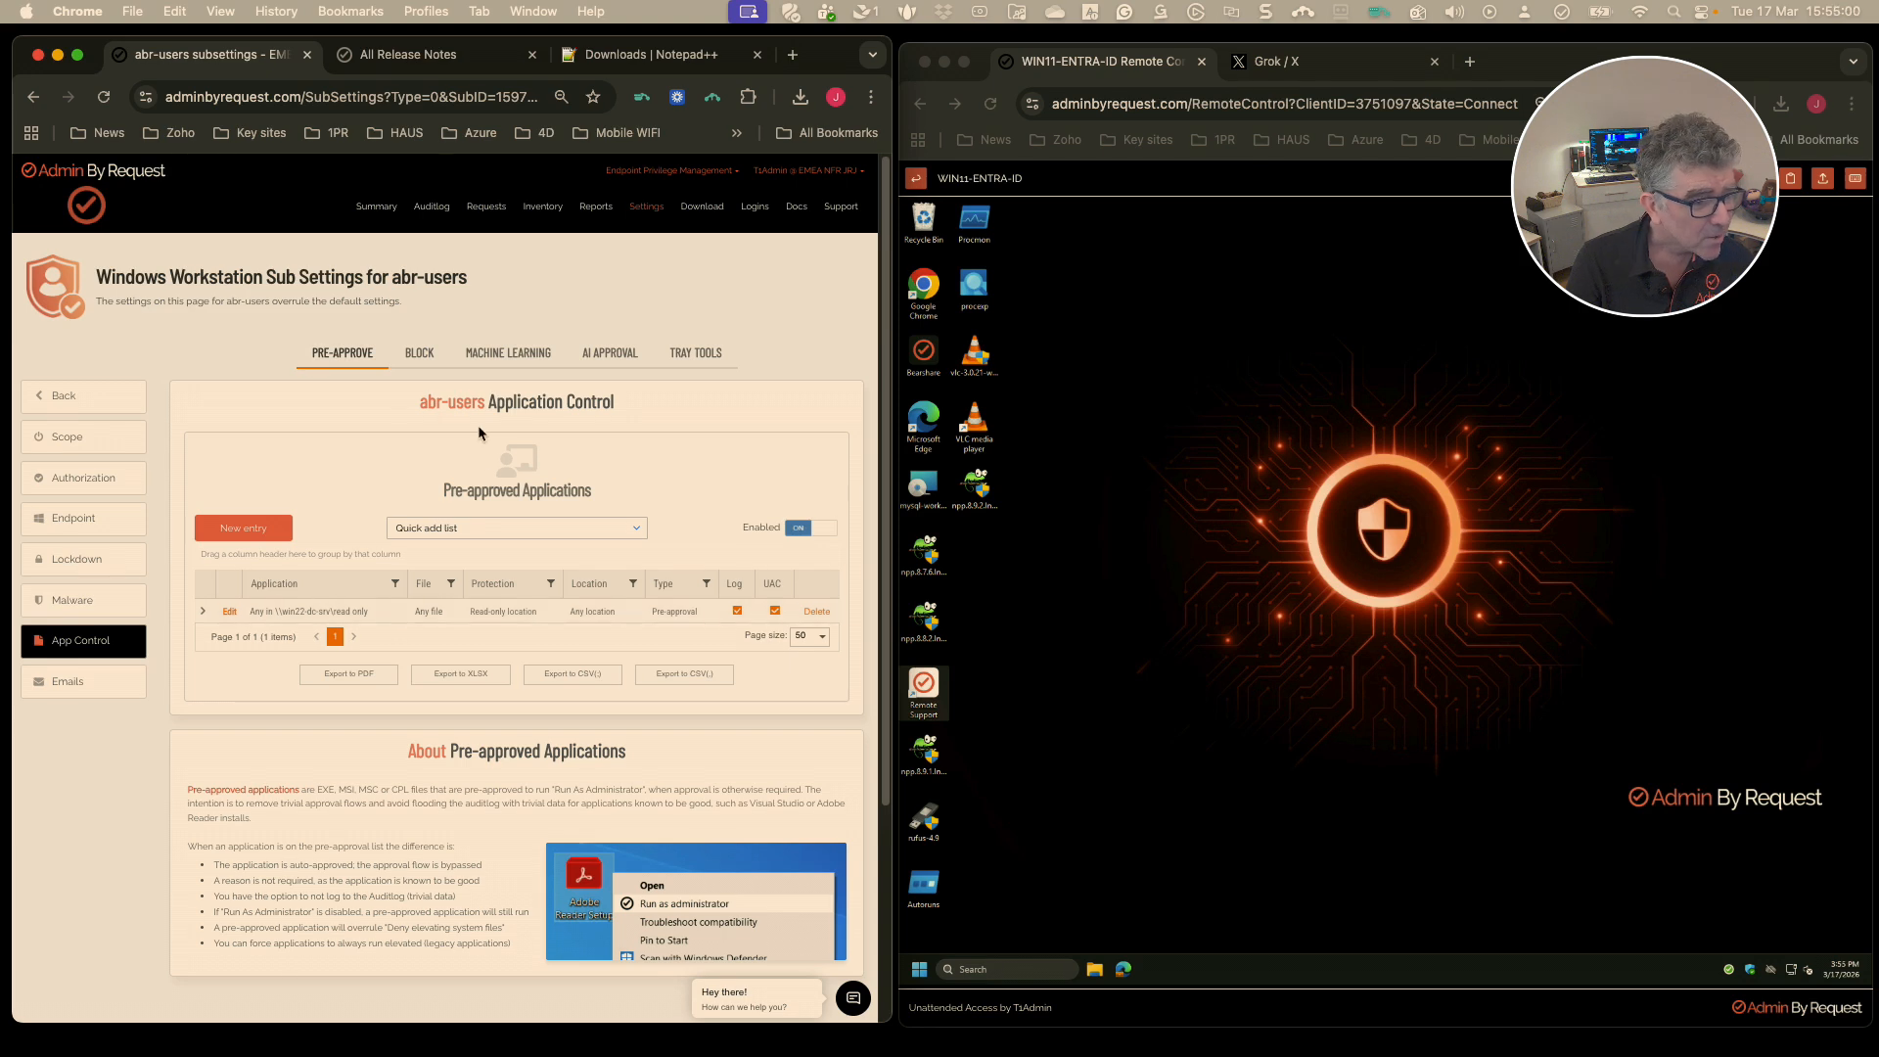
left_click(416, 54)
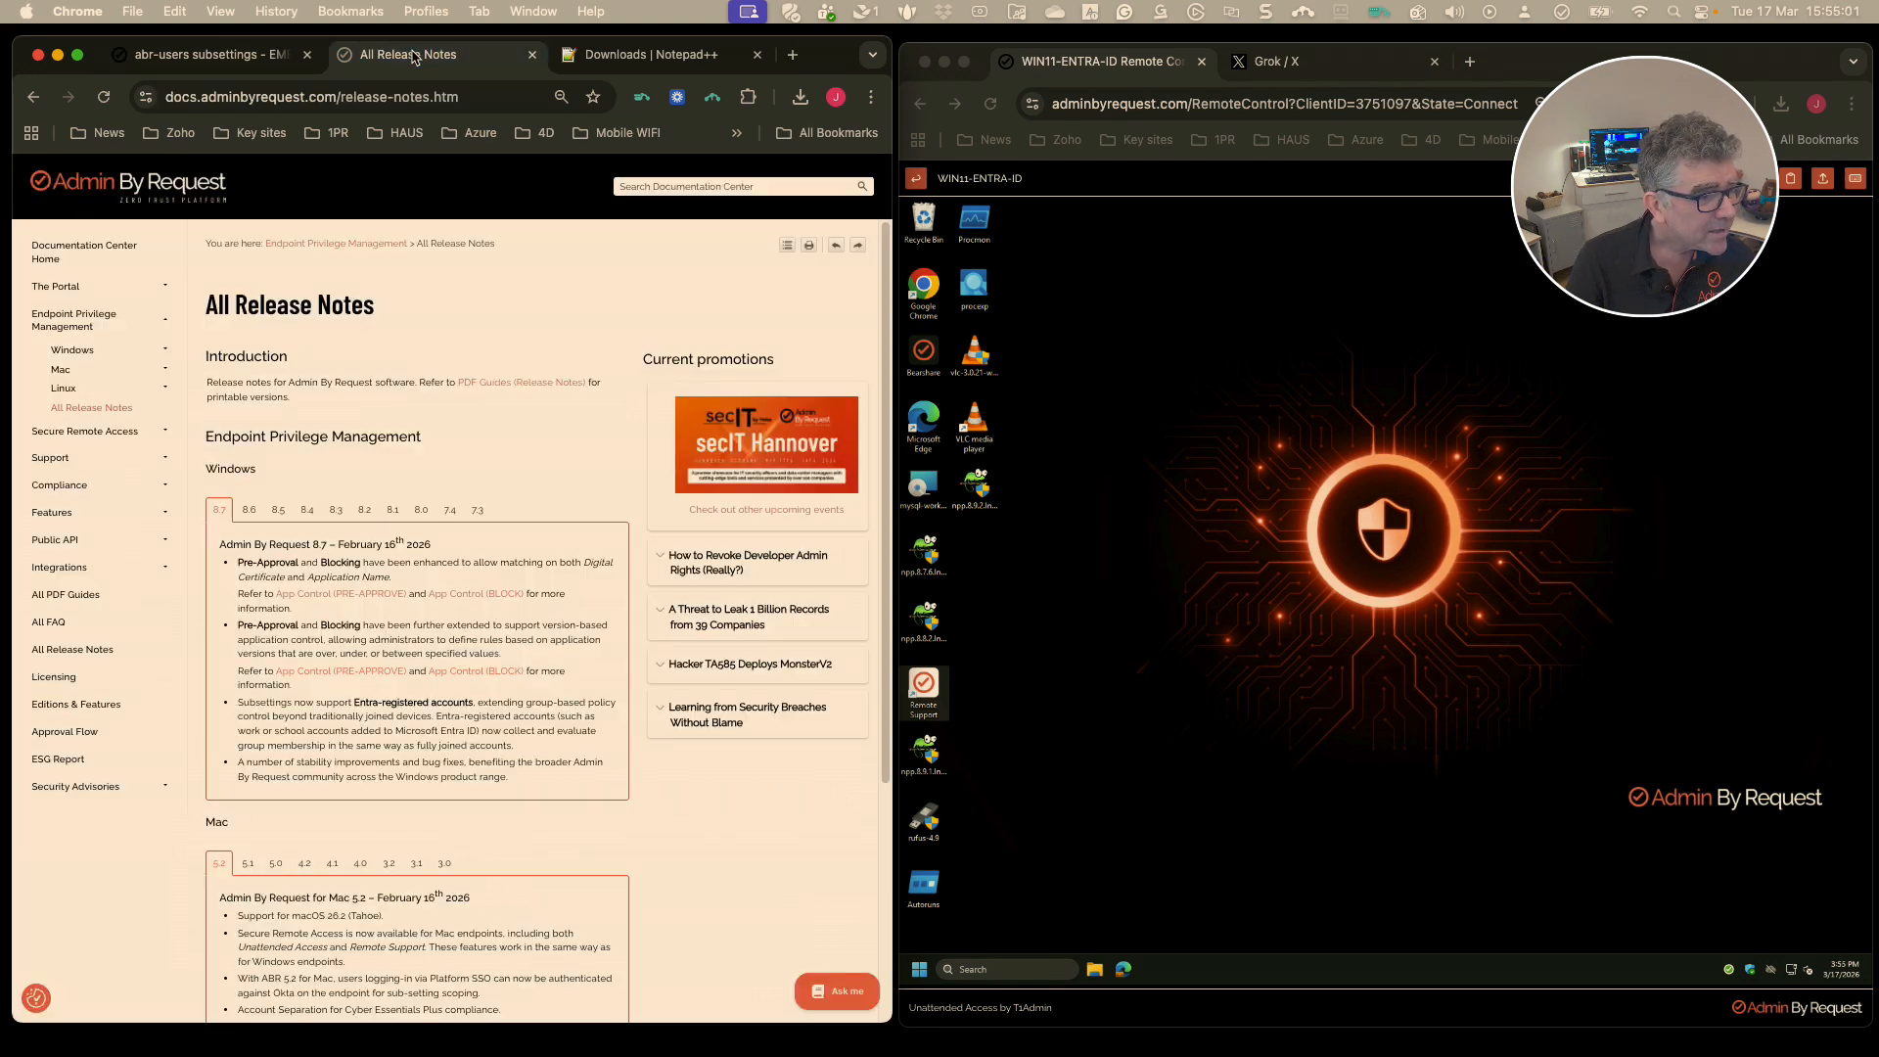
left_click(166, 54)
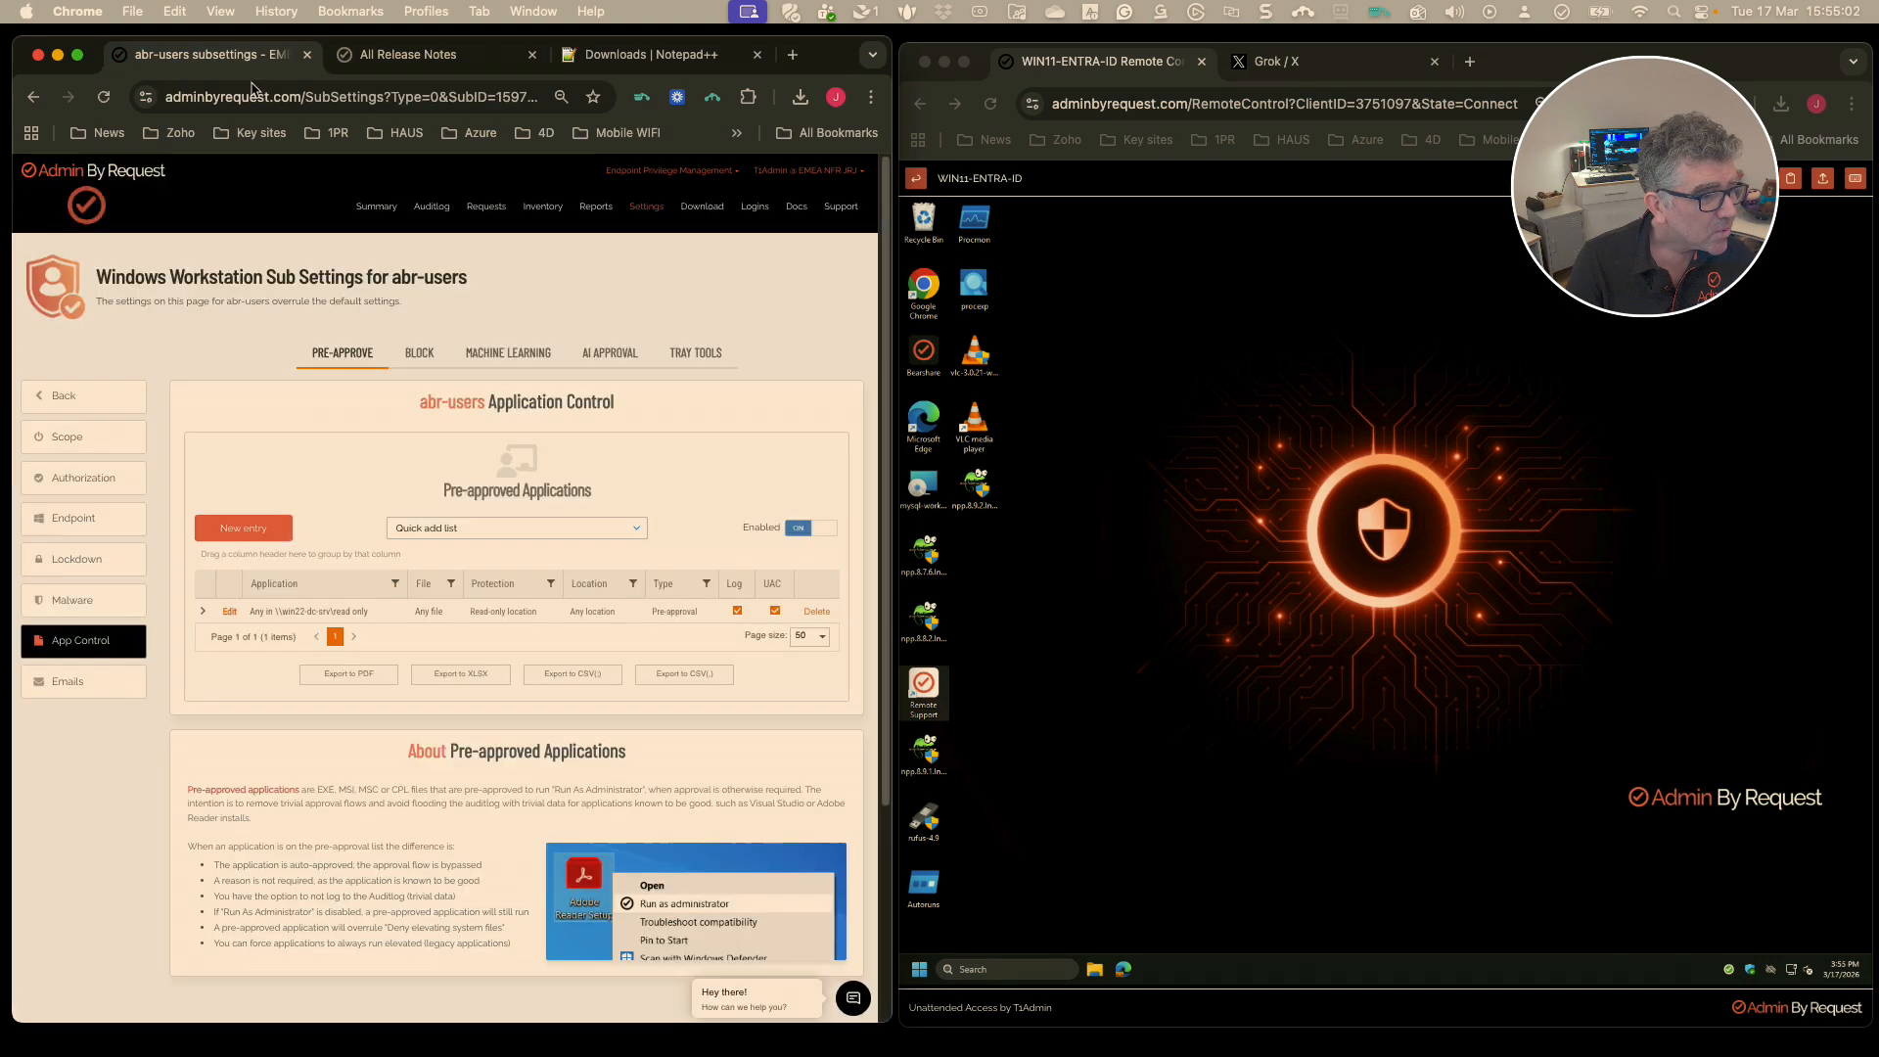
Start a pre-approval from the Autostart program viewer entry in the Auditlog and assign it to the abr-users sub settings.
left_click(431, 209)
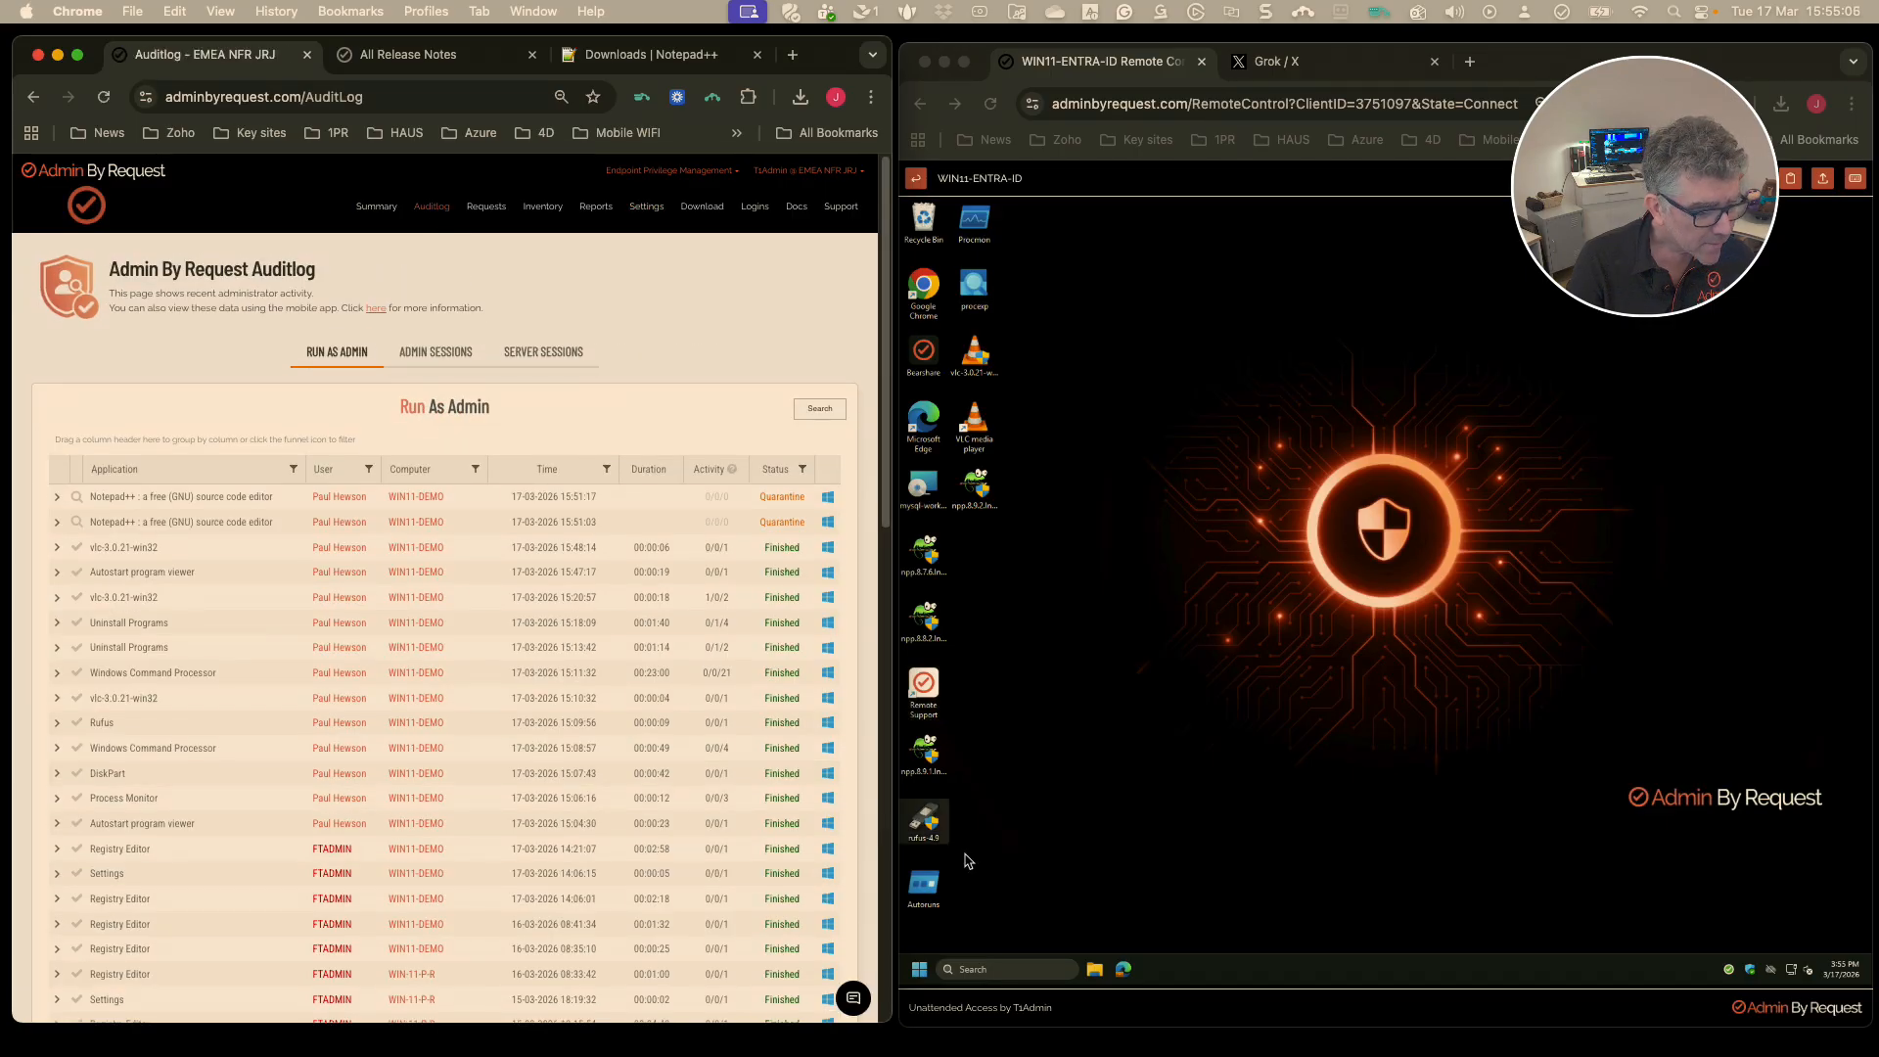
left_click(1008, 876)
left_click(922, 889)
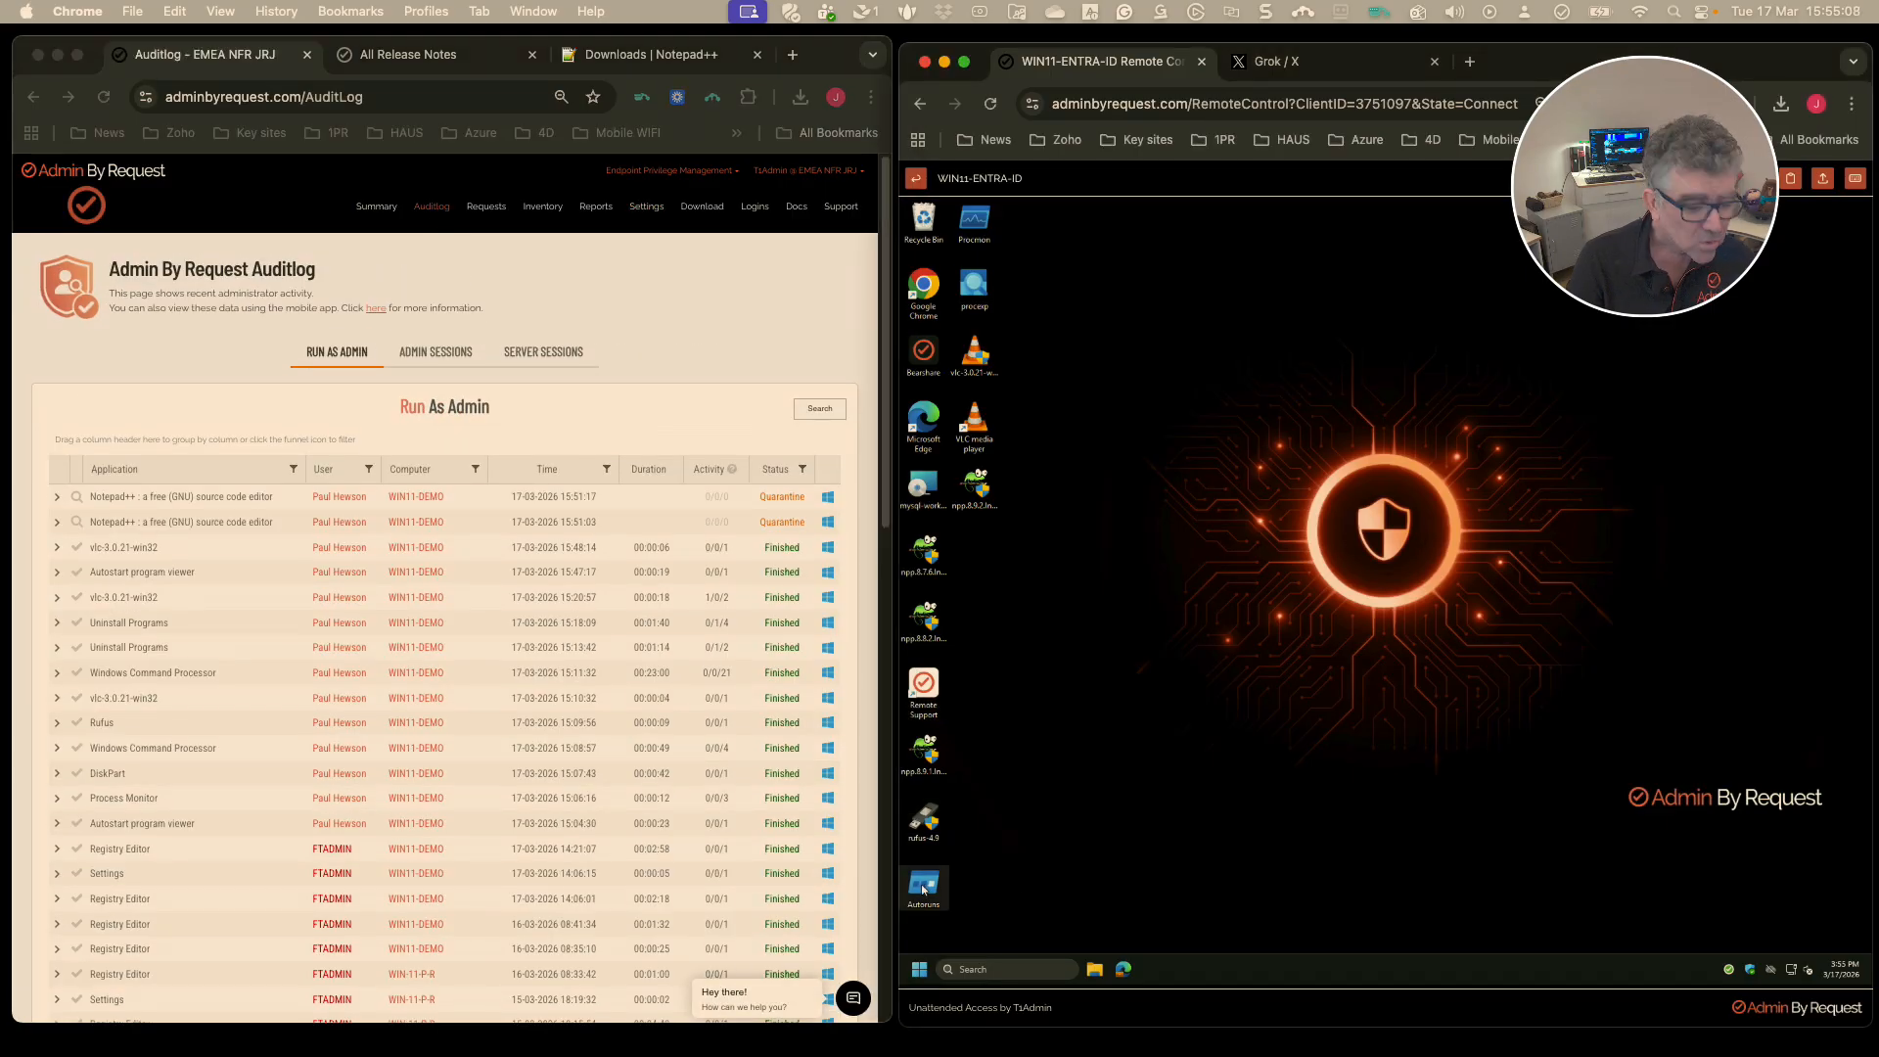
left_click(59, 579)
left_click(59, 578)
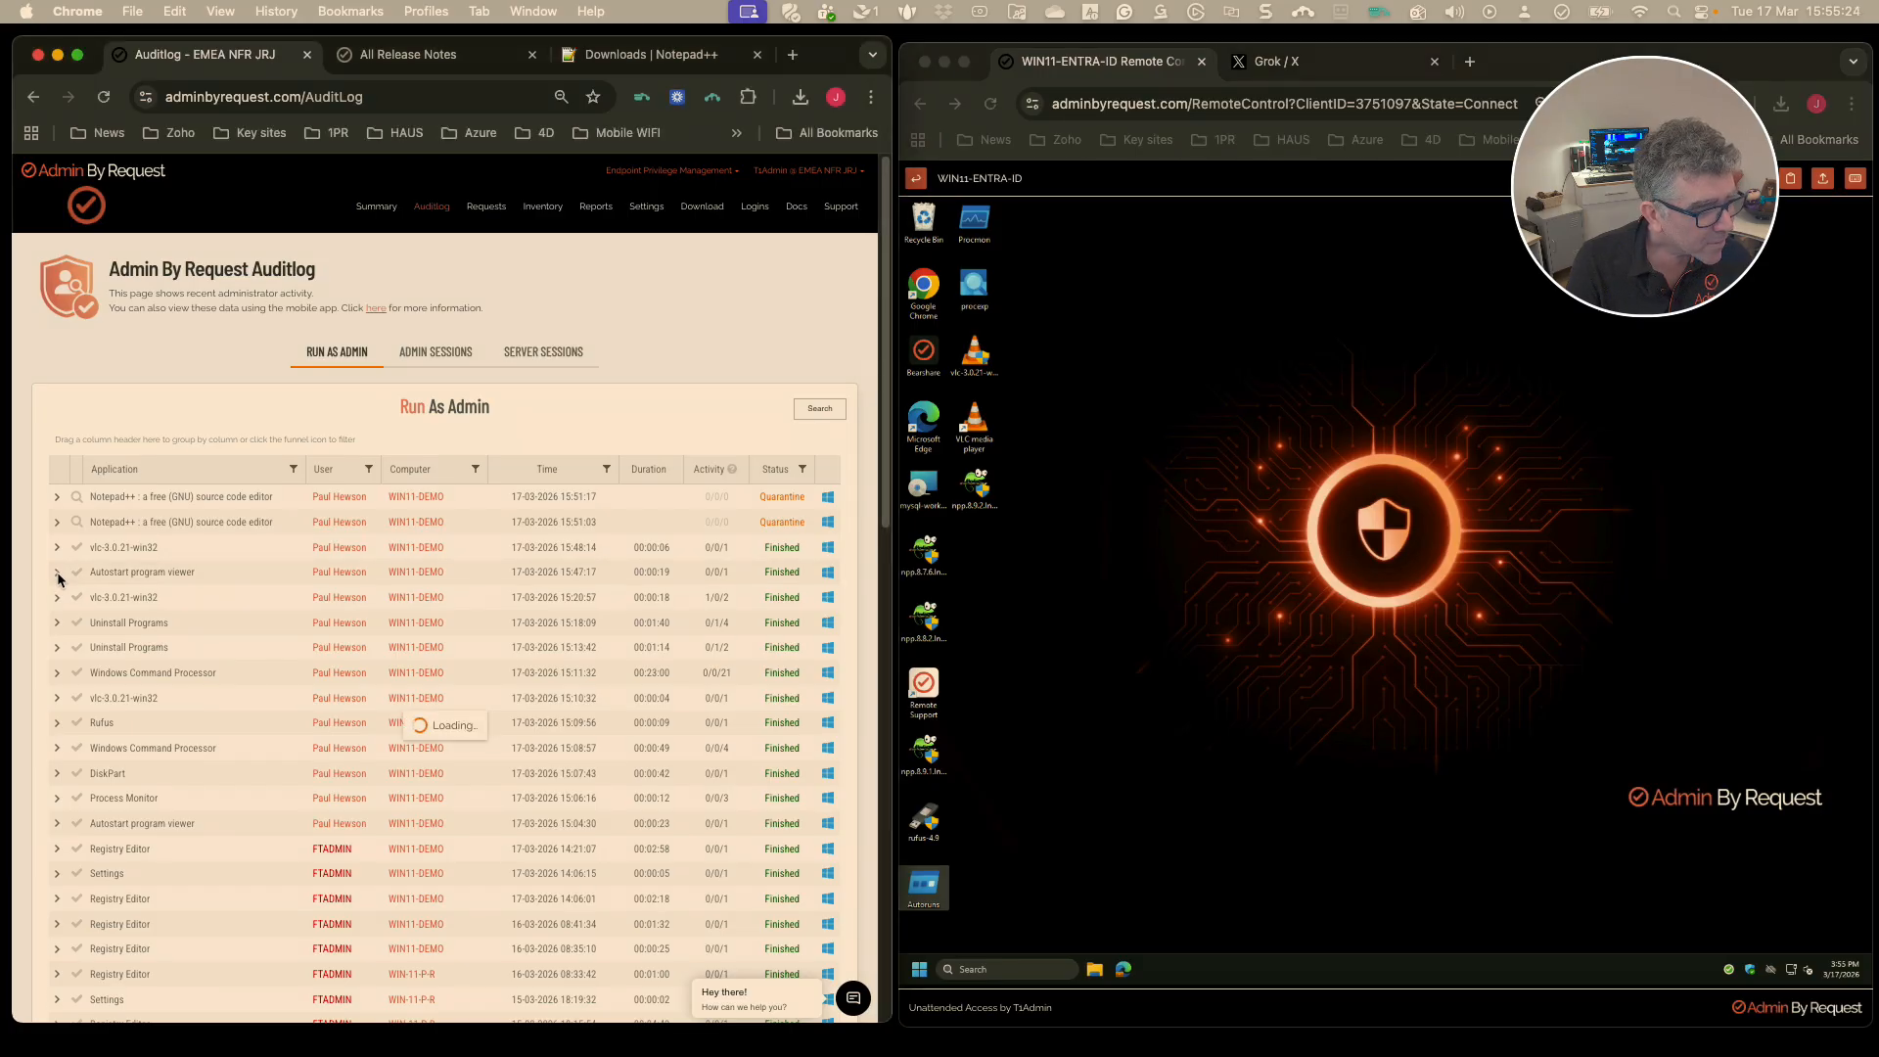
scroll(631, 712, "down", 1)
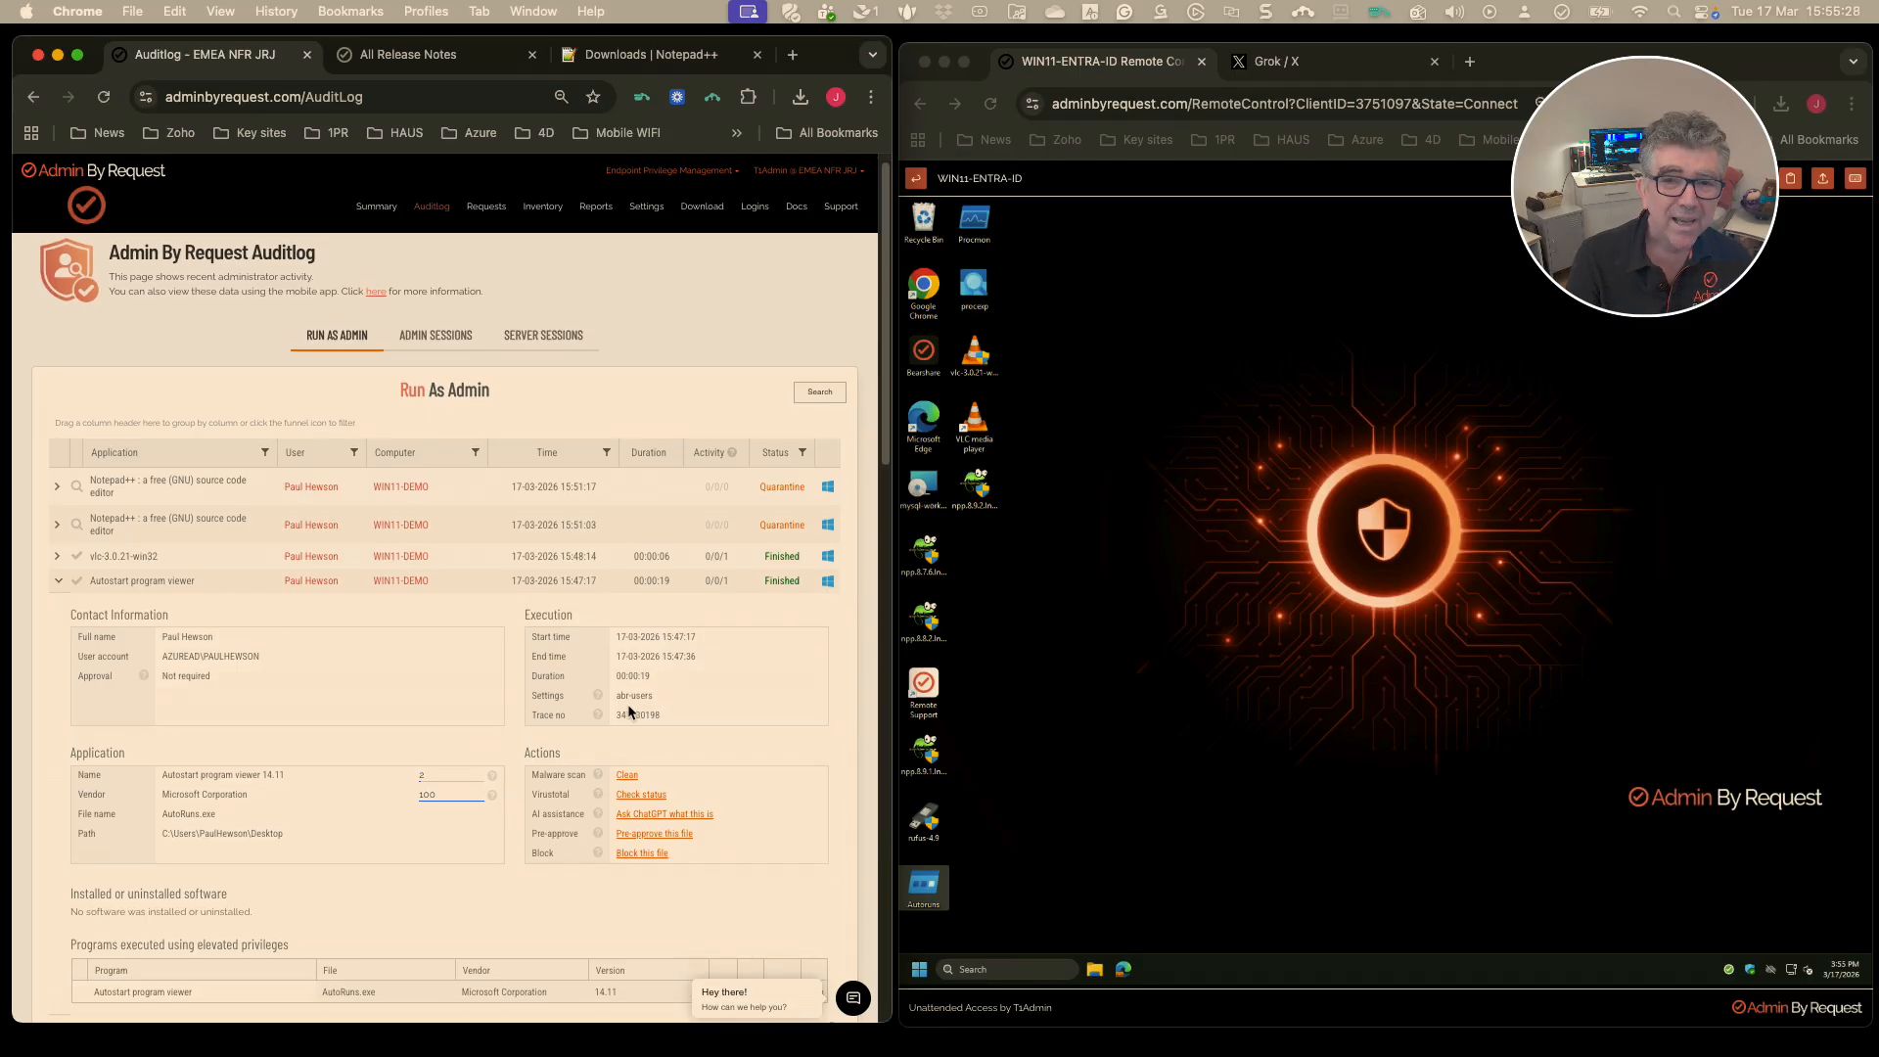
left_click(651, 835)
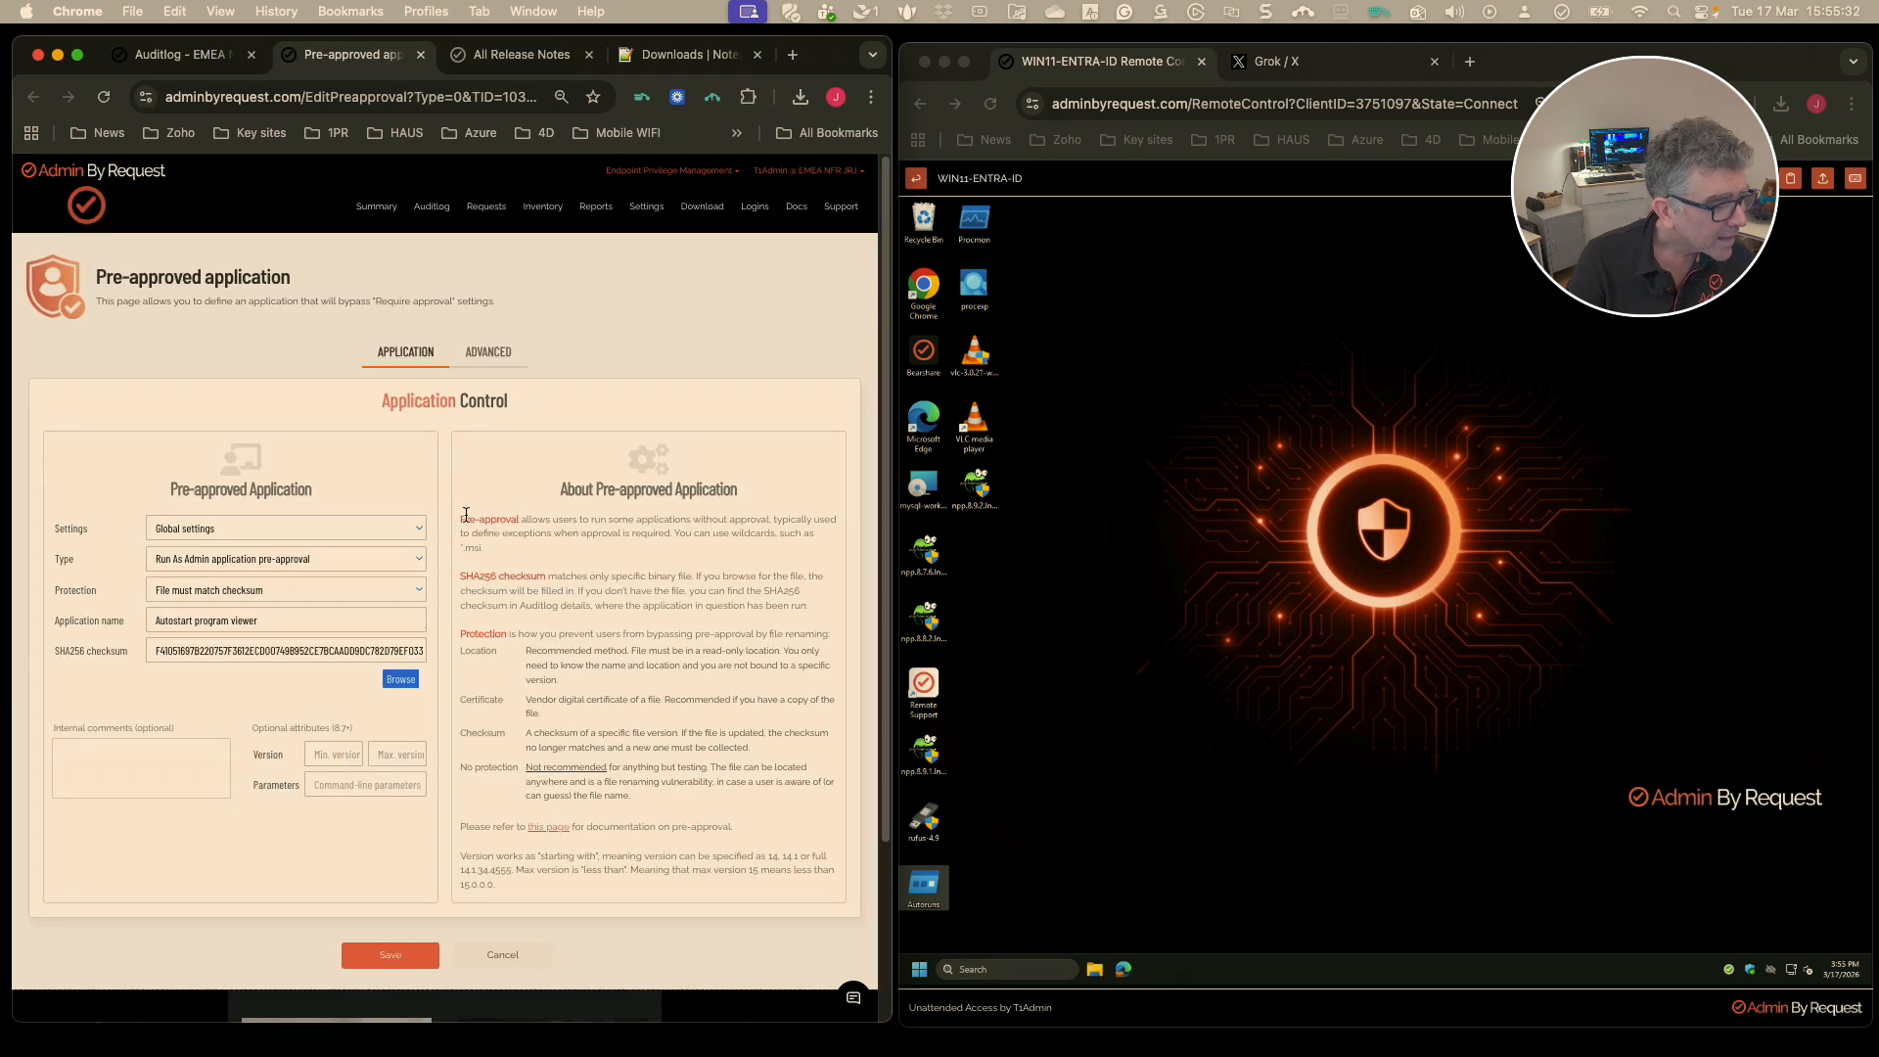
left_click(396, 527)
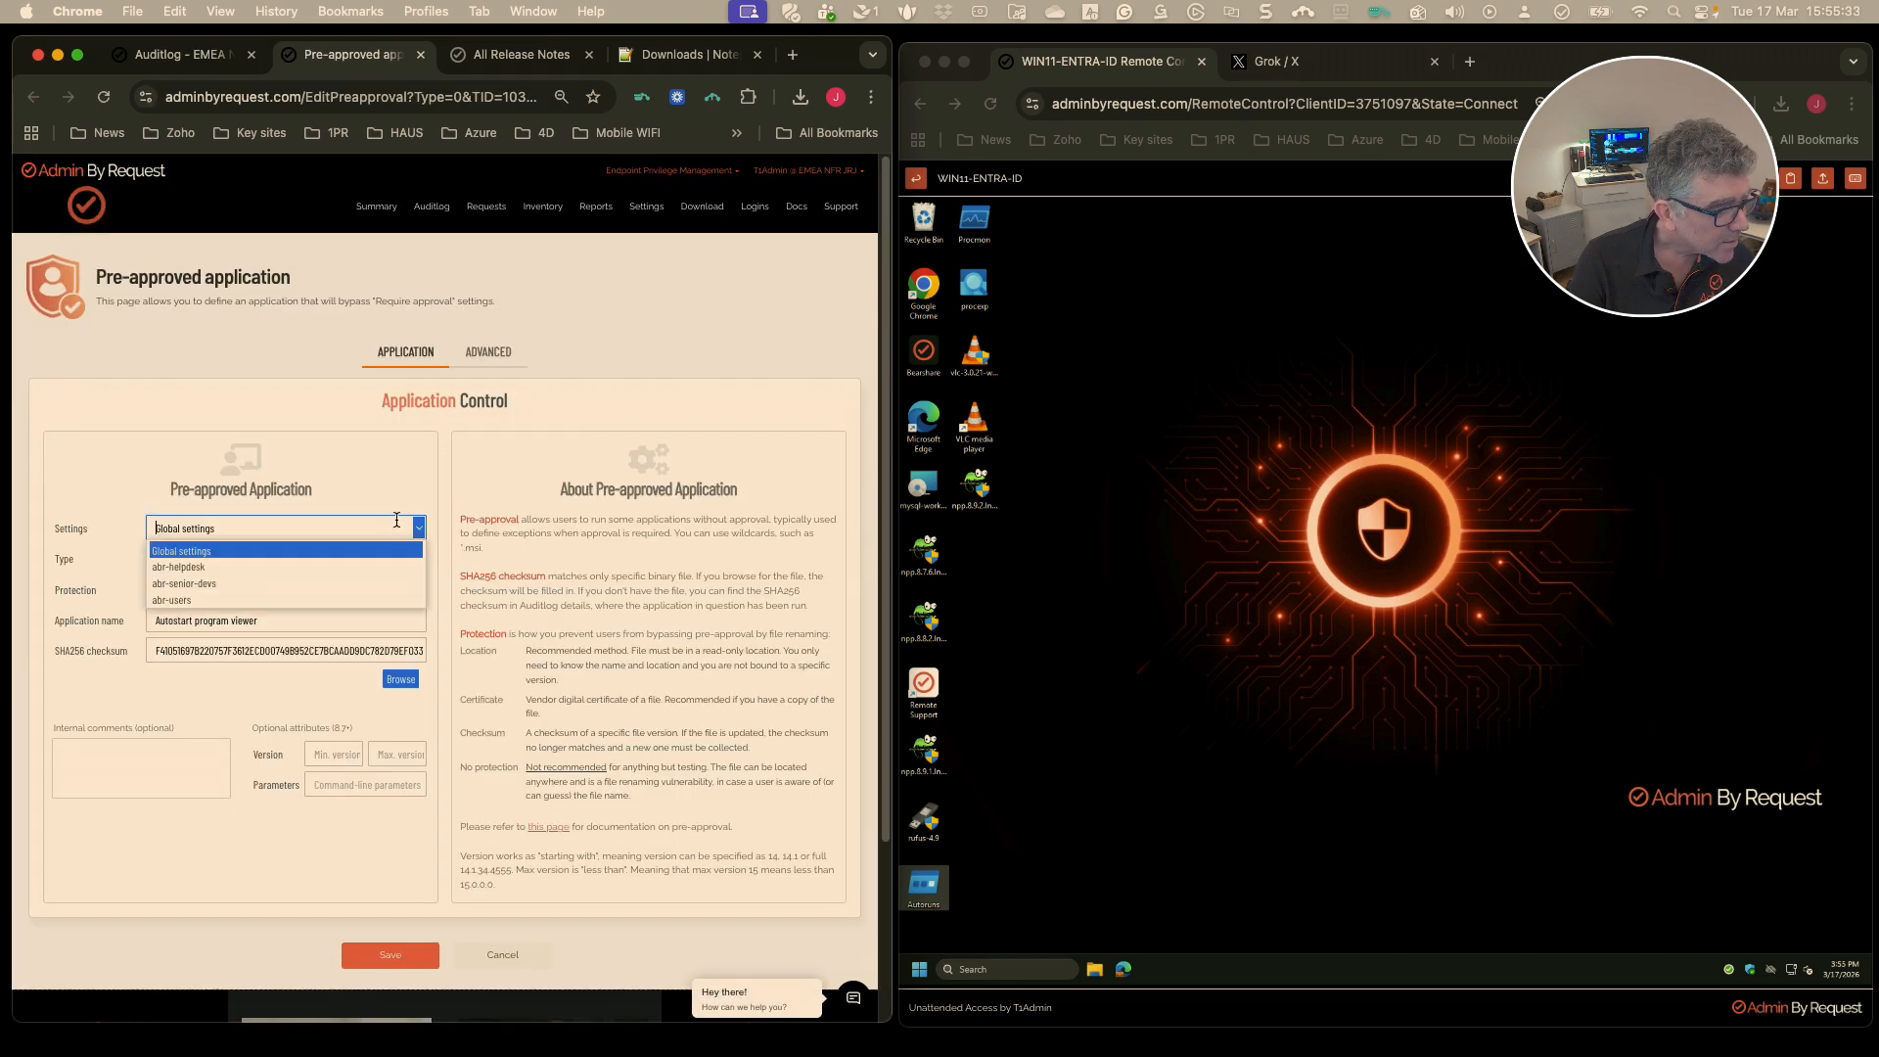
left_click(290, 599)
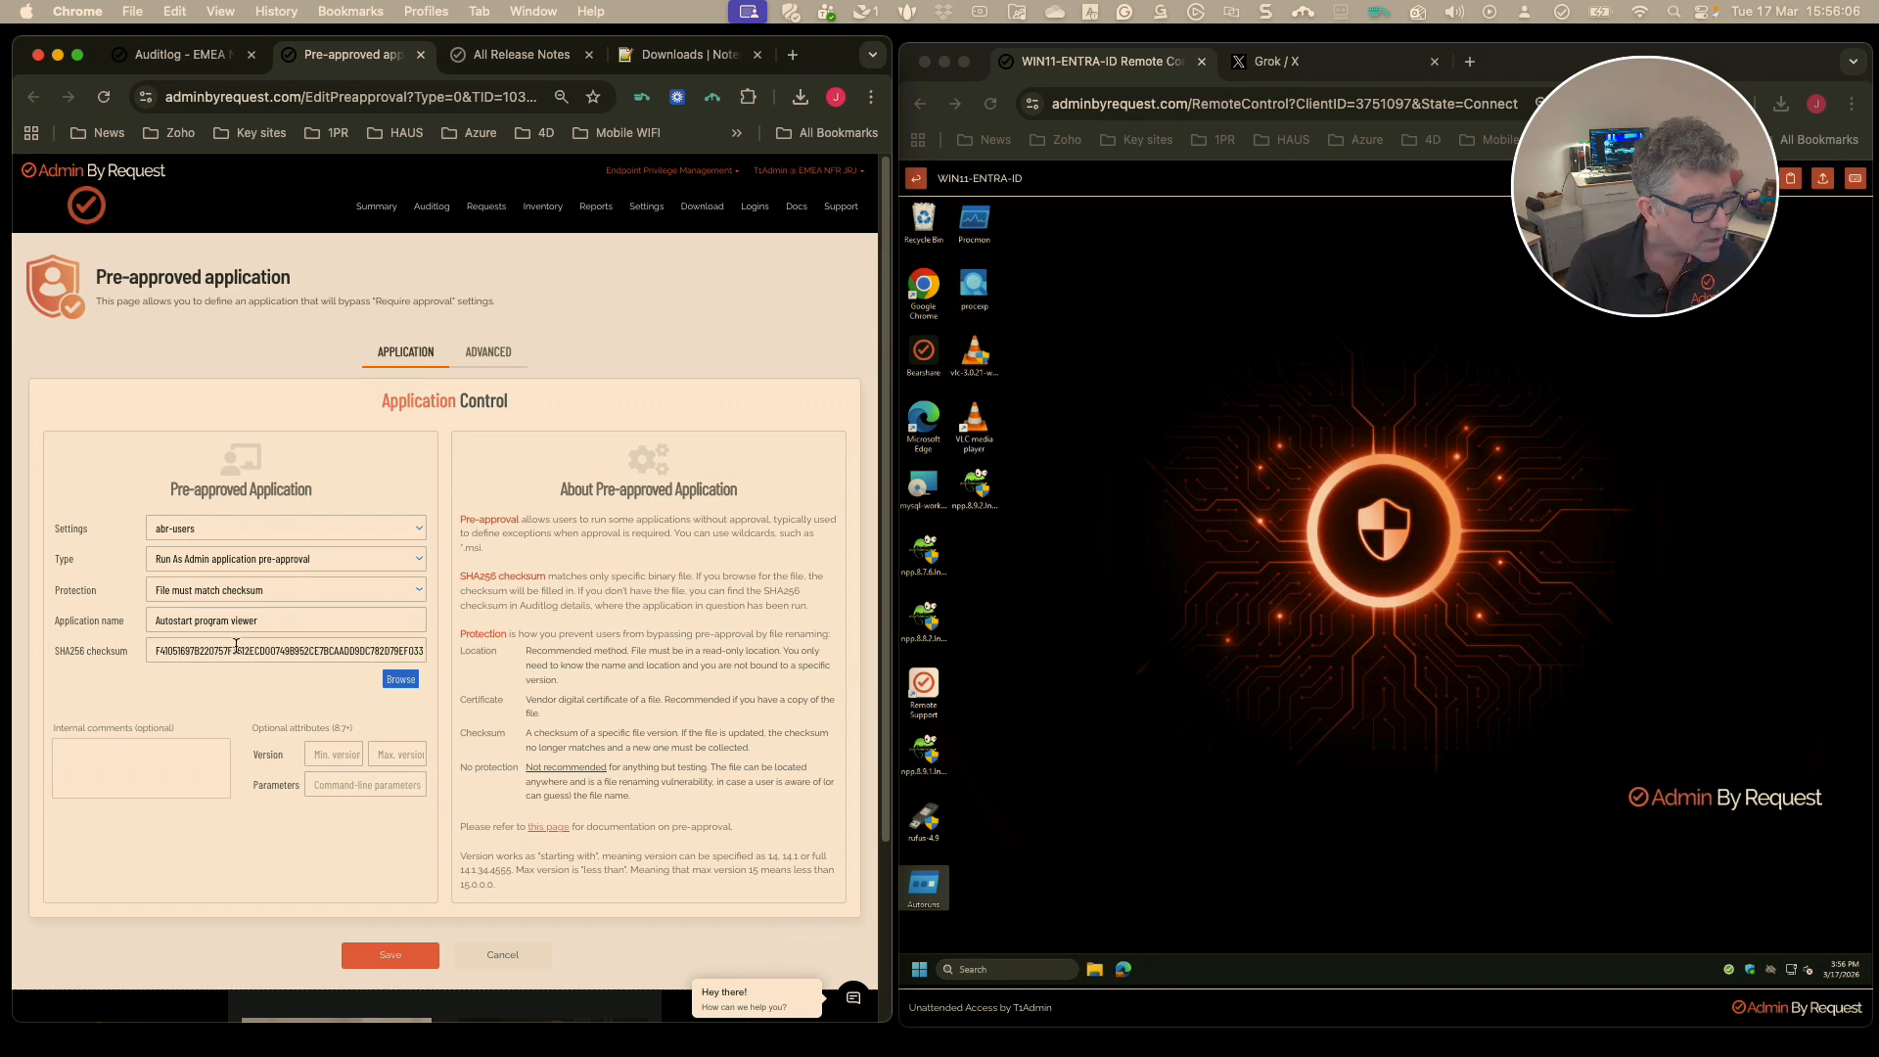
Try the Run As Admin vendor pre-approval (digital certificate) type, and switch back to Run As Admin application pre-approval.
left_click(330, 559)
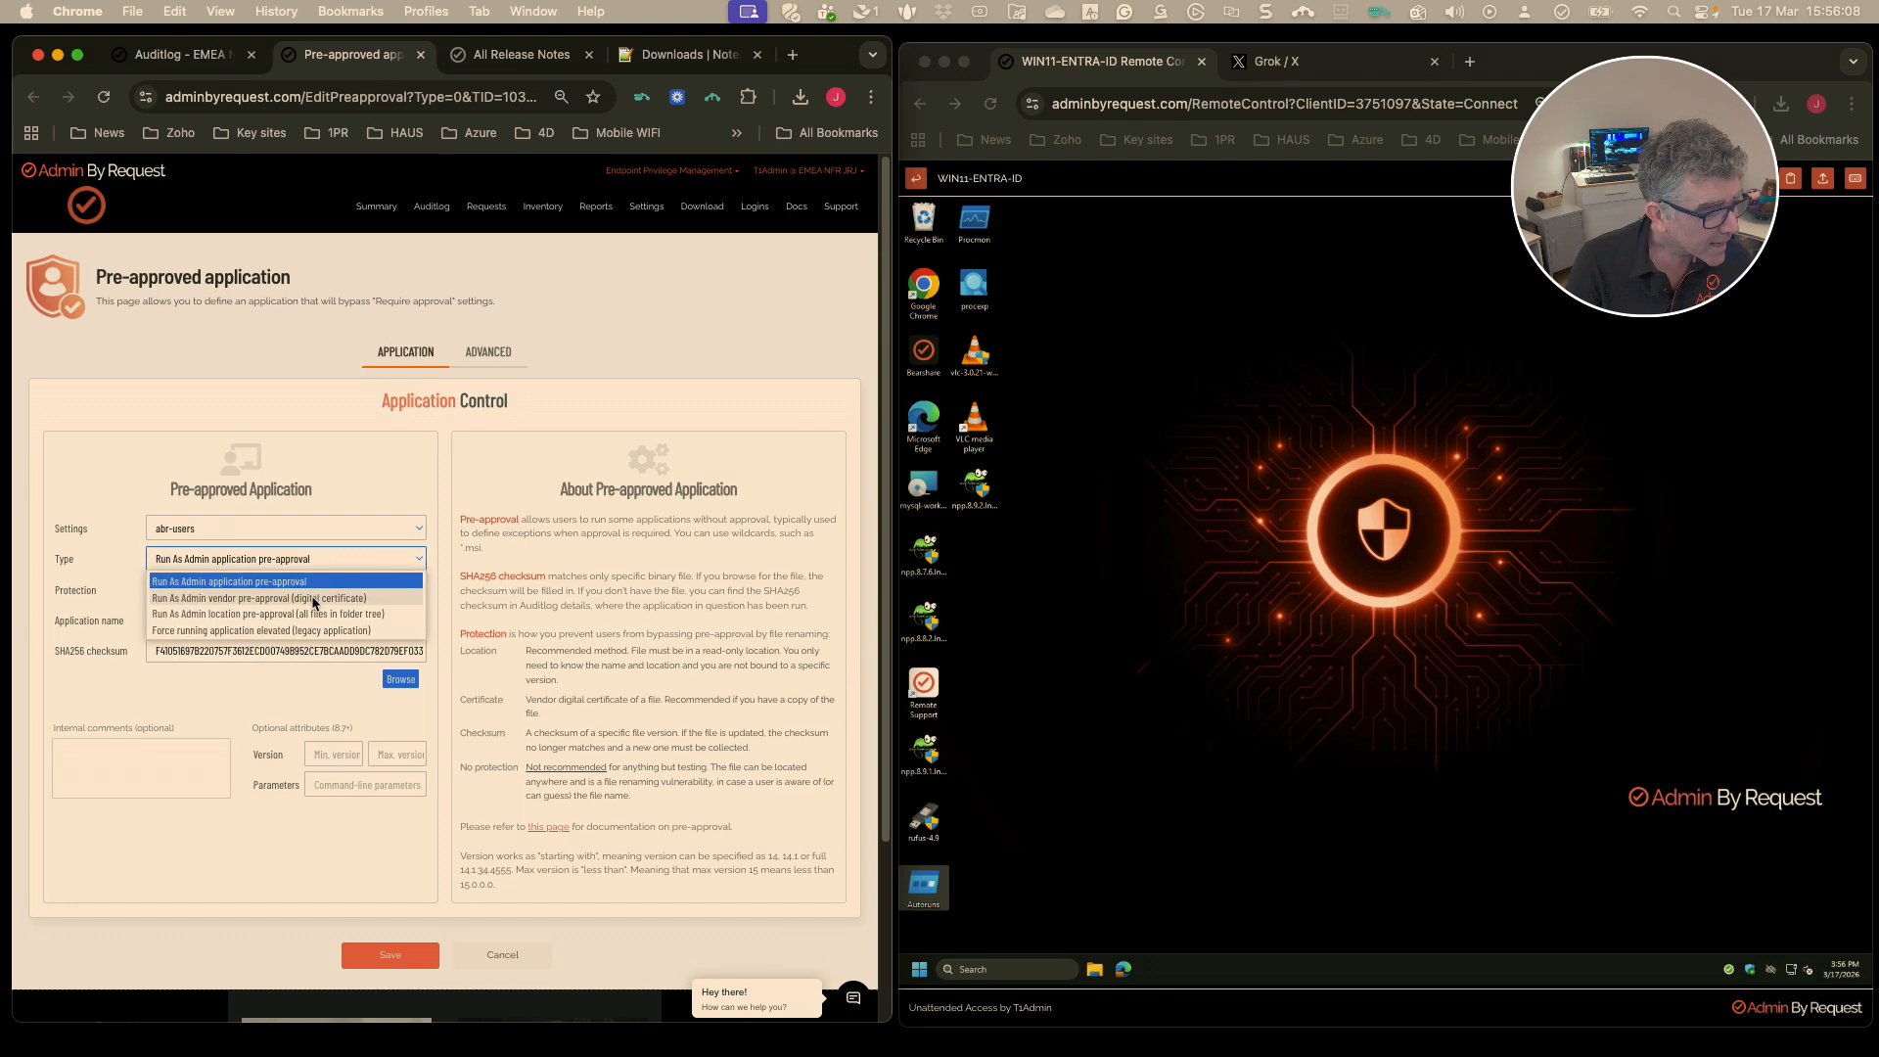
left_click(312, 590)
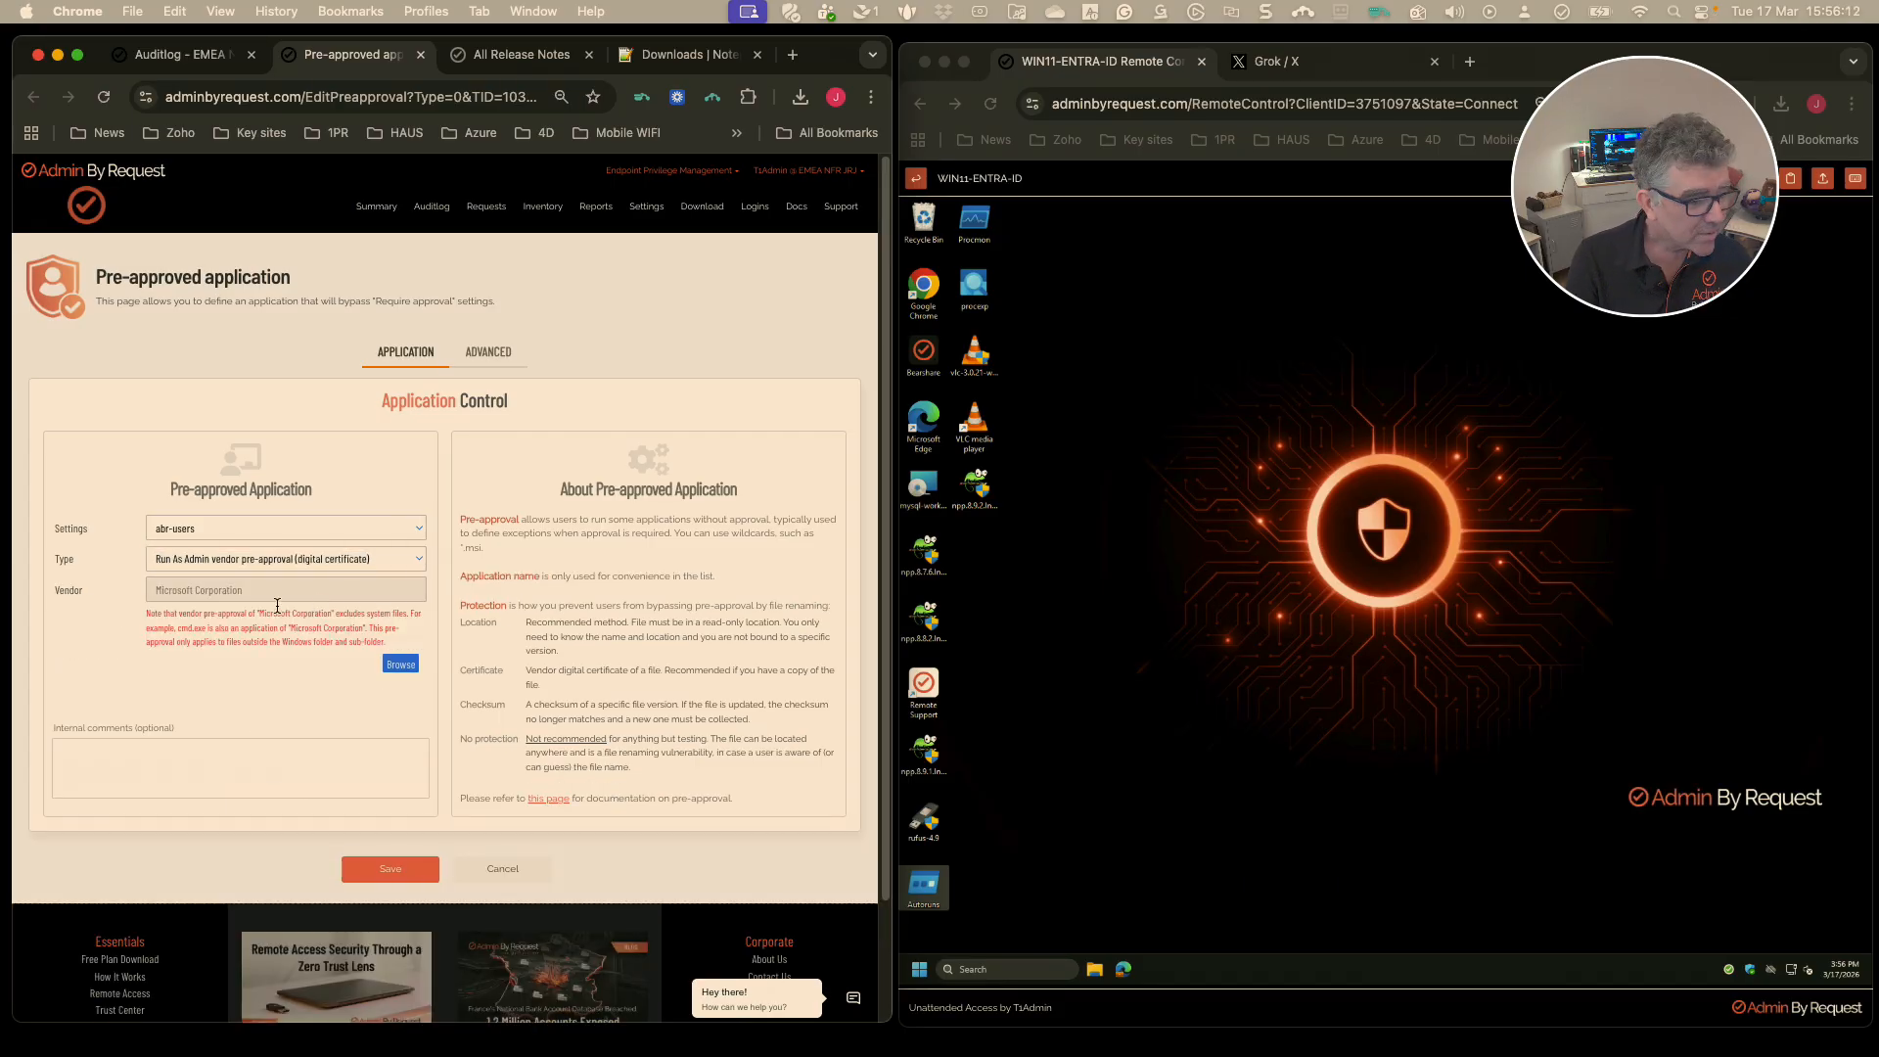
left_click(281, 592)
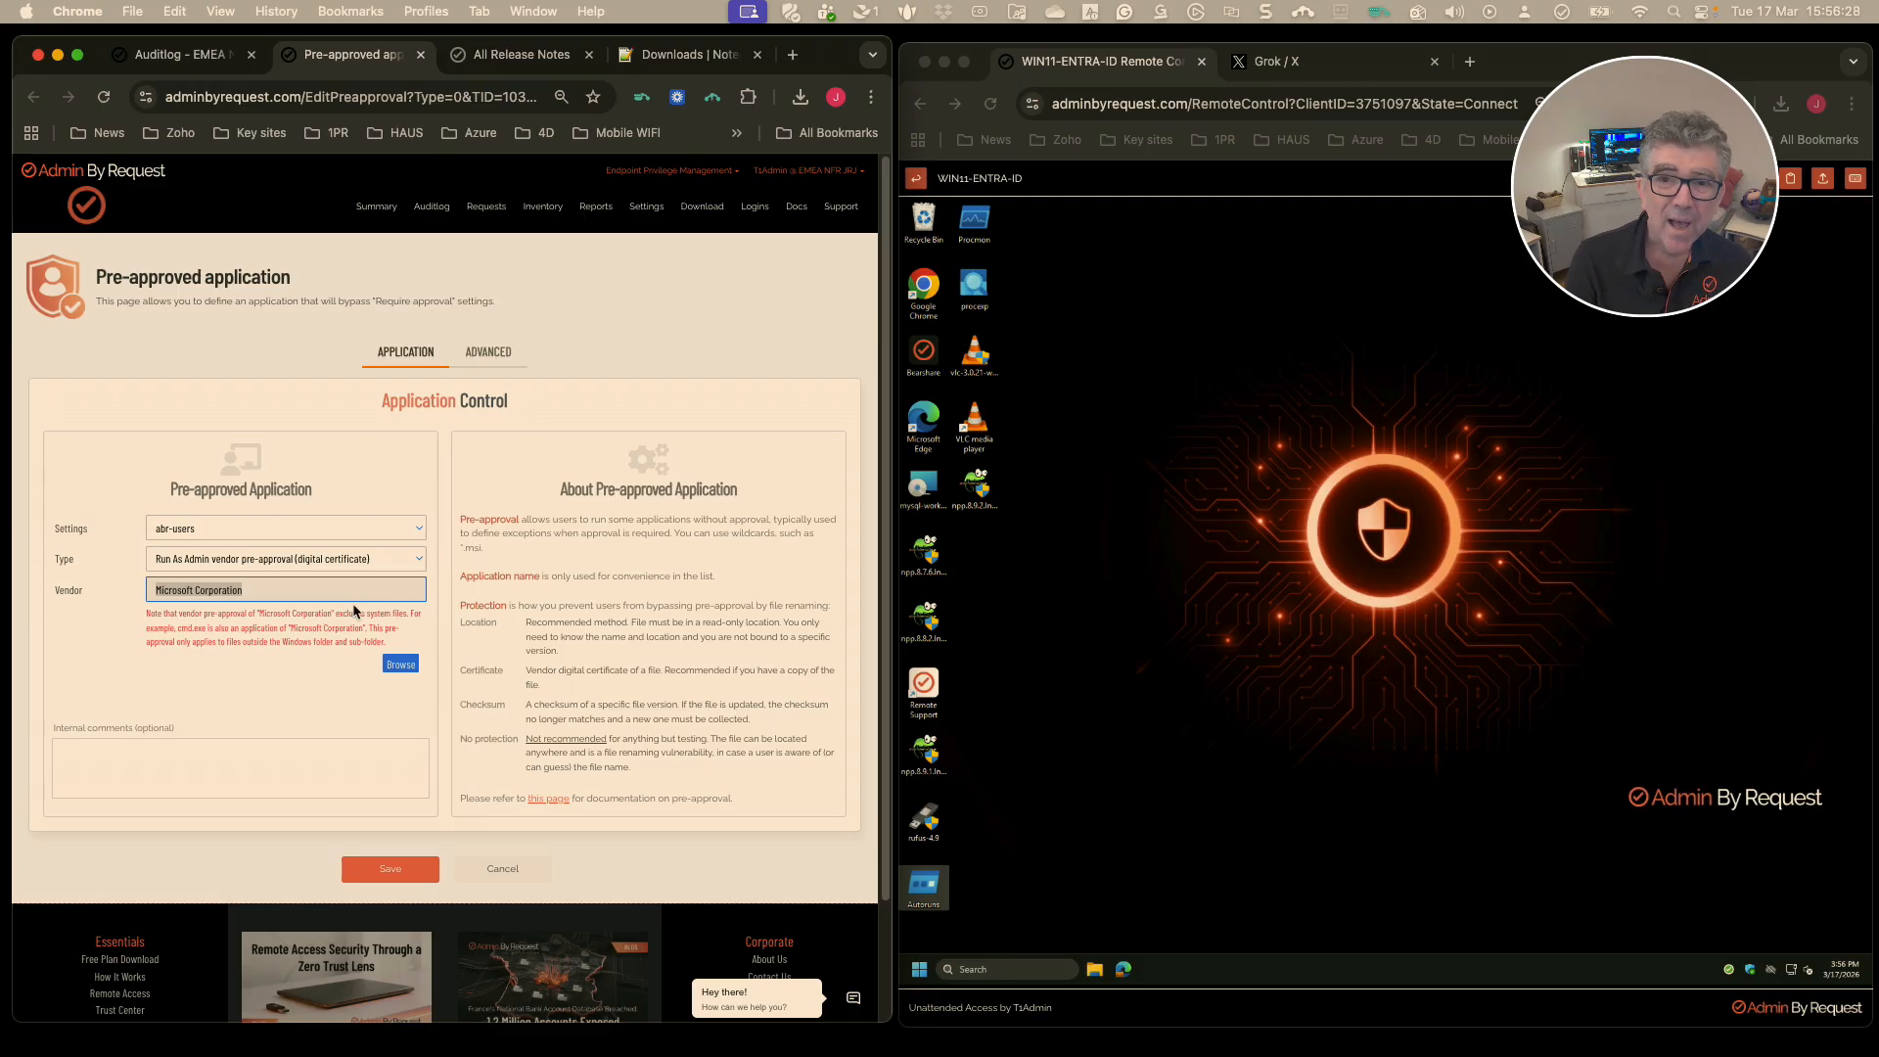
left_click(389, 558)
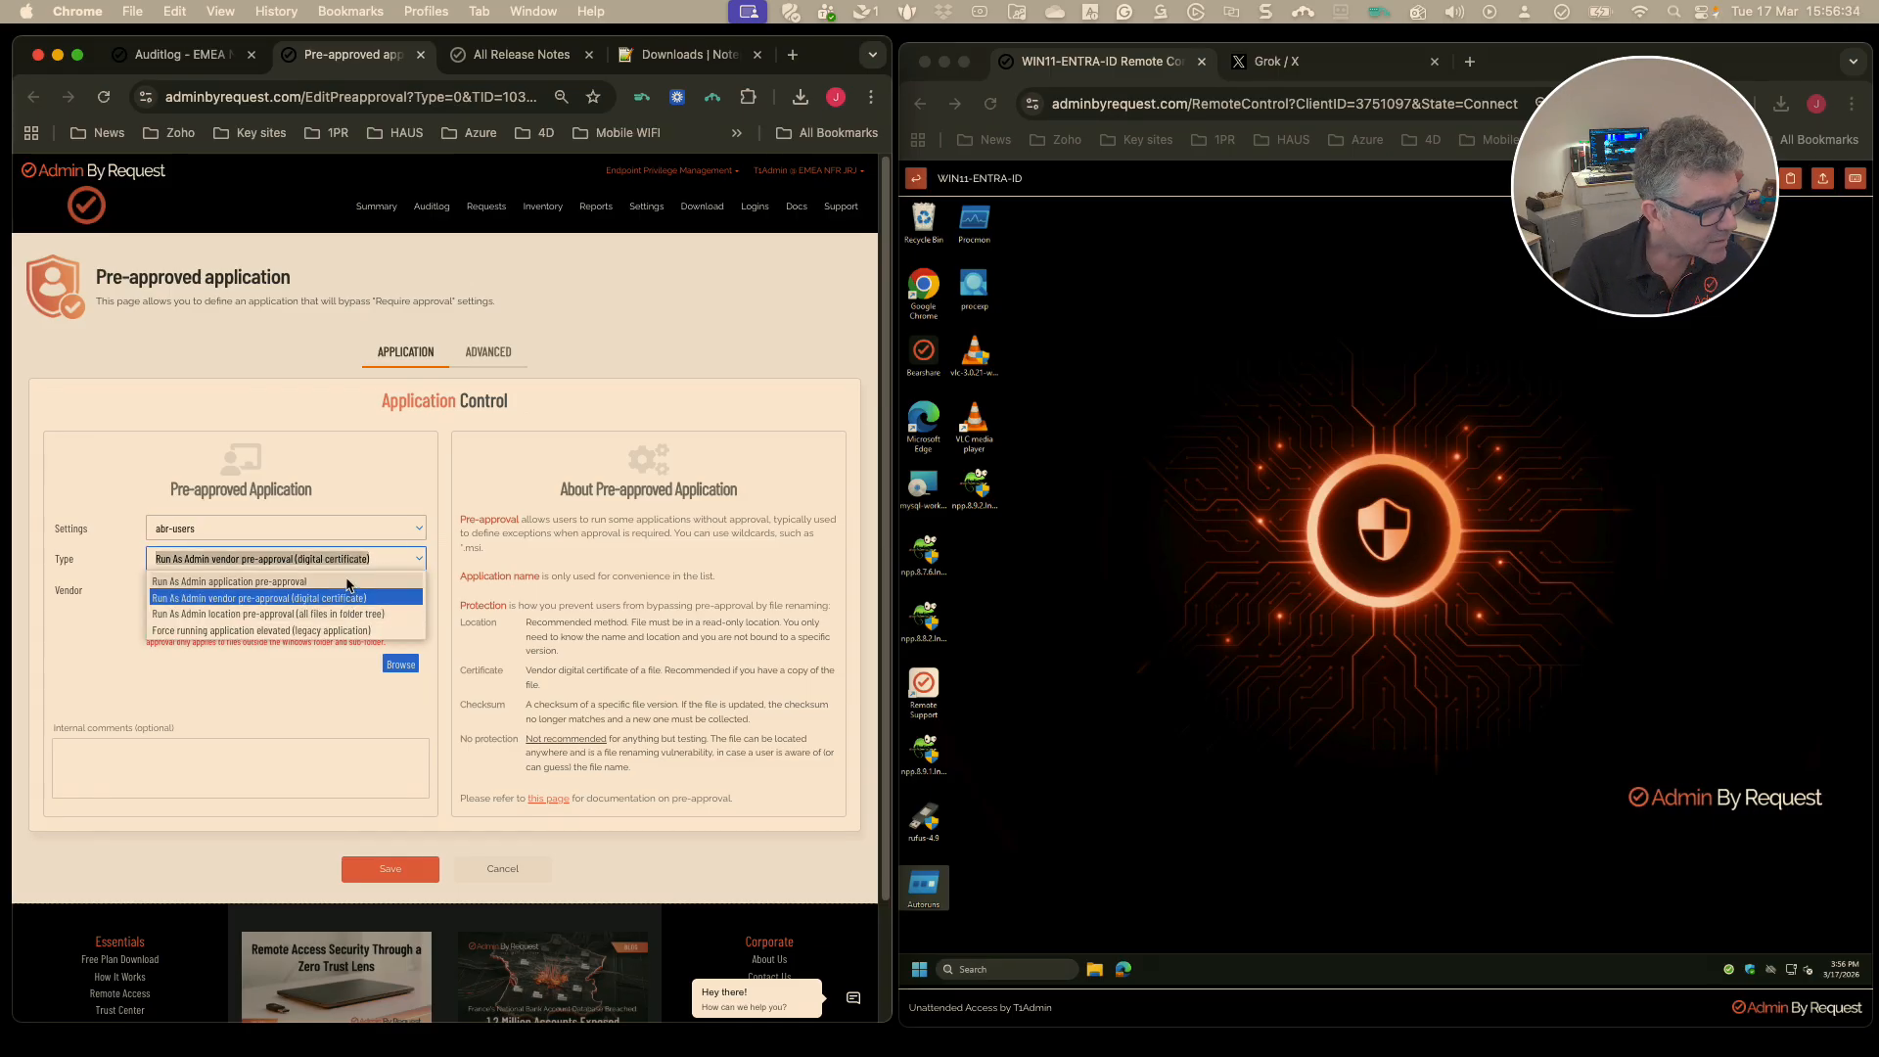
left_click(347, 582)
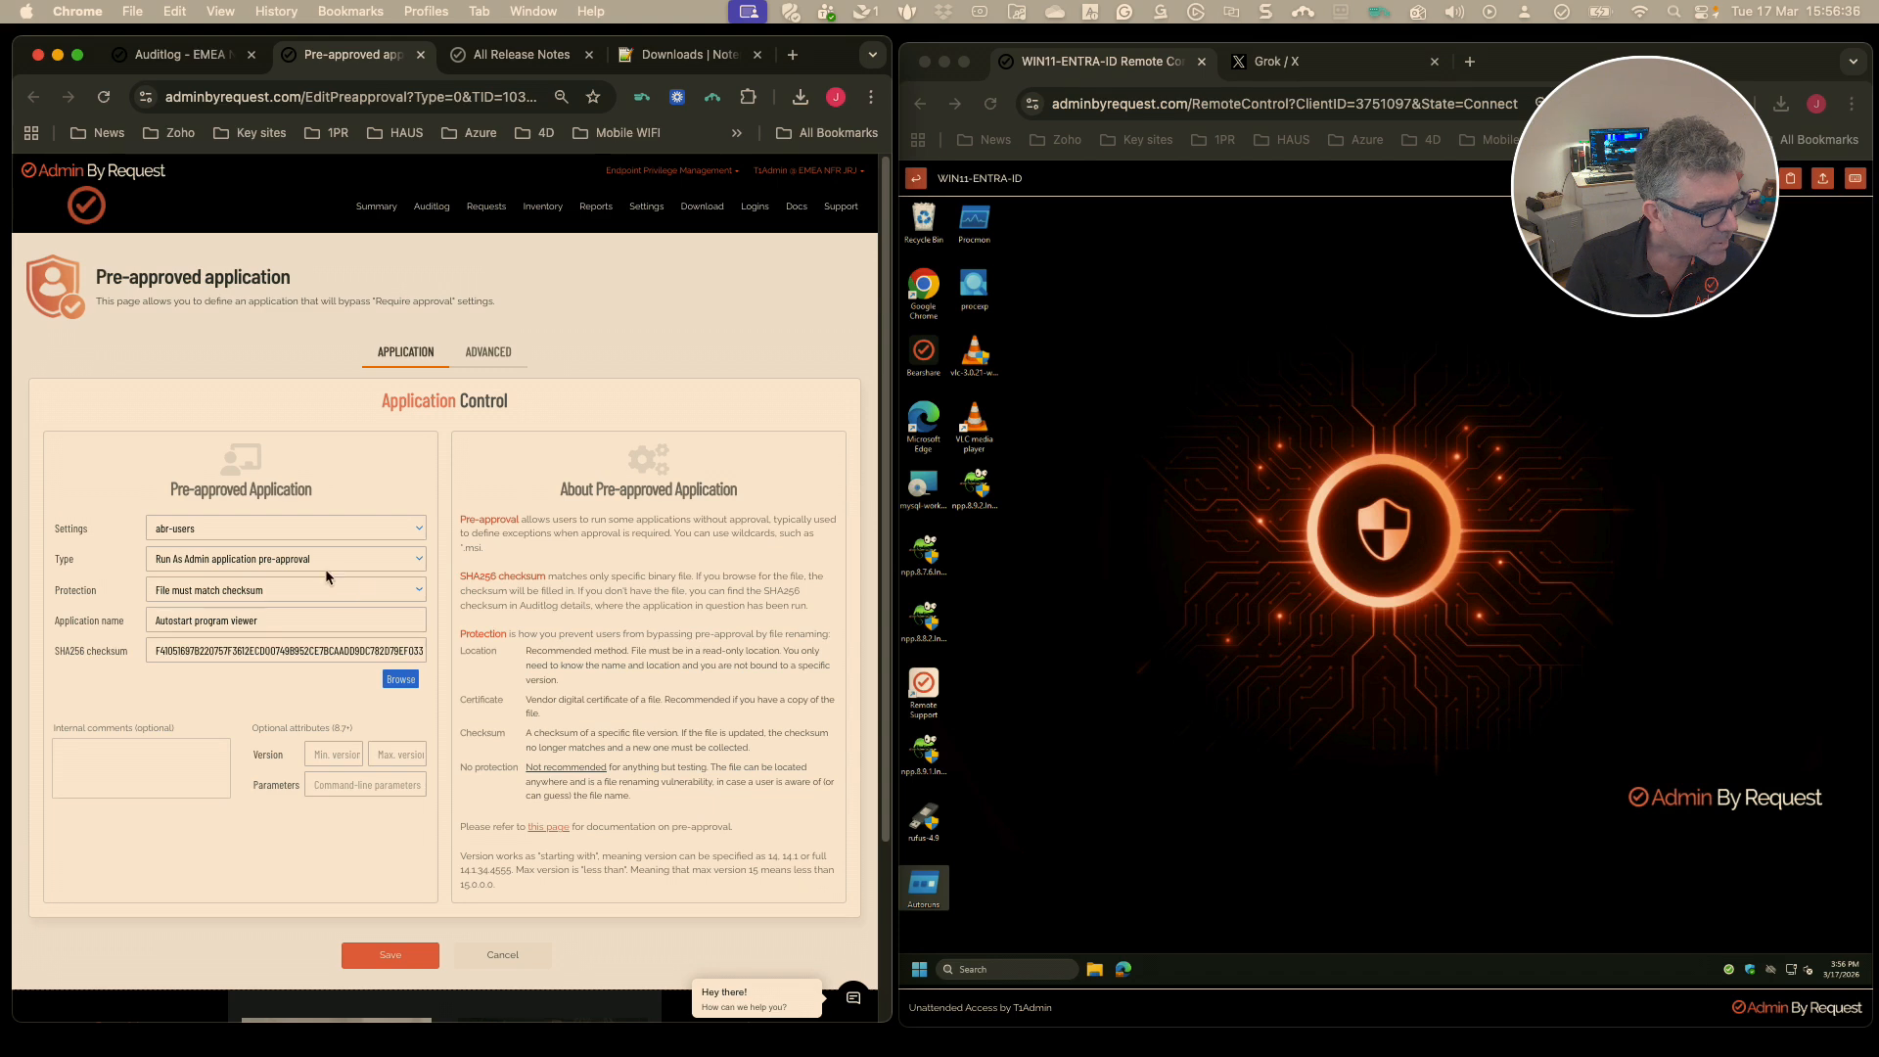
Set the protection to "File must match digital certificate and application name" and save the Autostart program viewer pre-approval.
left_click(415, 592)
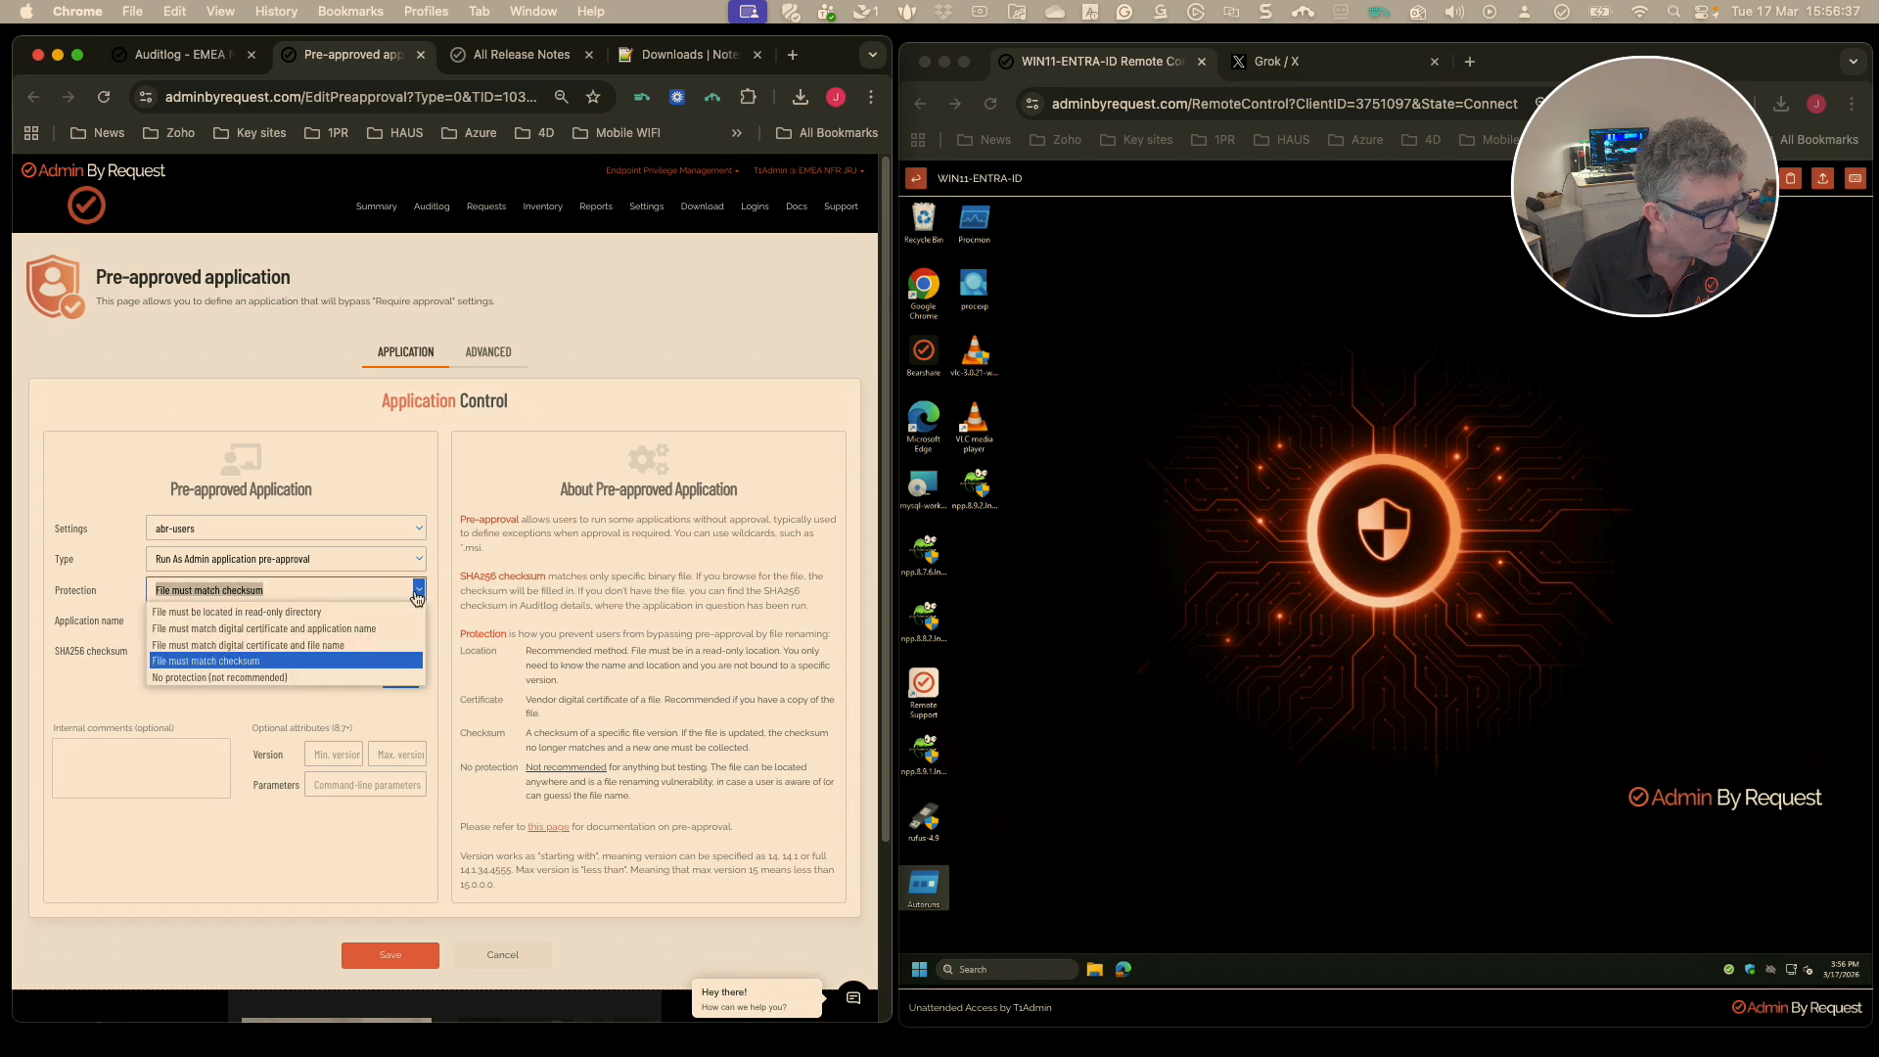
left_click(327, 629)
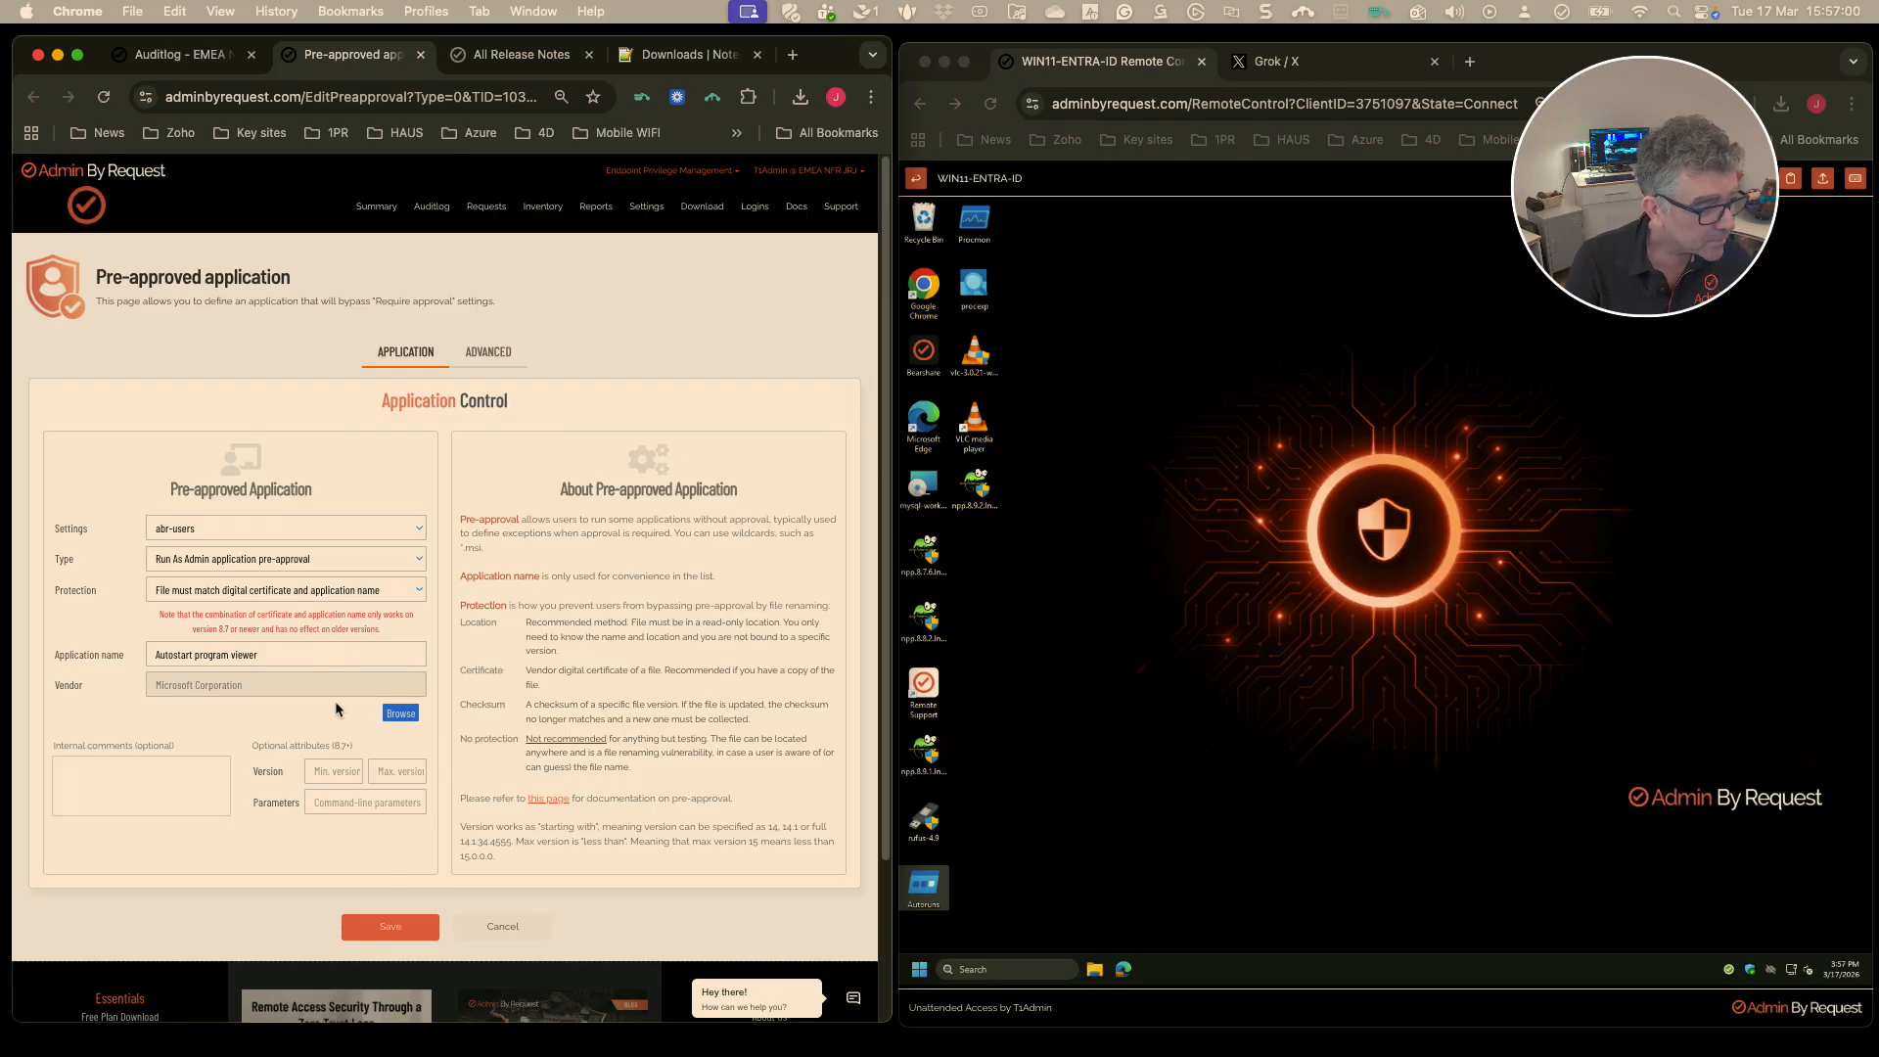
left_click(391, 928)
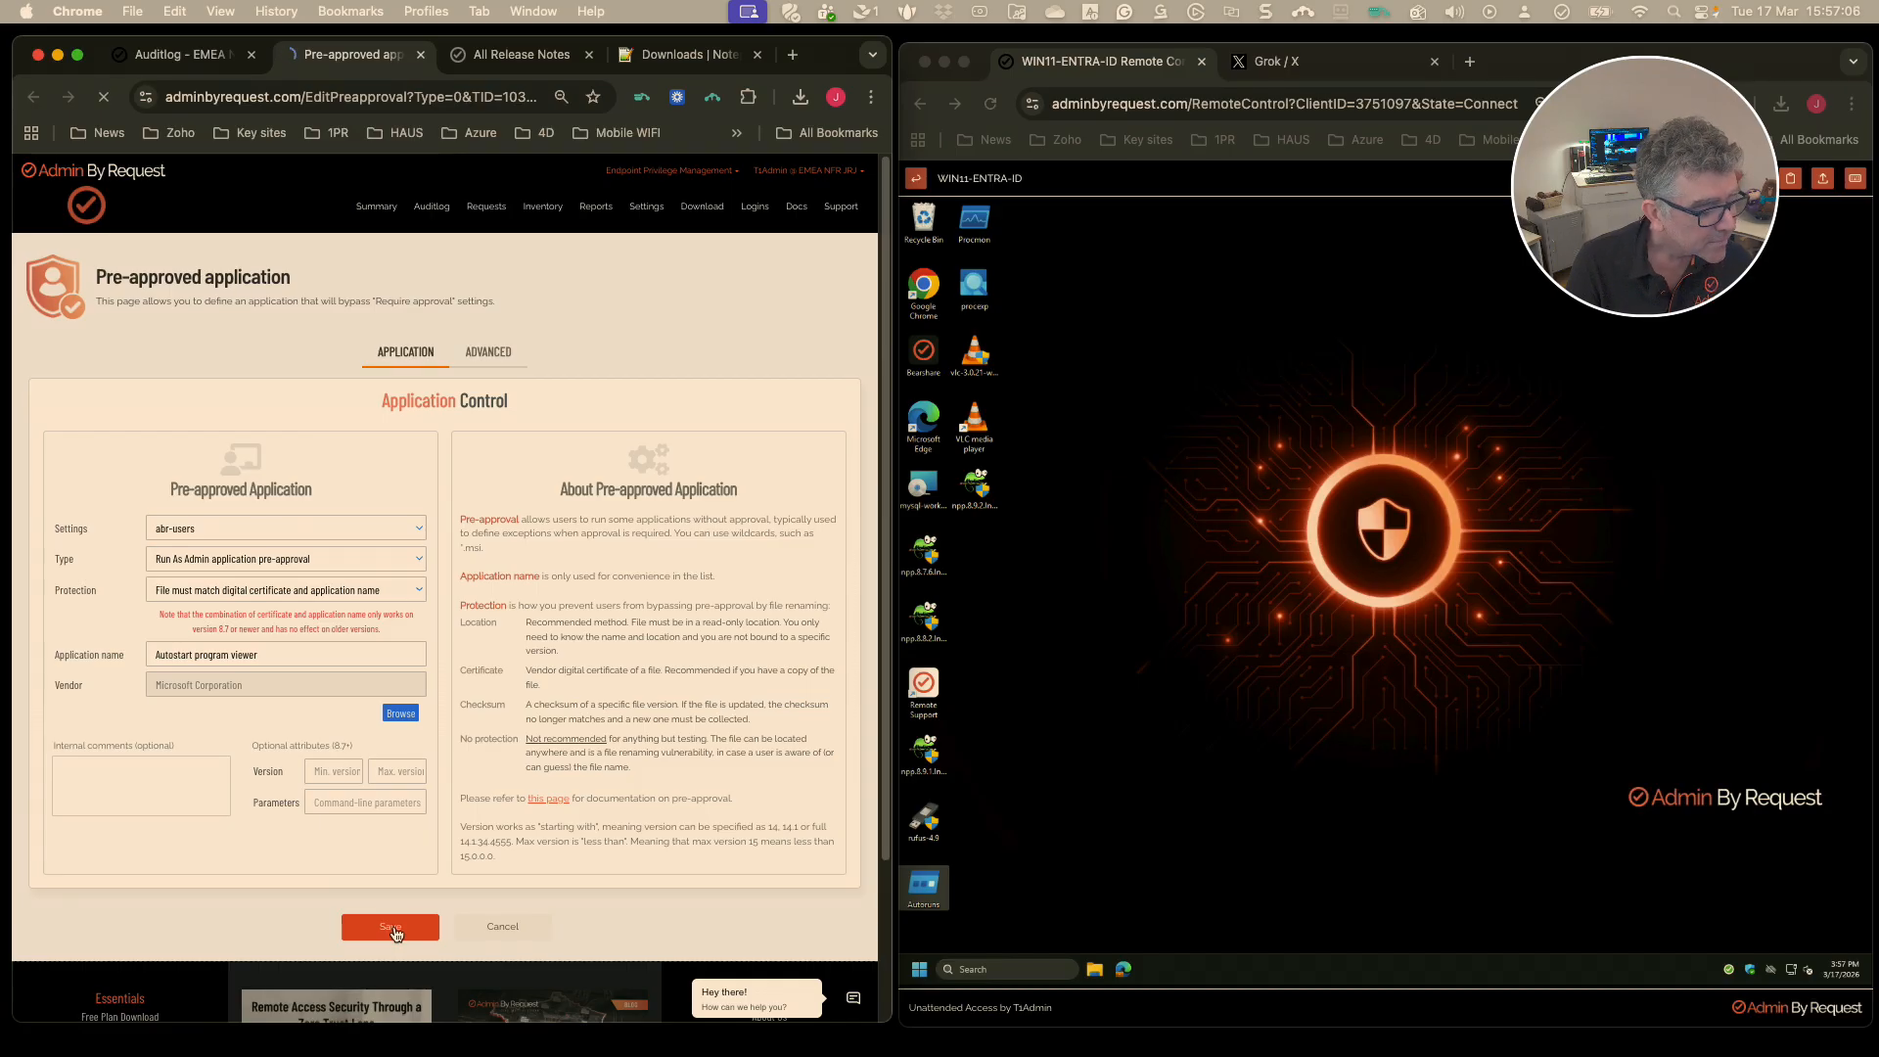
Run Autoruns as administrator on the remote desktop, allow it to make changes to the device, and close its window.
left_click(1217, 848)
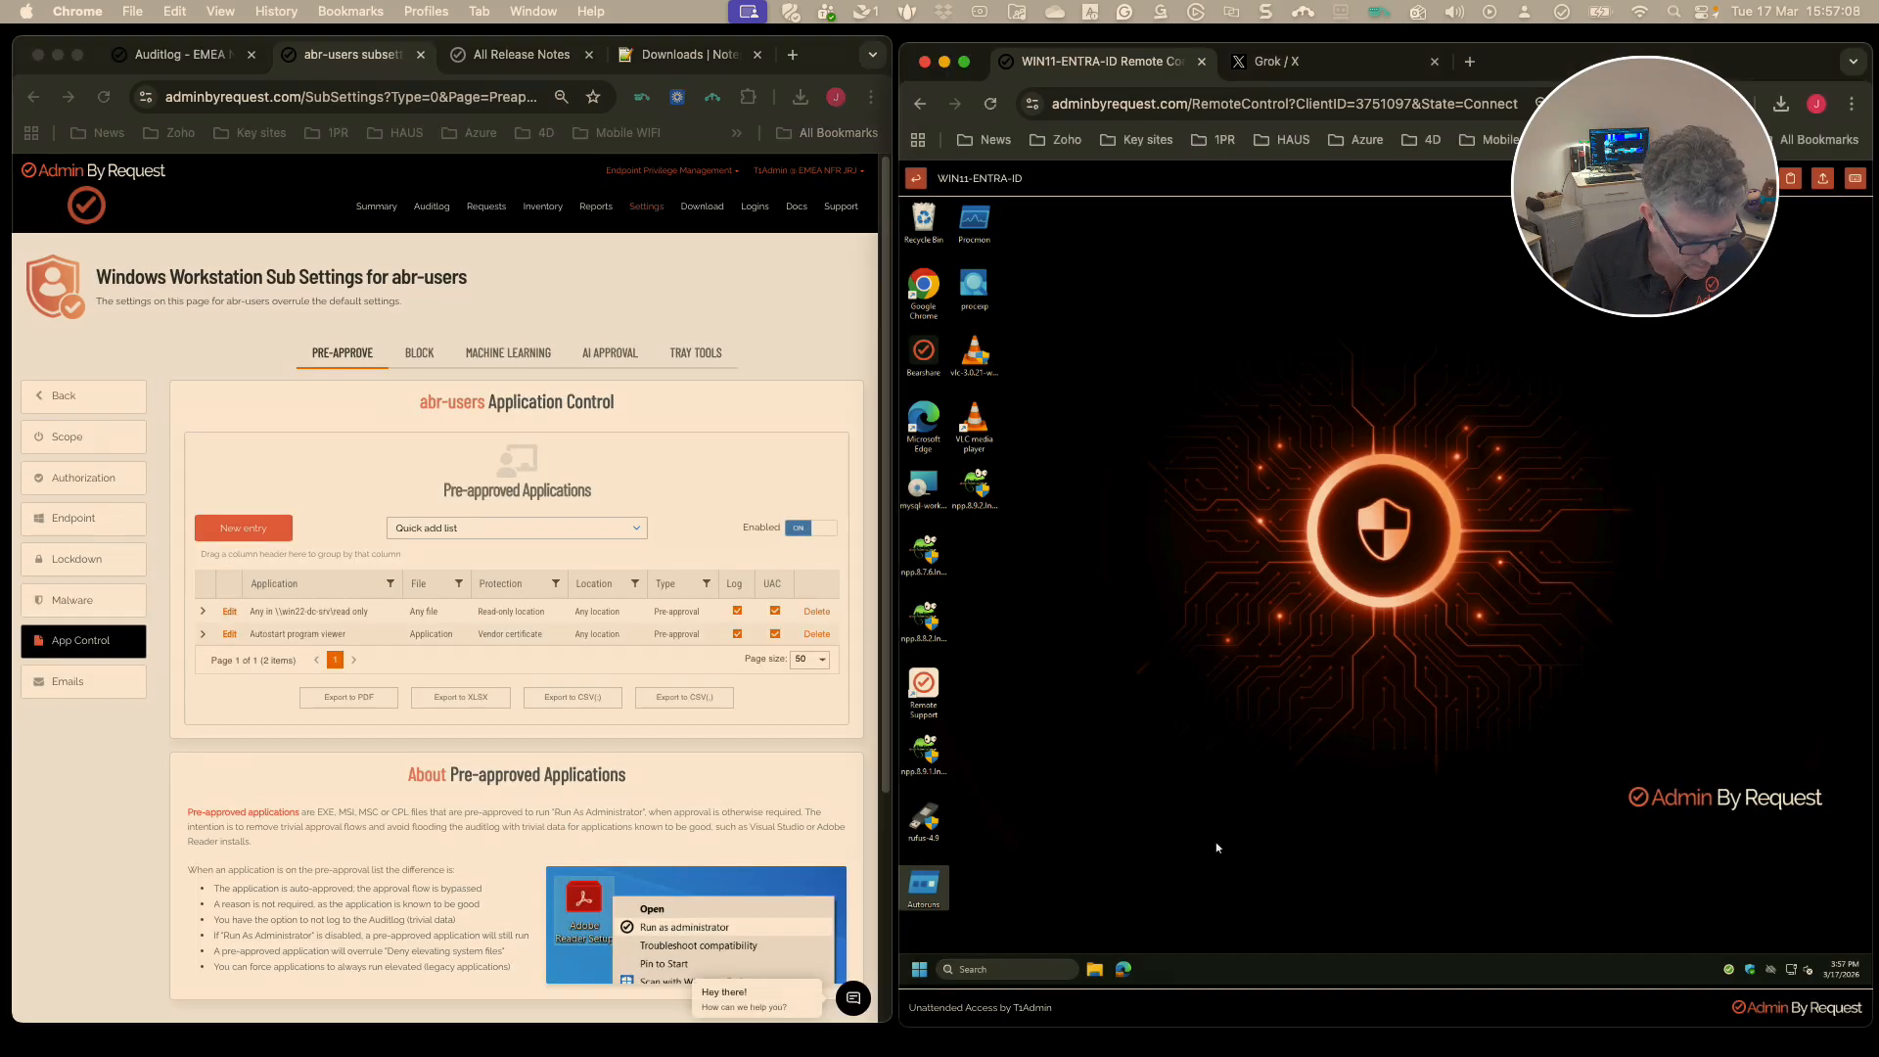
right_click(919, 885)
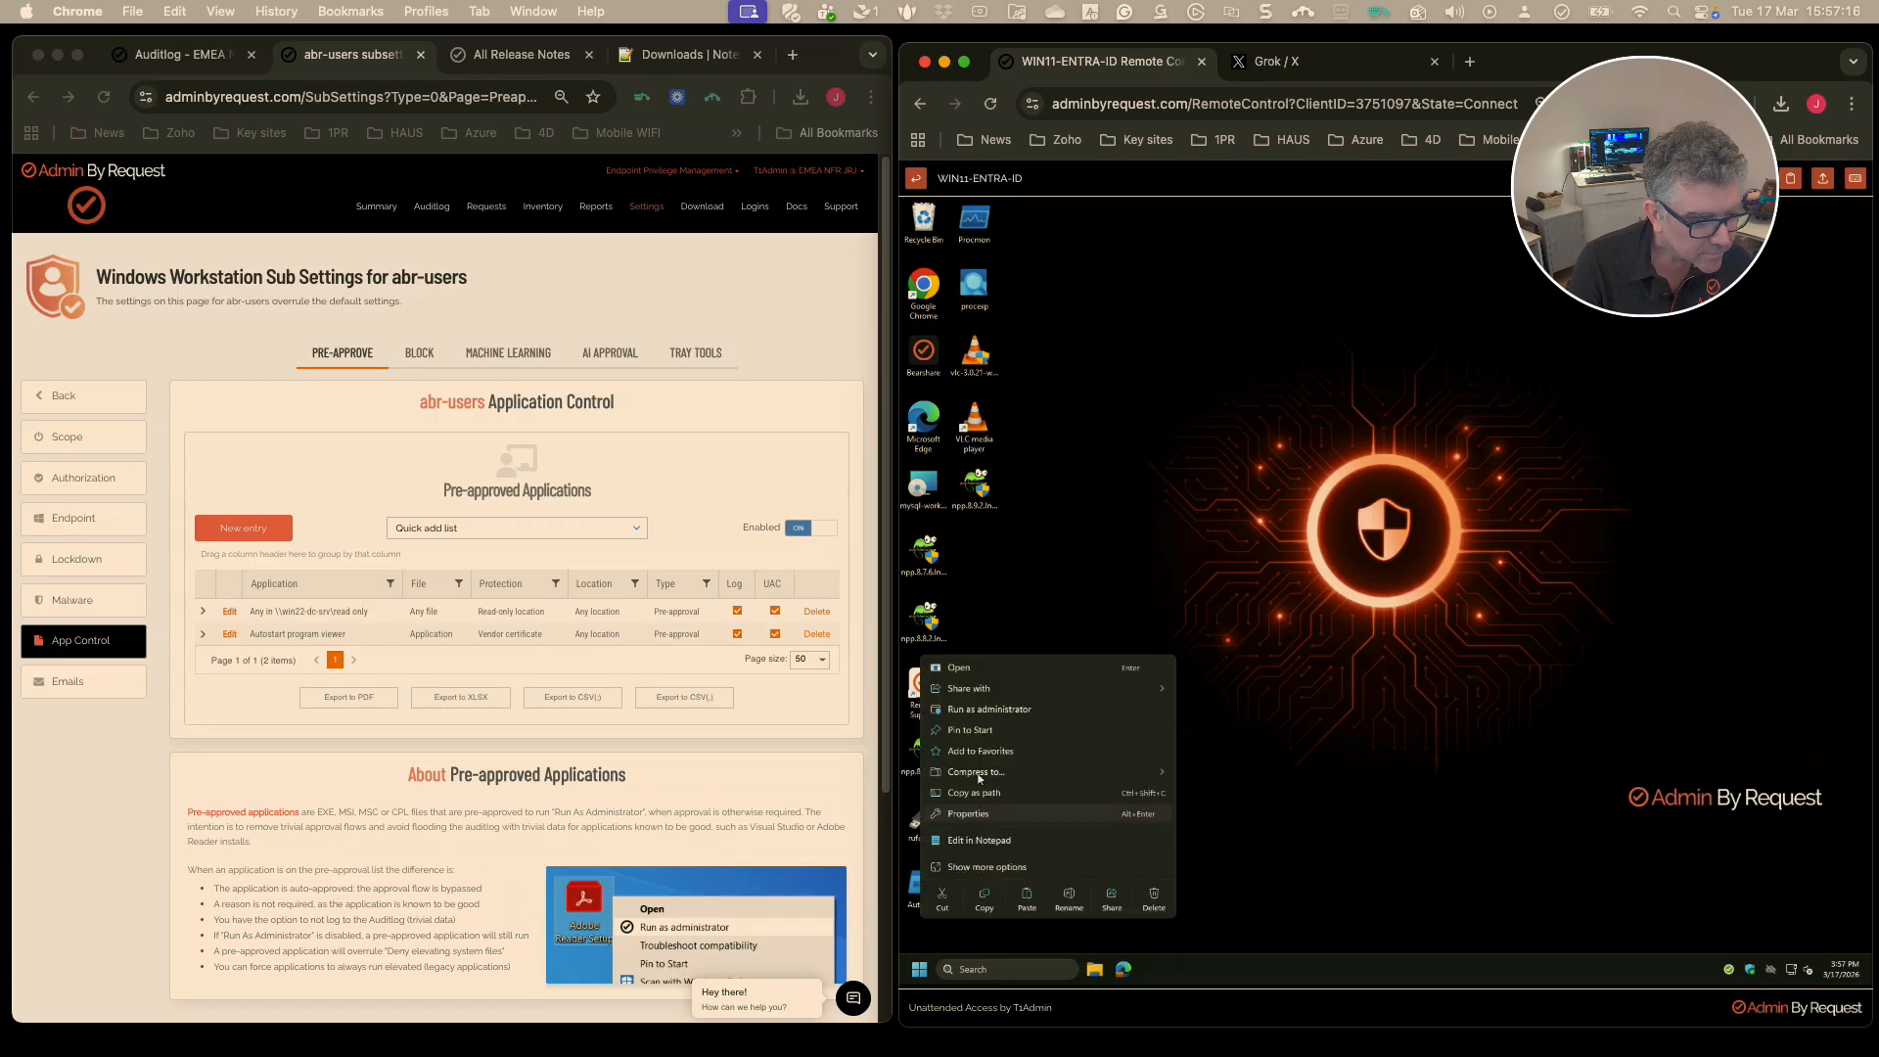
left_click(988, 708)
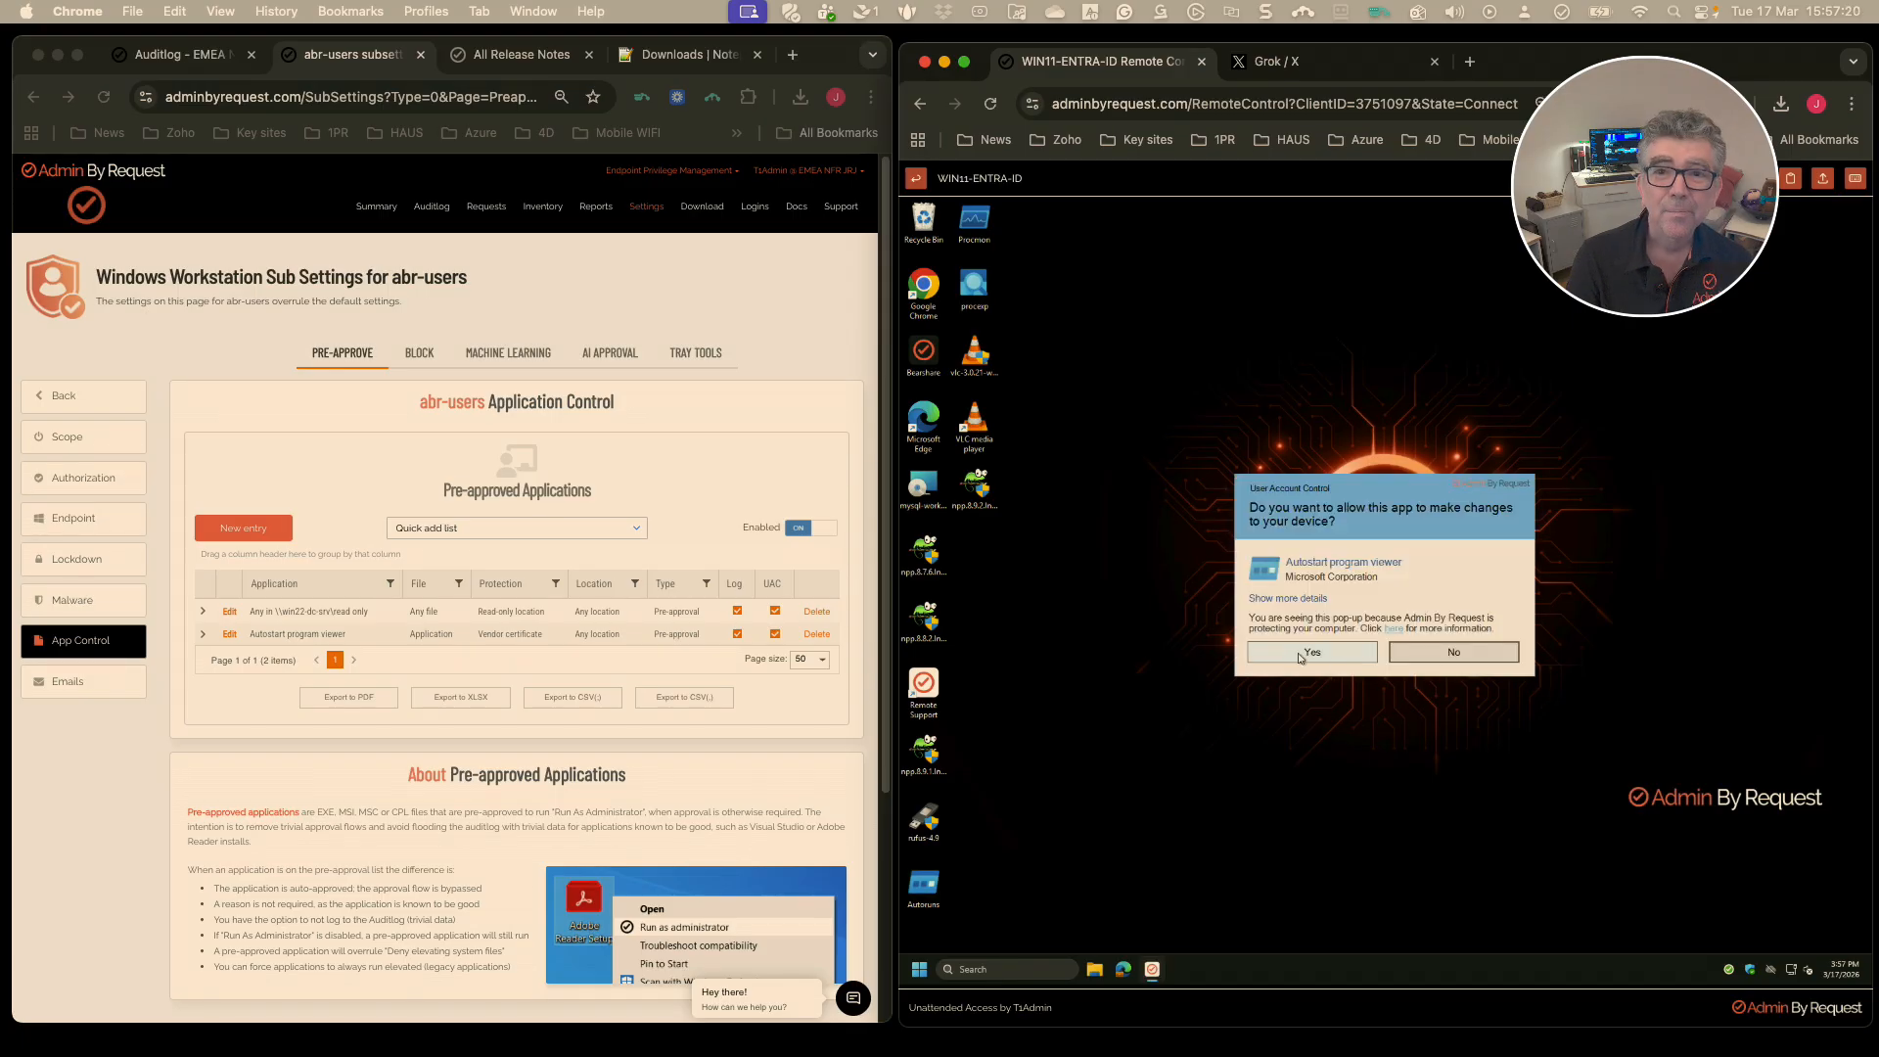
left_click(1301, 656)
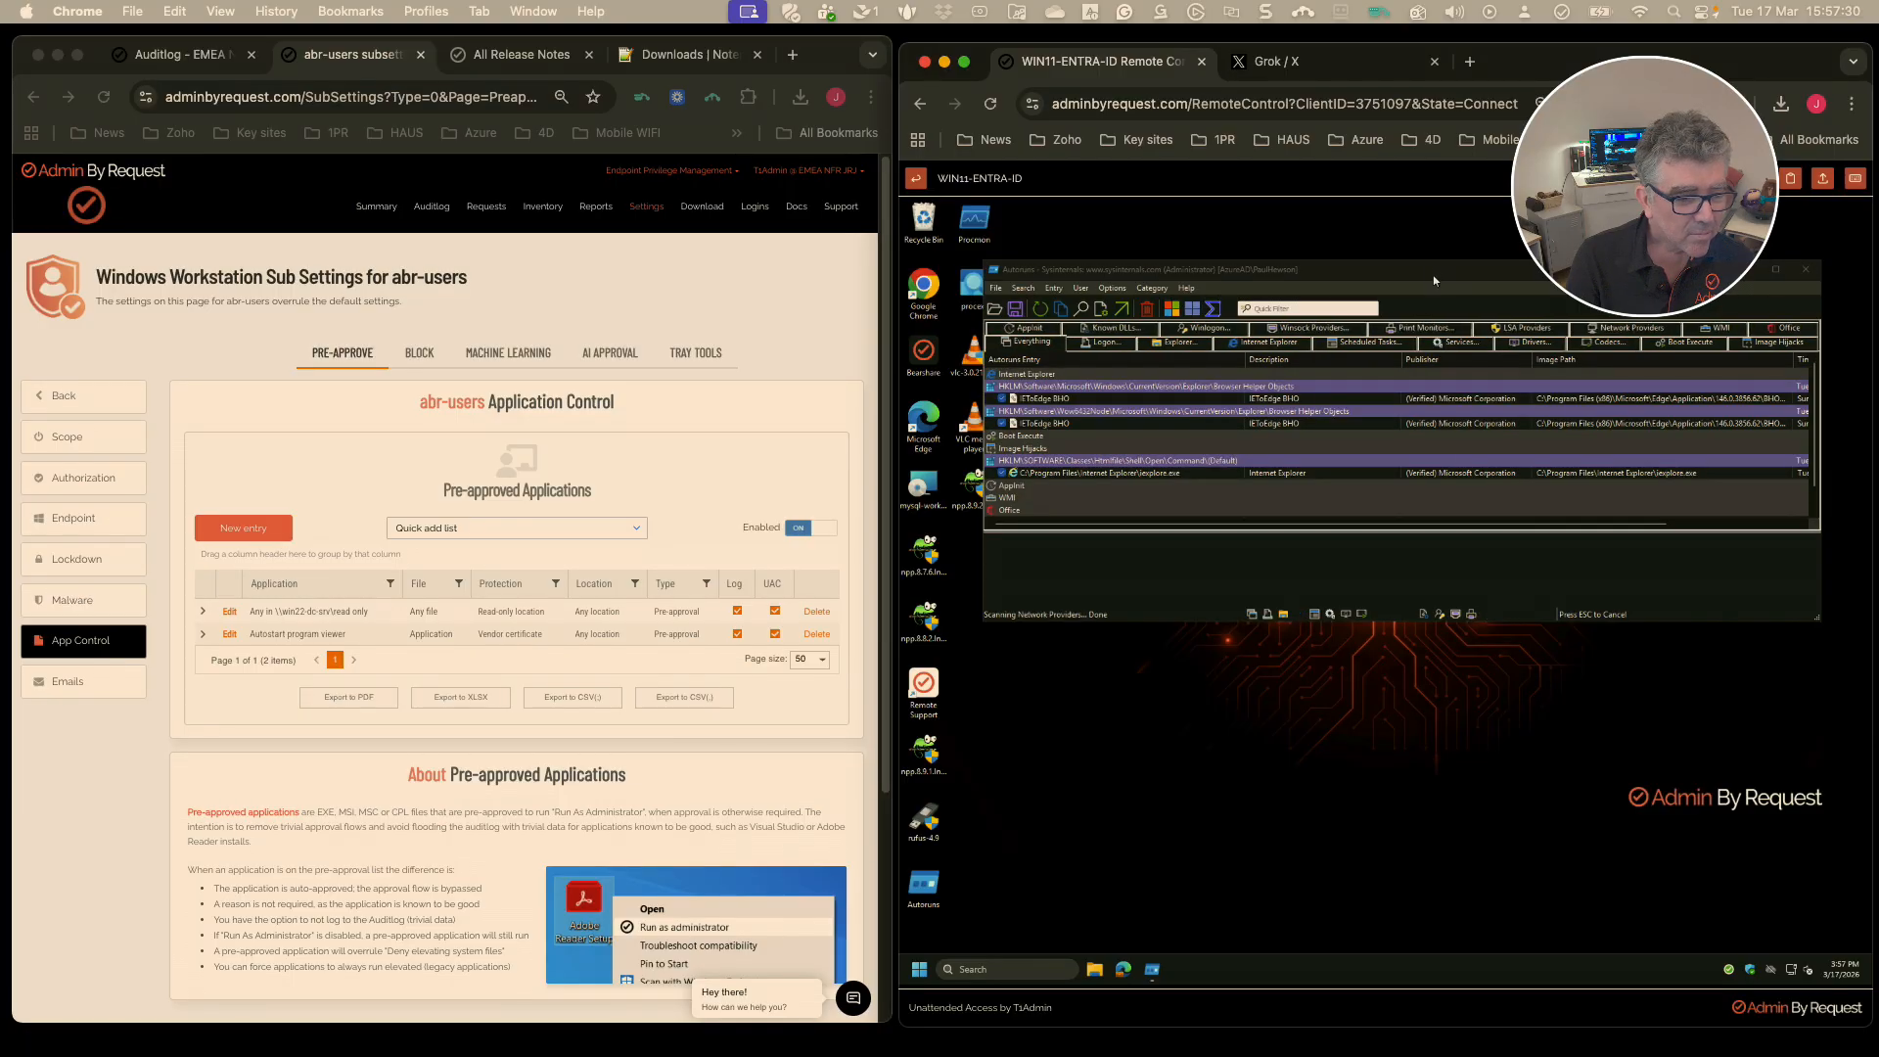
left_click(1808, 280)
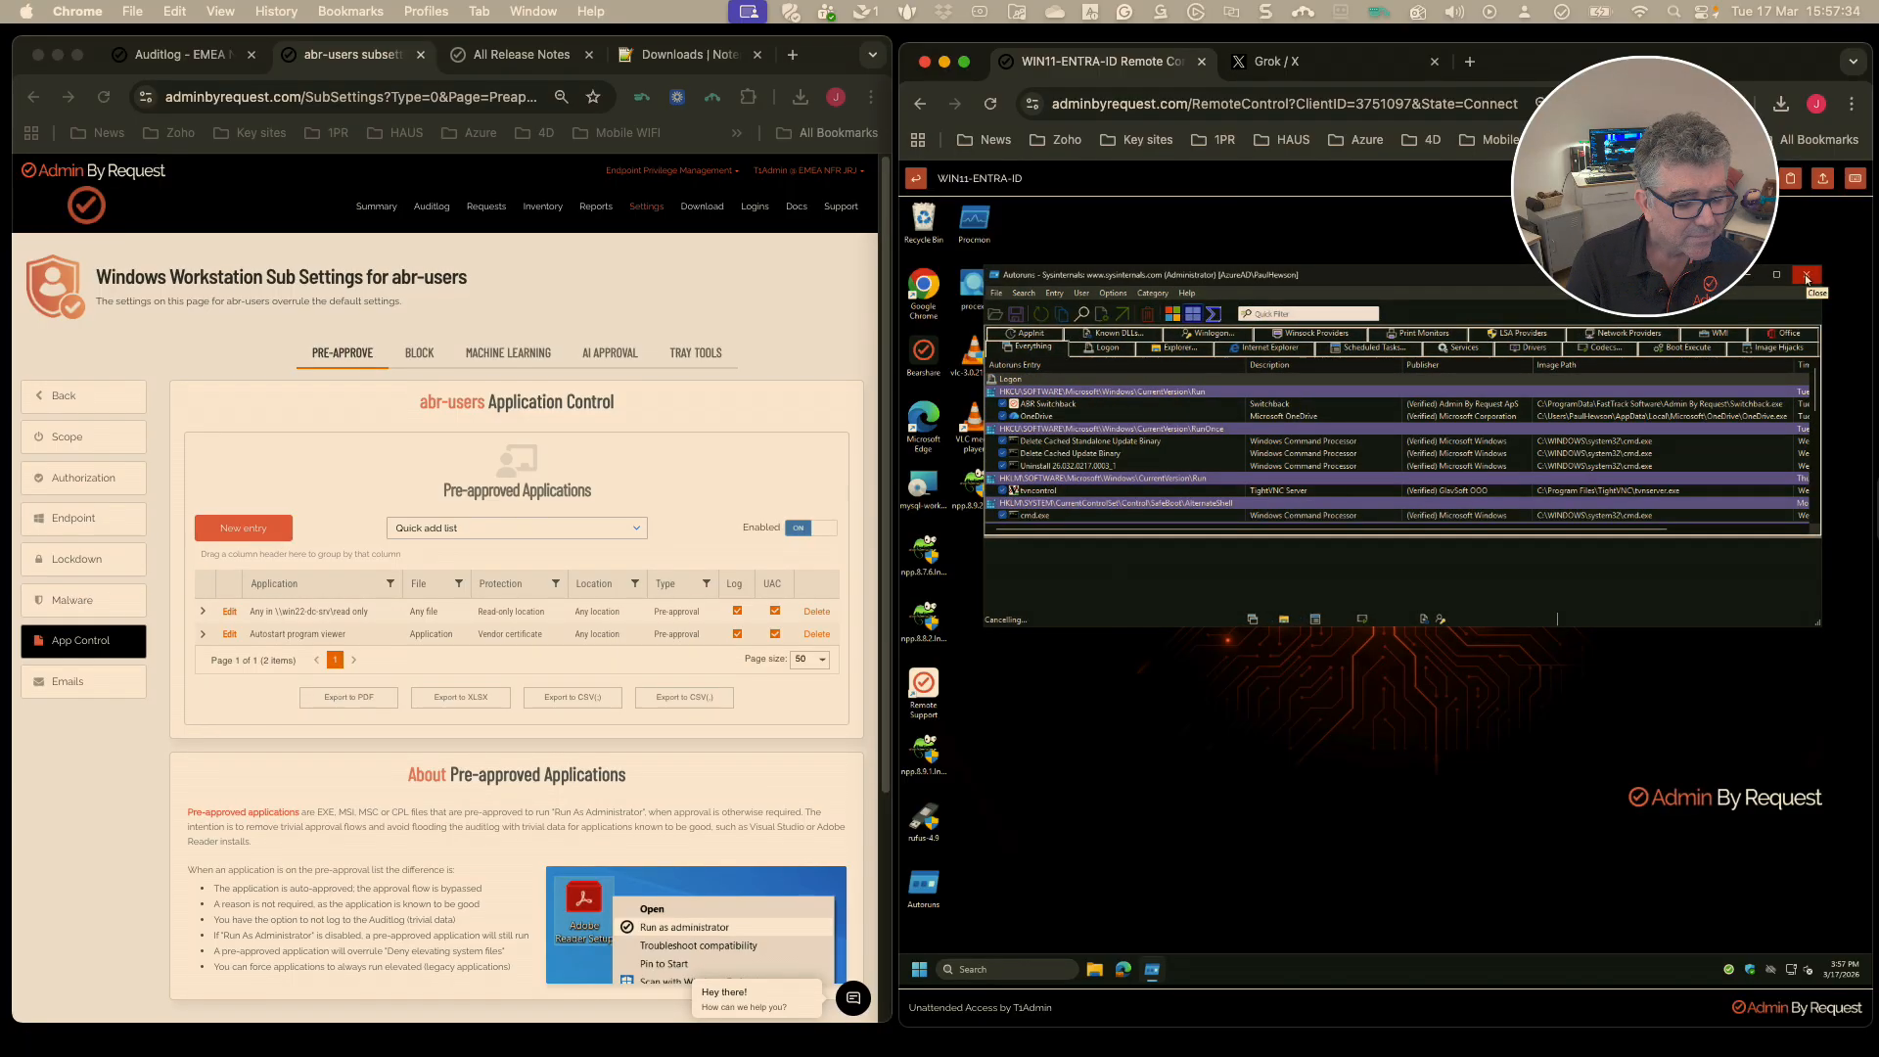
Exit Autoruns on the remote desktop.
left_click(996, 293)
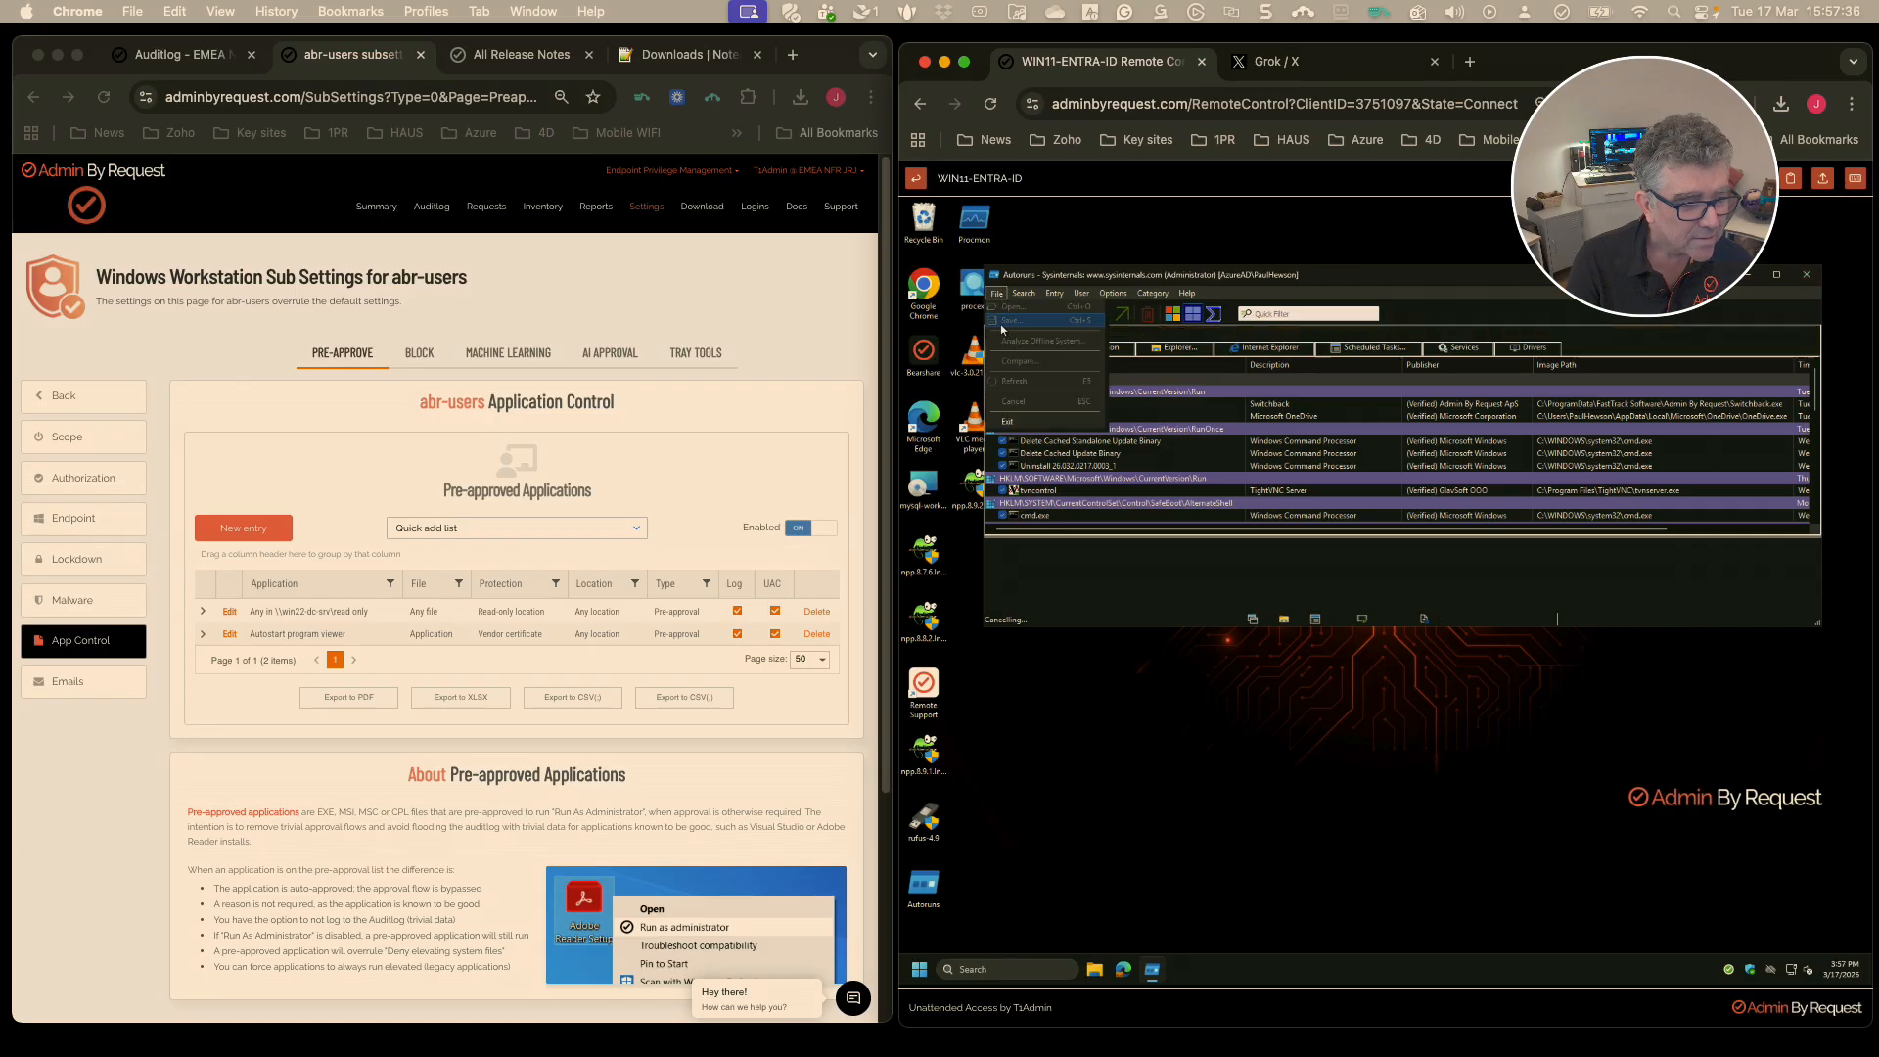
left_click(1057, 431)
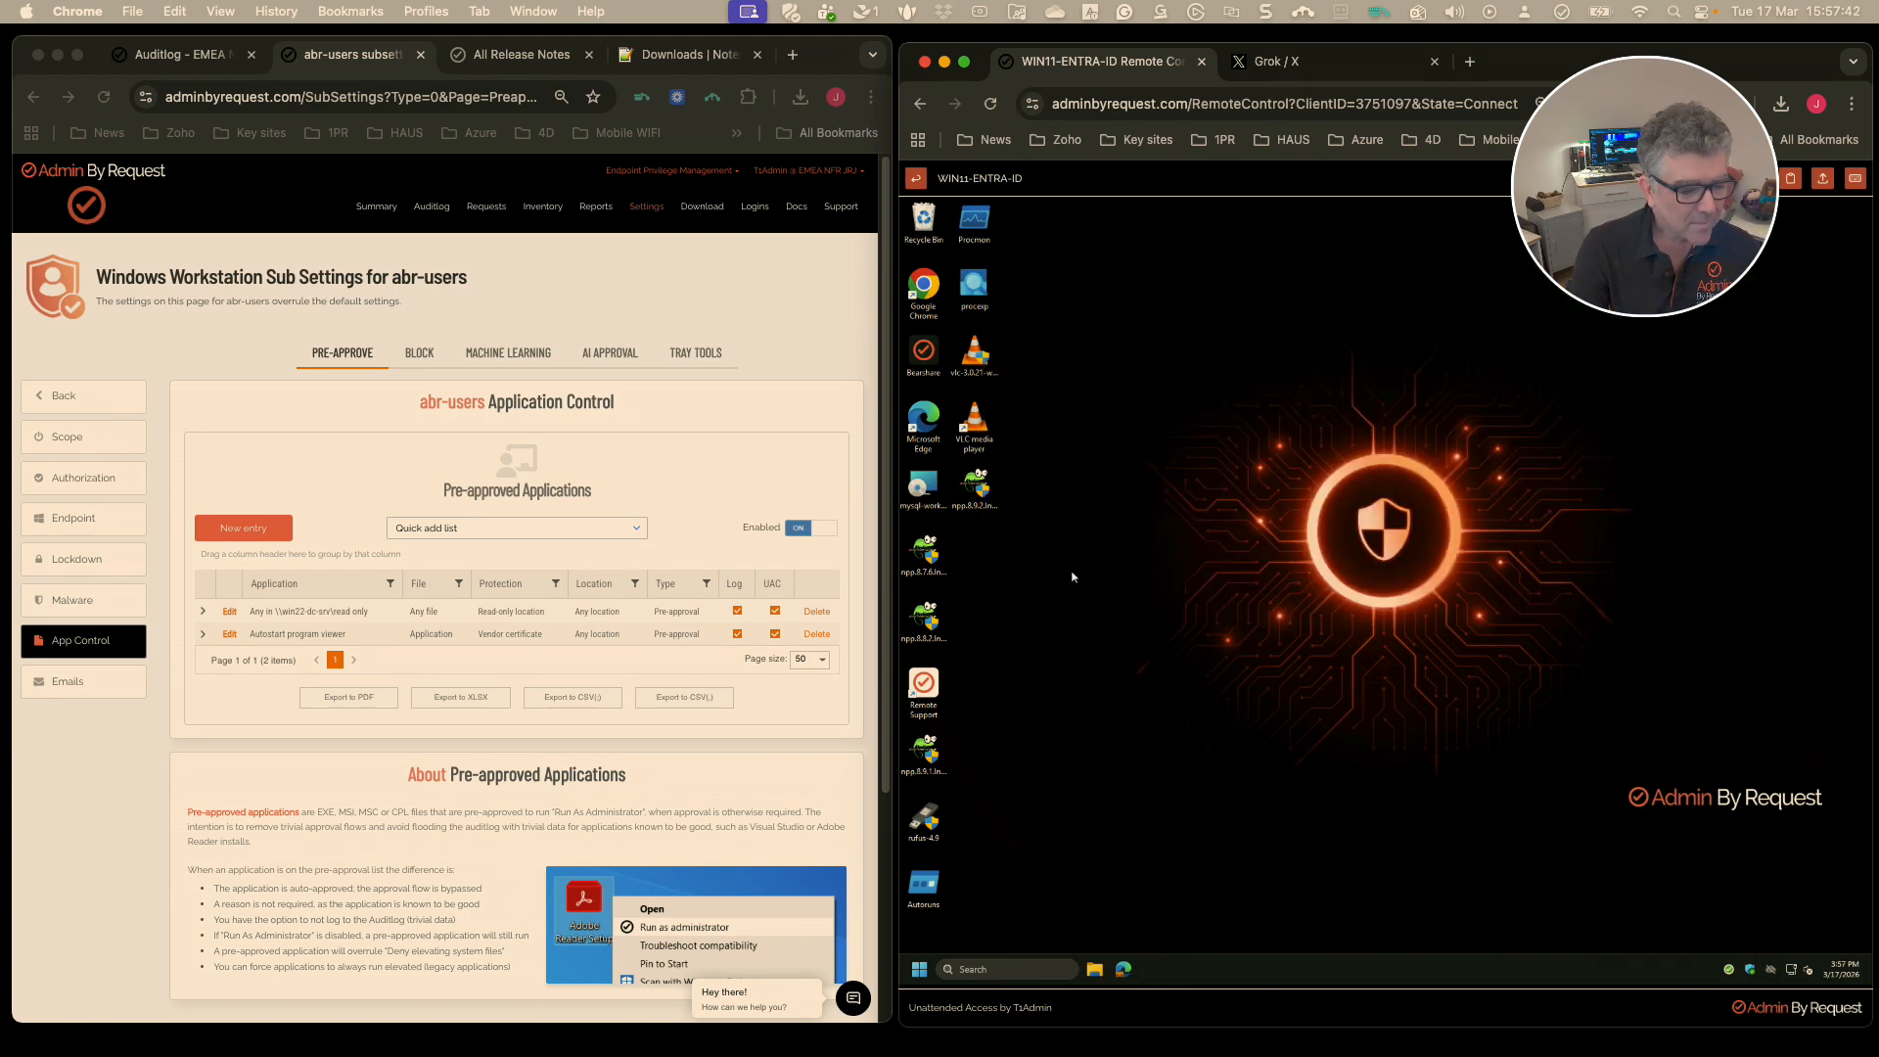
left_click(780, 812)
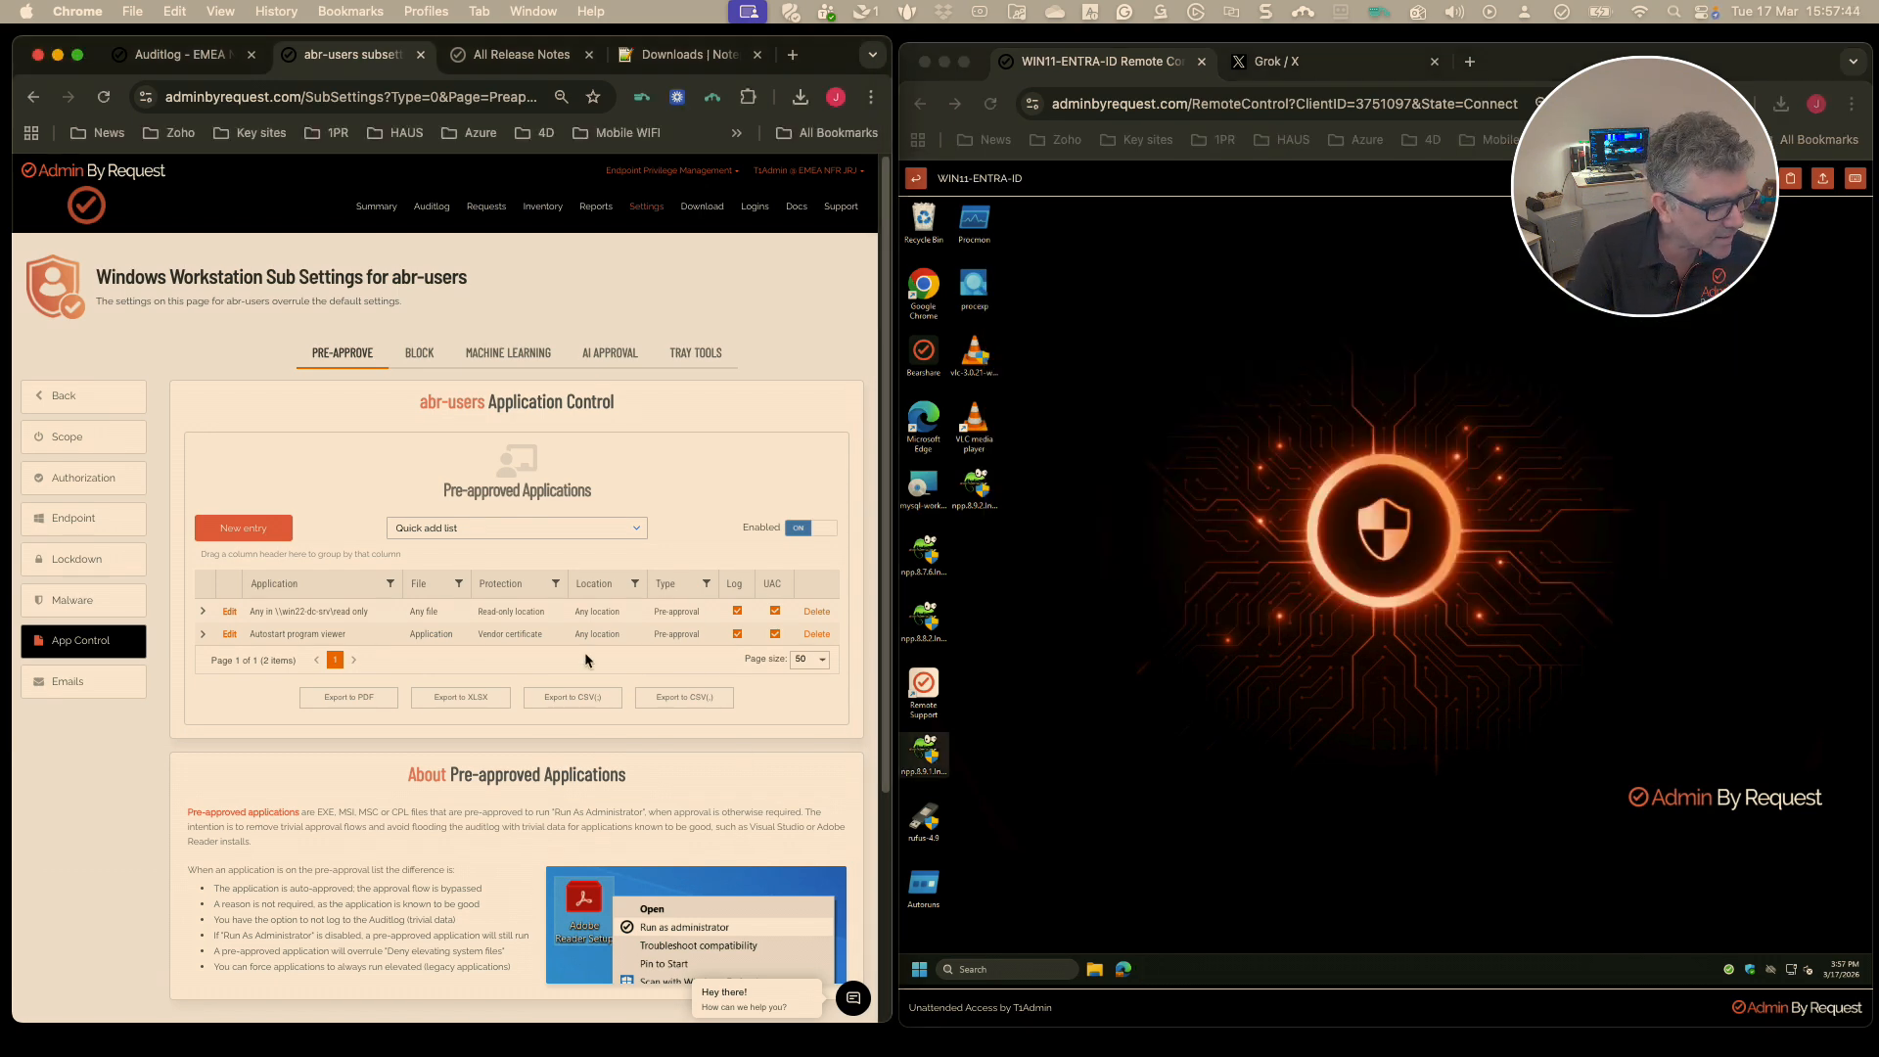
left_click(818, 636)
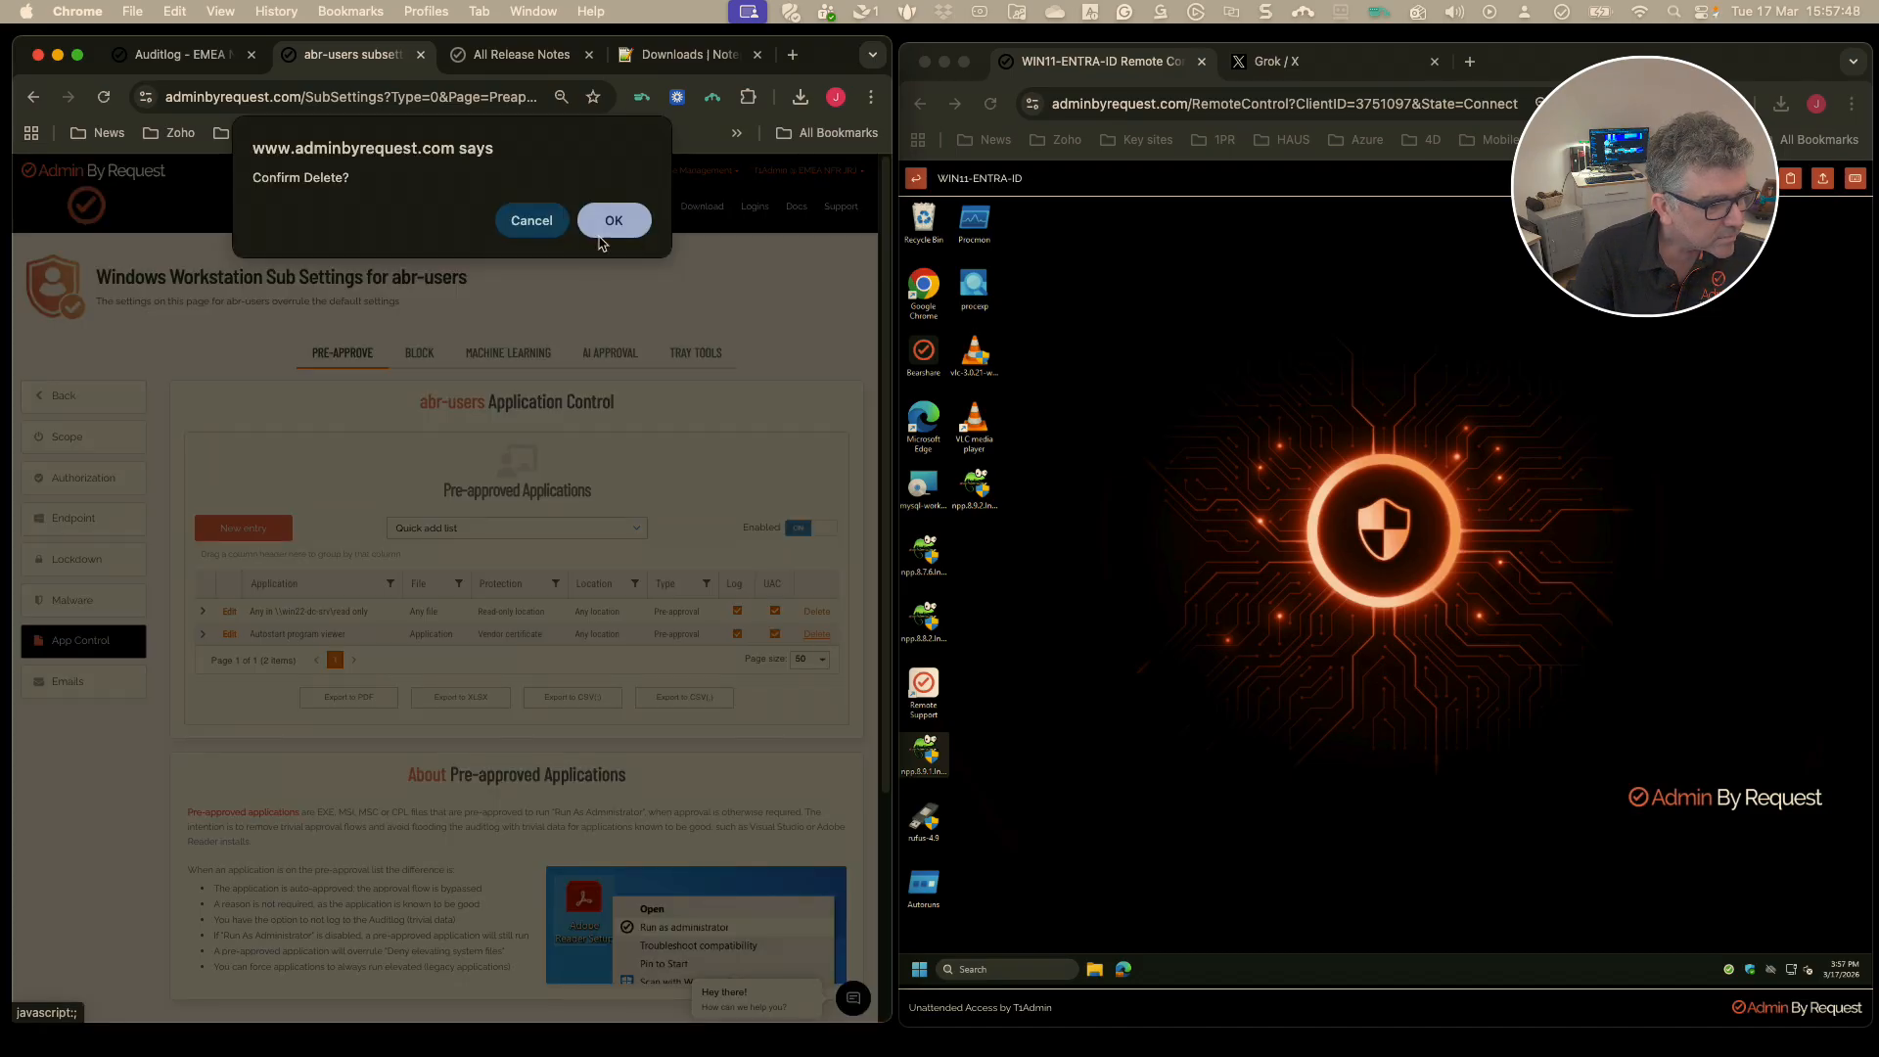
left_click(495, 220)
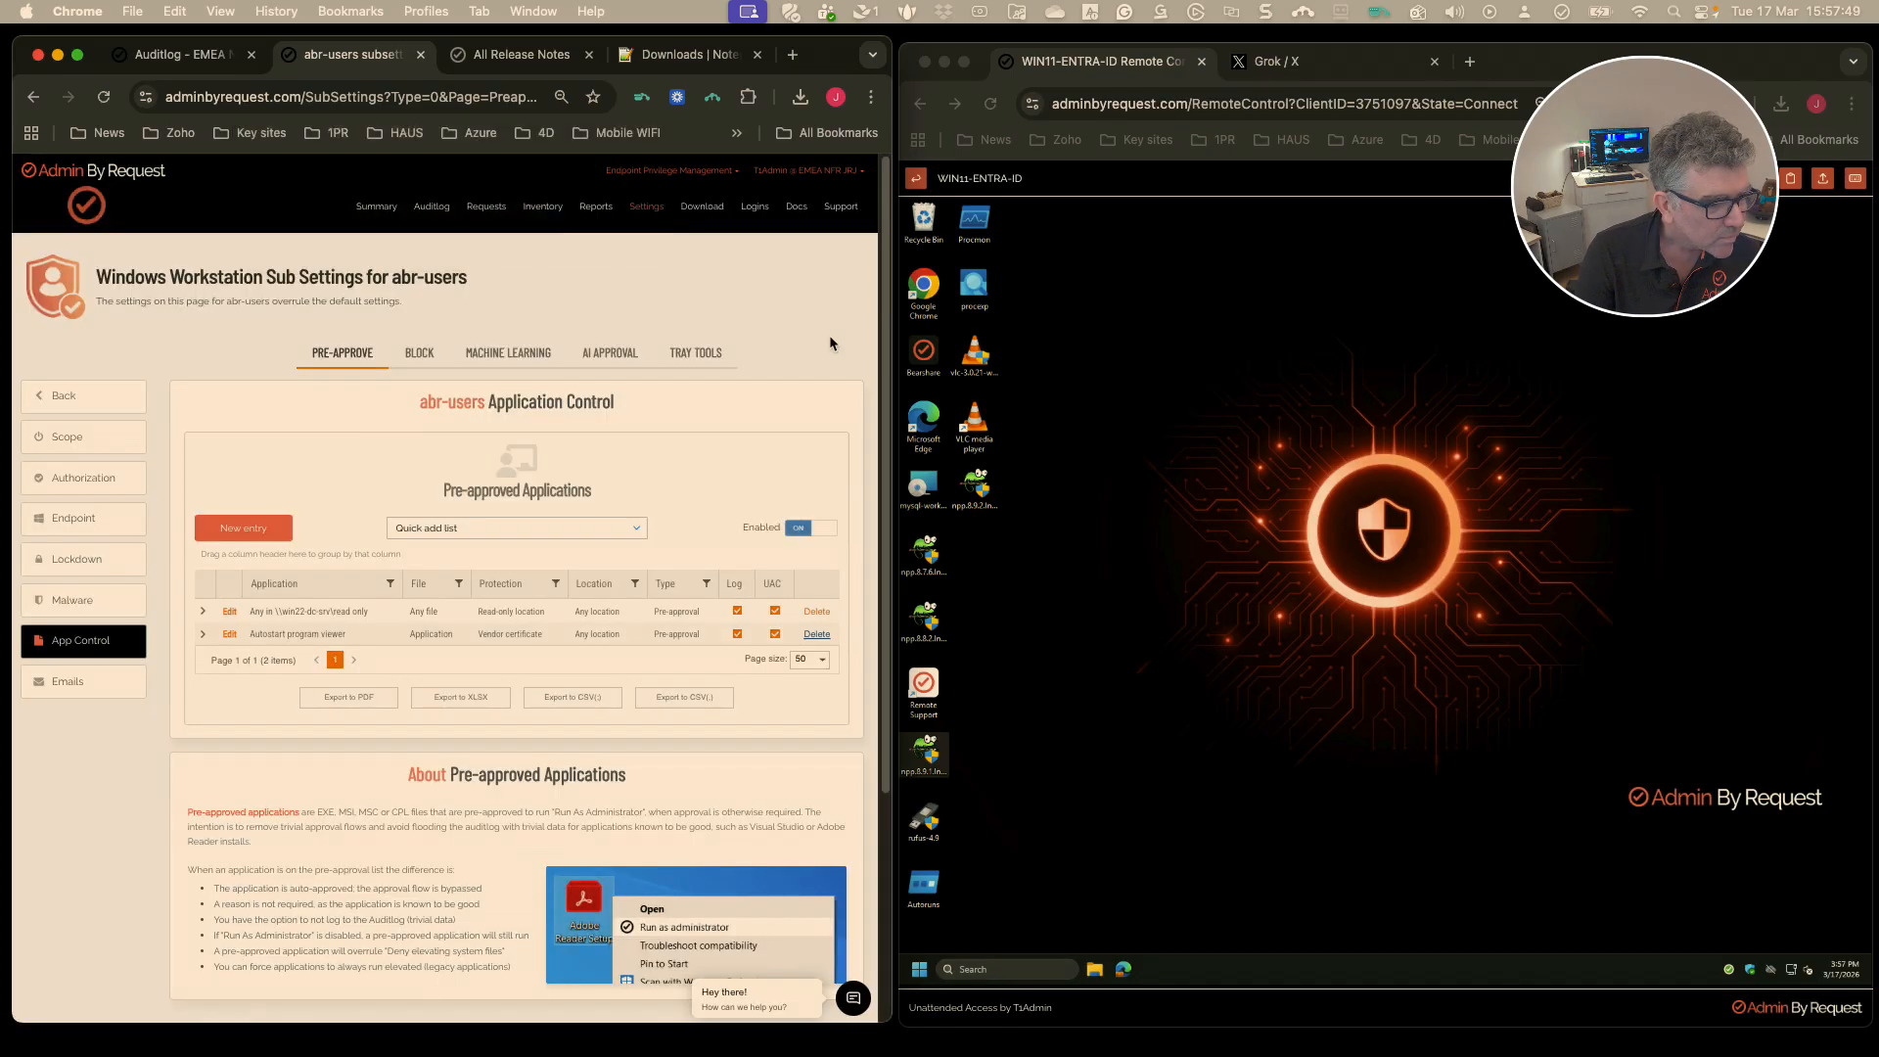
Test running Process Explorer (procexp) as administrator on the remote desktop, and cancel the administrator access request.
left_click(1089, 339)
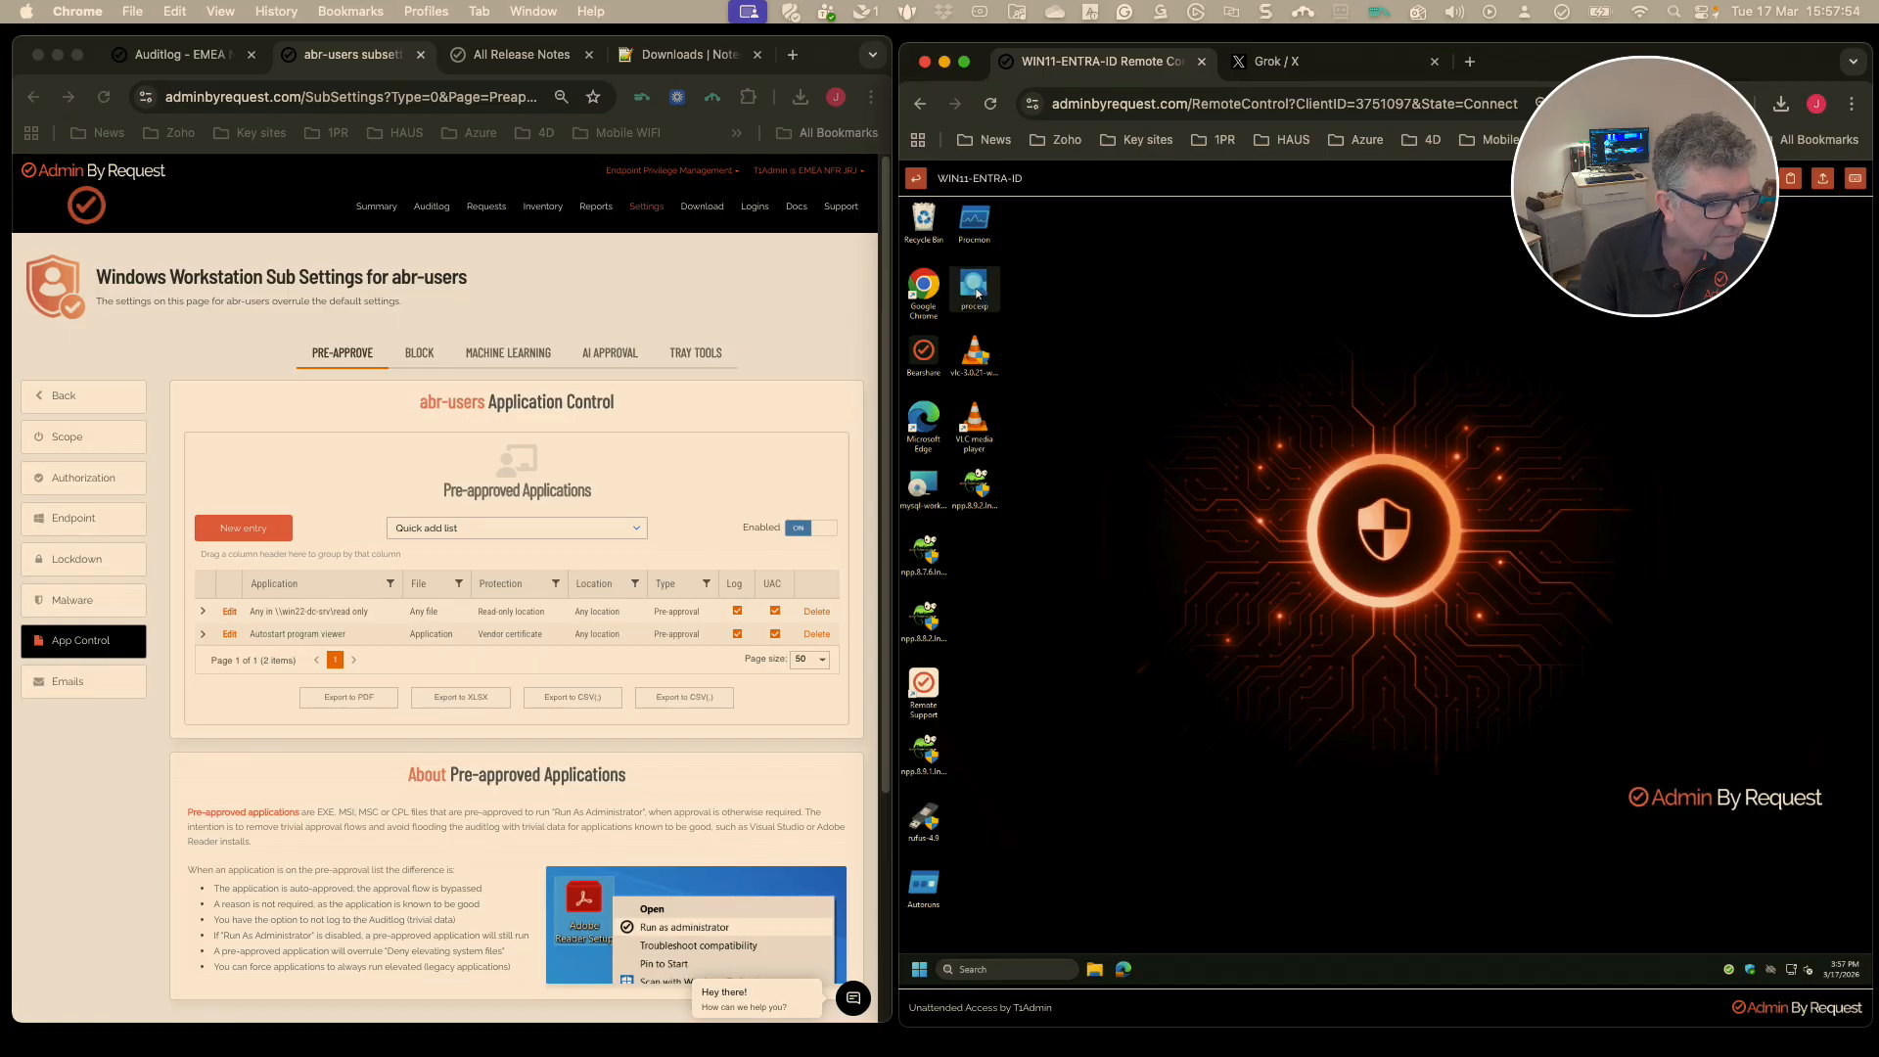
right_click(977, 294)
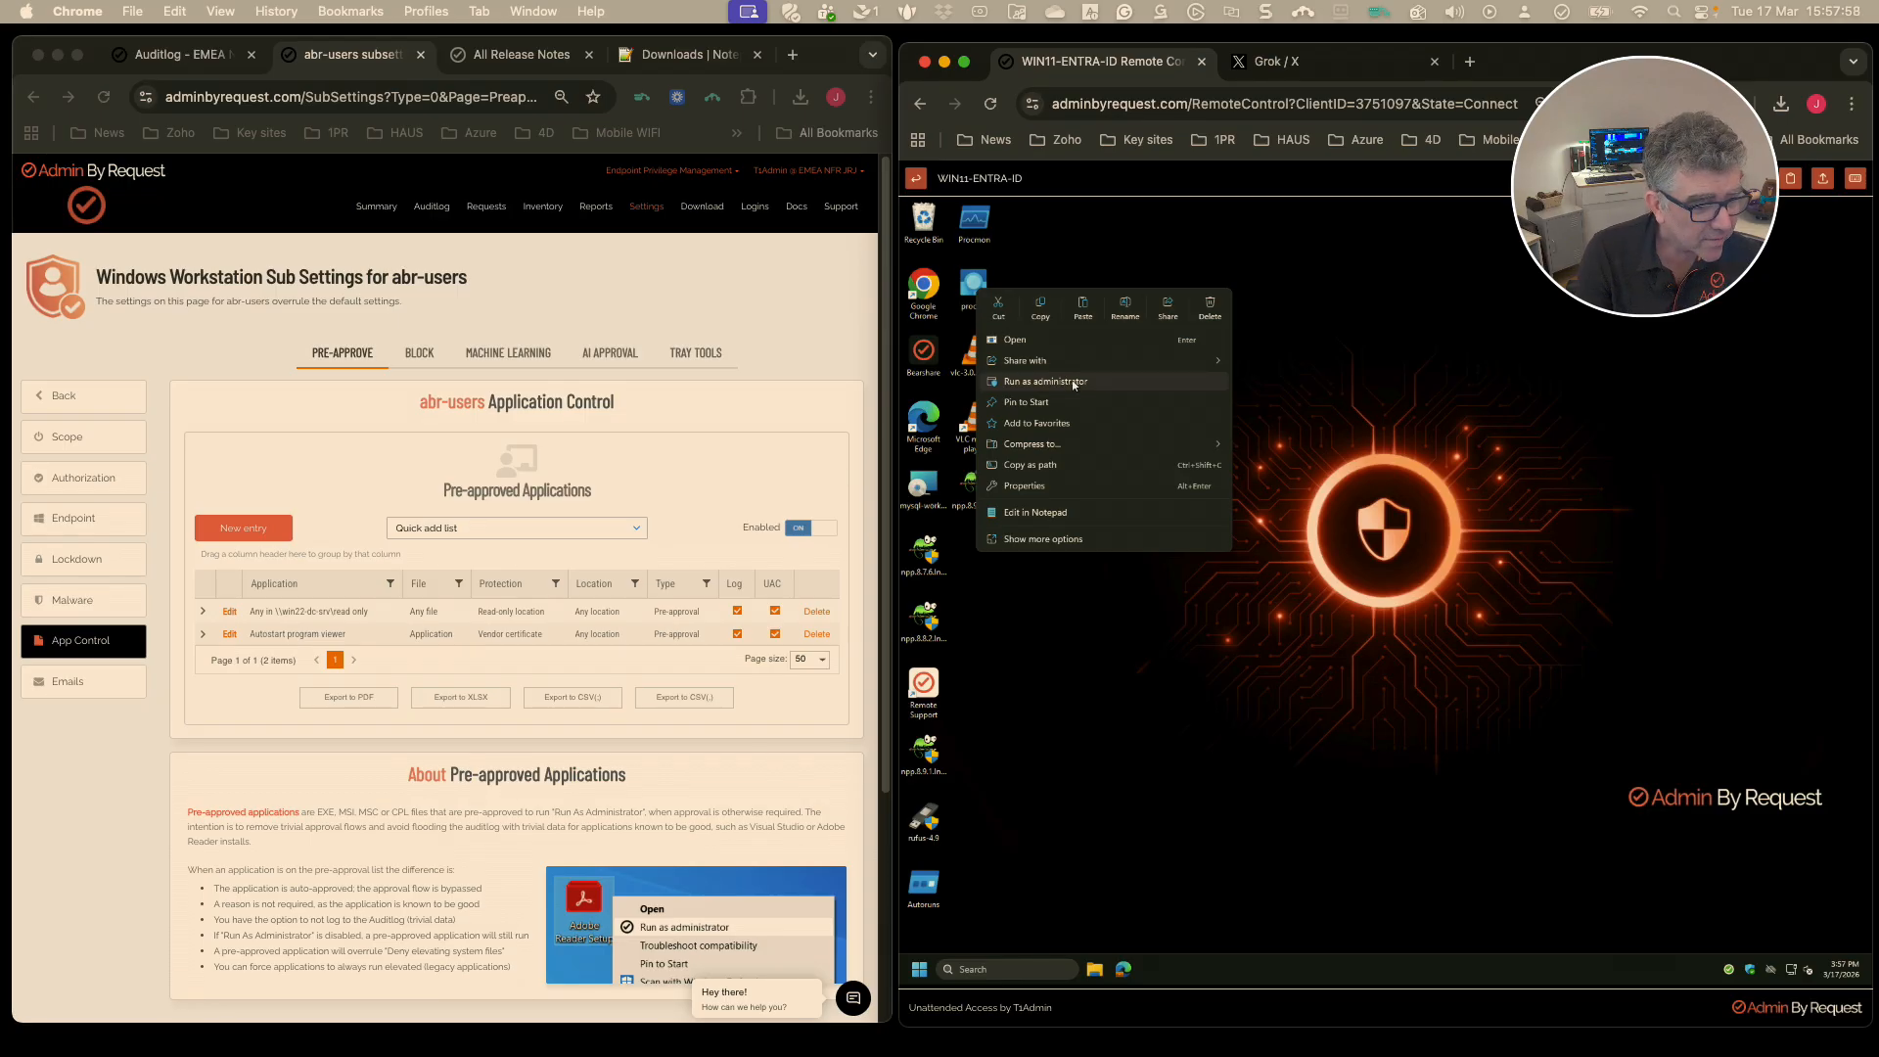
left_click(1073, 383)
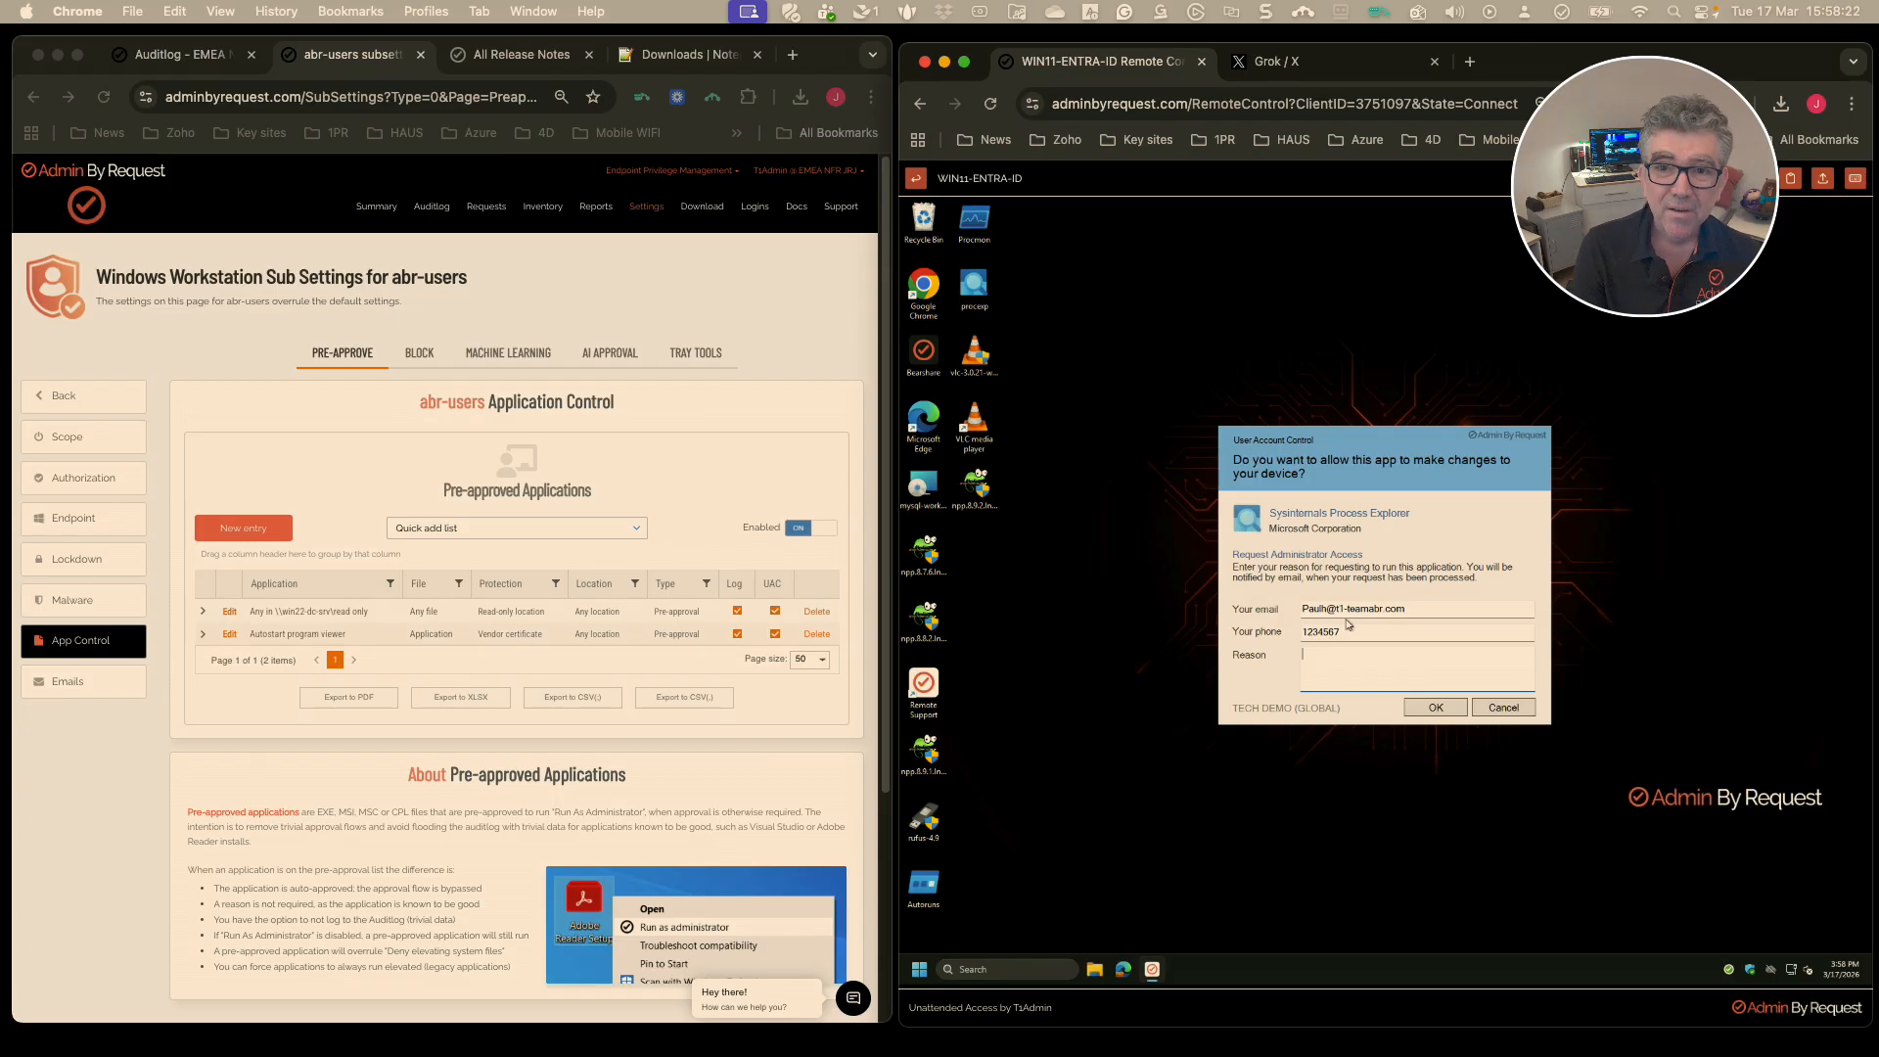
left_click(1504, 709)
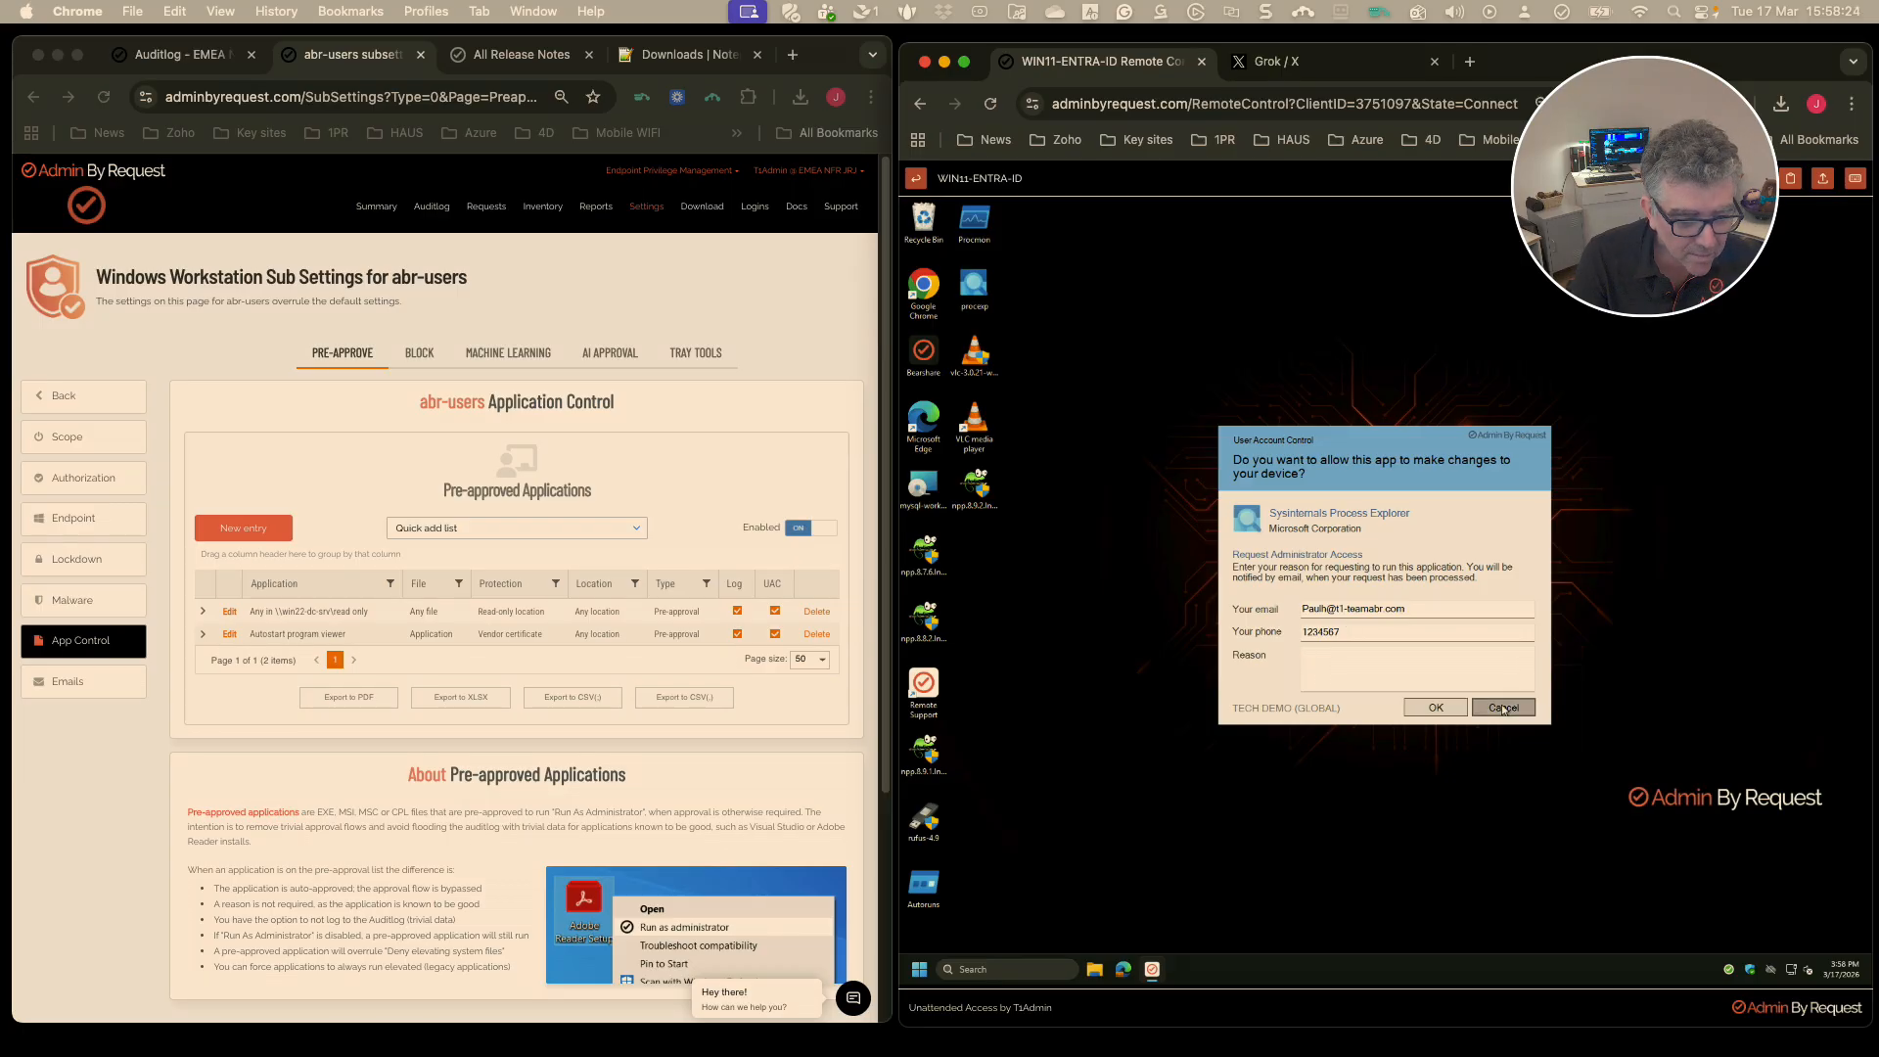
Delete the Autostart program viewer pre-approval from the abr-users sub settings and confirm the deletion.
left_click(784, 714)
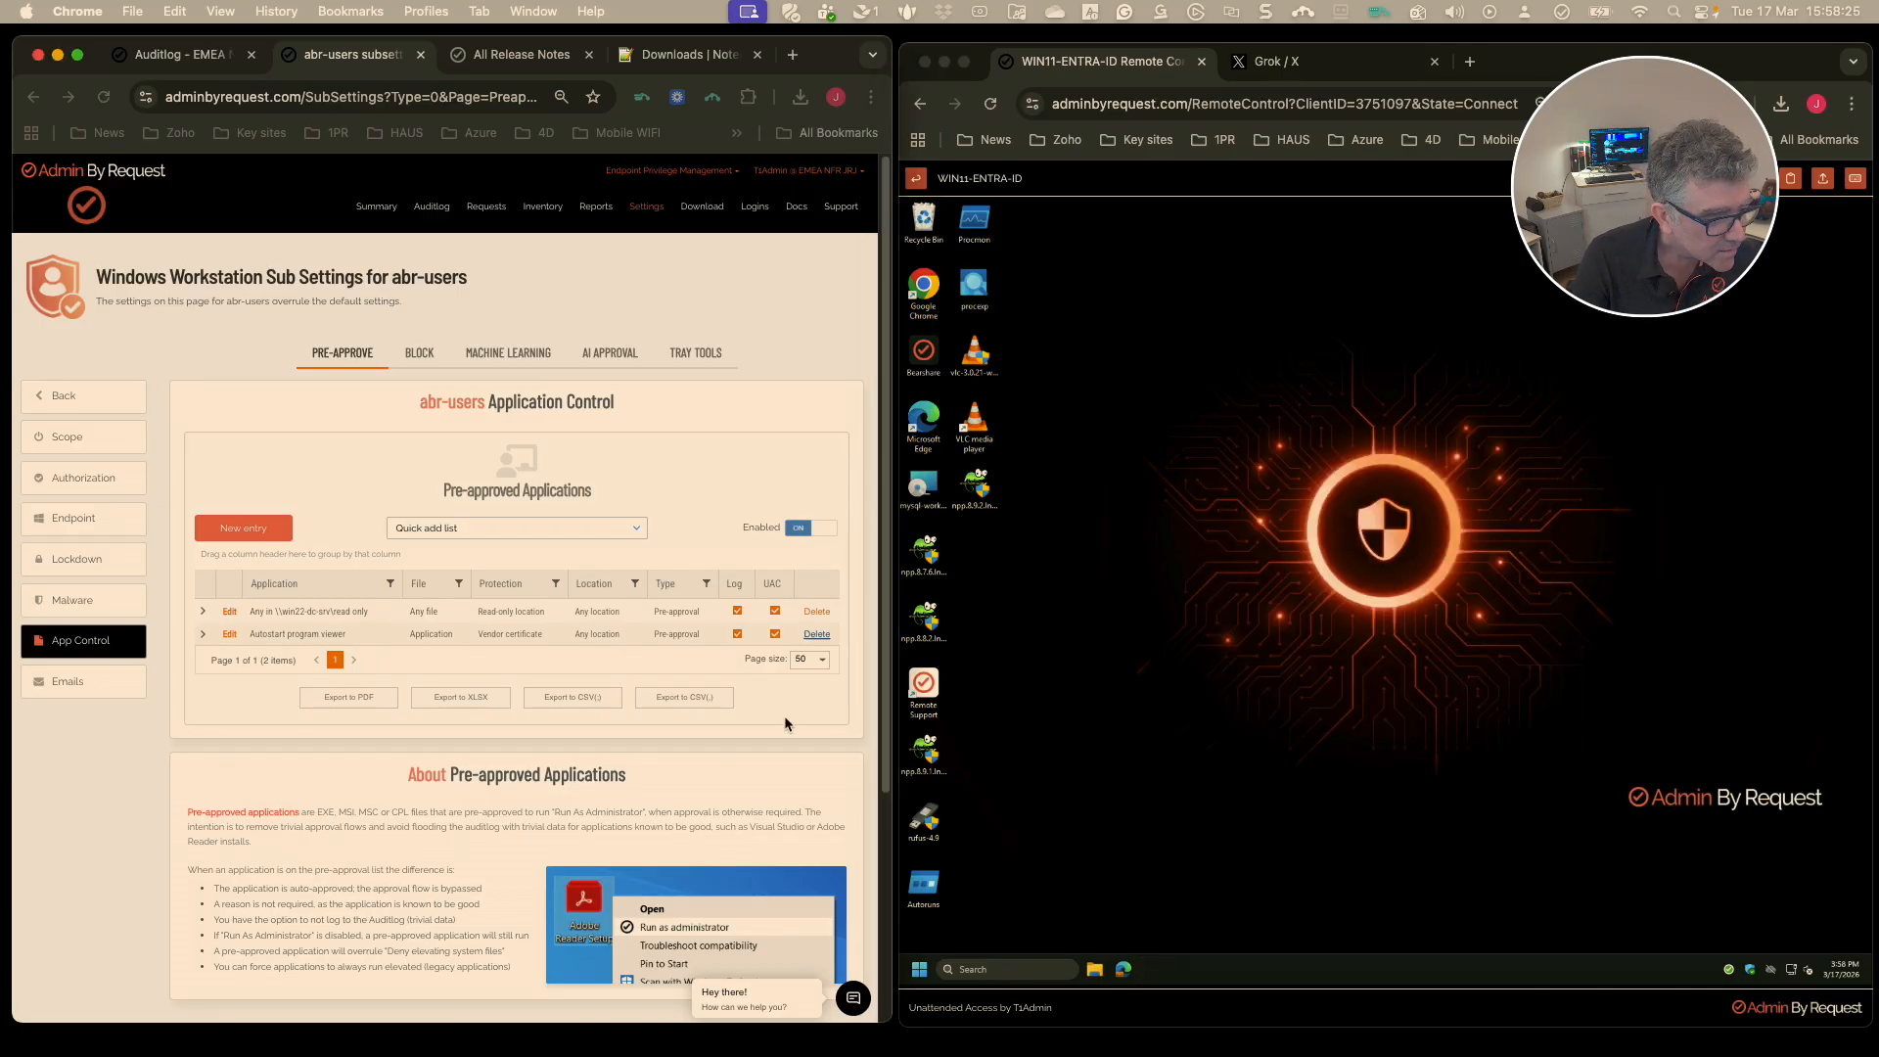
left_click(815, 636)
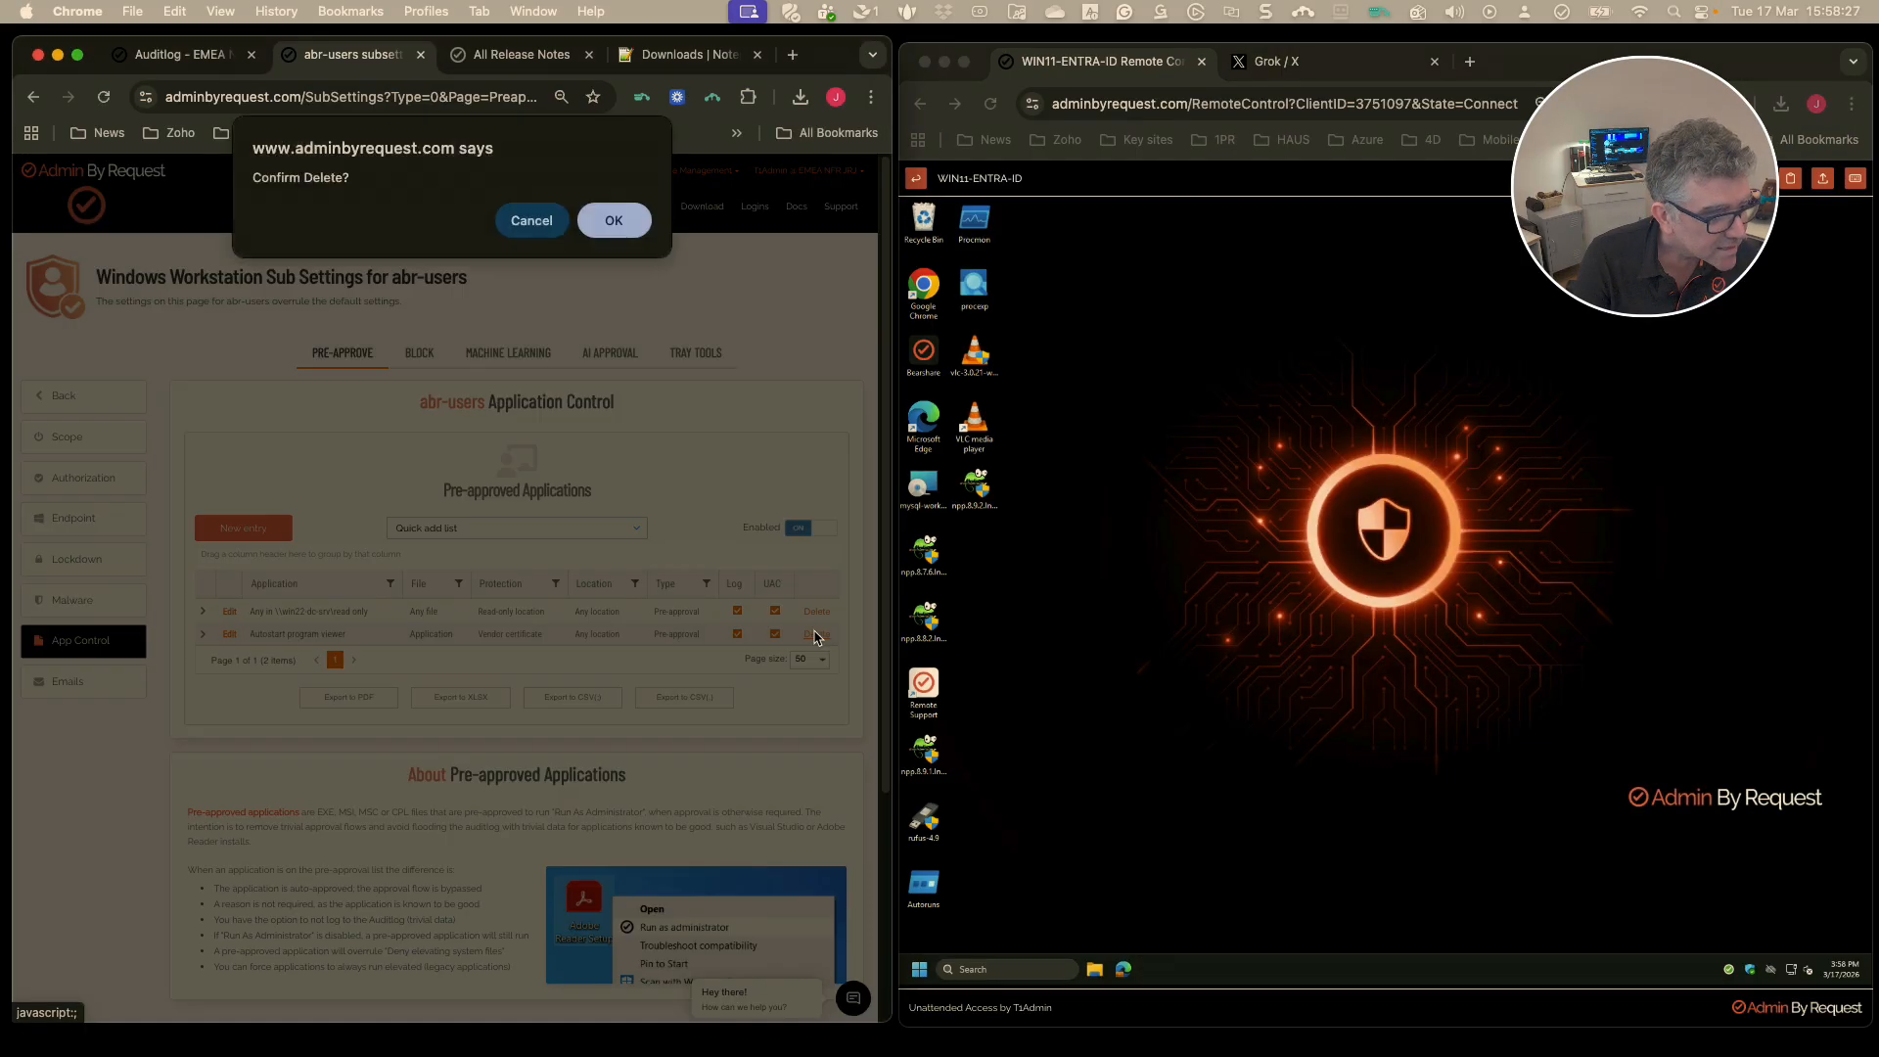
left_click(614, 221)
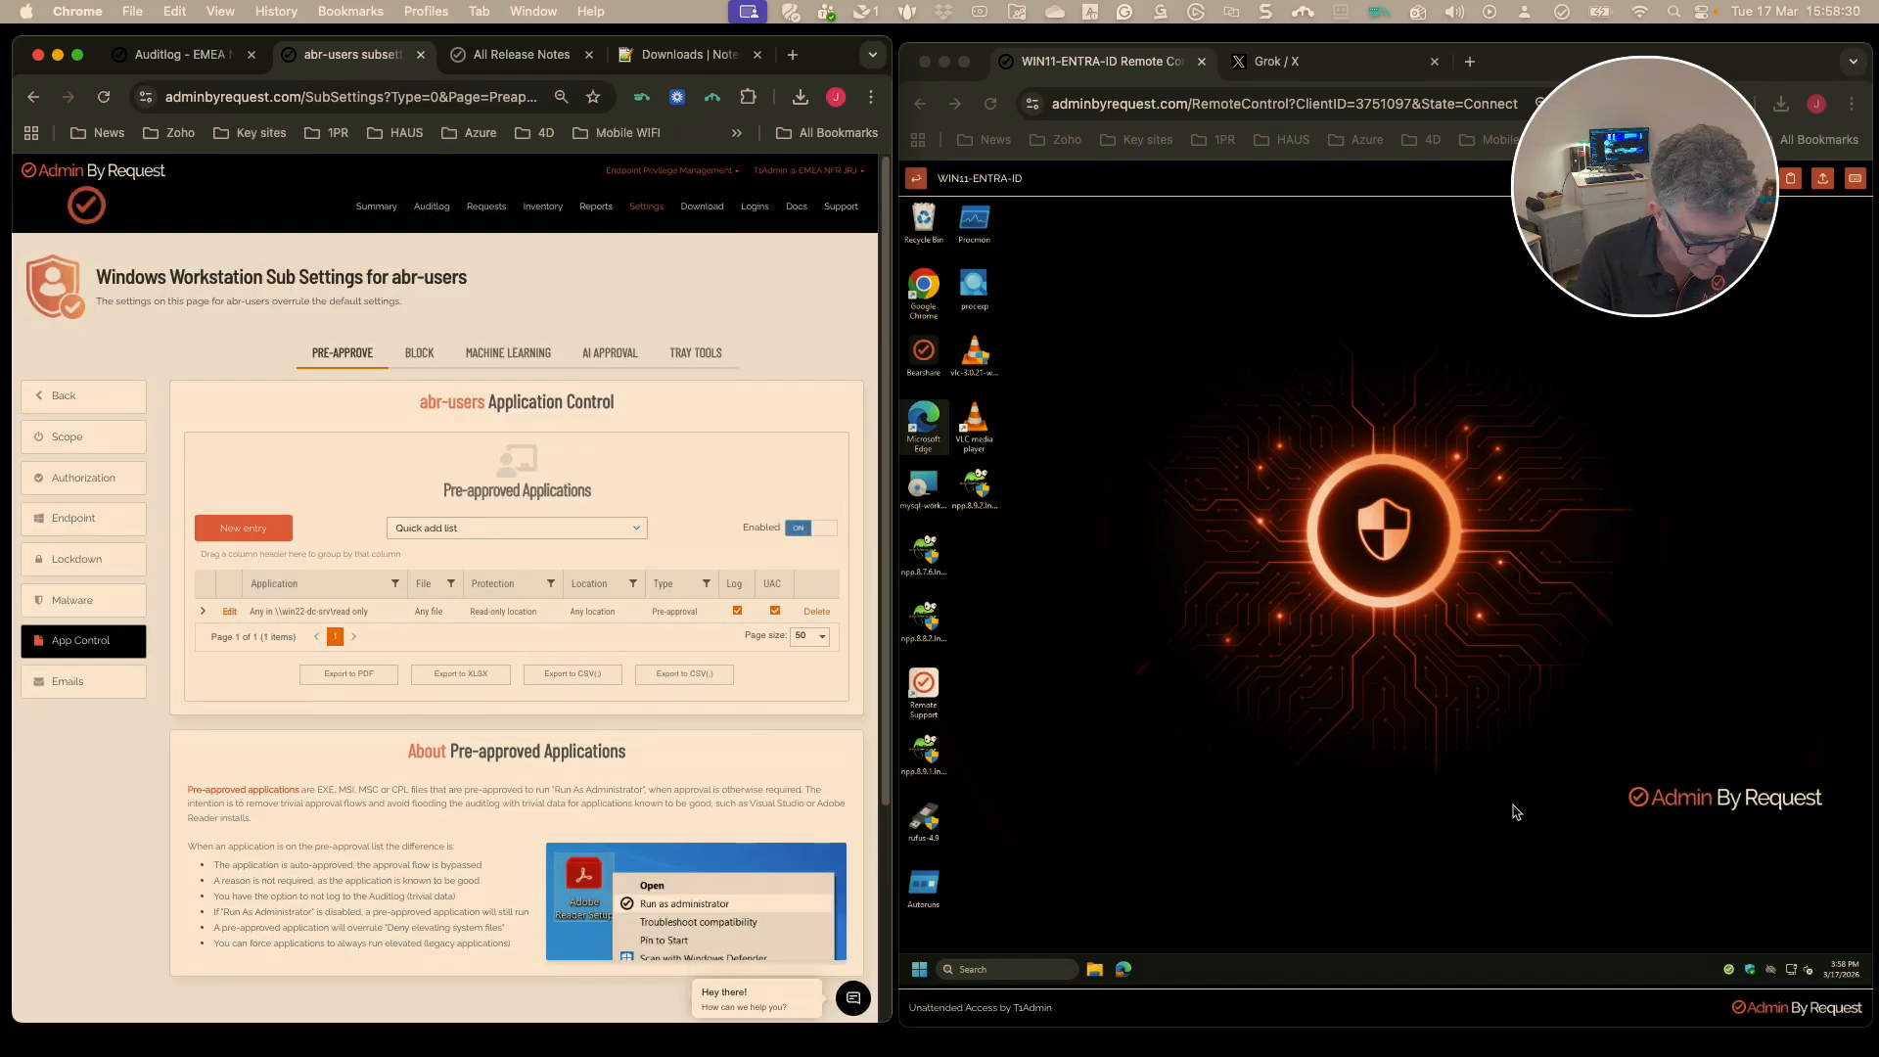
Test running Autoruns as administrator on the remote desktop without its pre-approval, and cancel the access request.
left_click(1514, 791)
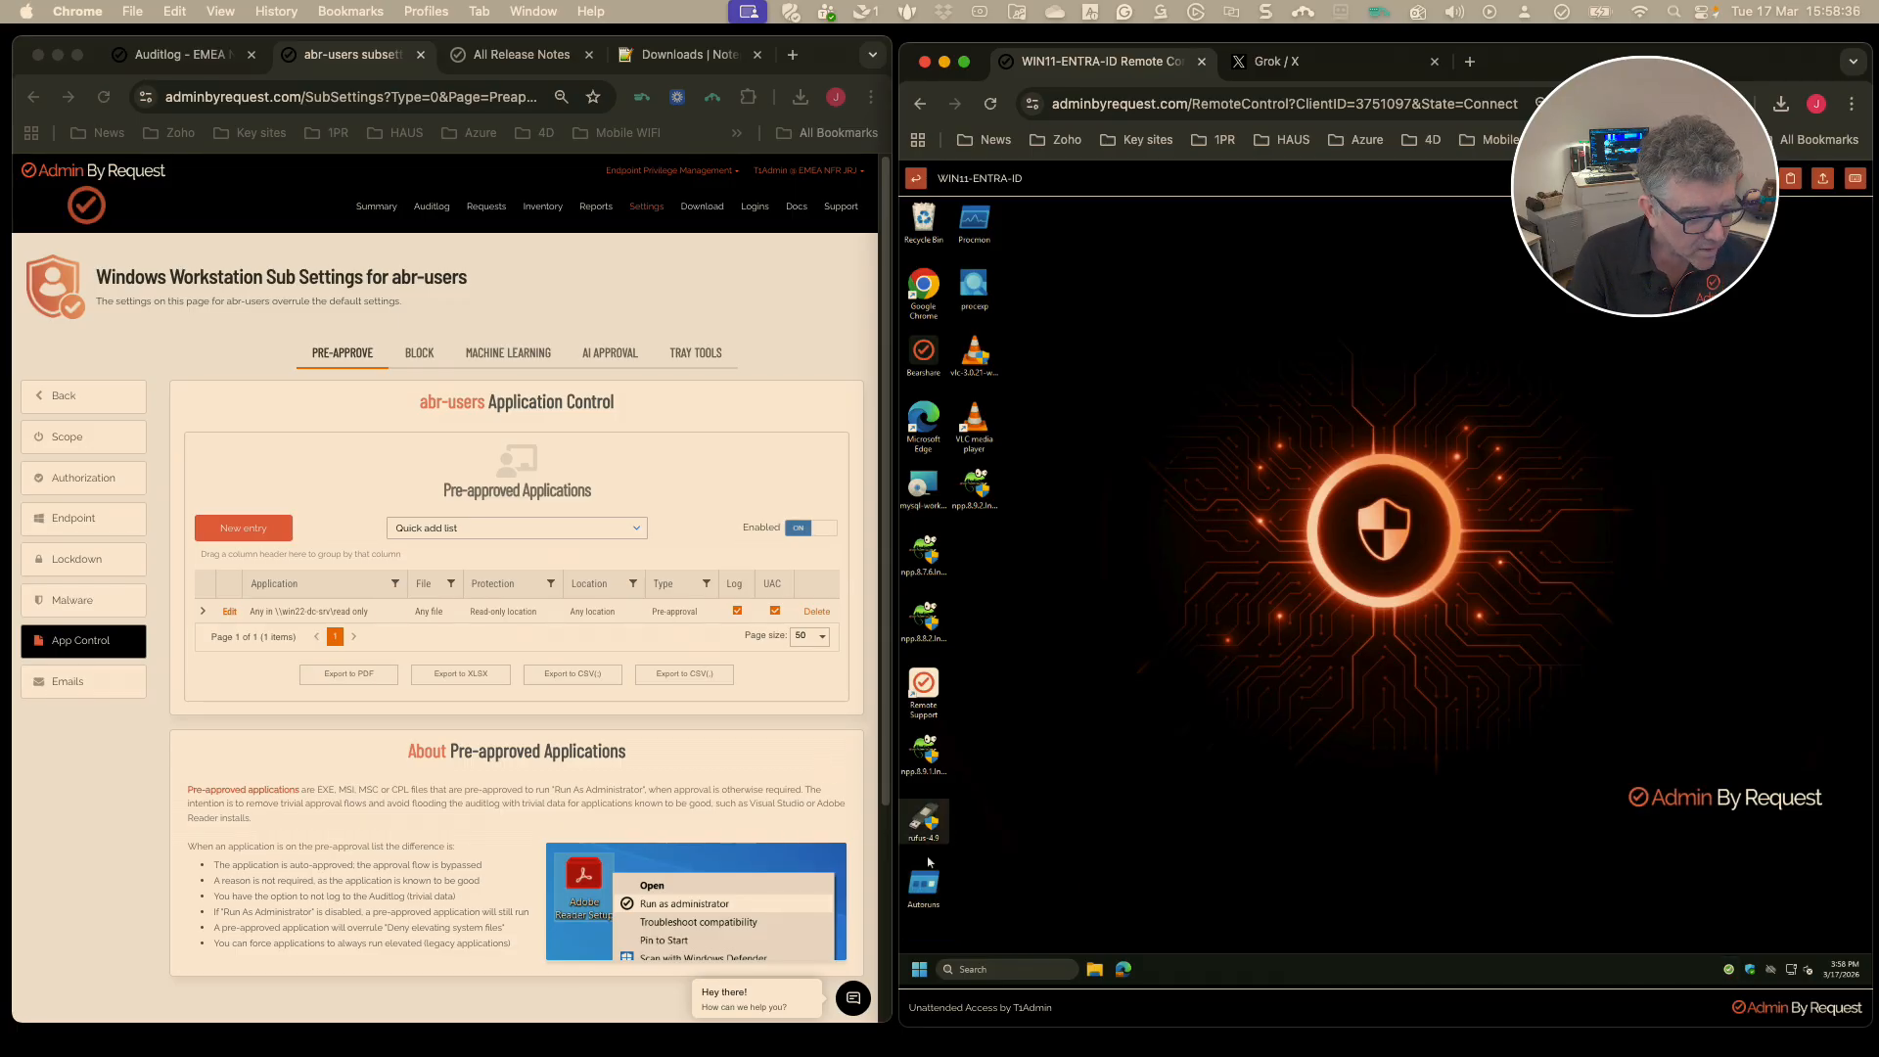
right_click(931, 885)
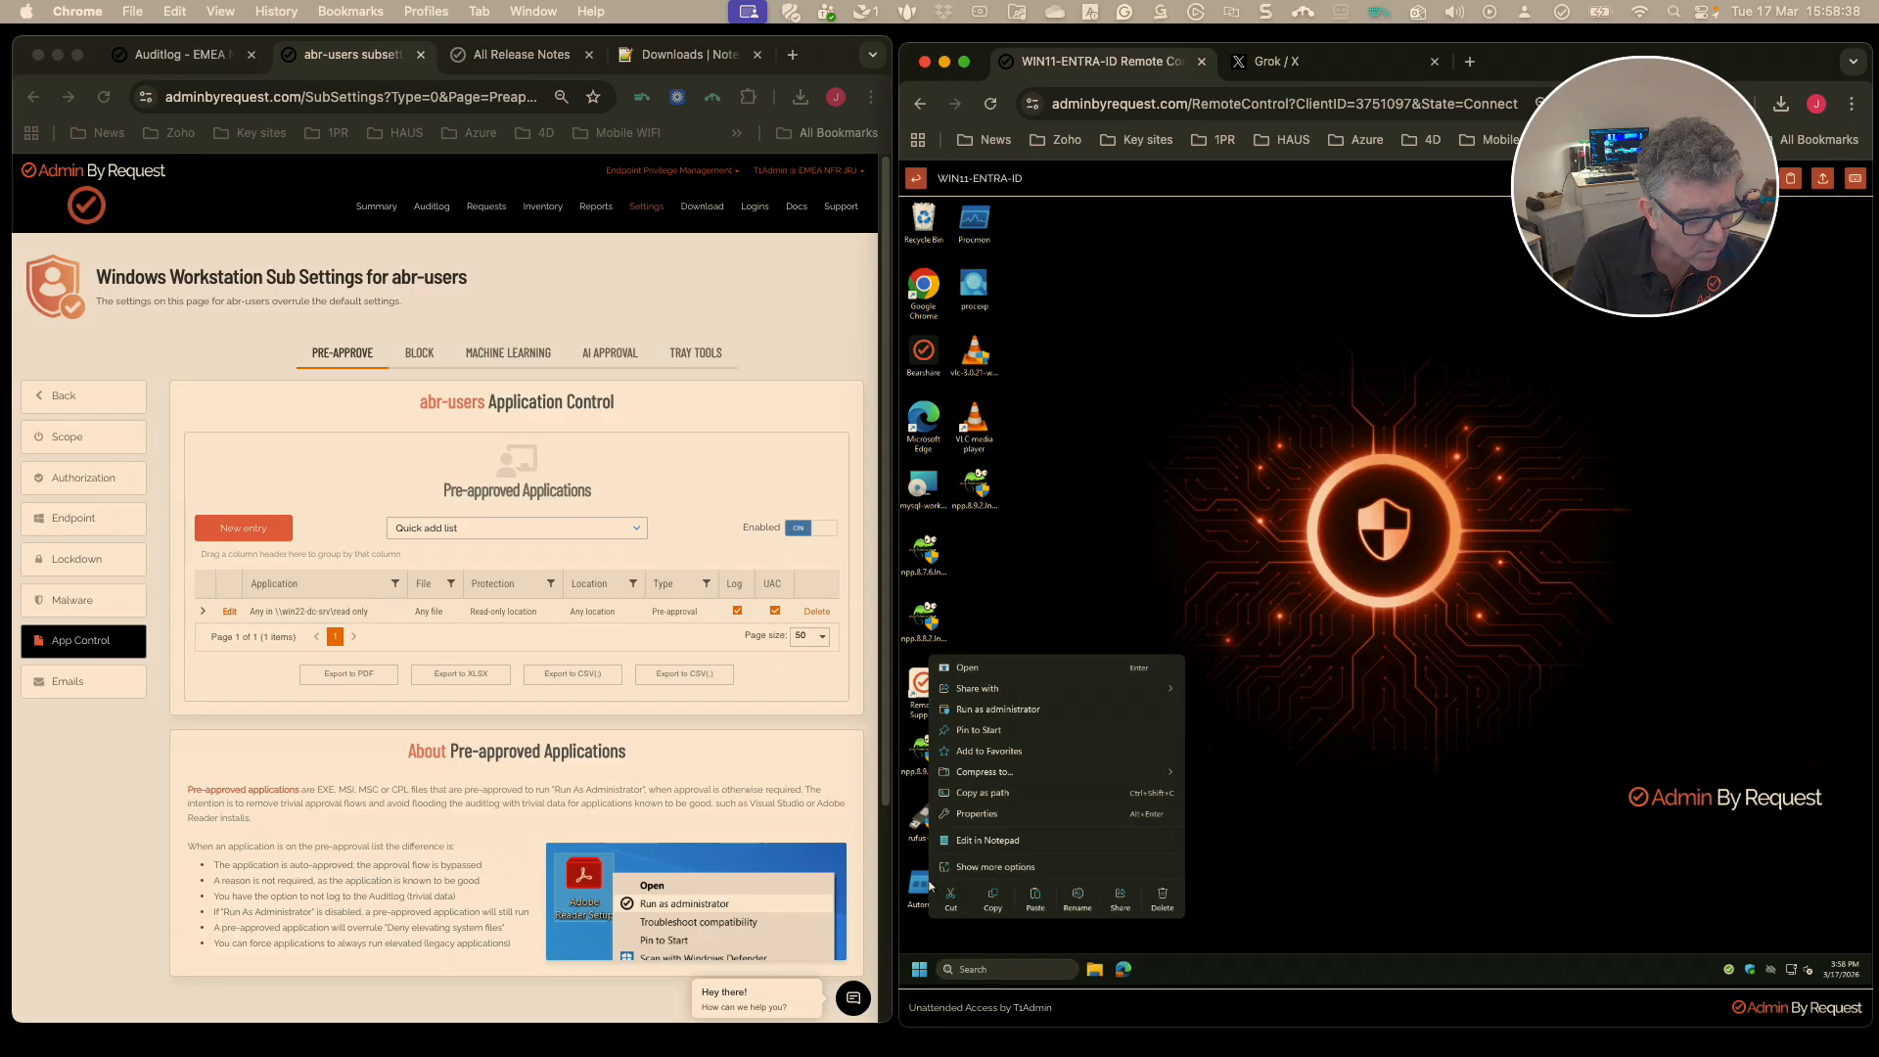
left_click(1022, 710)
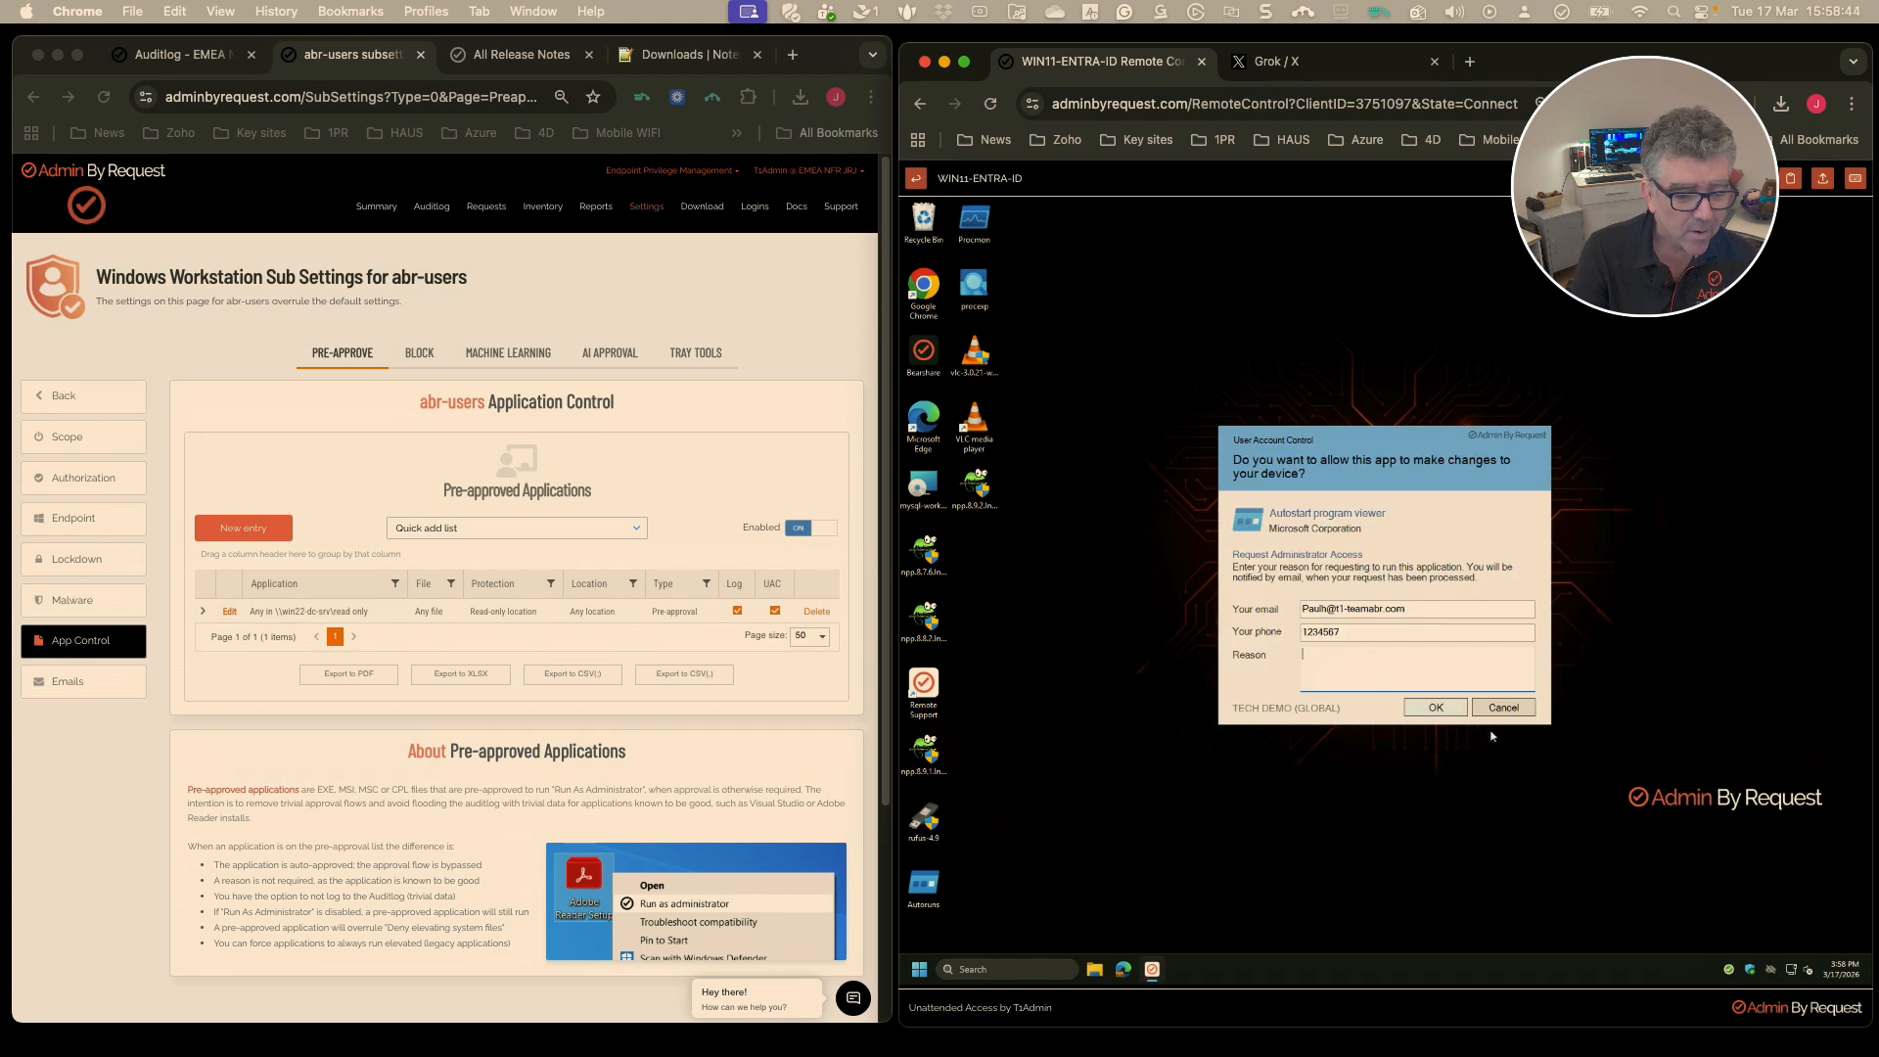
left_click(1504, 707)
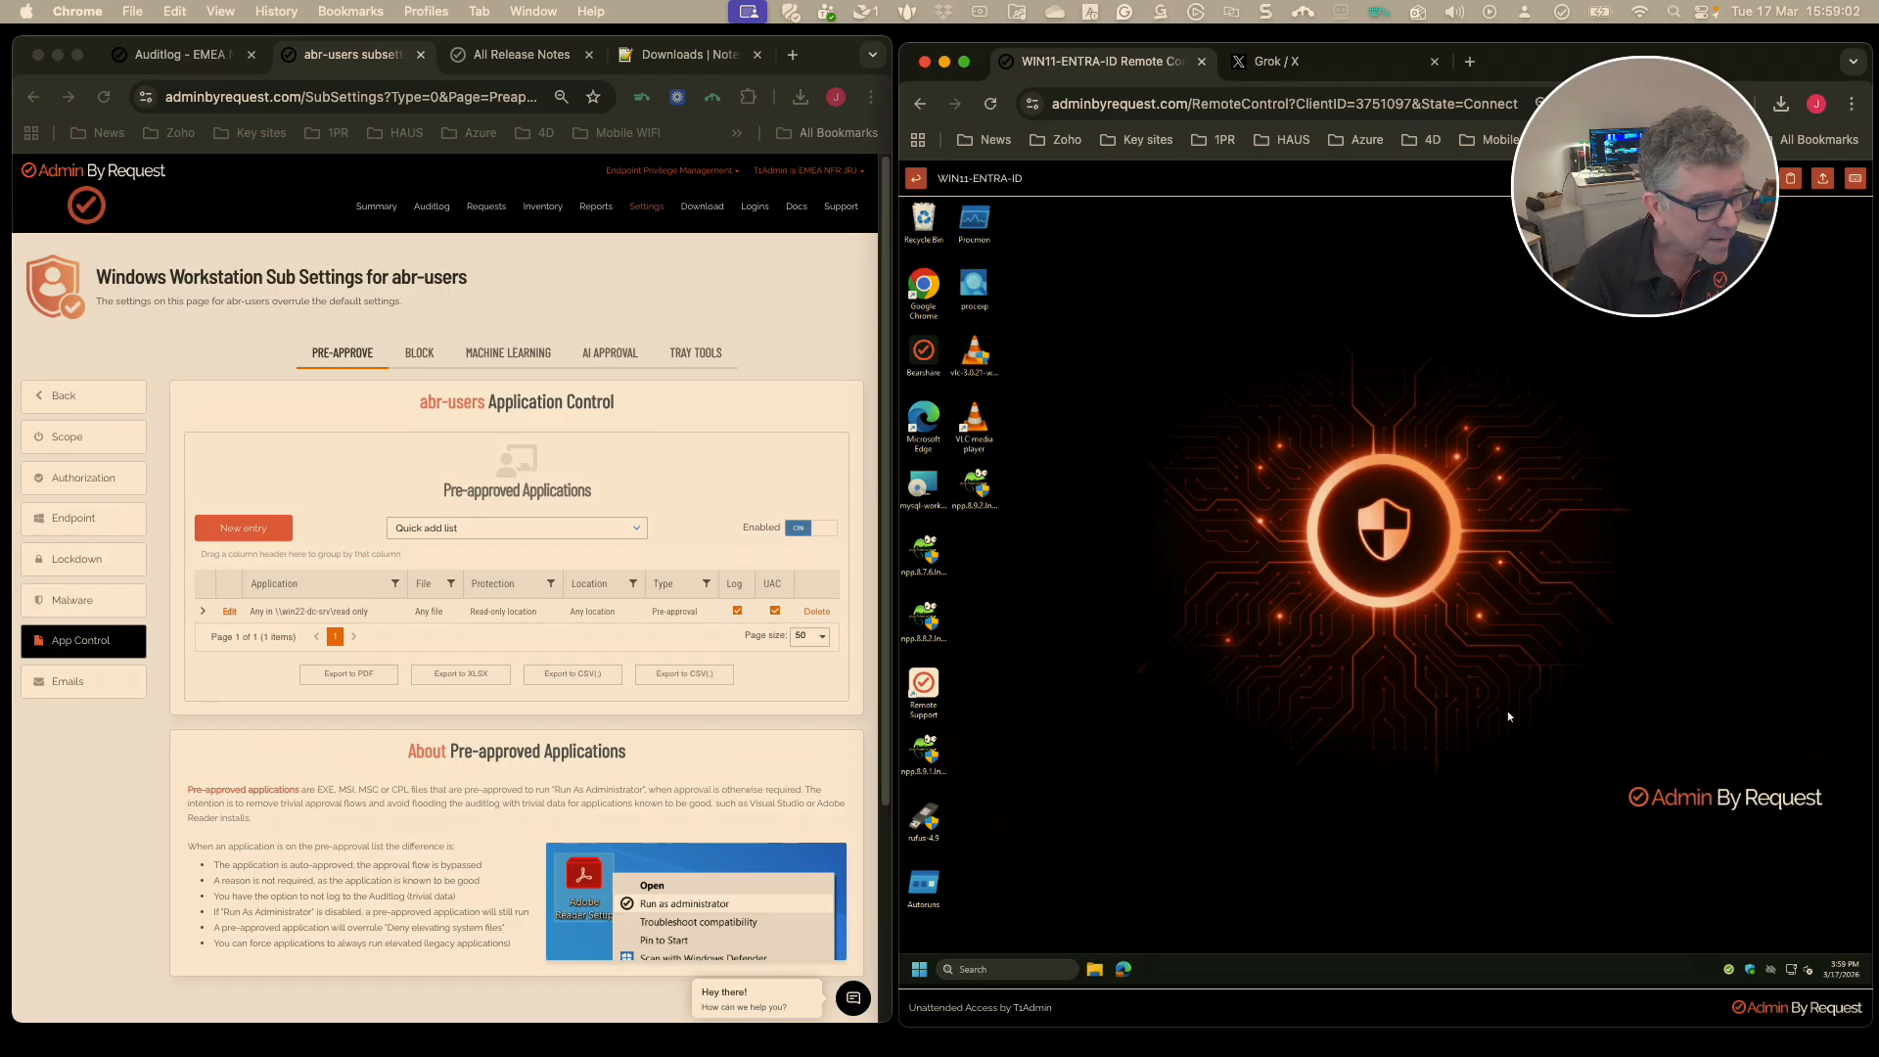
Read the 8.7 release note on version-based Pre-Approval and Blocking rules, and return to the abr-users sub settings.
left_click(507, 55)
left_click_drag(321, 613, 250, 548)
left_click_drag(264, 626, 486, 668)
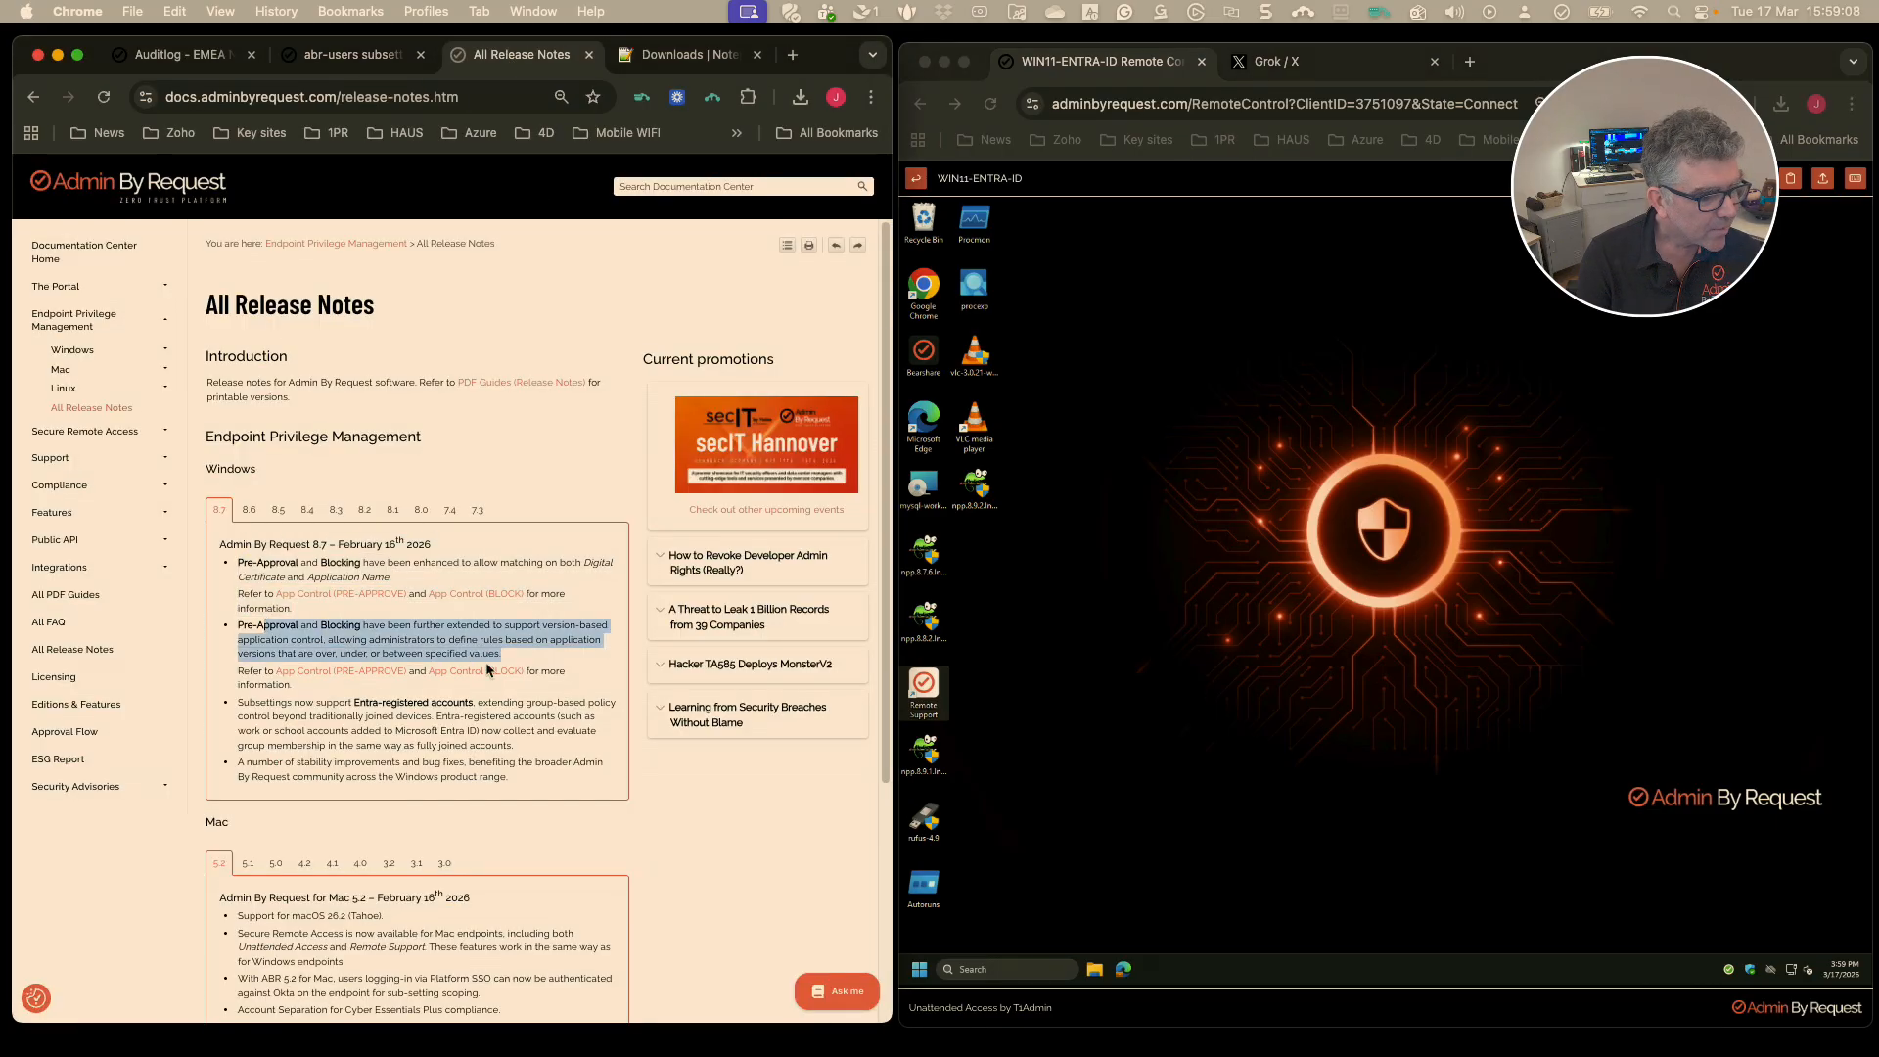
left_click(349, 55)
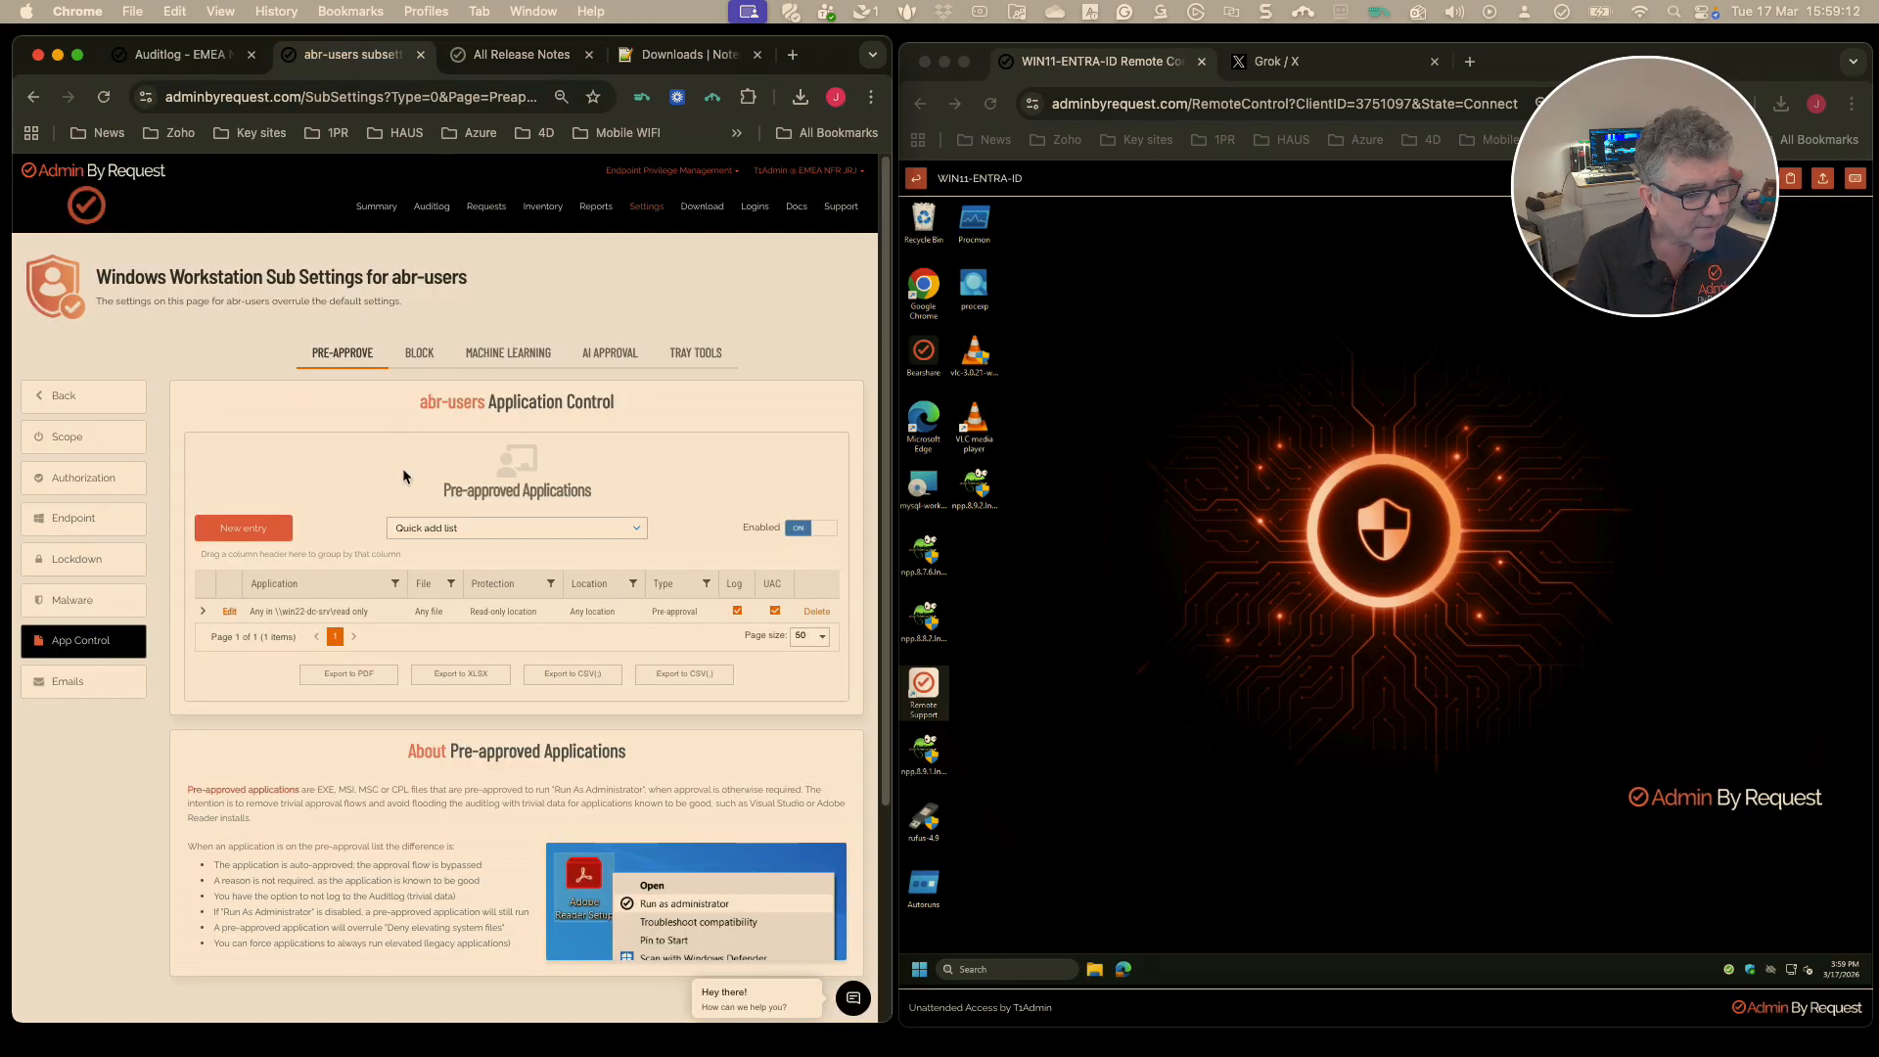
Compare the Blocked Applications and Pre-approved Applications lists in the abr-users application control settings.
left_click(428, 355)
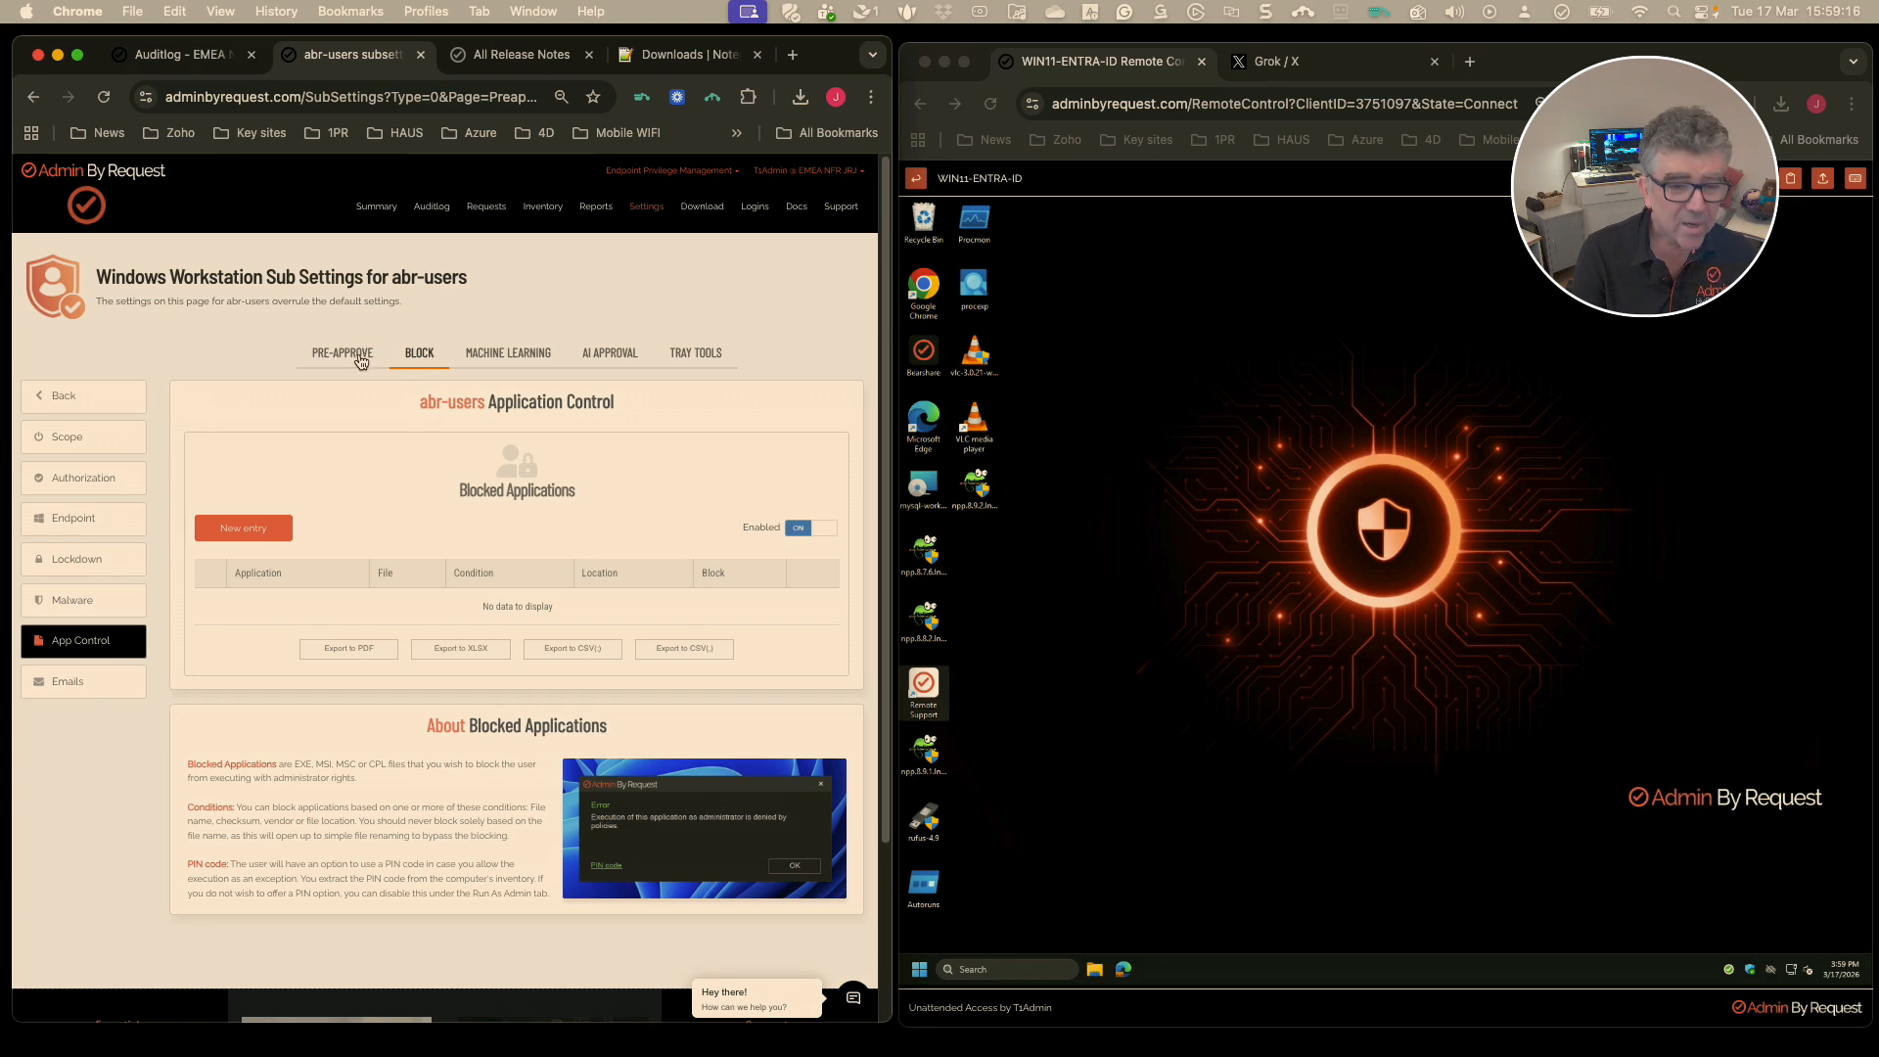
left_click(361, 358)
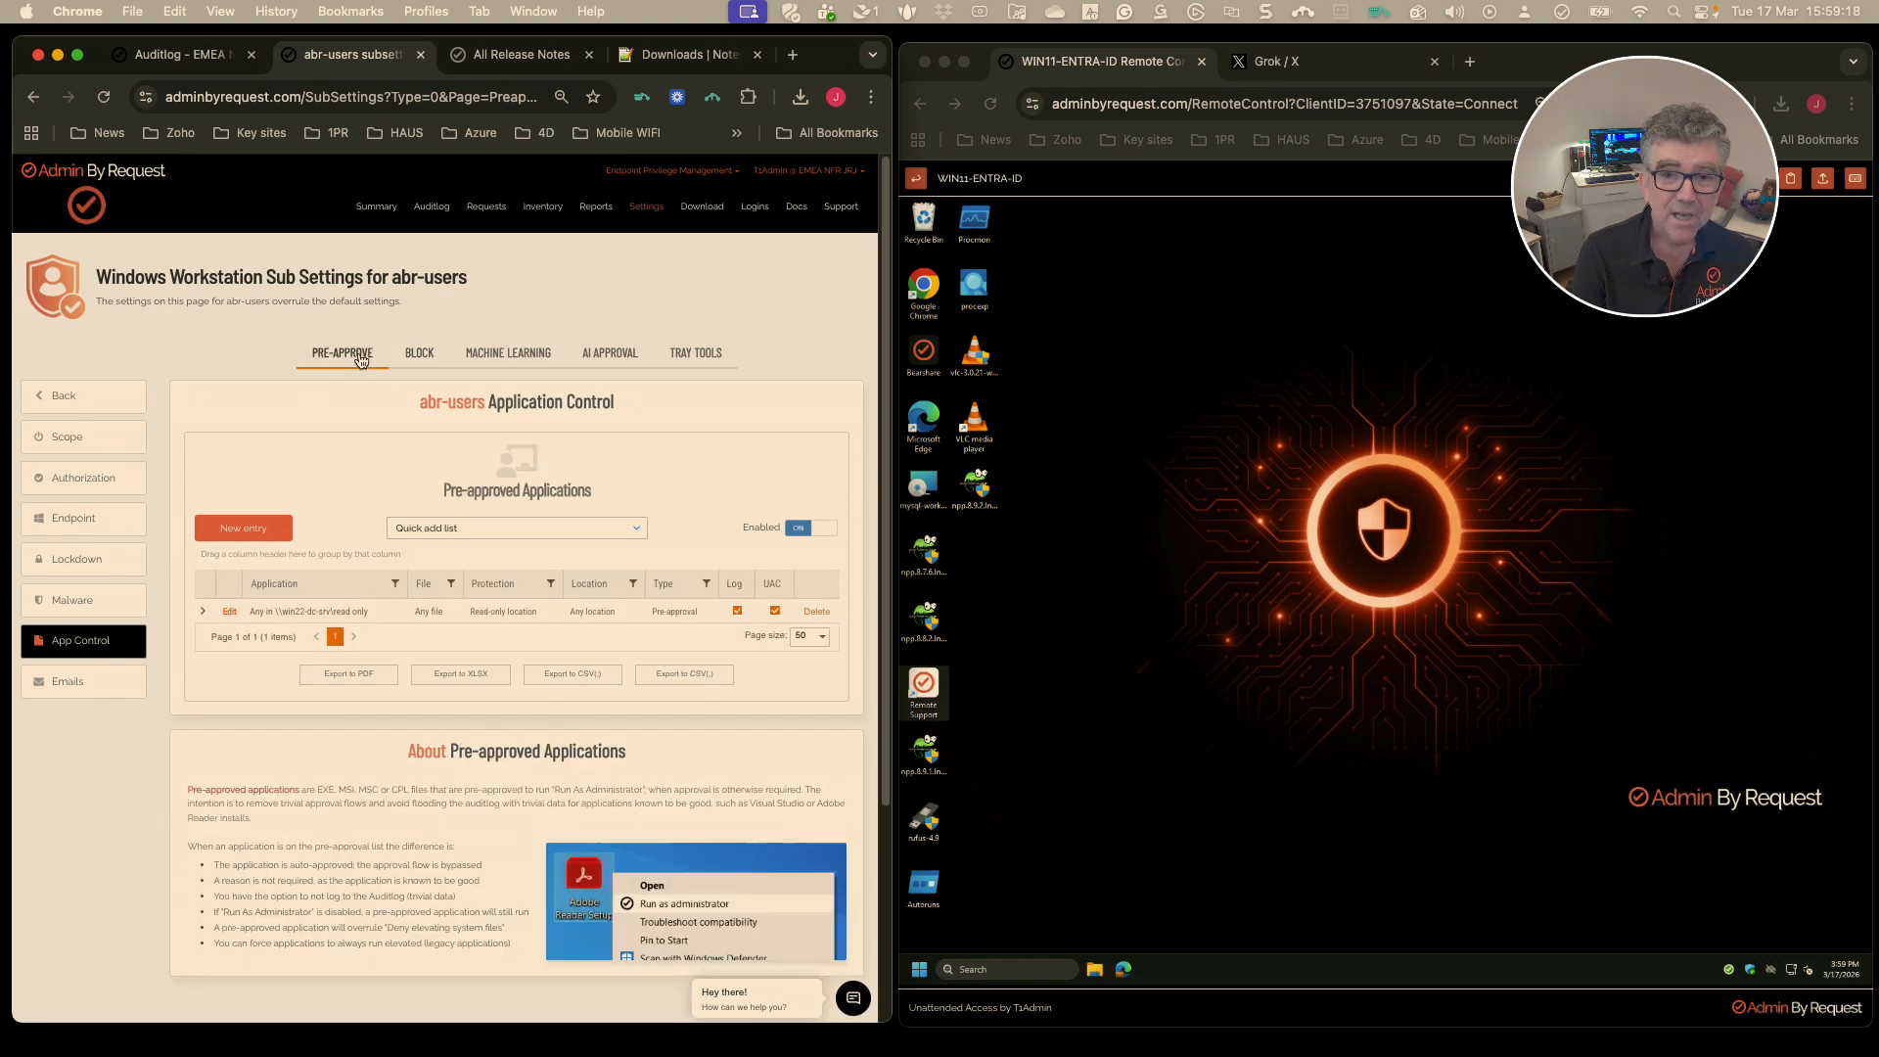
left_click(410, 358)
left_click(343, 358)
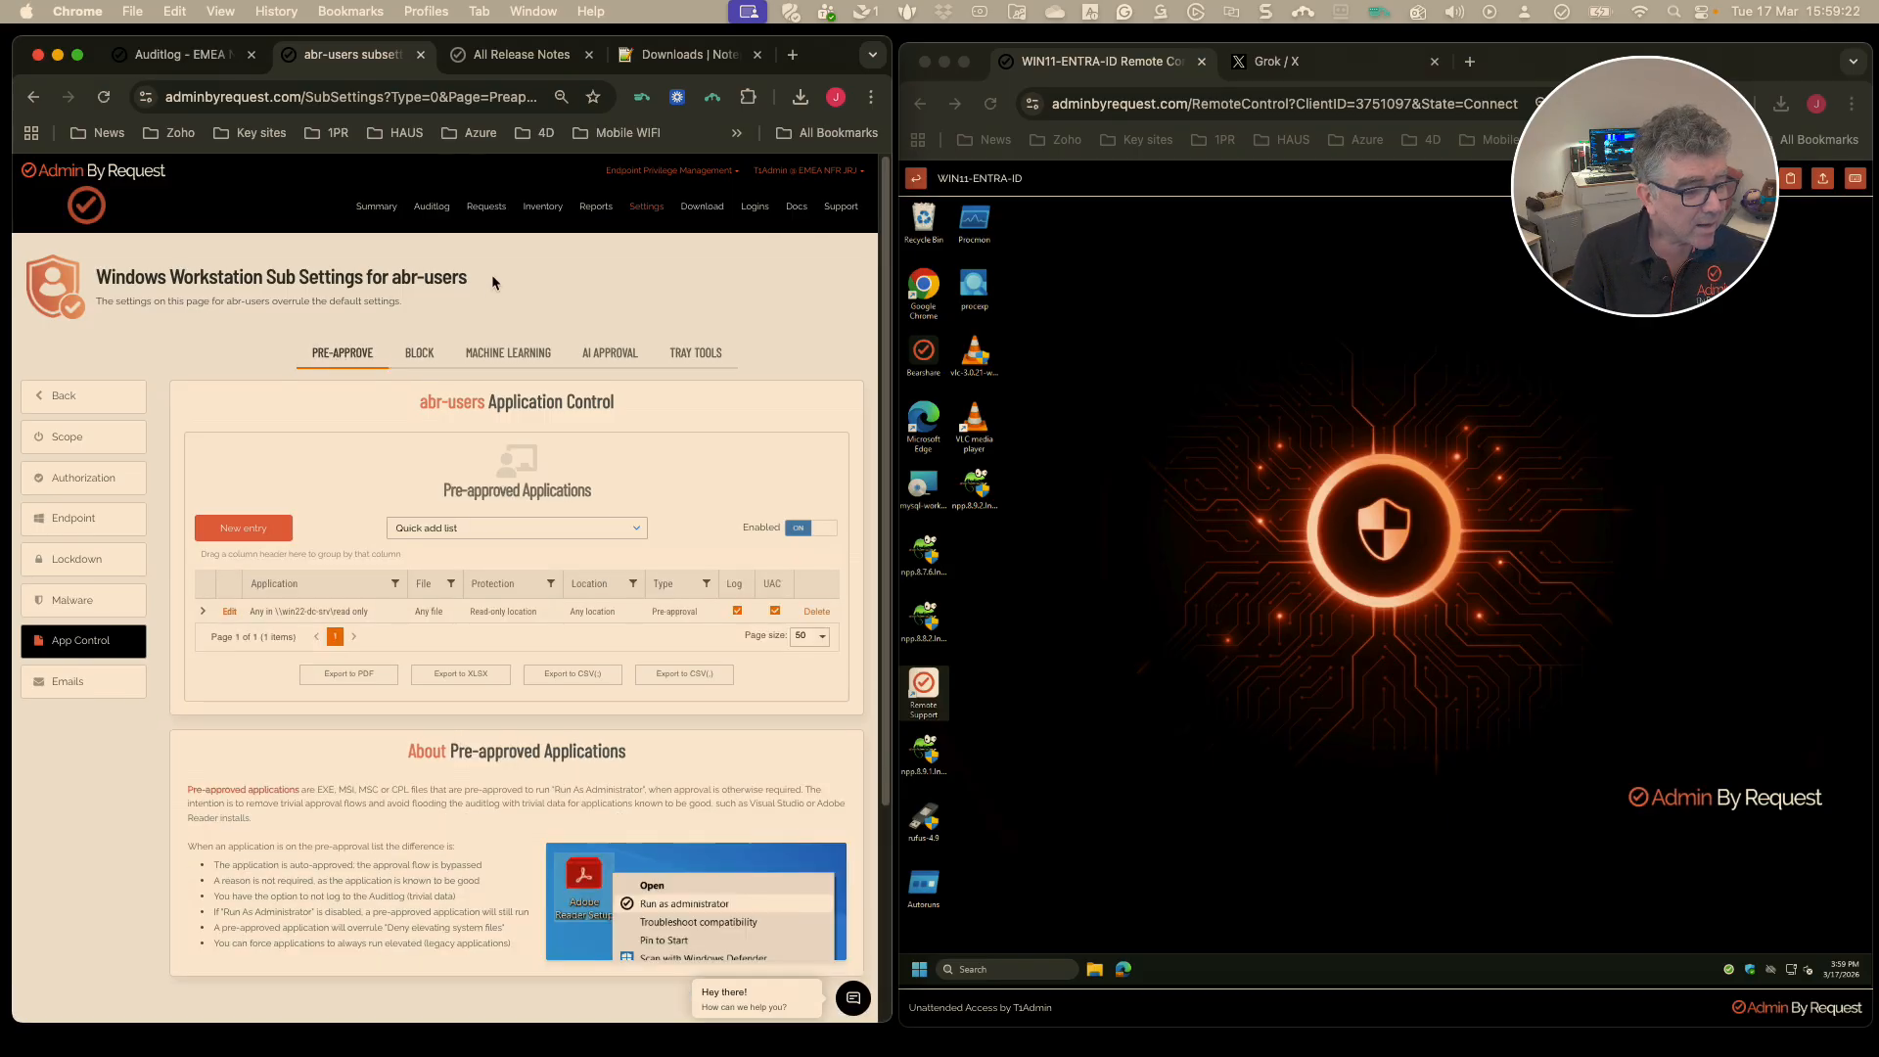
Filter the Run As Admin entries in the Auditlog by the application Sysinternals Process Explorer.
left_click(432, 208)
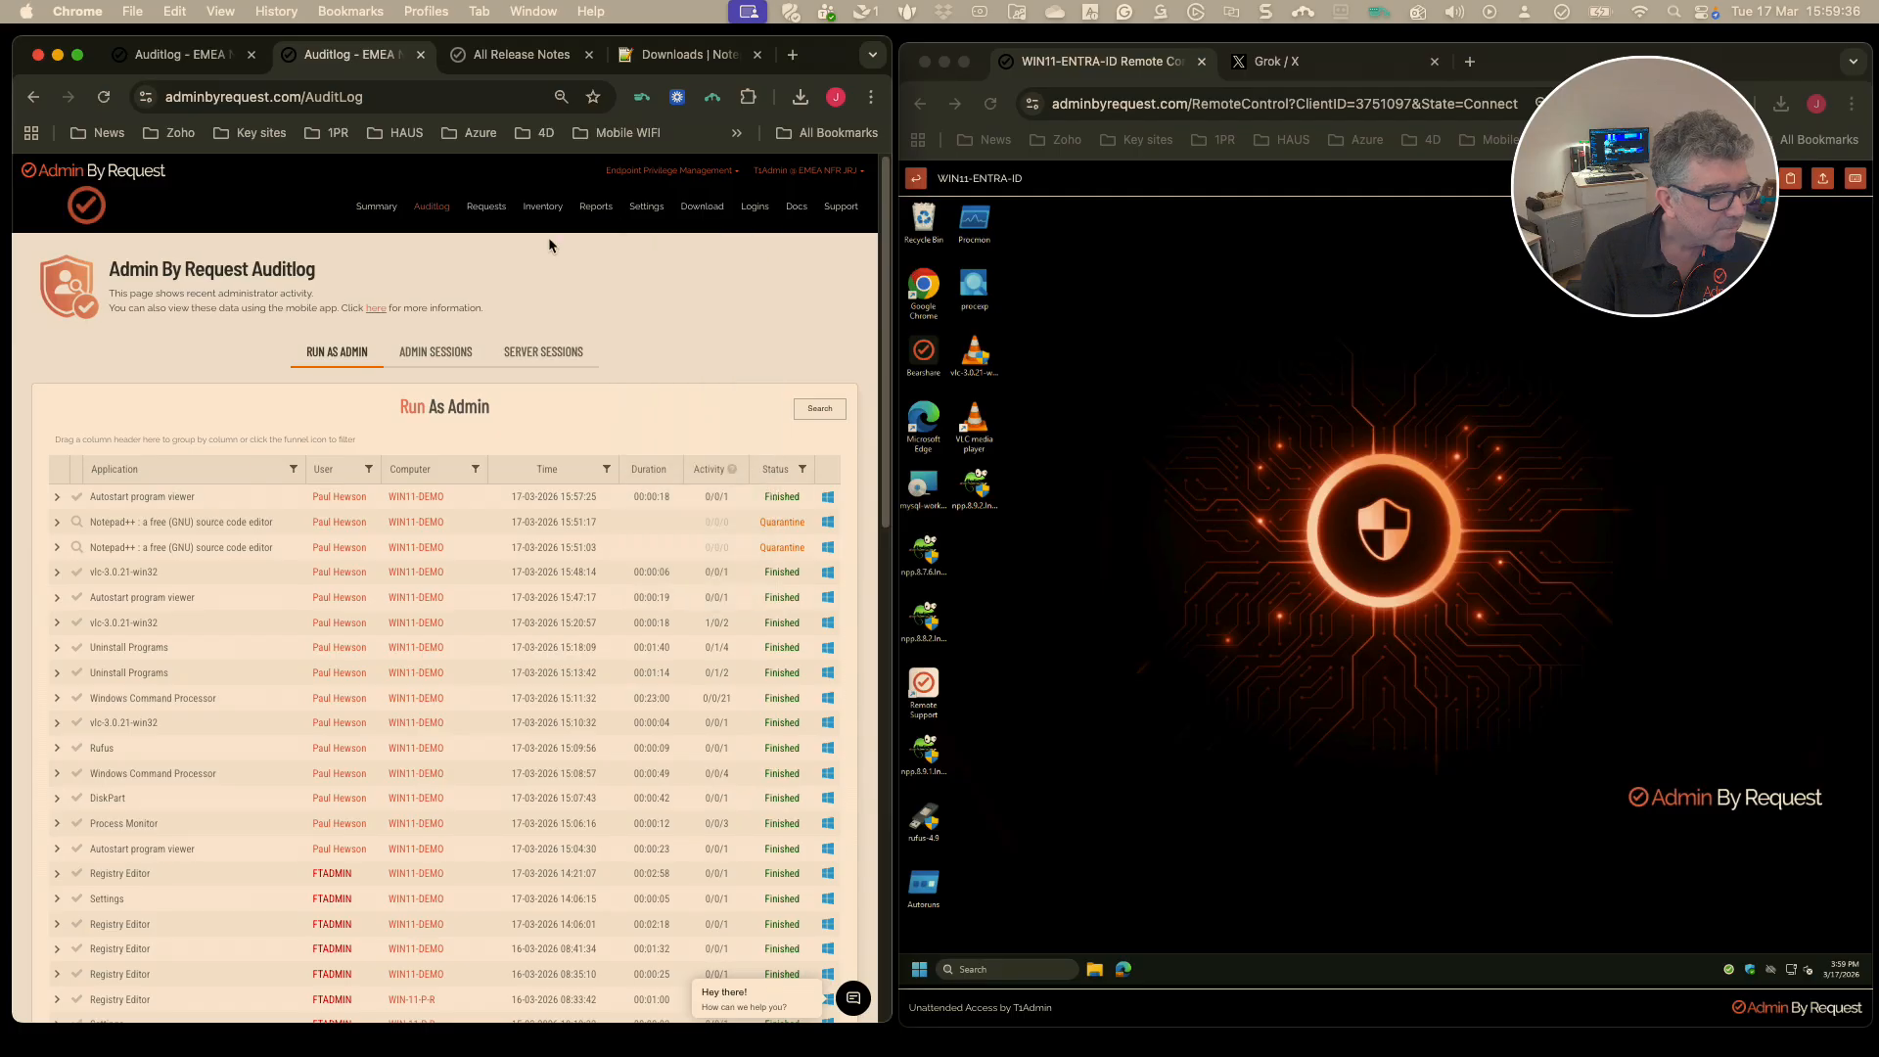
left_click(294, 471)
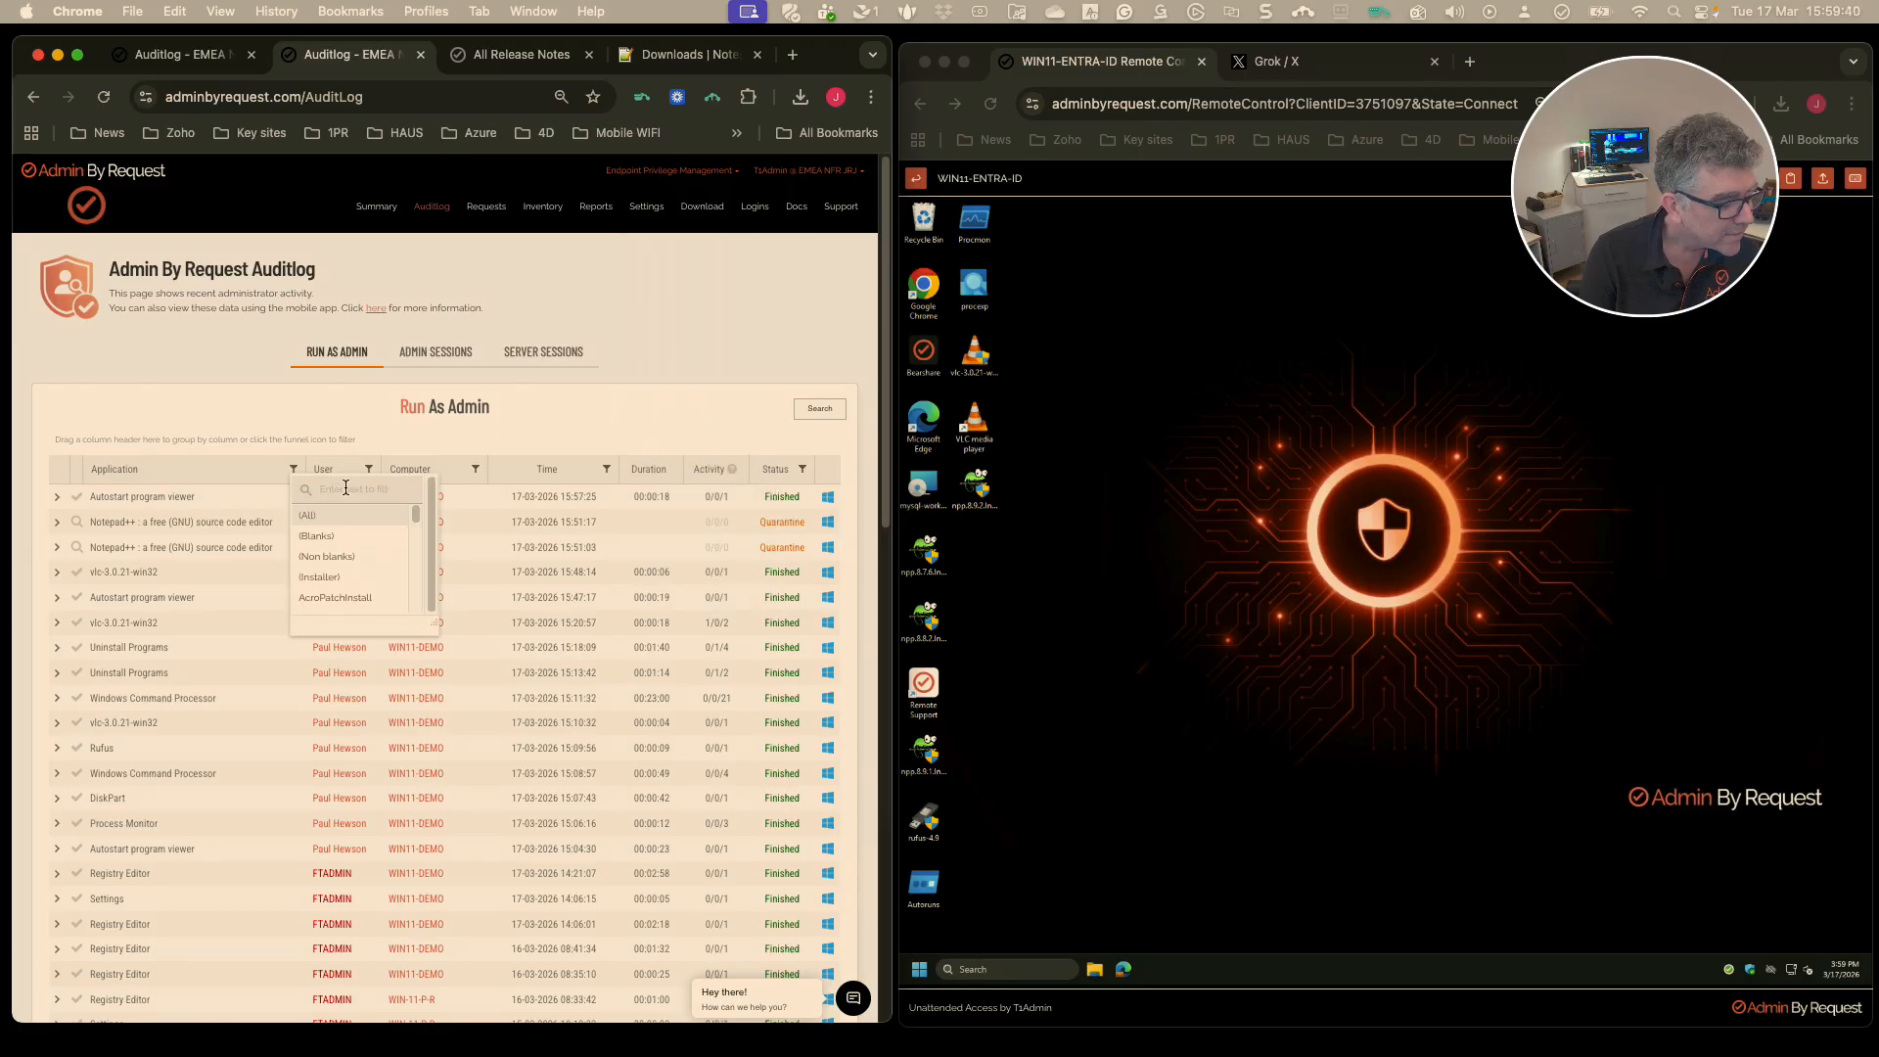
type("proce")
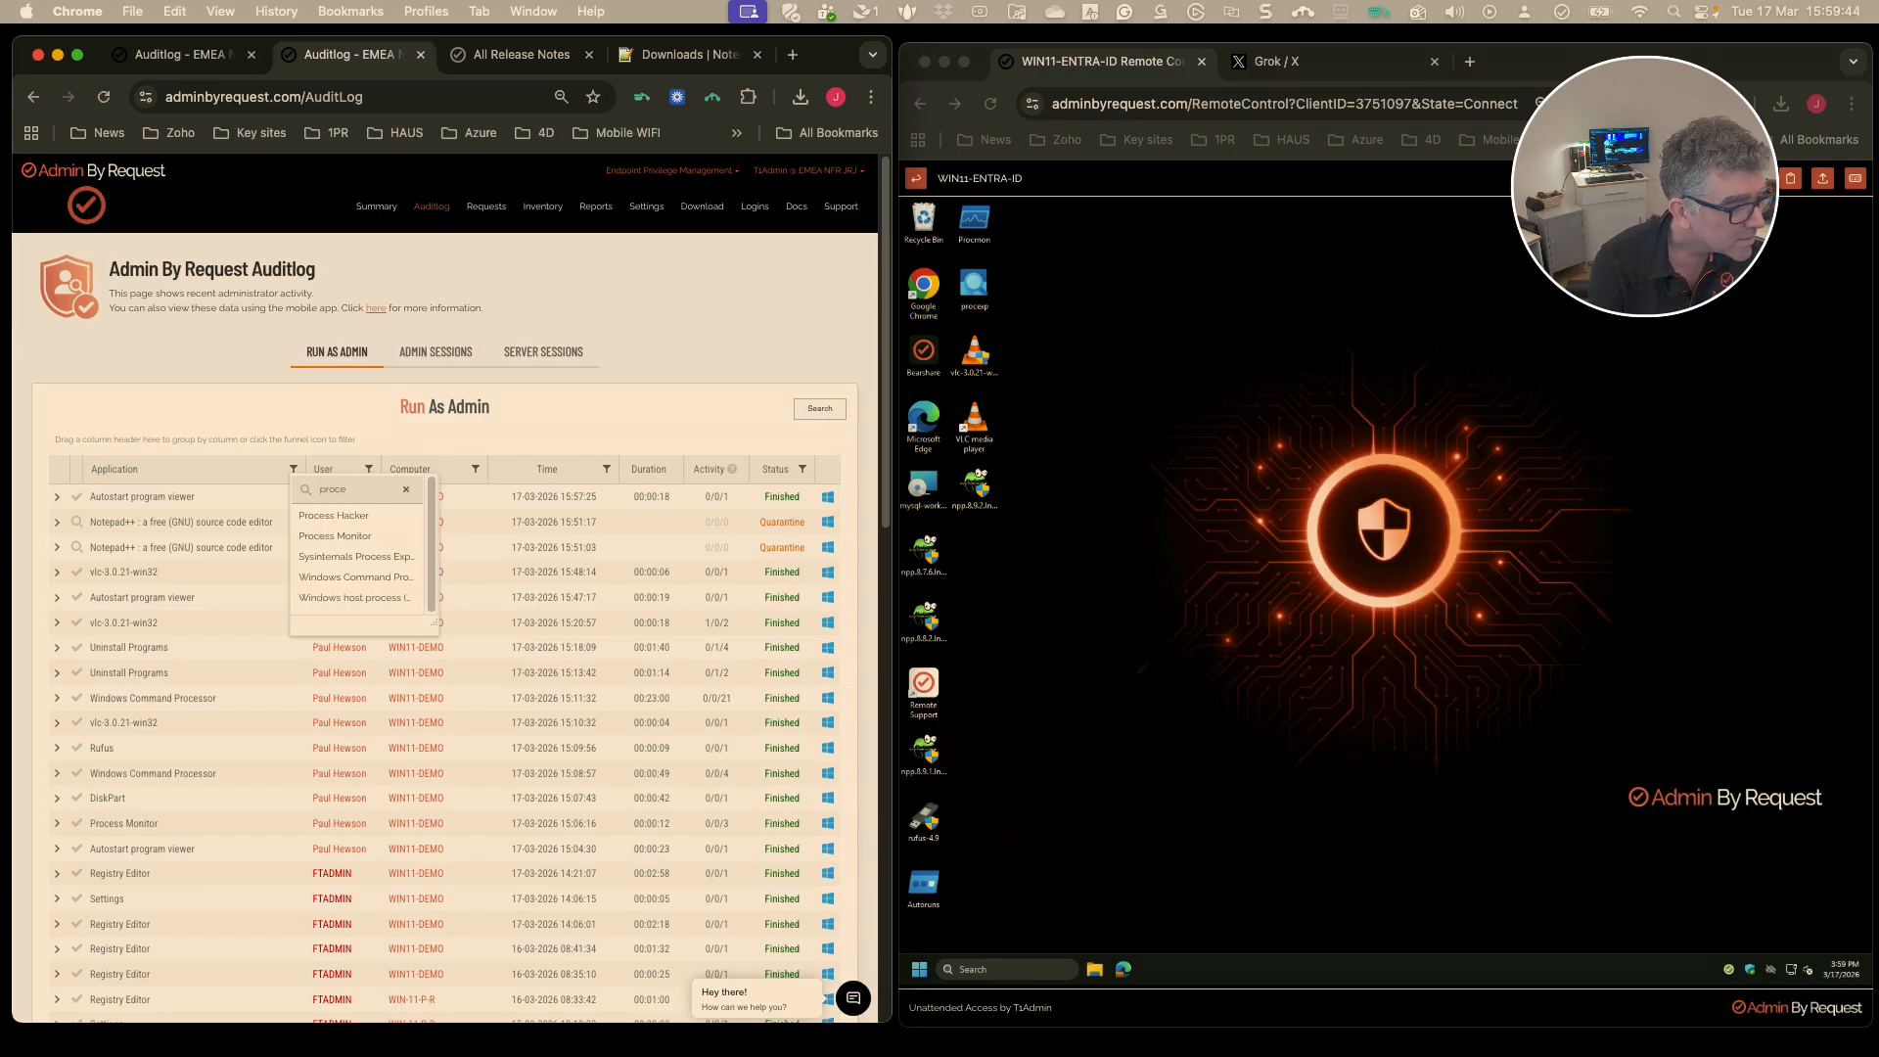
left_click(337, 543)
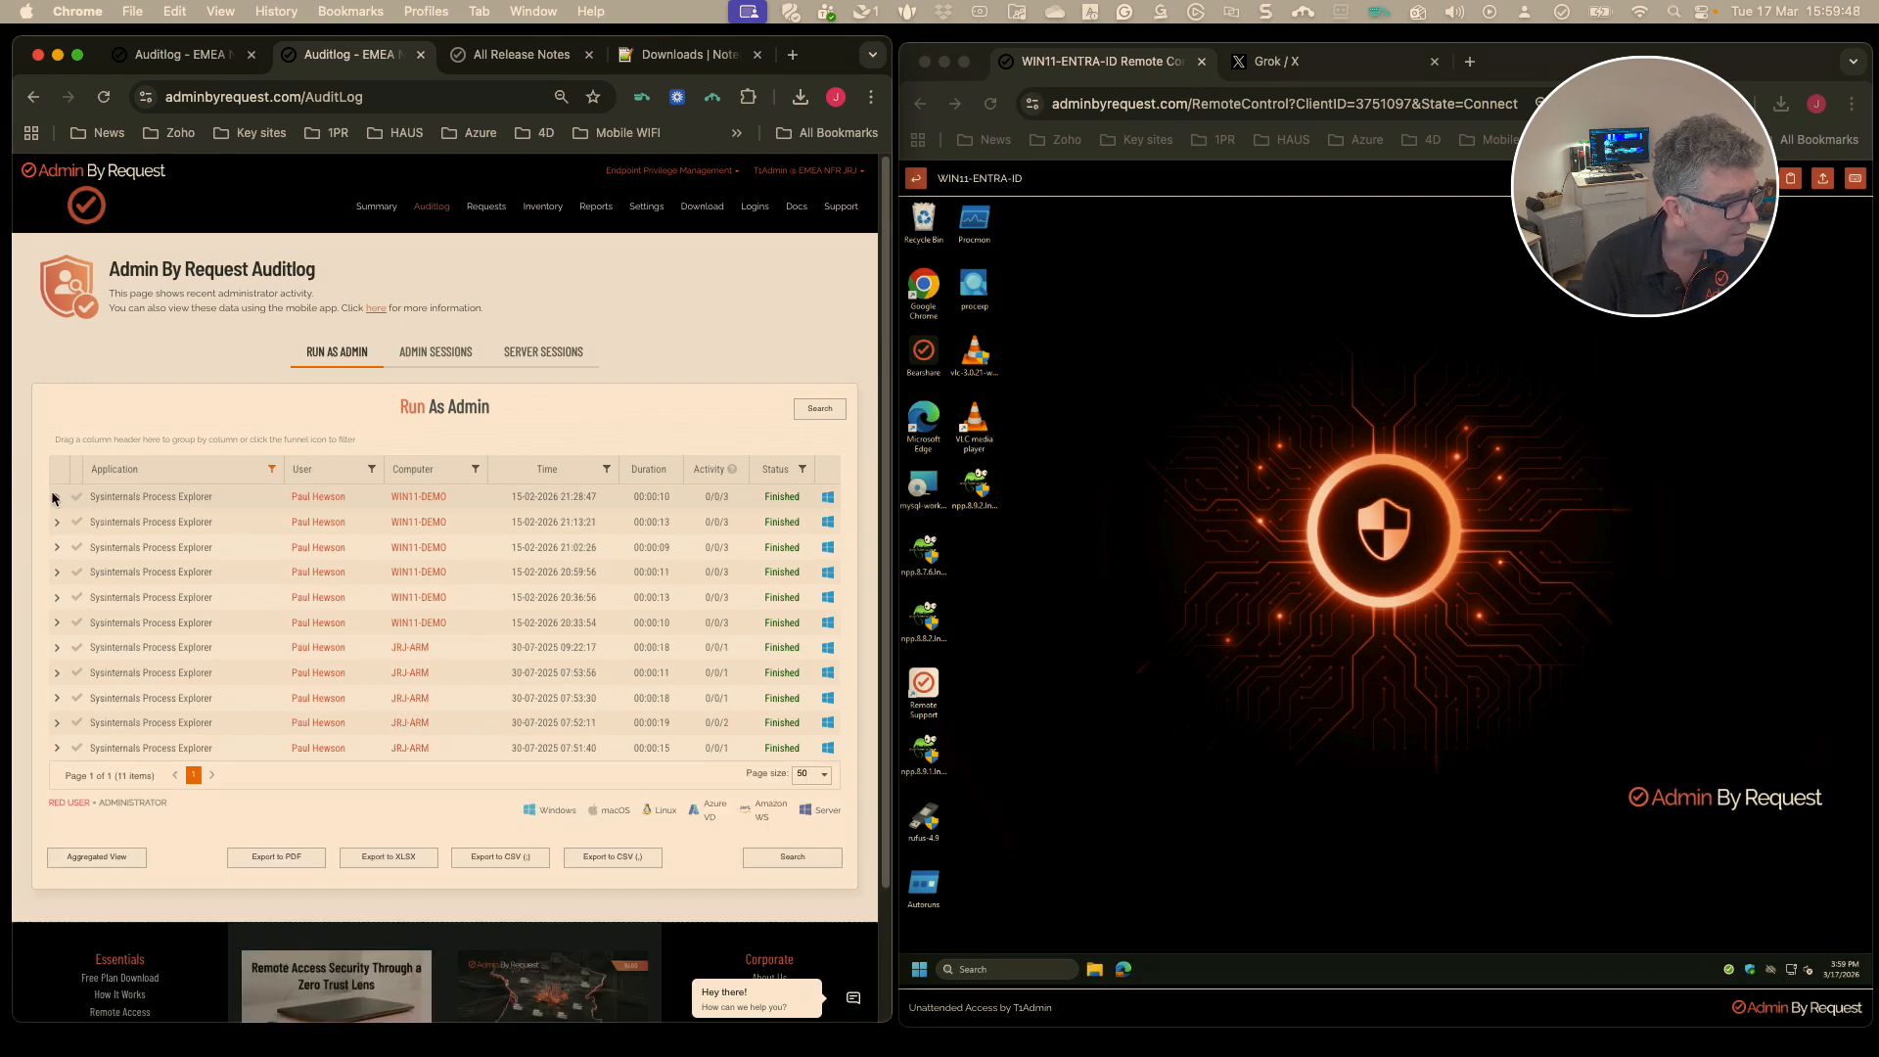
Expand the newest and oldest Process Explorer entries and start blocking the file from the oldest one.
left_click(56, 497)
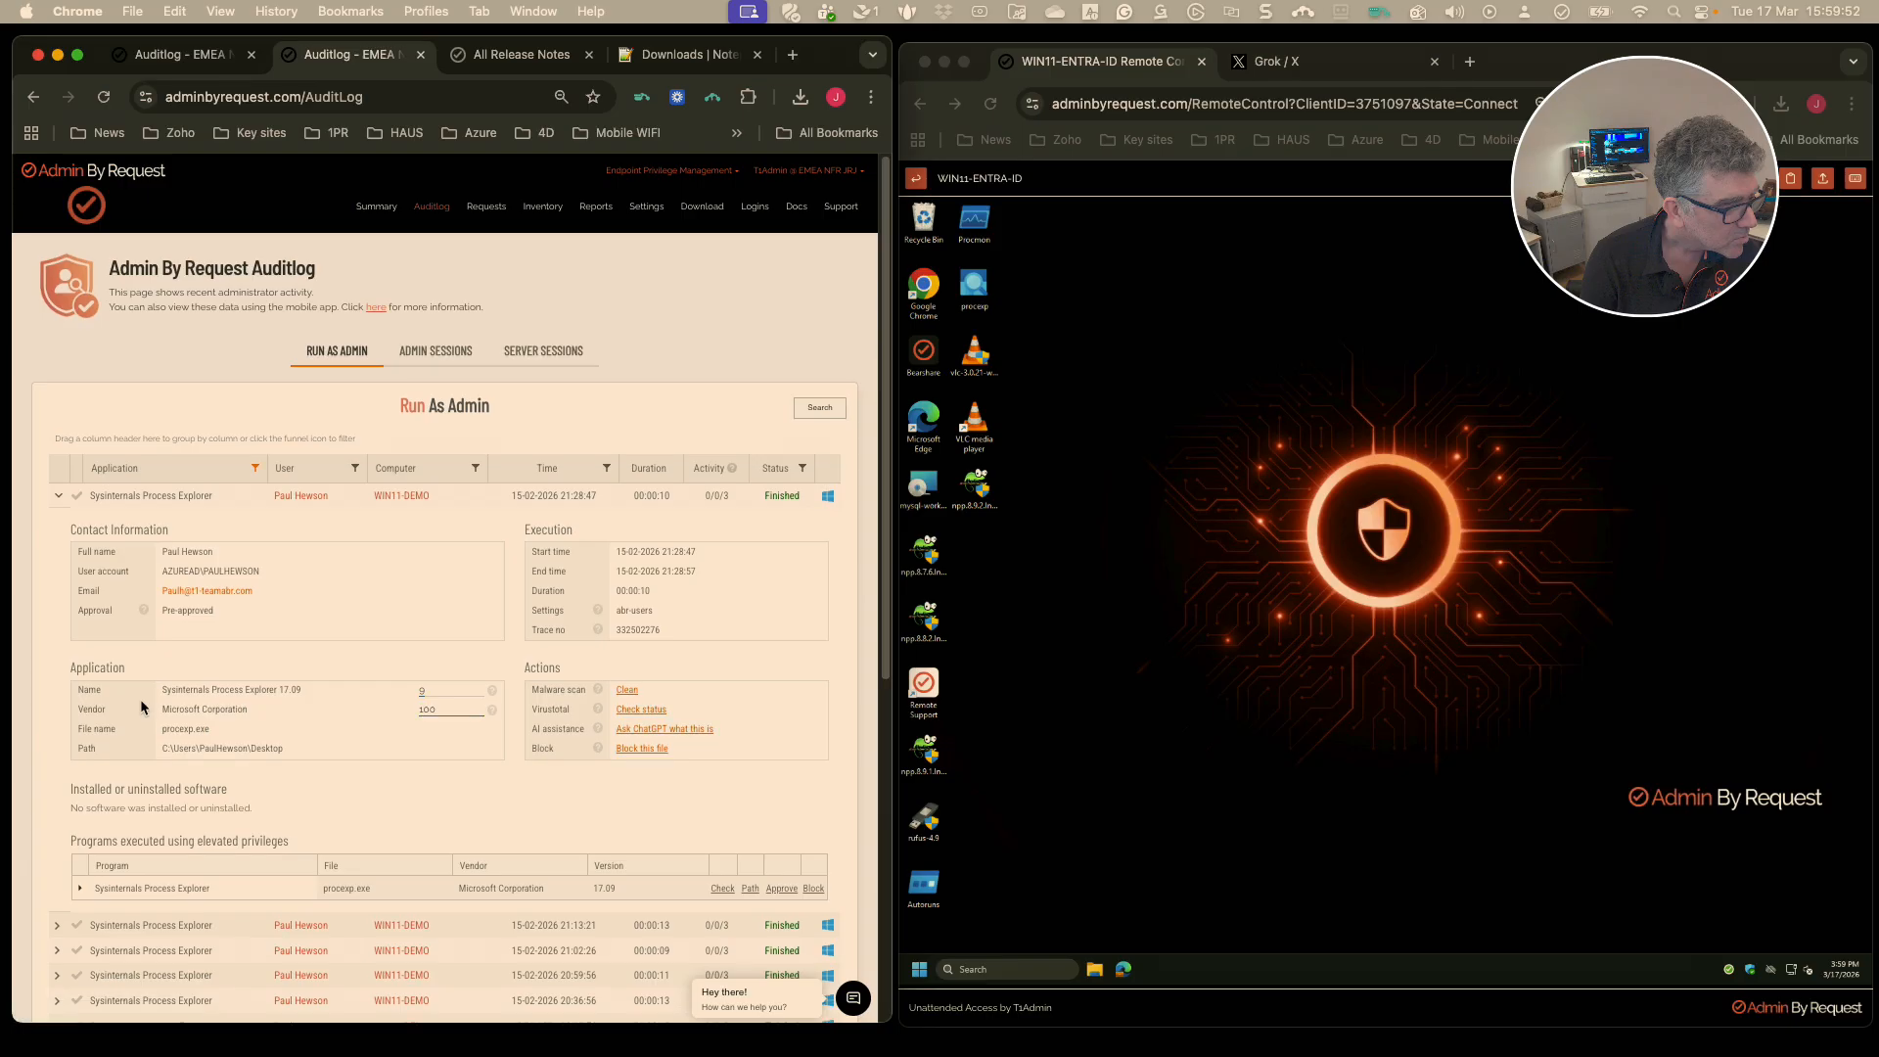
scroll(139, 699, "down", 6)
left_click(57, 593)
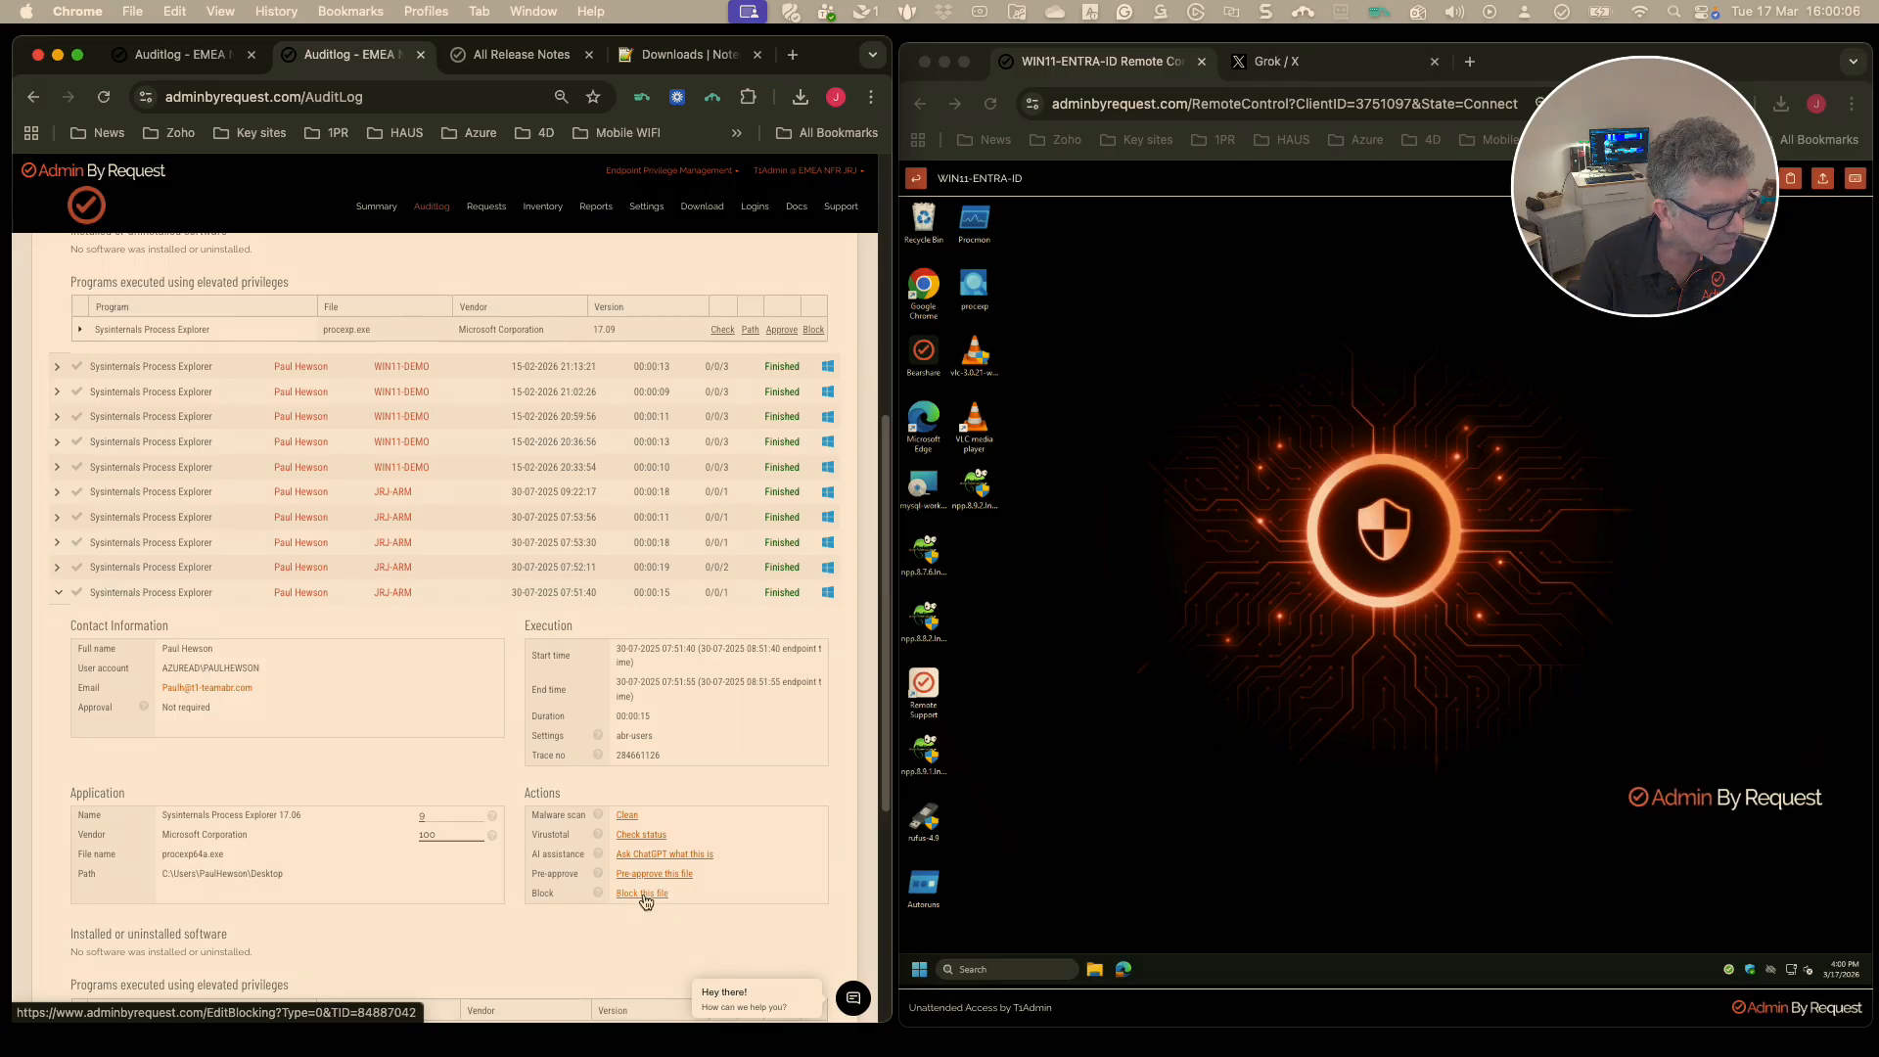
left_click(643, 895)
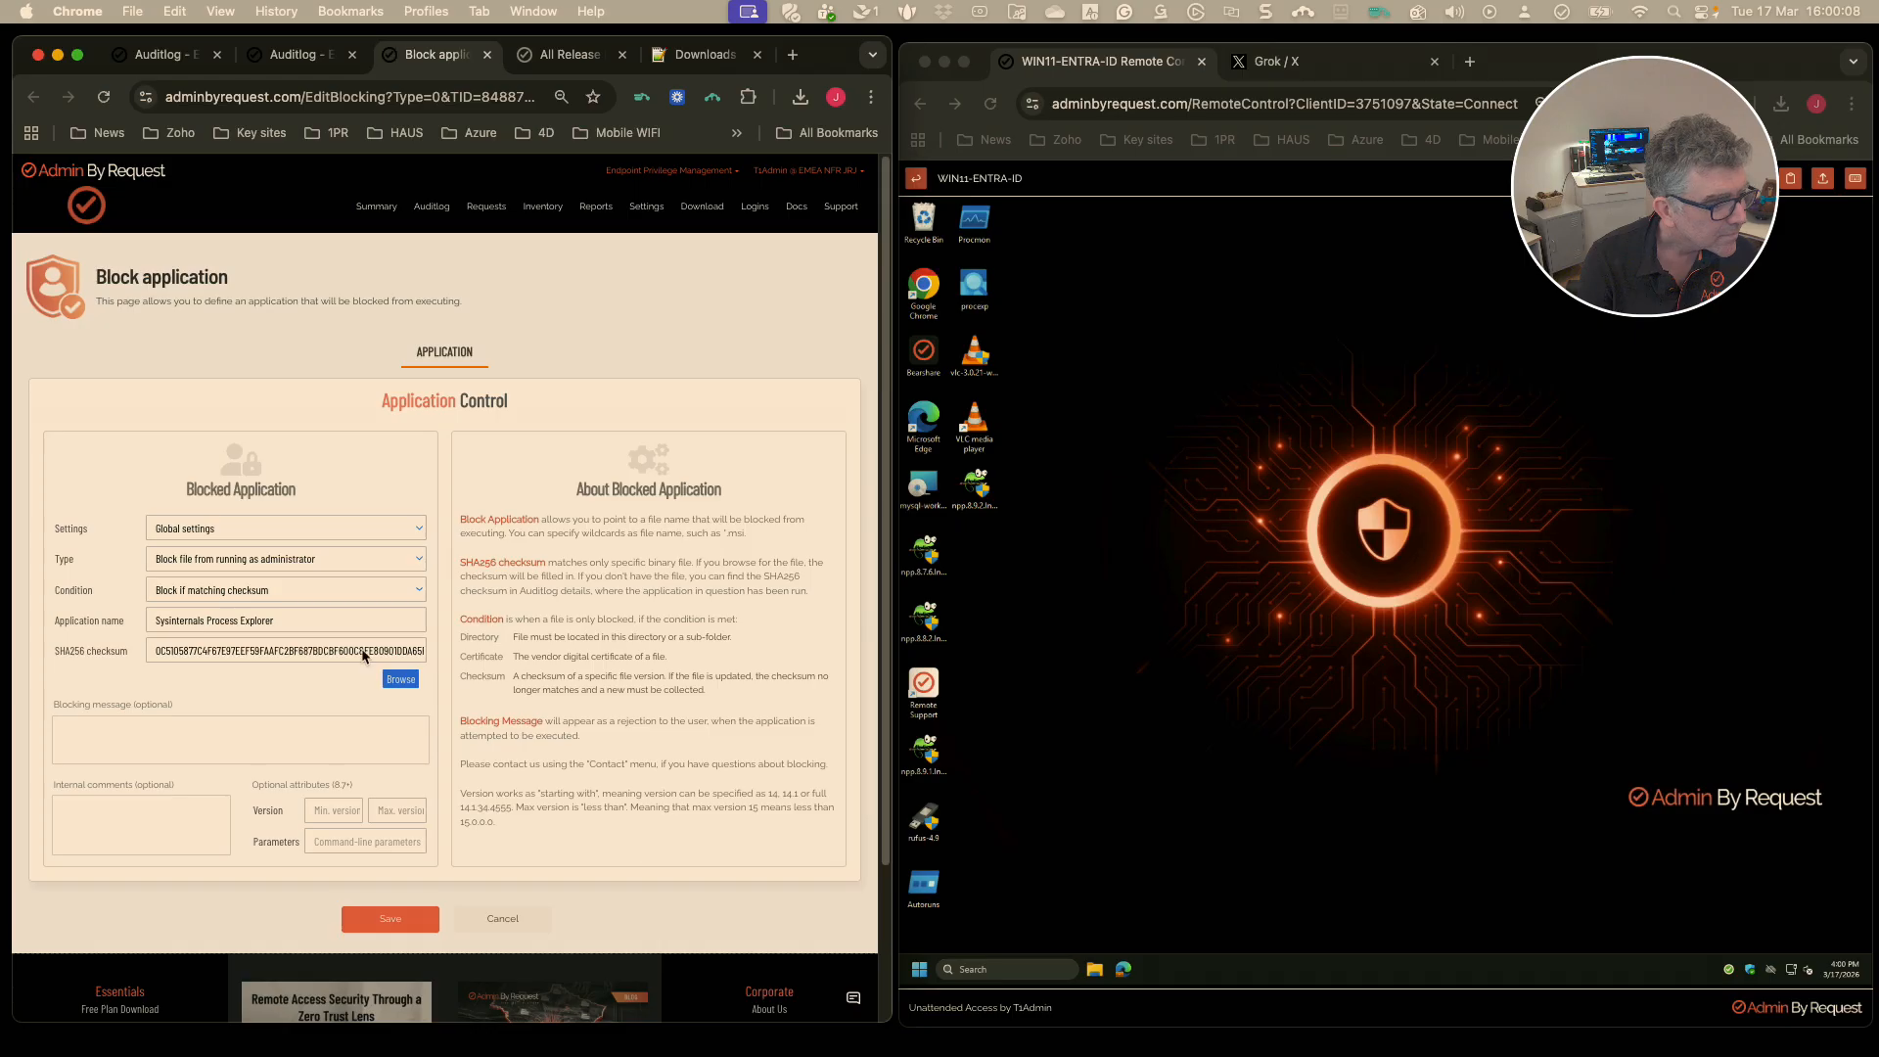
Assign the Process Explorer block to abr-users, set its condition to "Block if matching digital certificate and application name", and save it.
left_click(266, 528)
left_click(203, 594)
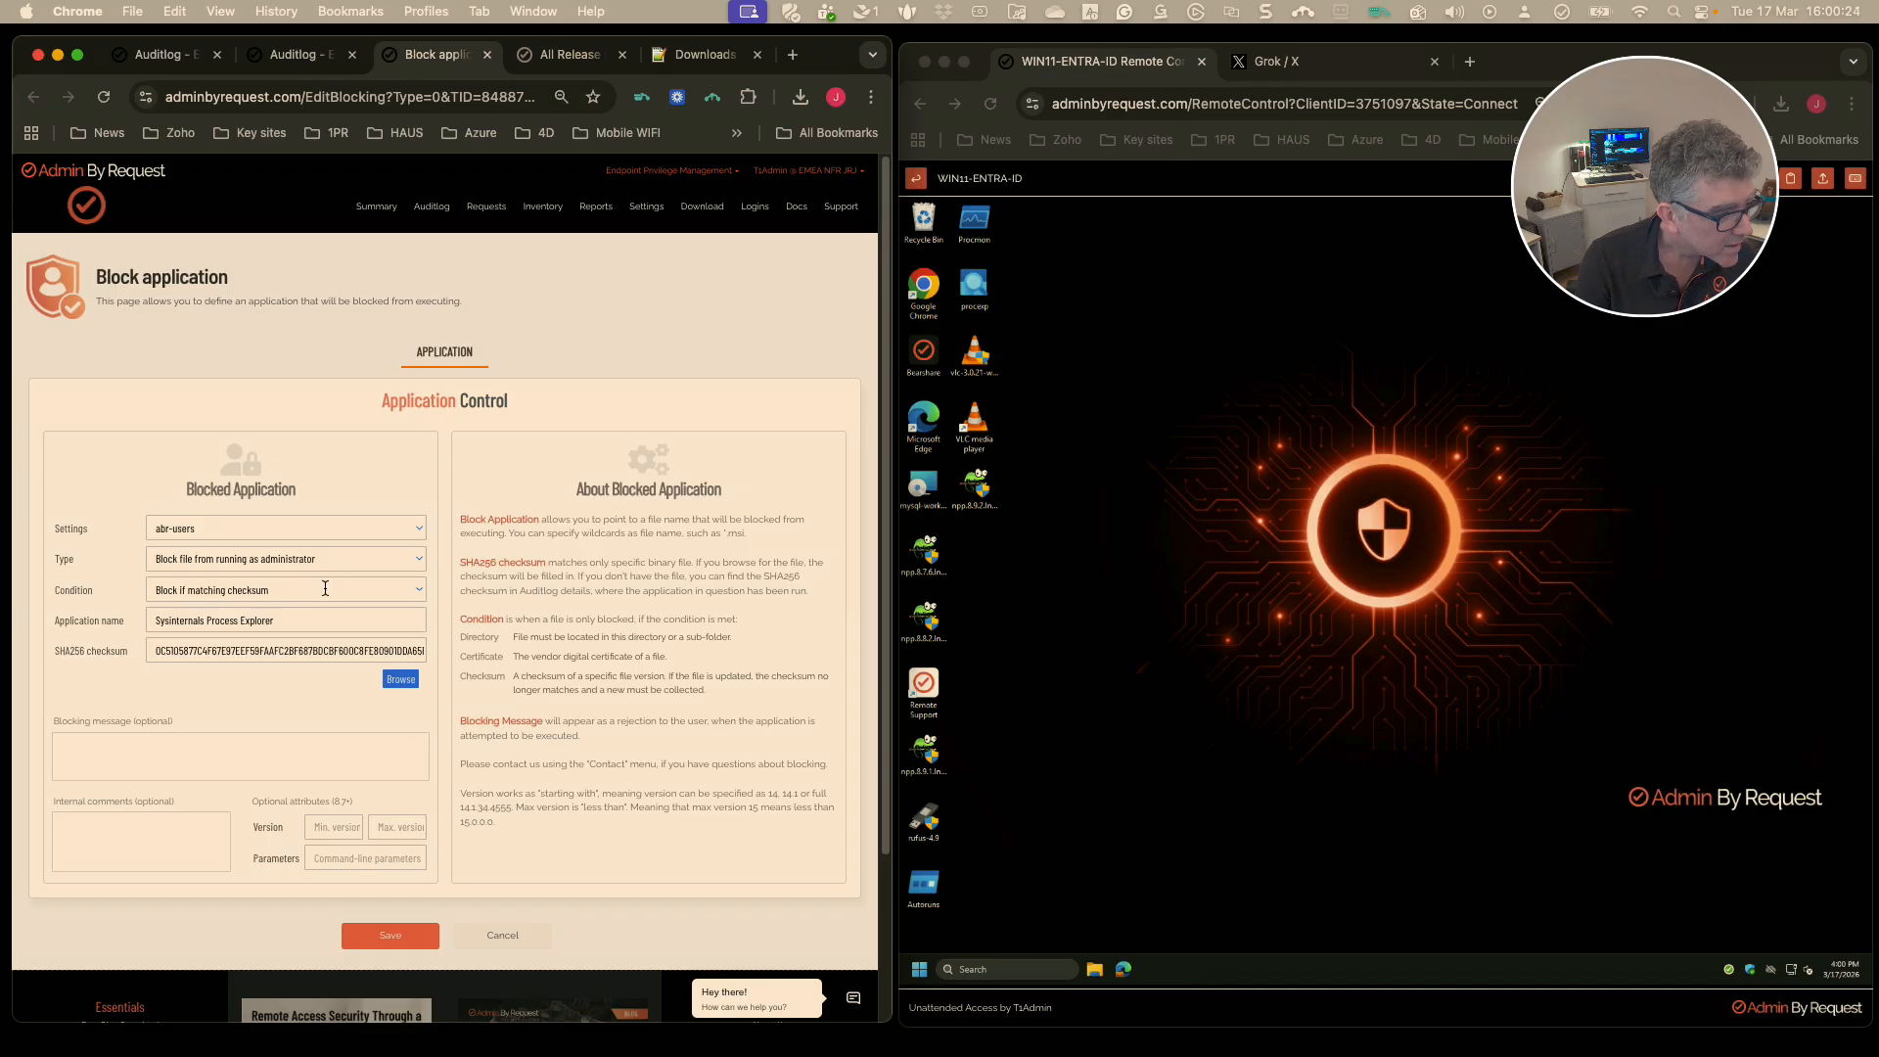
left_click(327, 589)
left_click(303, 643)
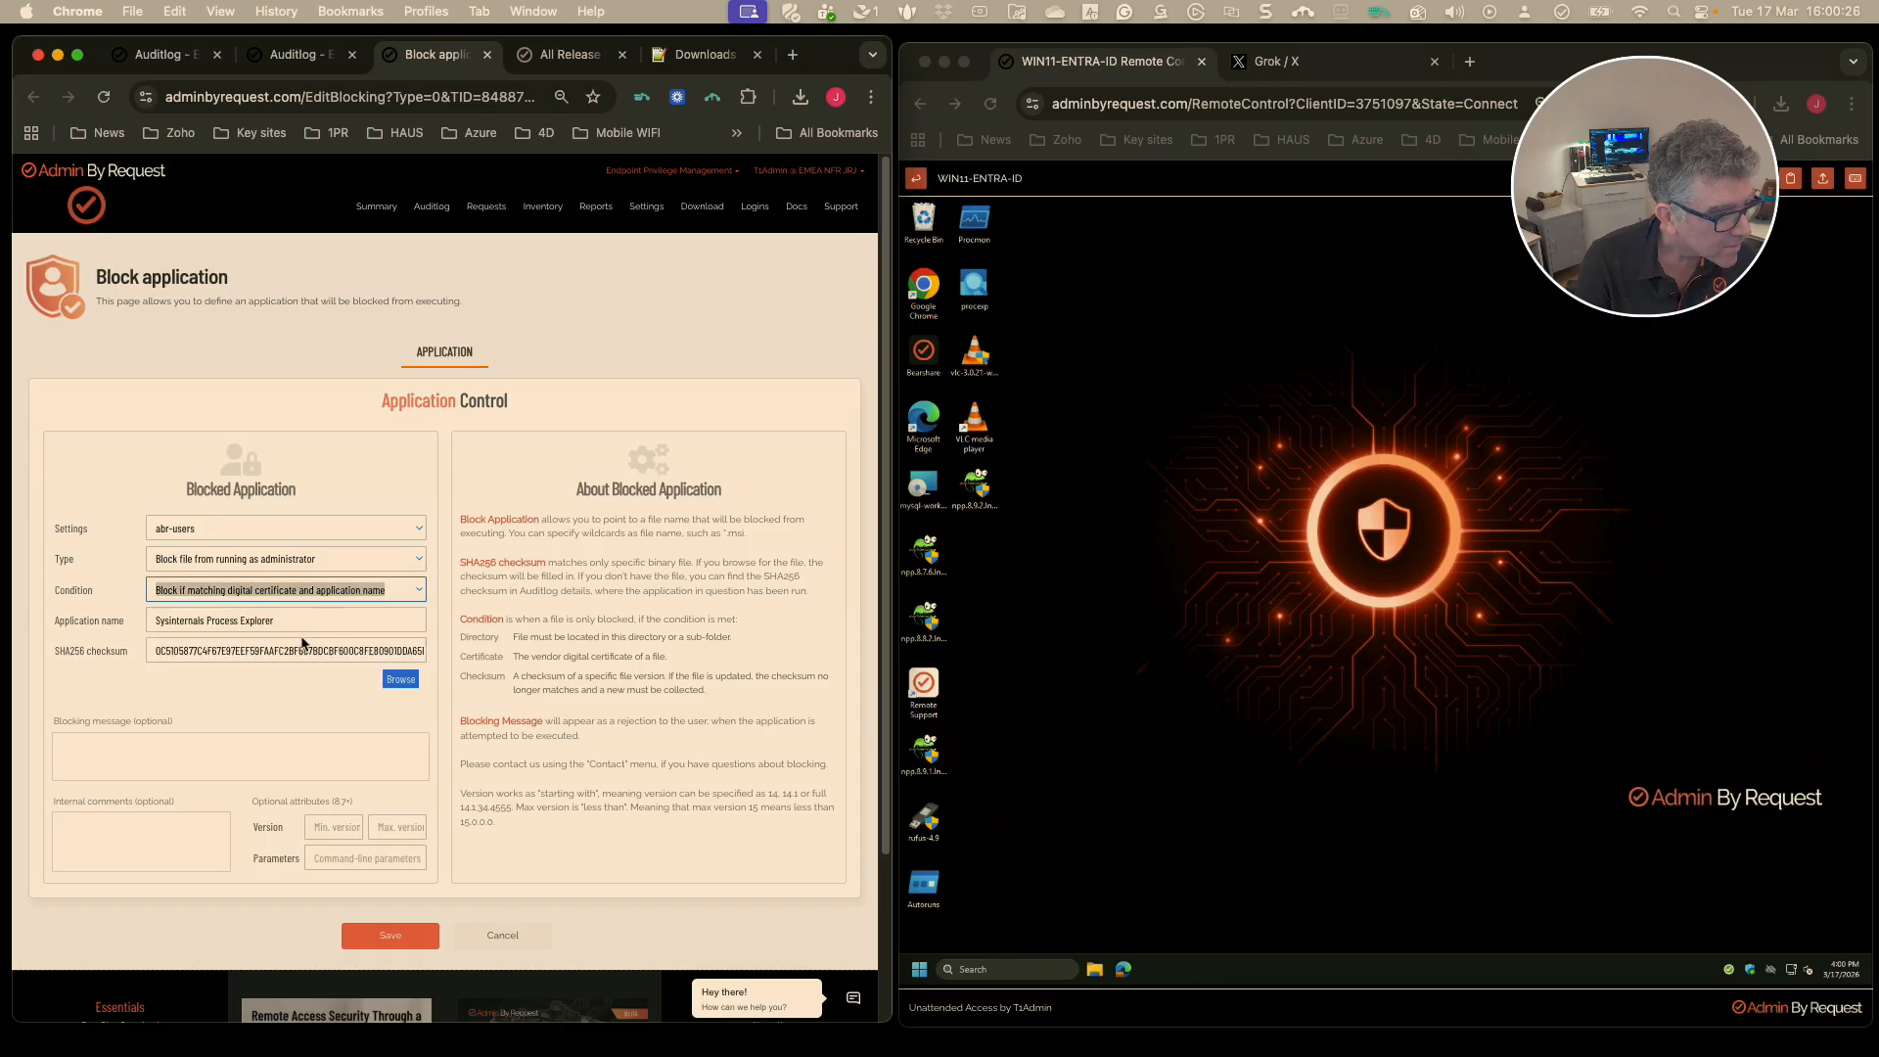
left_click(386, 955)
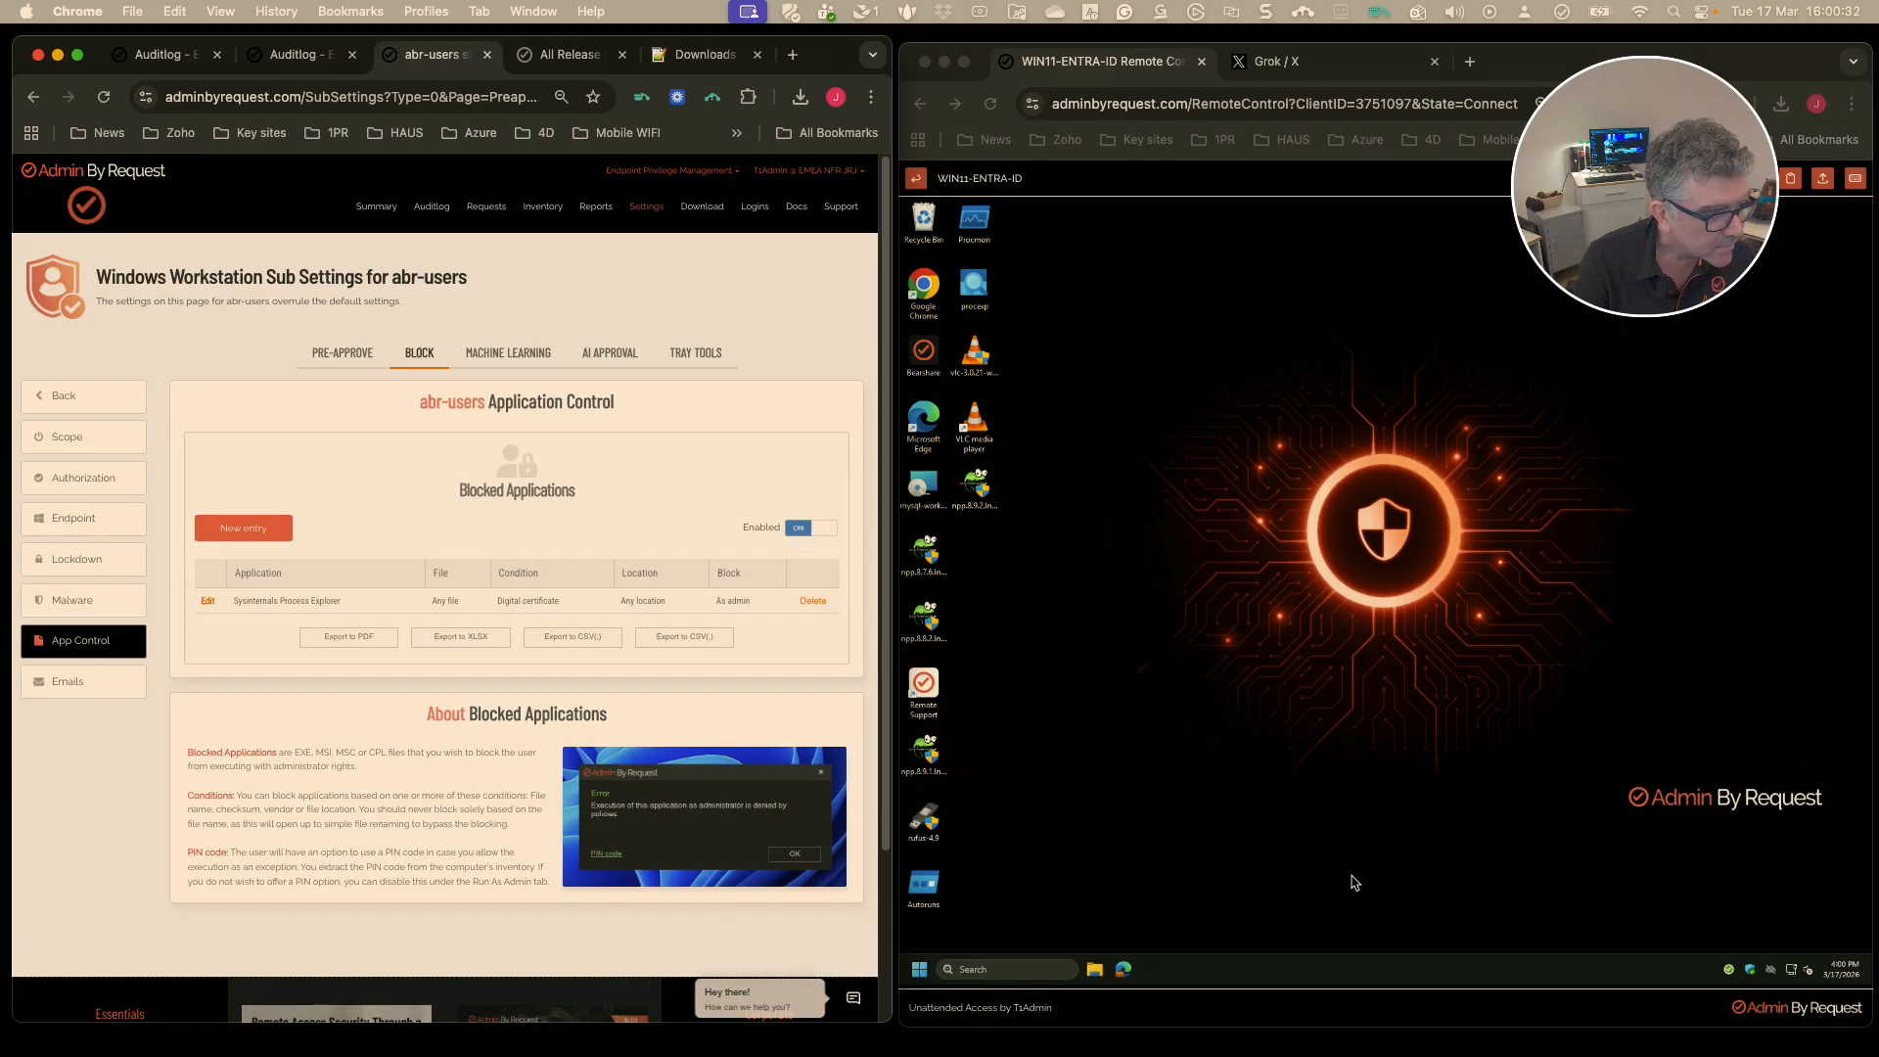
Test the block by running Process Explorer (procexp) as administrator on the remote desktop, and dismiss the resulting message.
left_click(1477, 758)
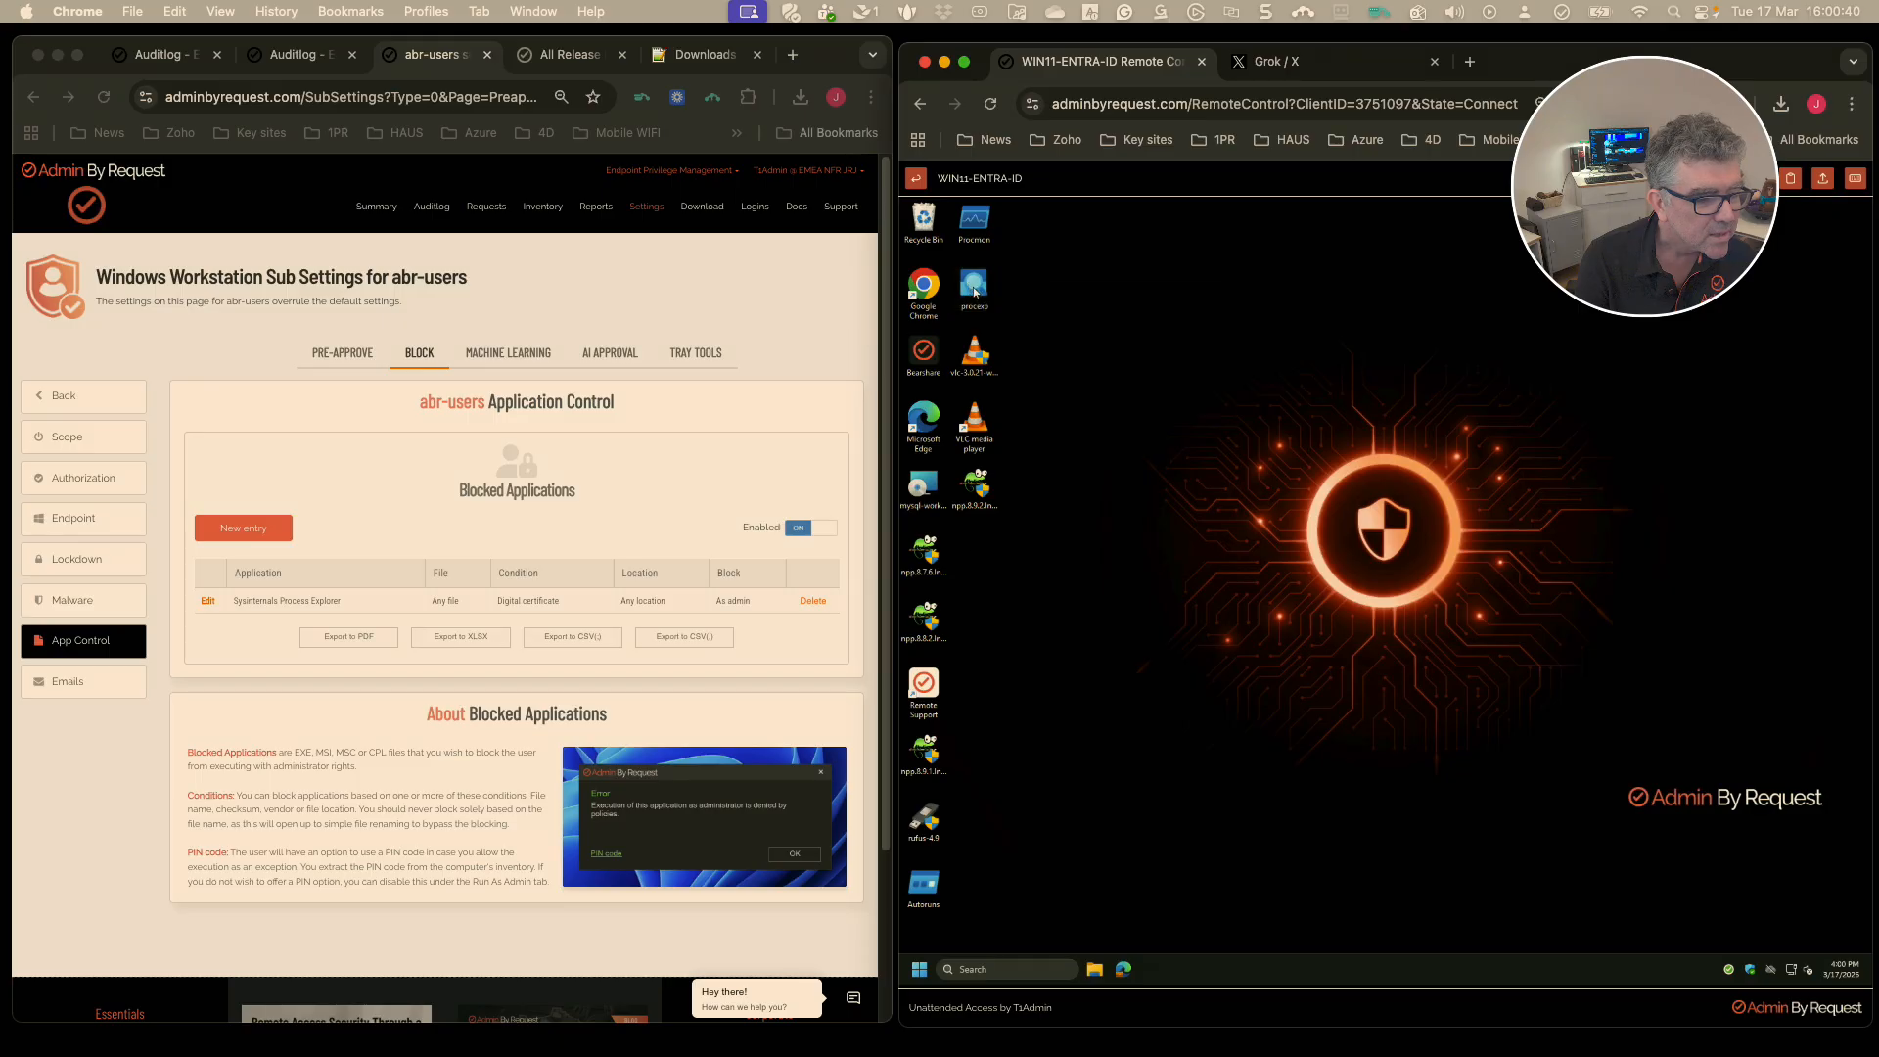
right_click(969, 289)
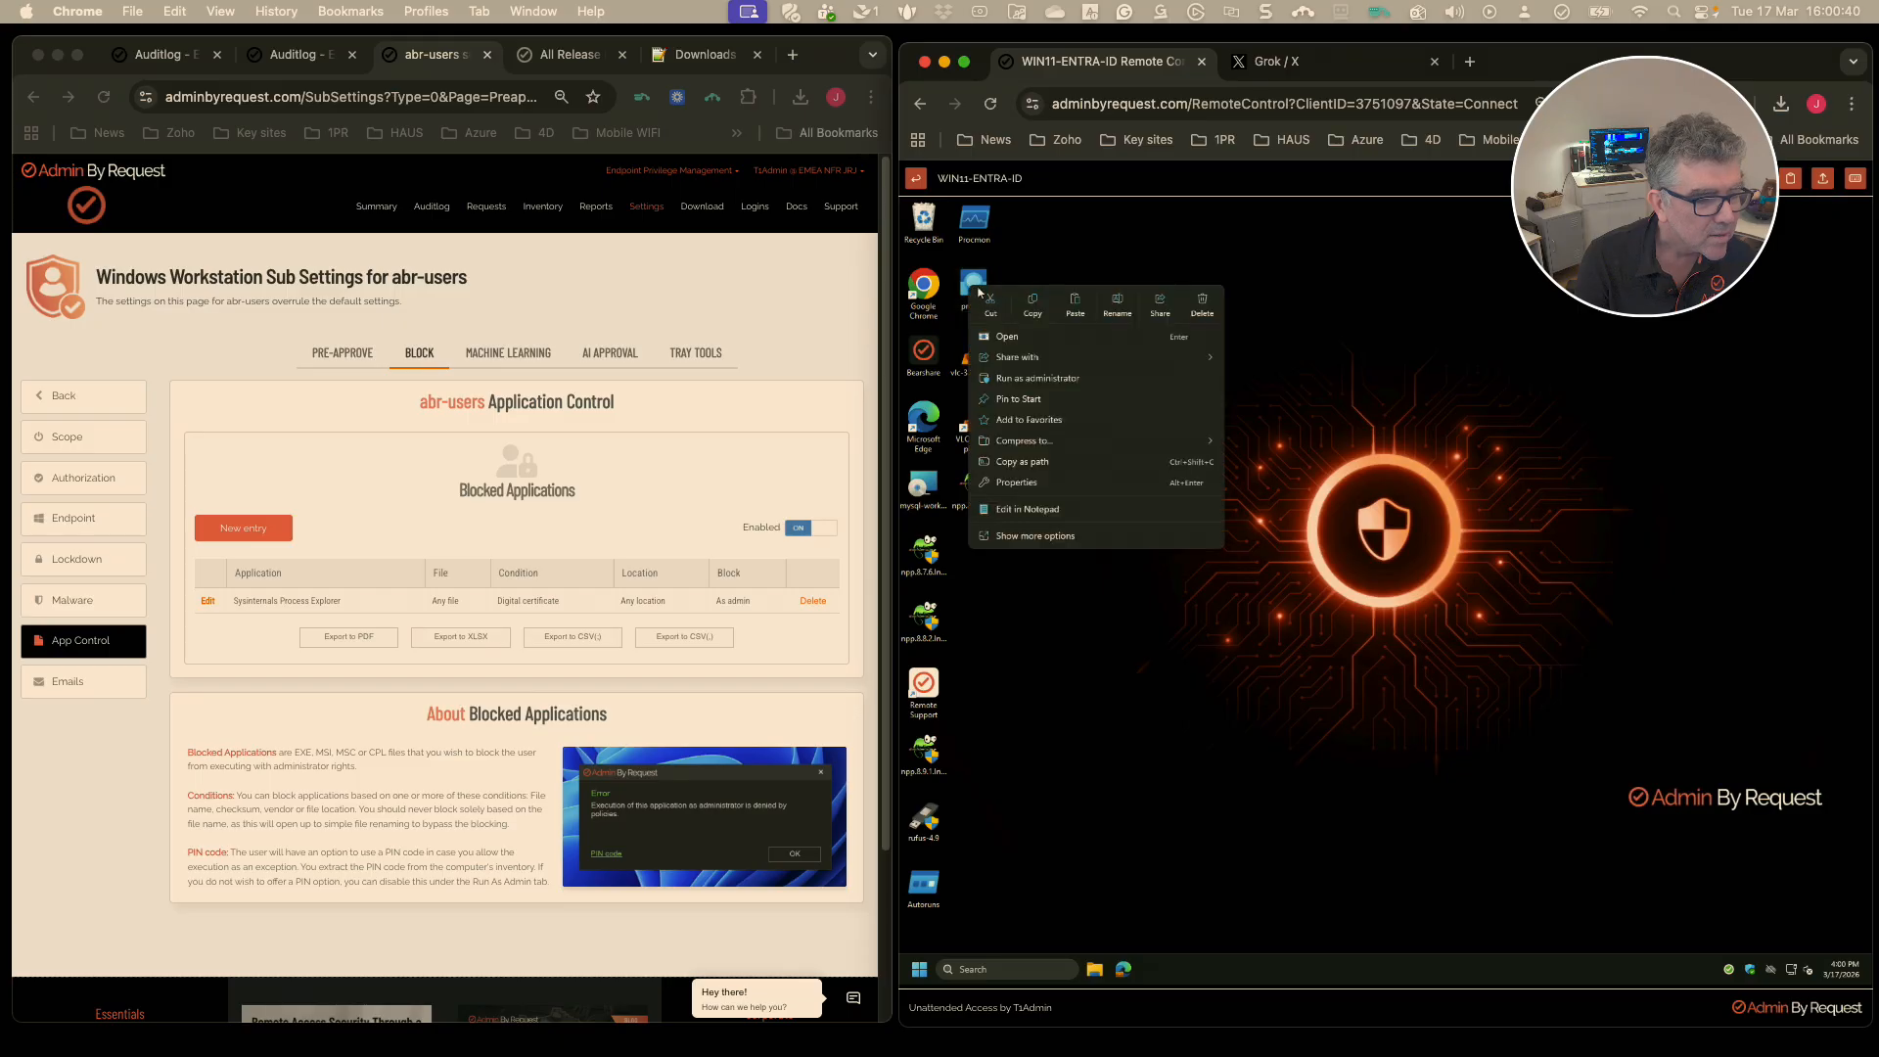
left_click(1080, 378)
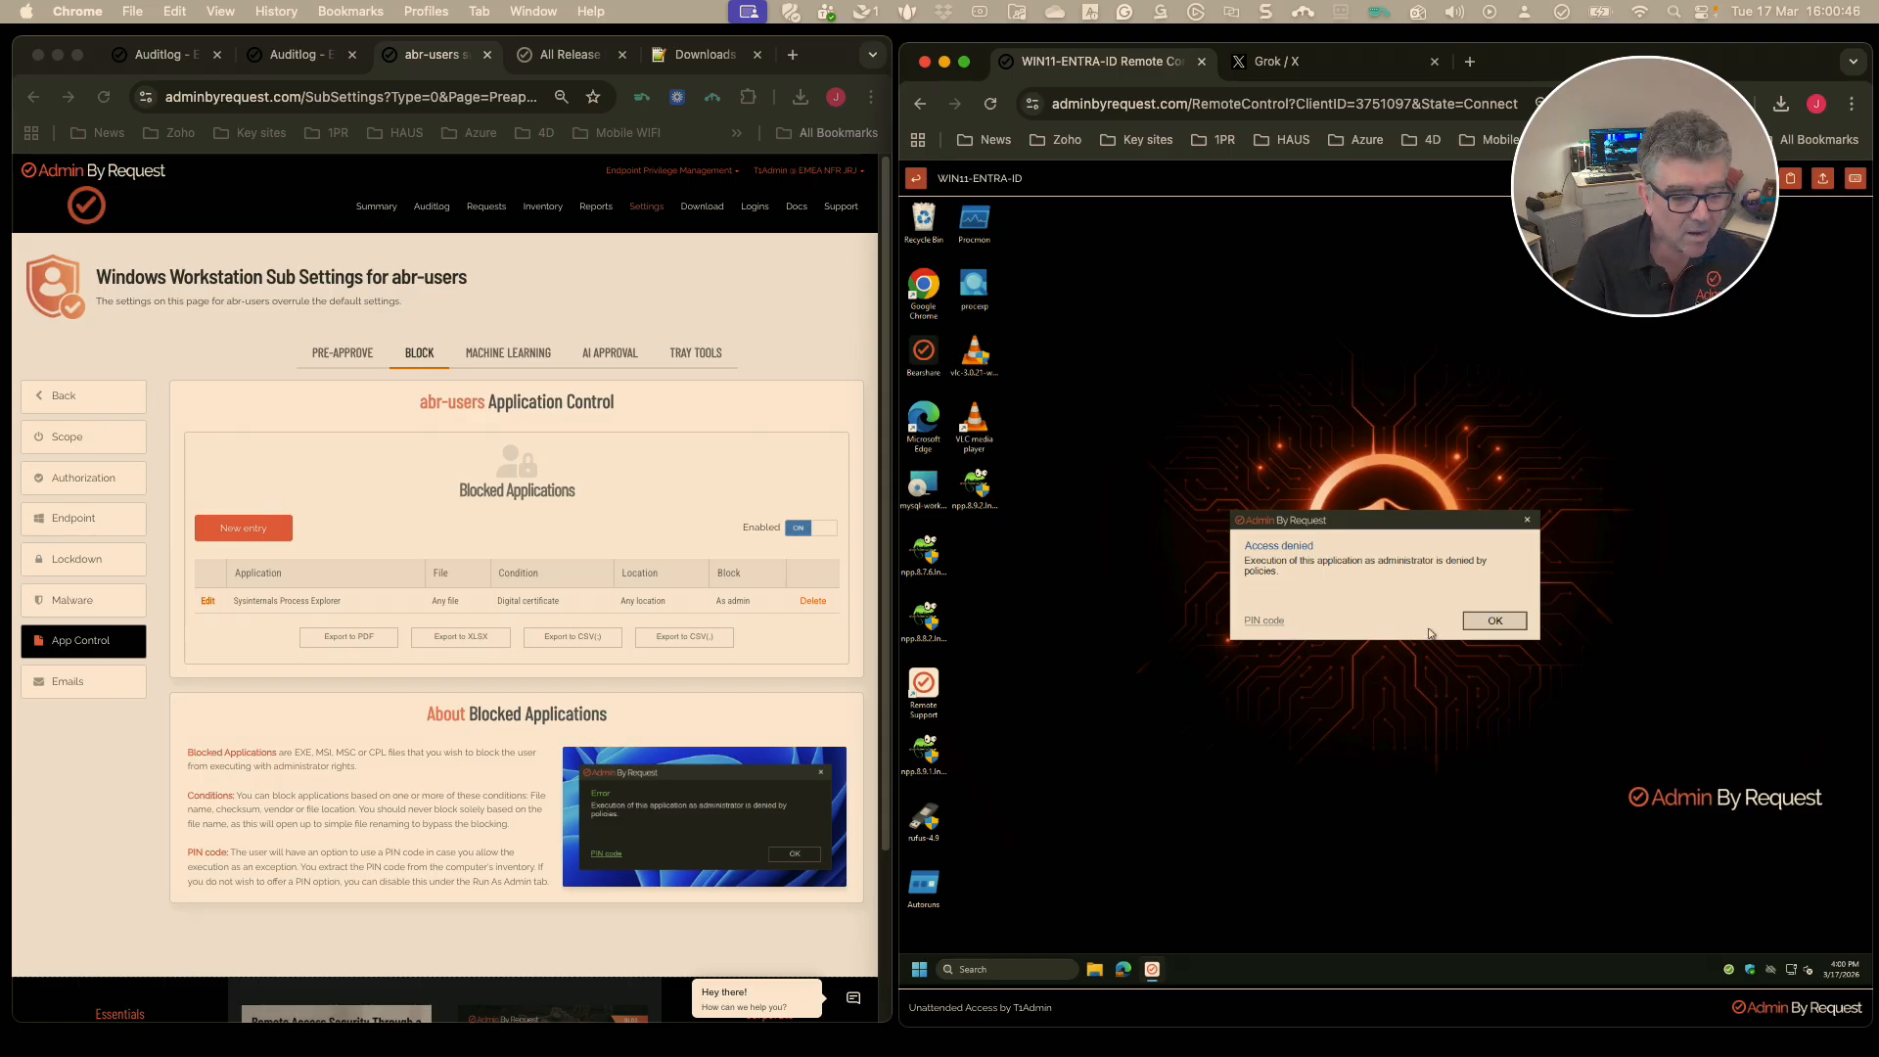
left_click(1481, 623)
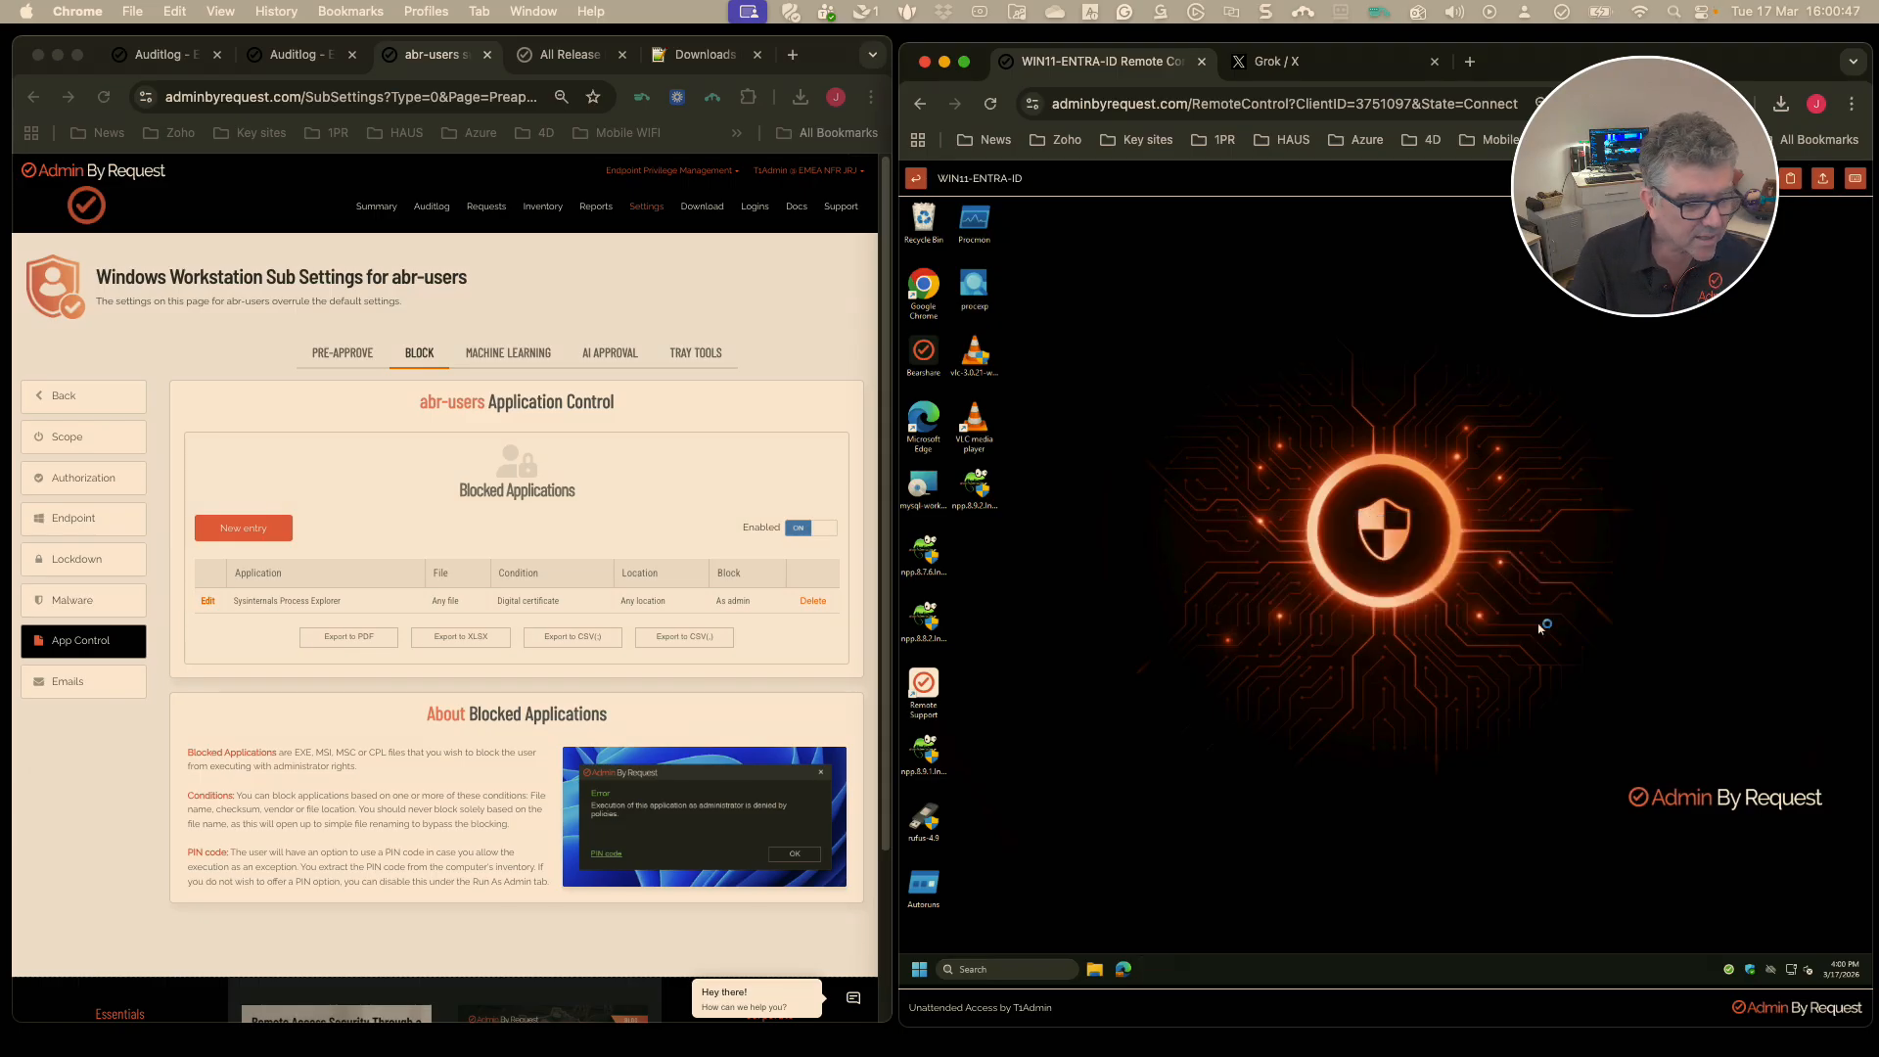
Delete the Process Explorer block entry for abr-users and retest running procexp as administrator on the remote desktop, cancelling the access request.
left_click(816, 604)
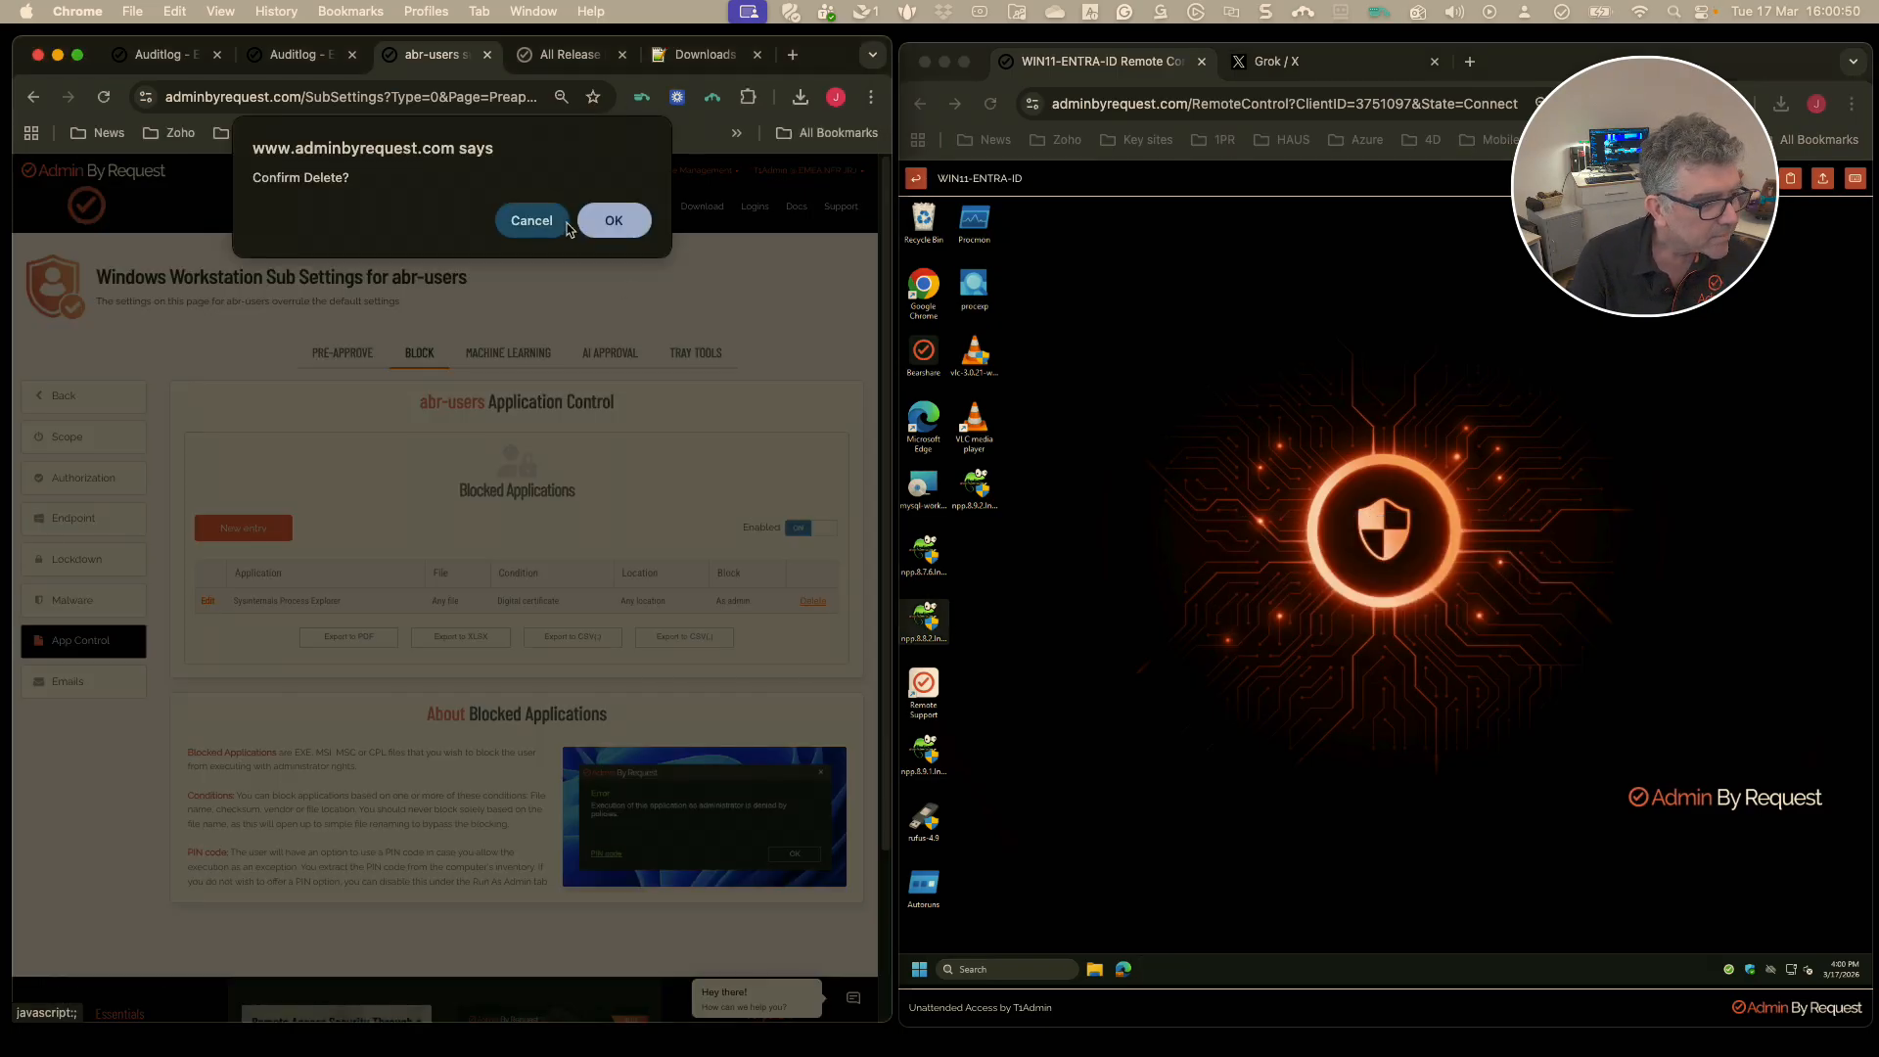
left_click(604, 219)
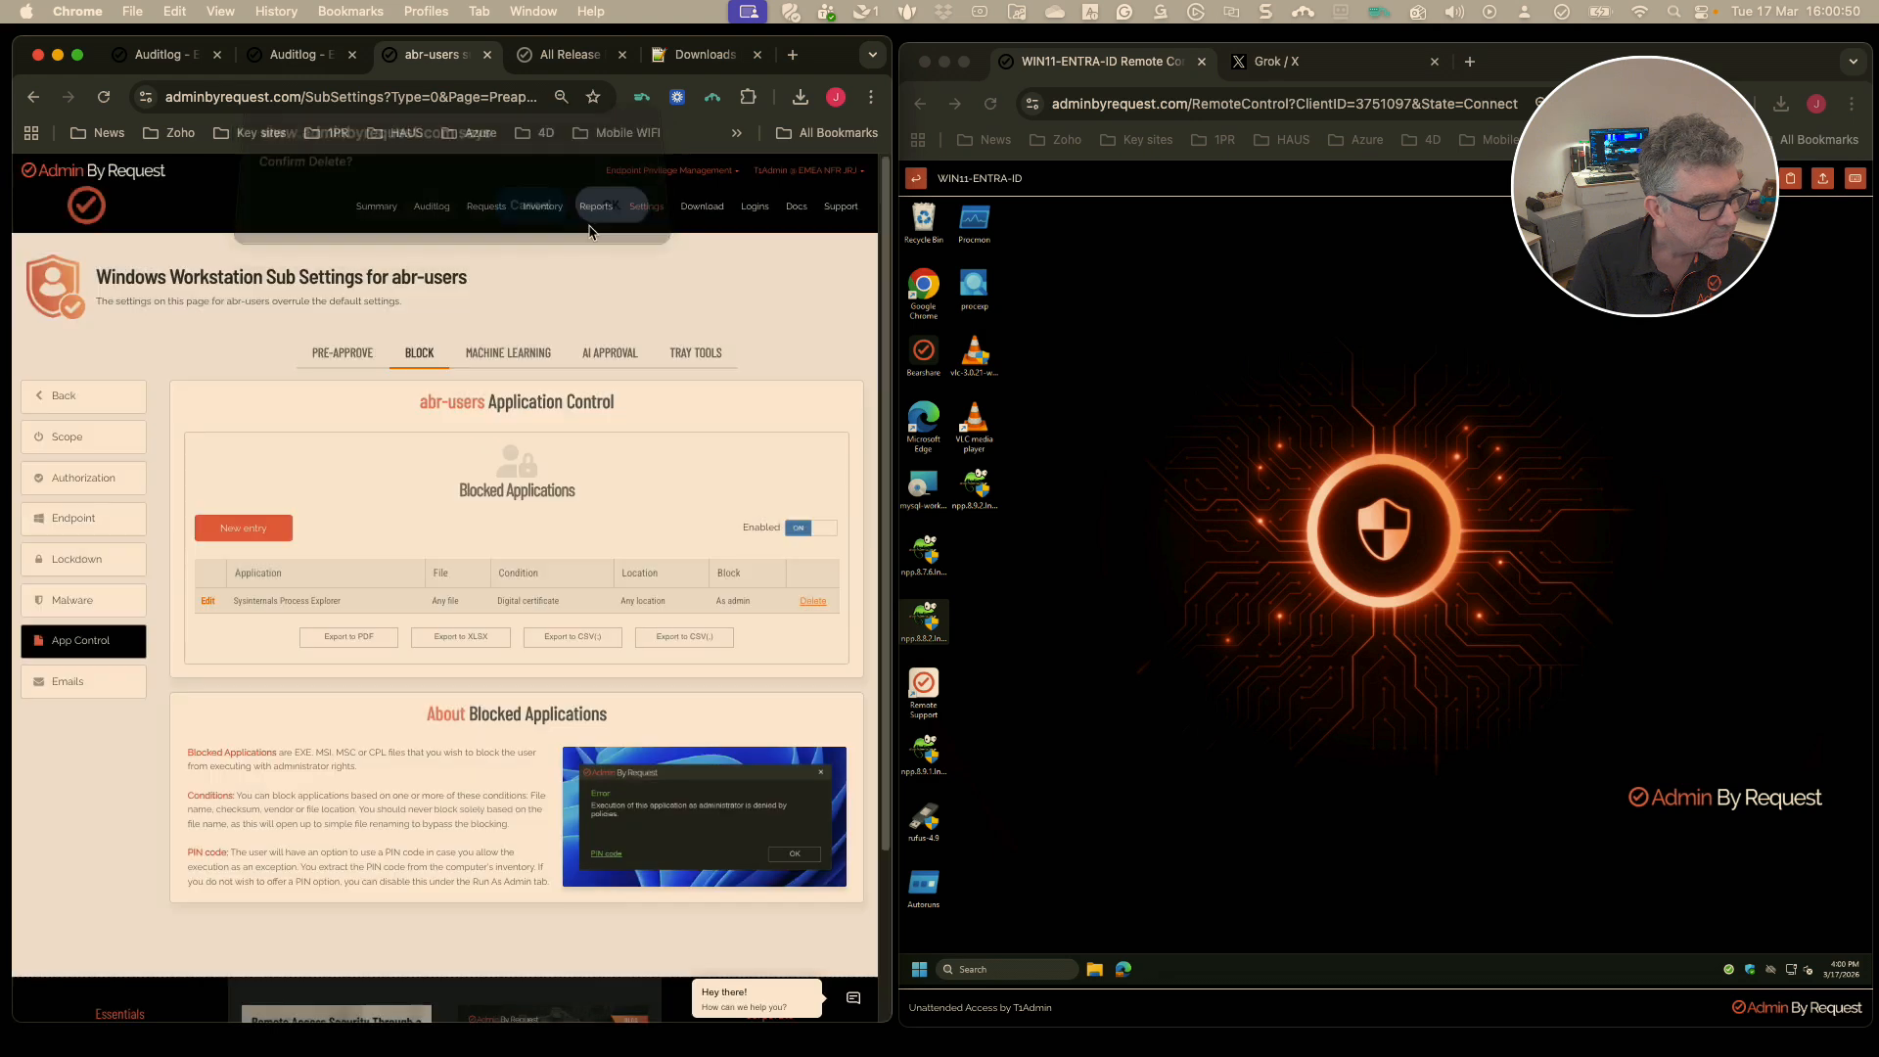
left_click(1069, 654)
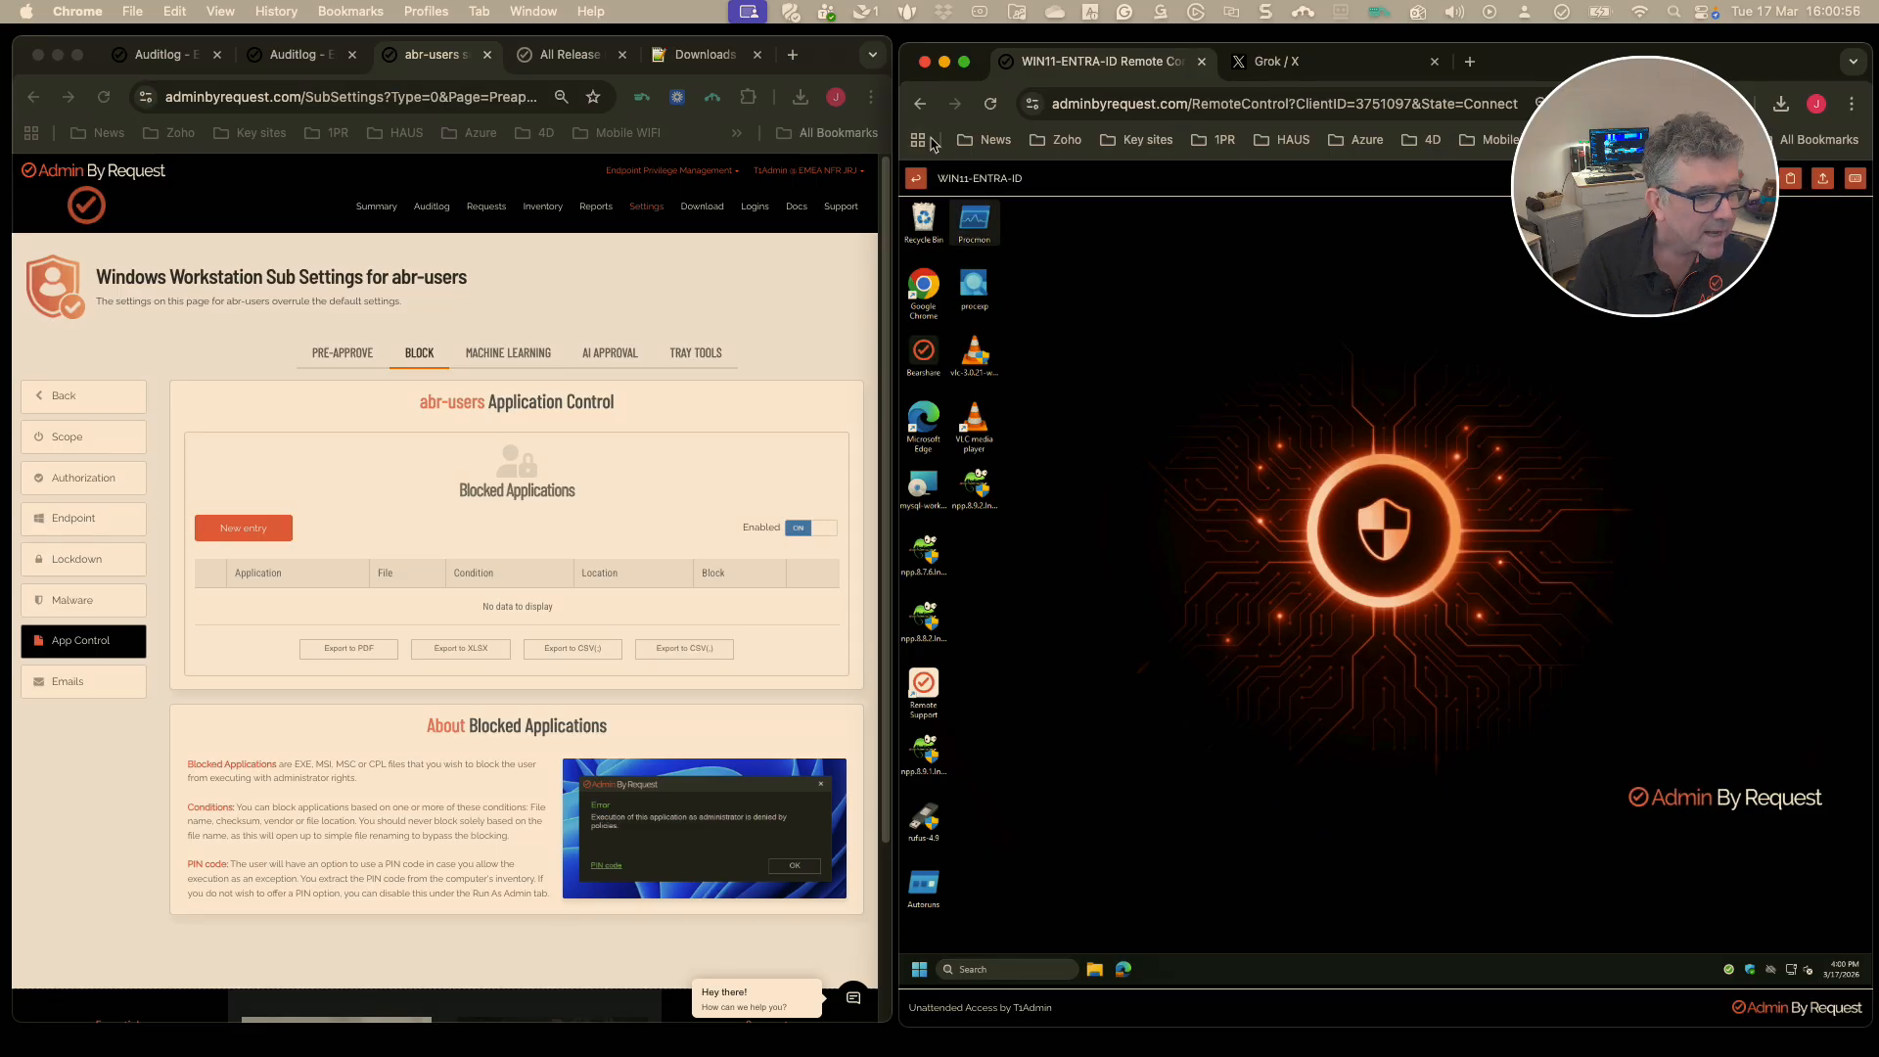
right_click(960, 285)
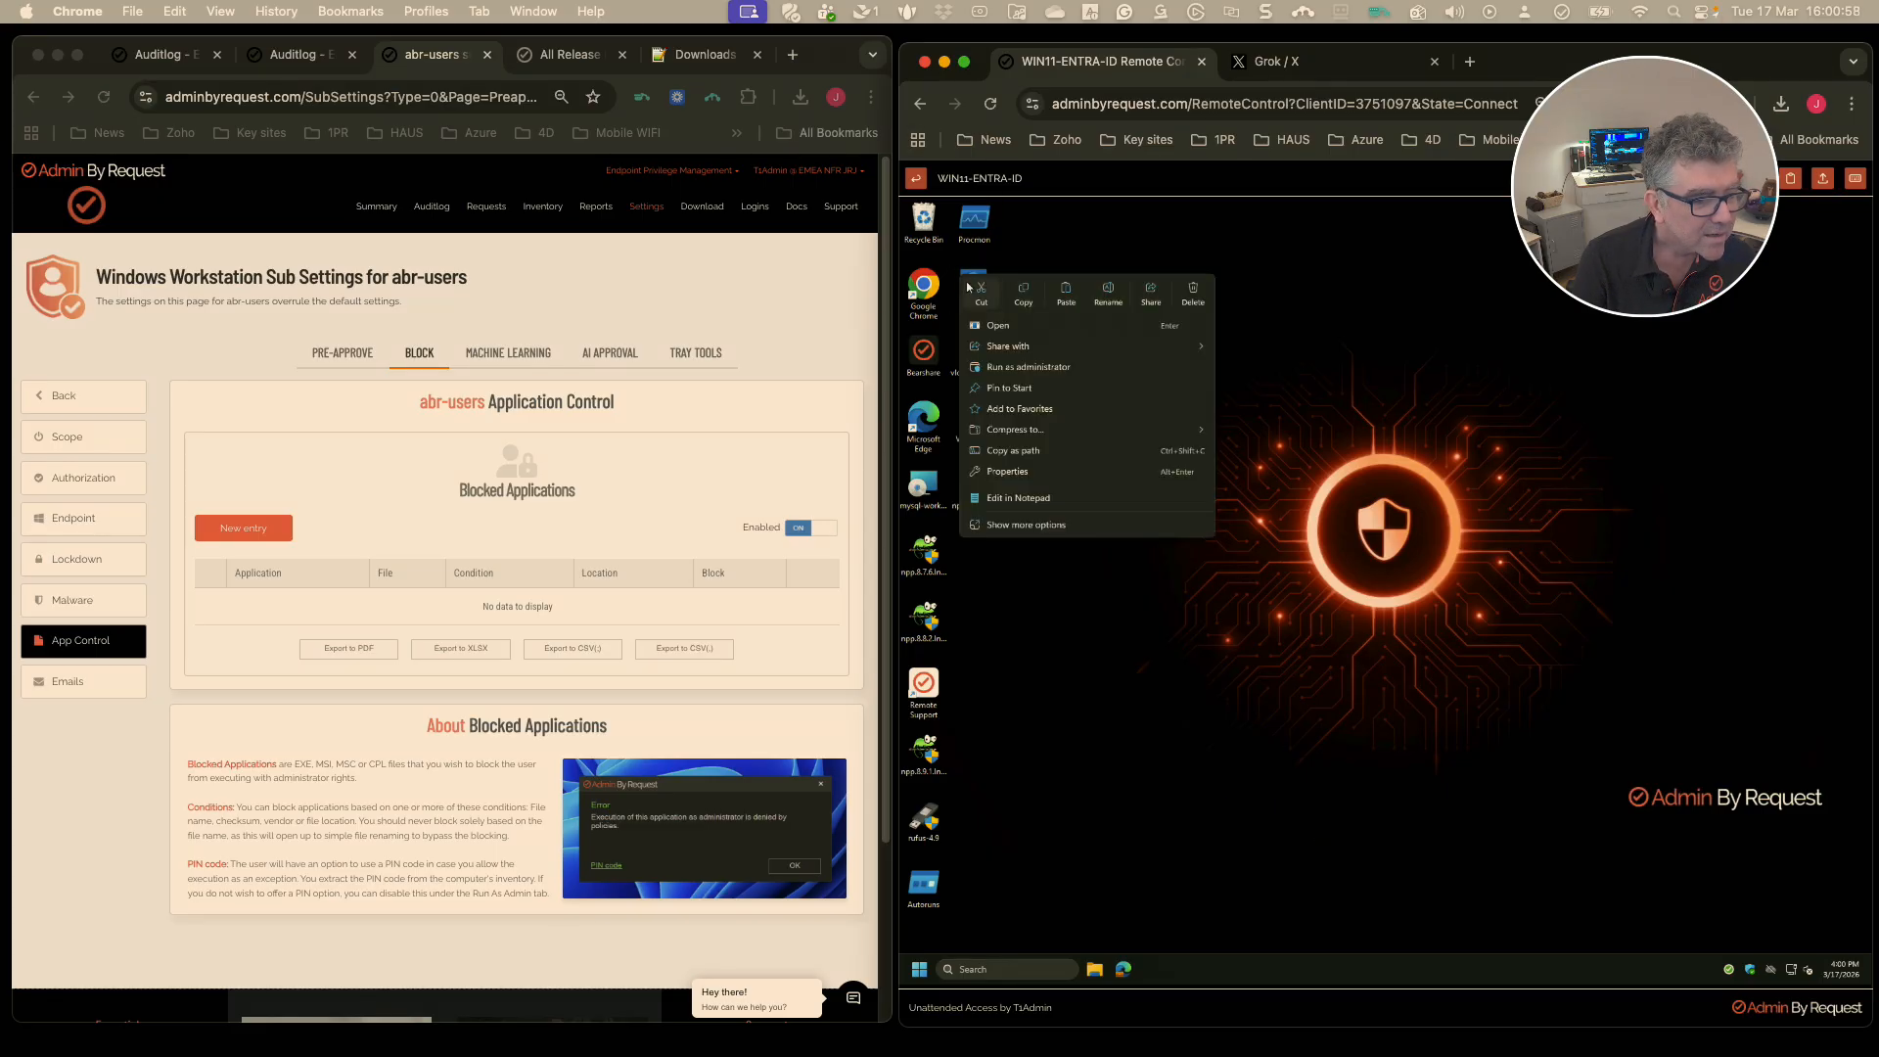
left_click(1107, 367)
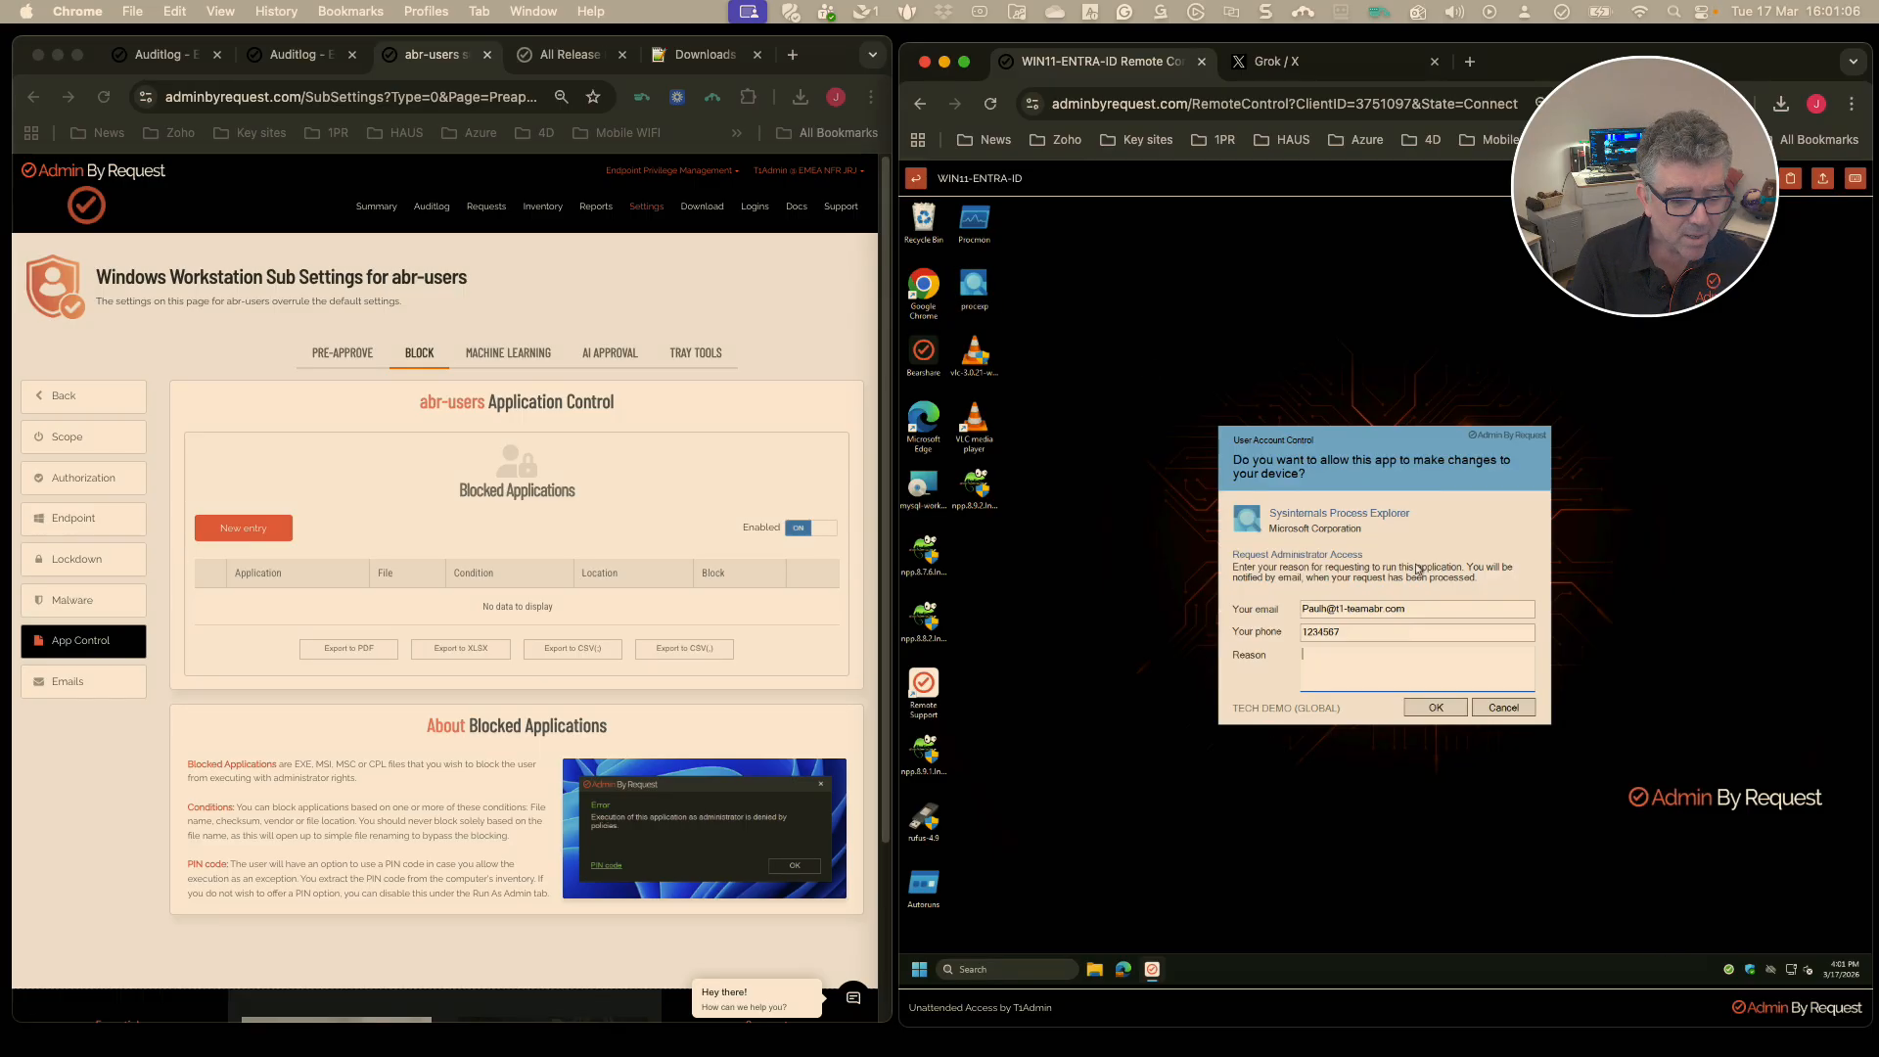
left_click(1511, 712)
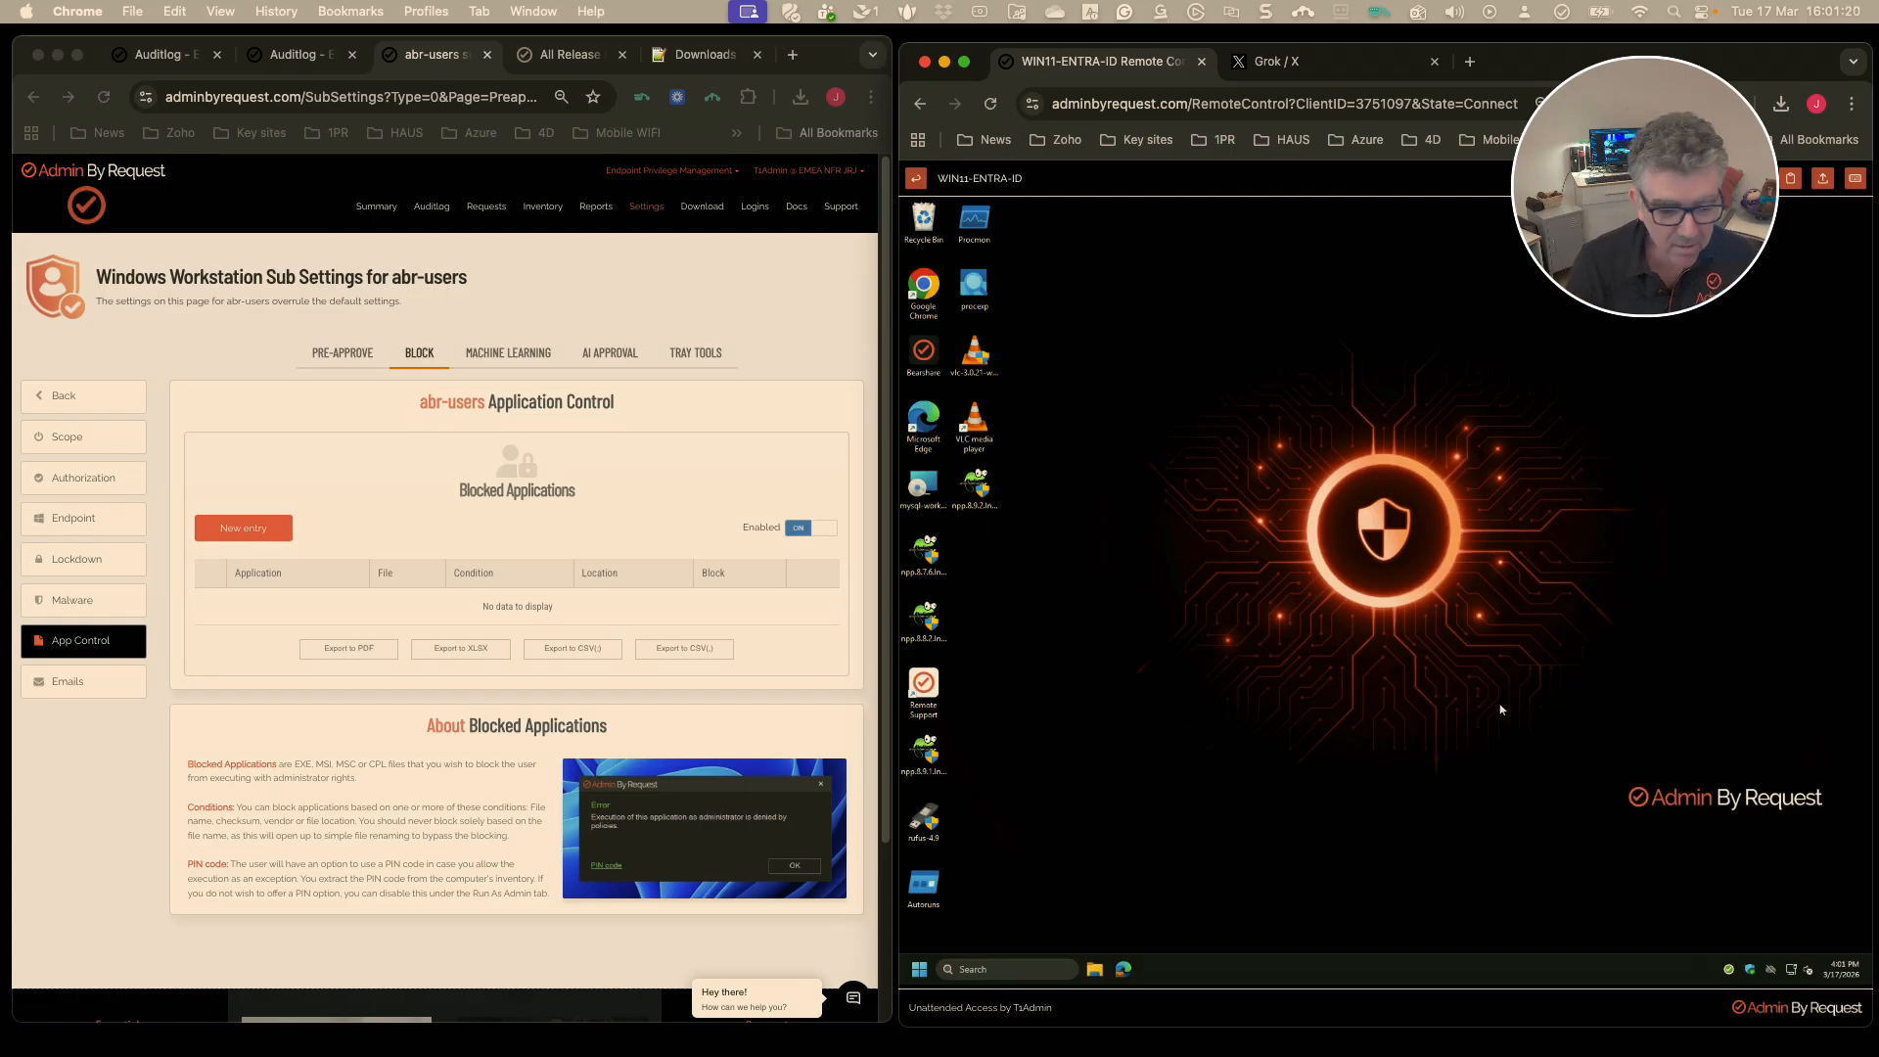
Highlight the version-based application control paragraph in the 8.7 release notes and return to the abr-users pre-approved applications.
left_click(331, 349)
left_click(563, 57)
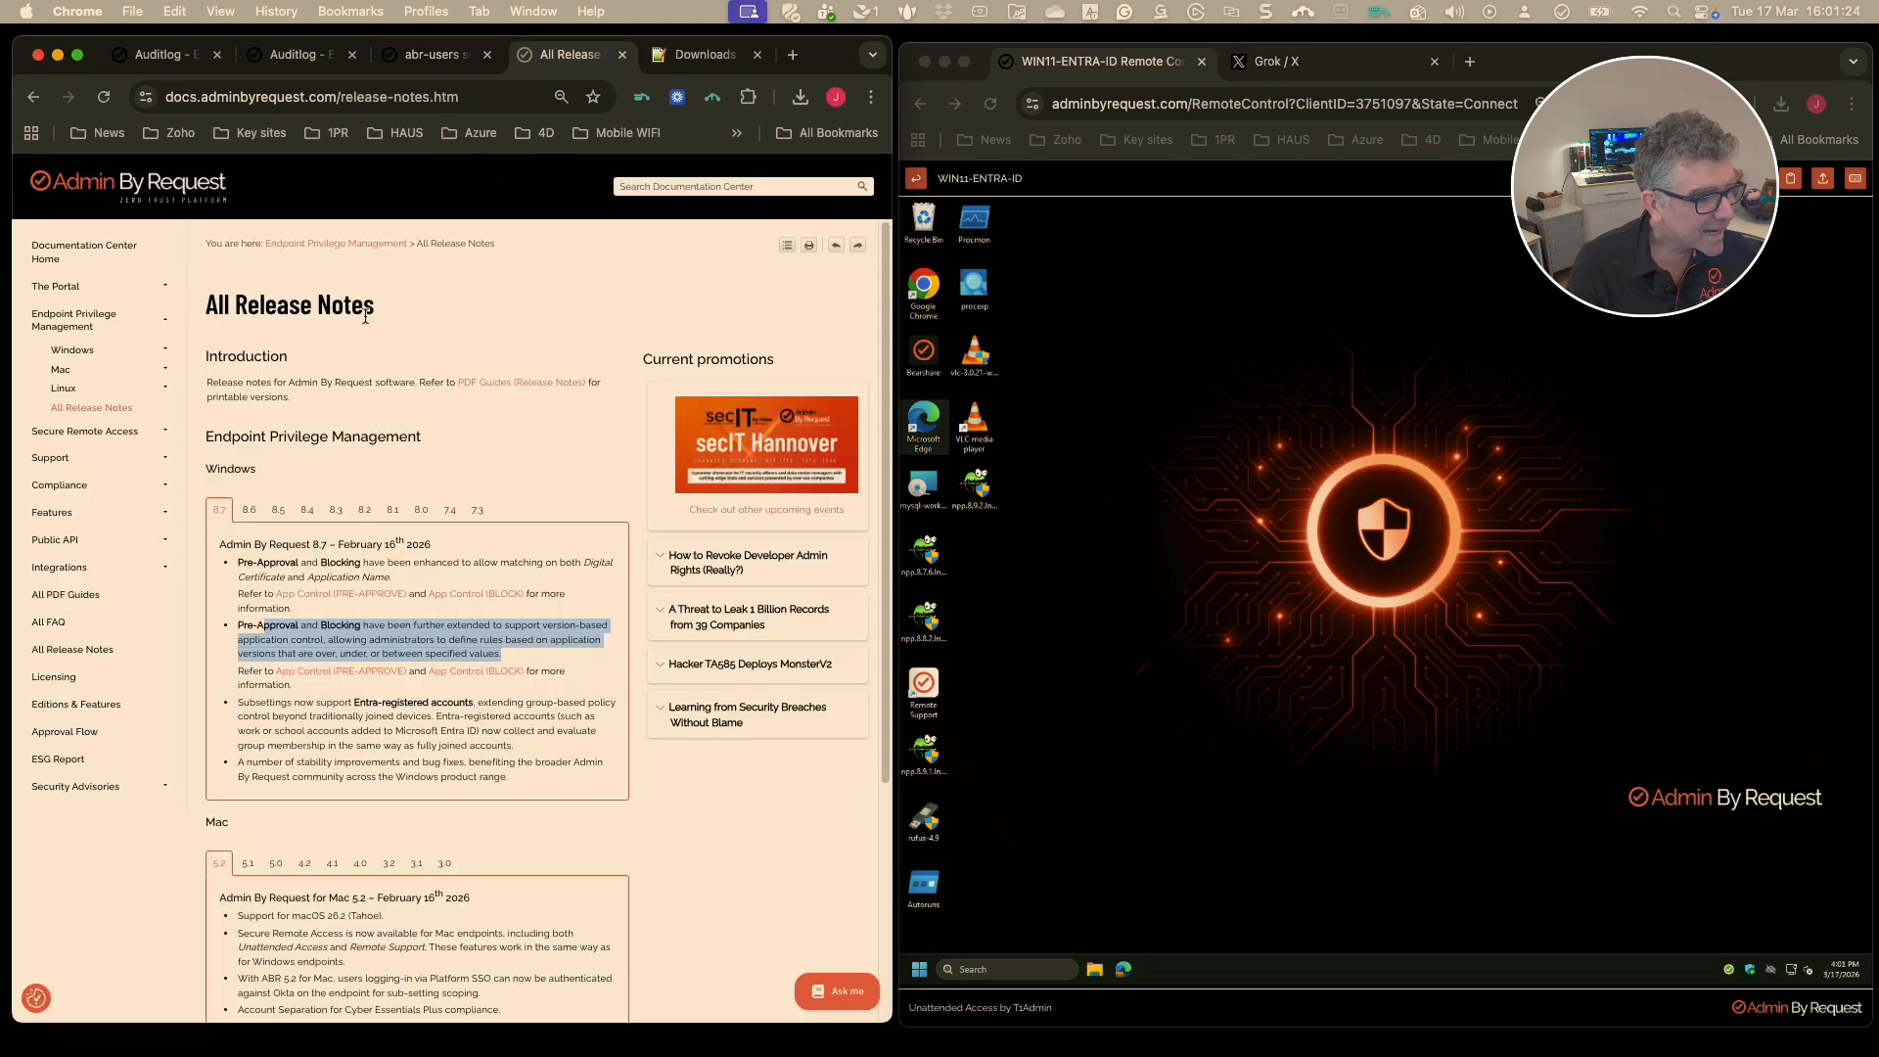
left_click(391, 634)
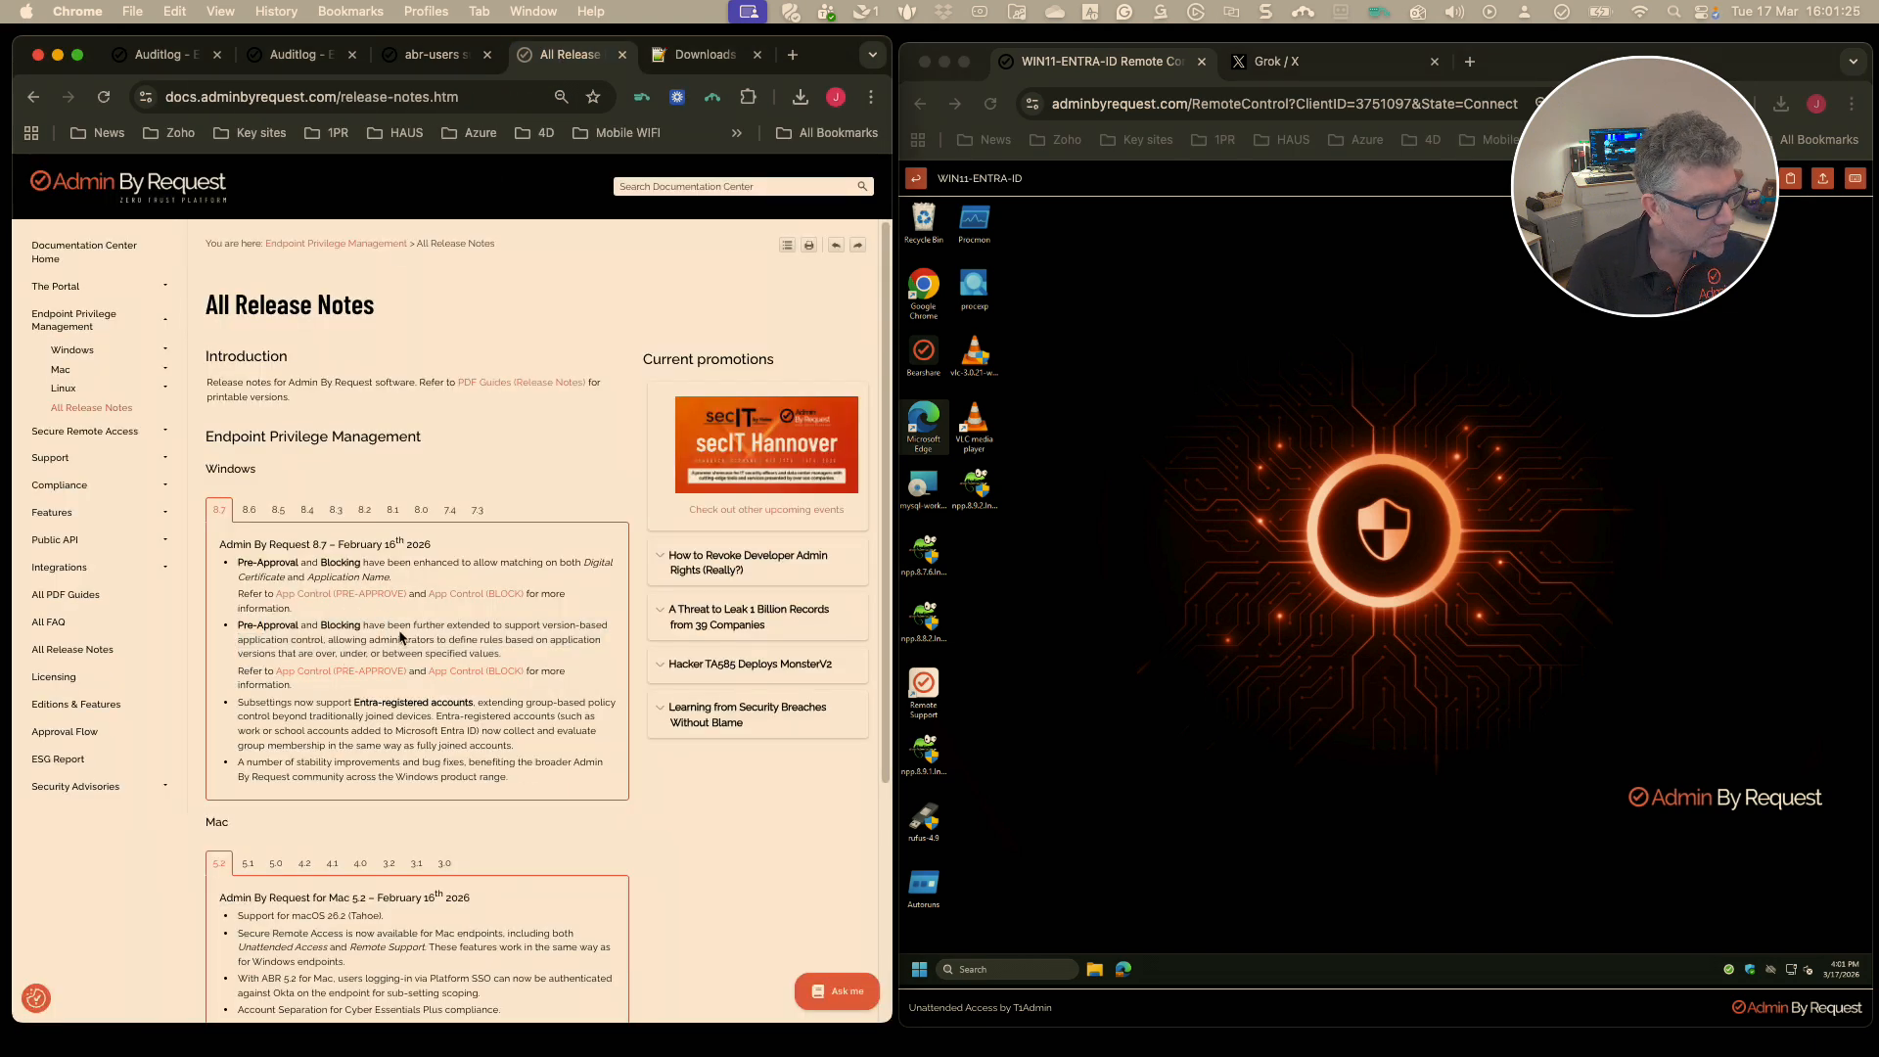
triple_click(509, 654)
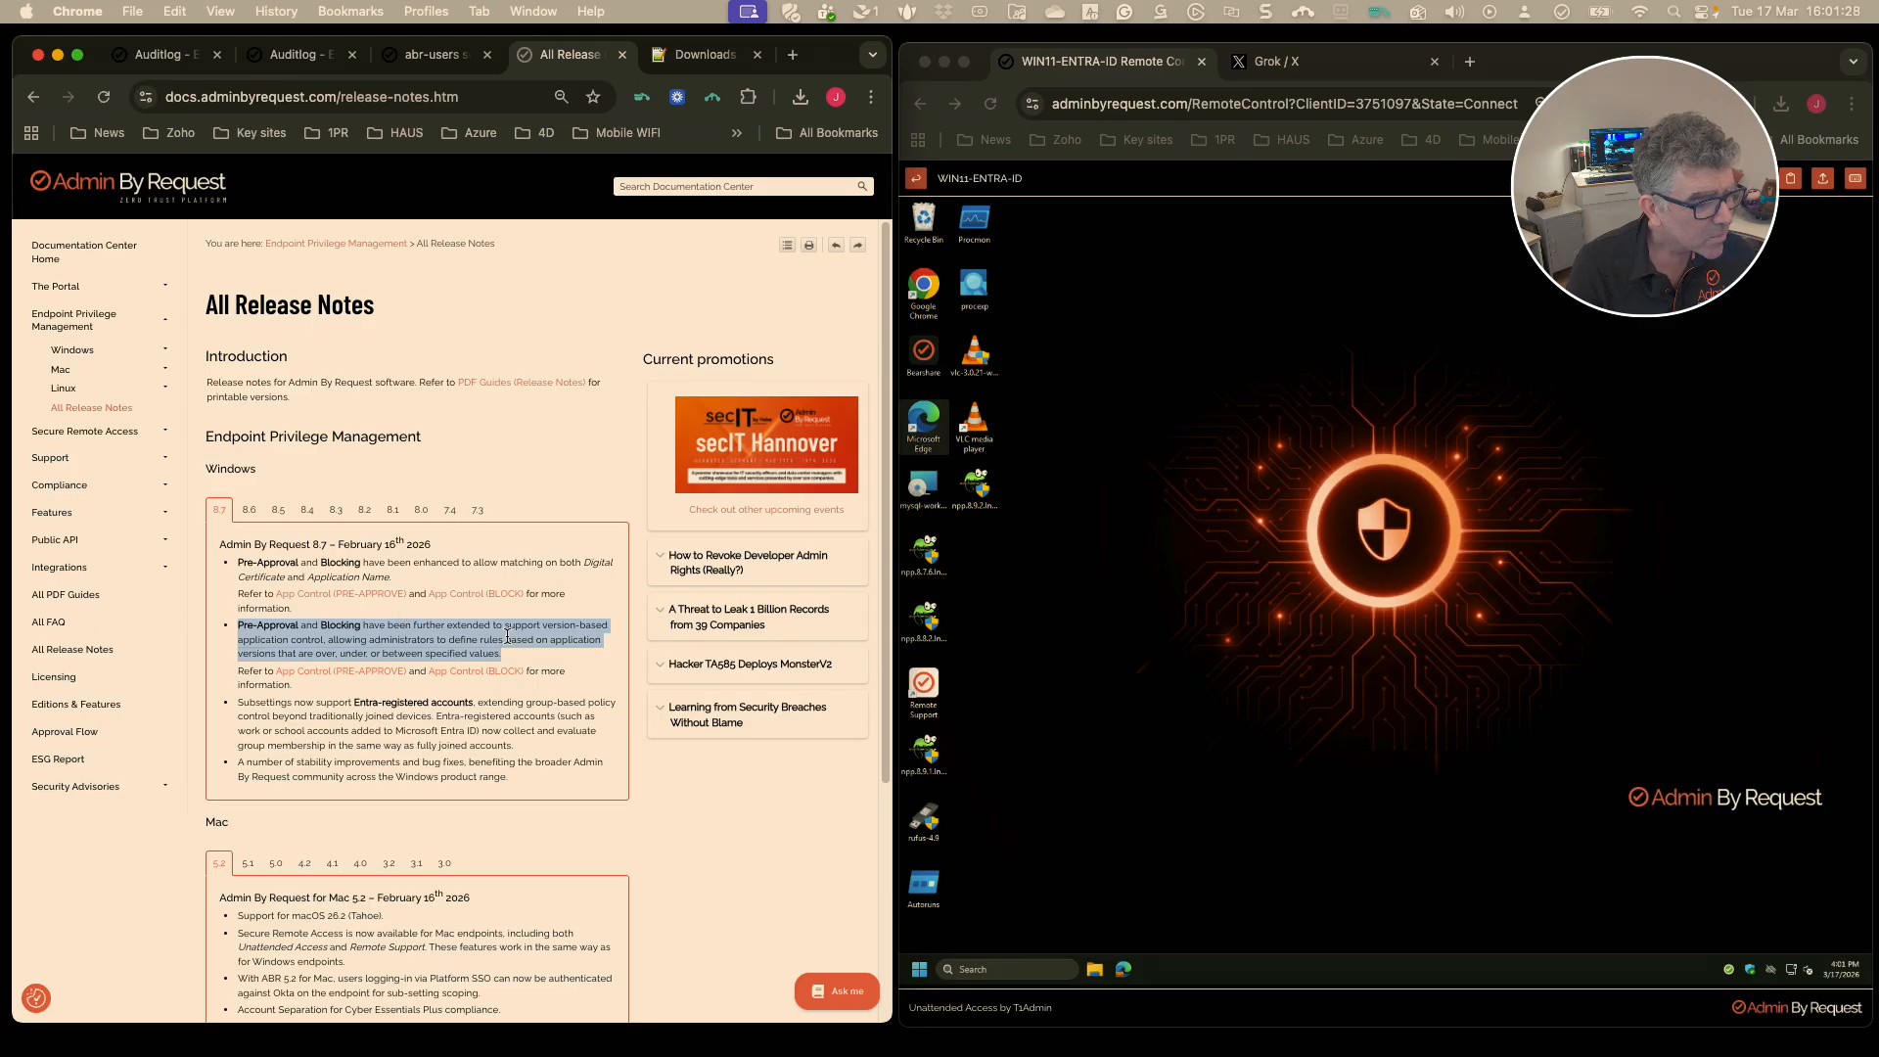
left_click(421, 59)
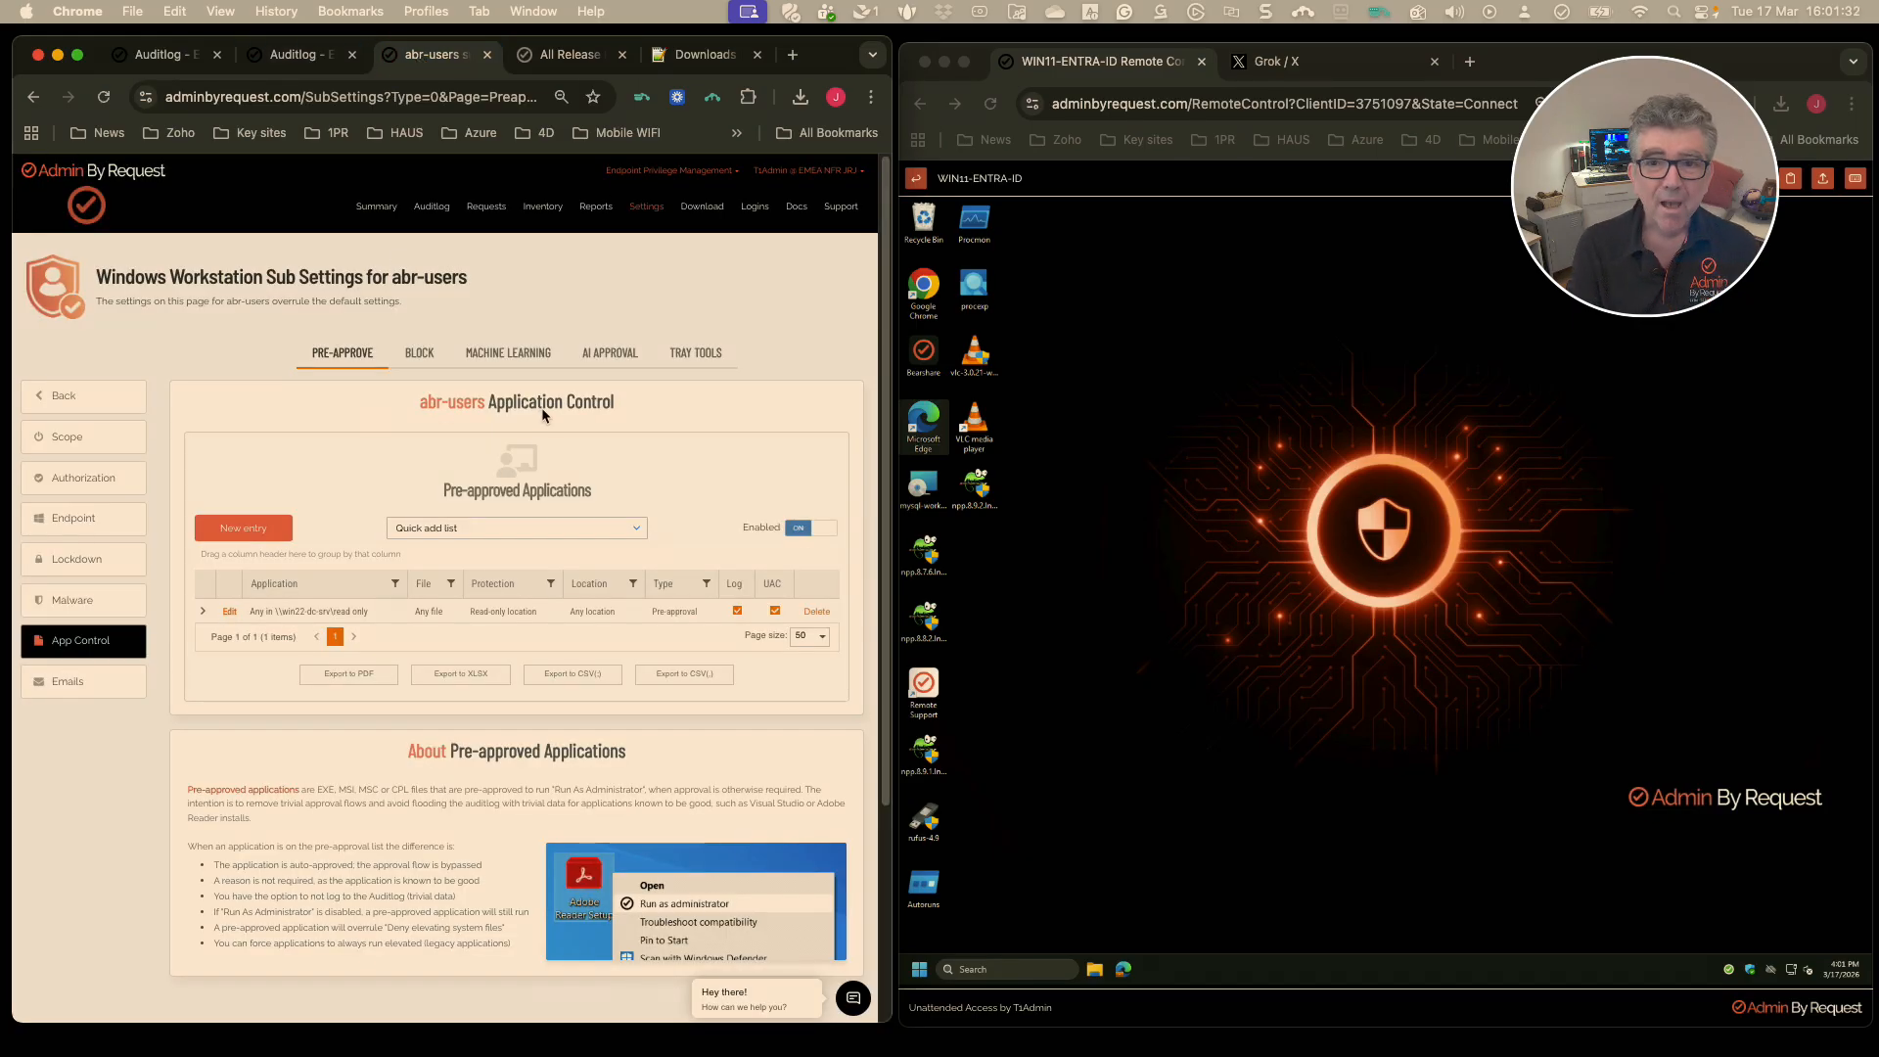
Try running the npp.8.9.2 installer on the remote desktop and cancel the administrator access request.
left_click(1207, 705)
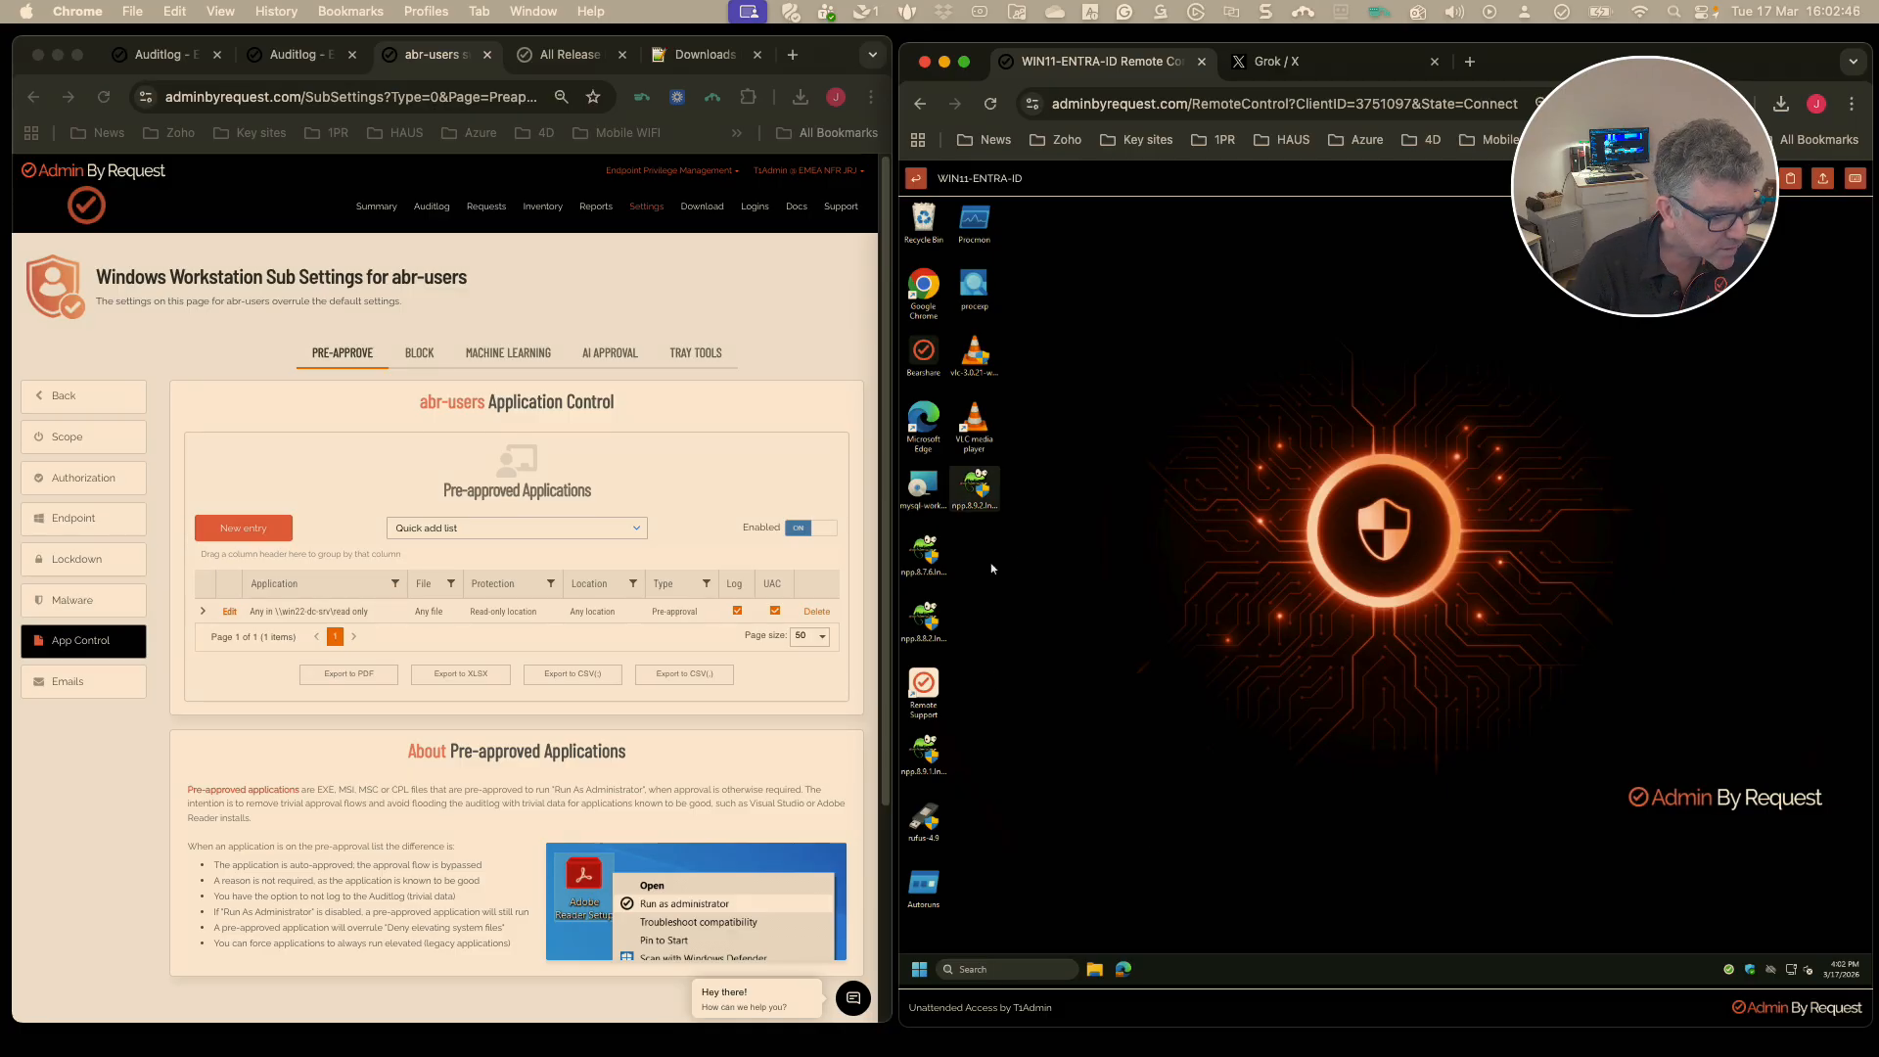
double_click(975, 484)
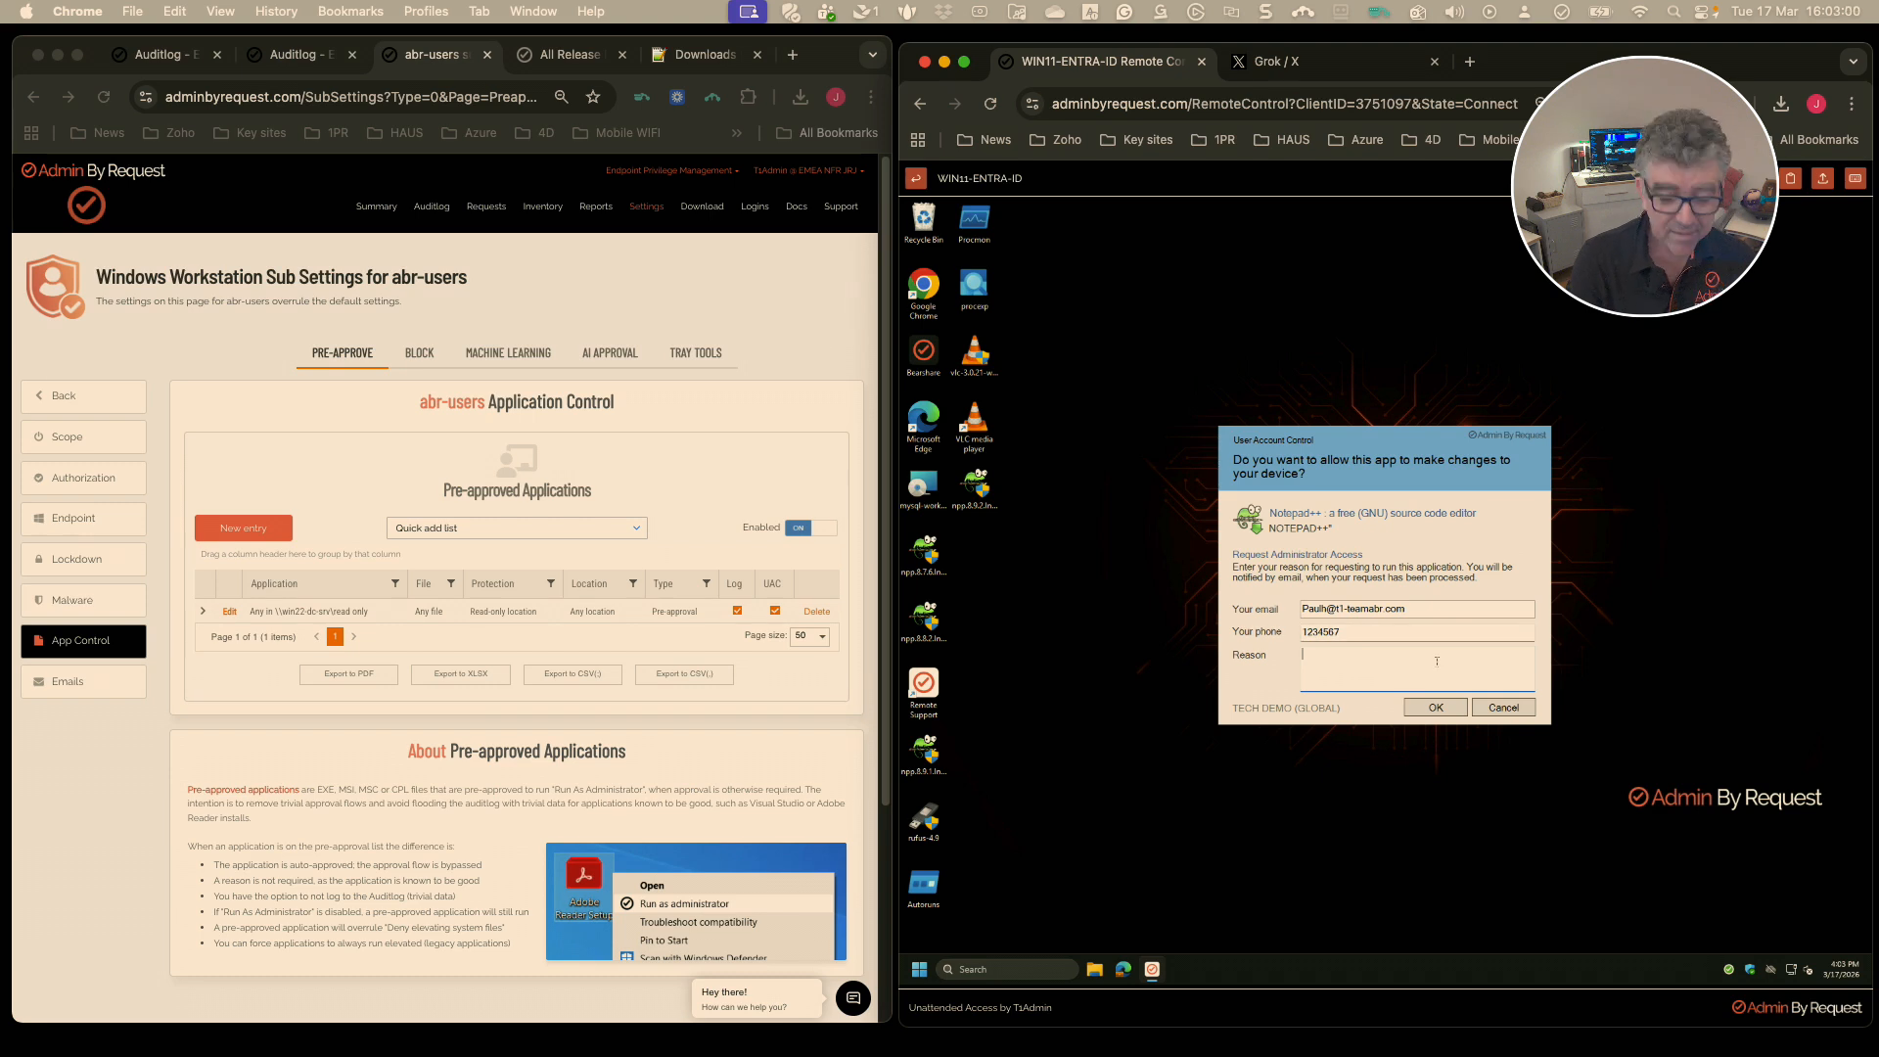
left_click(1495, 708)
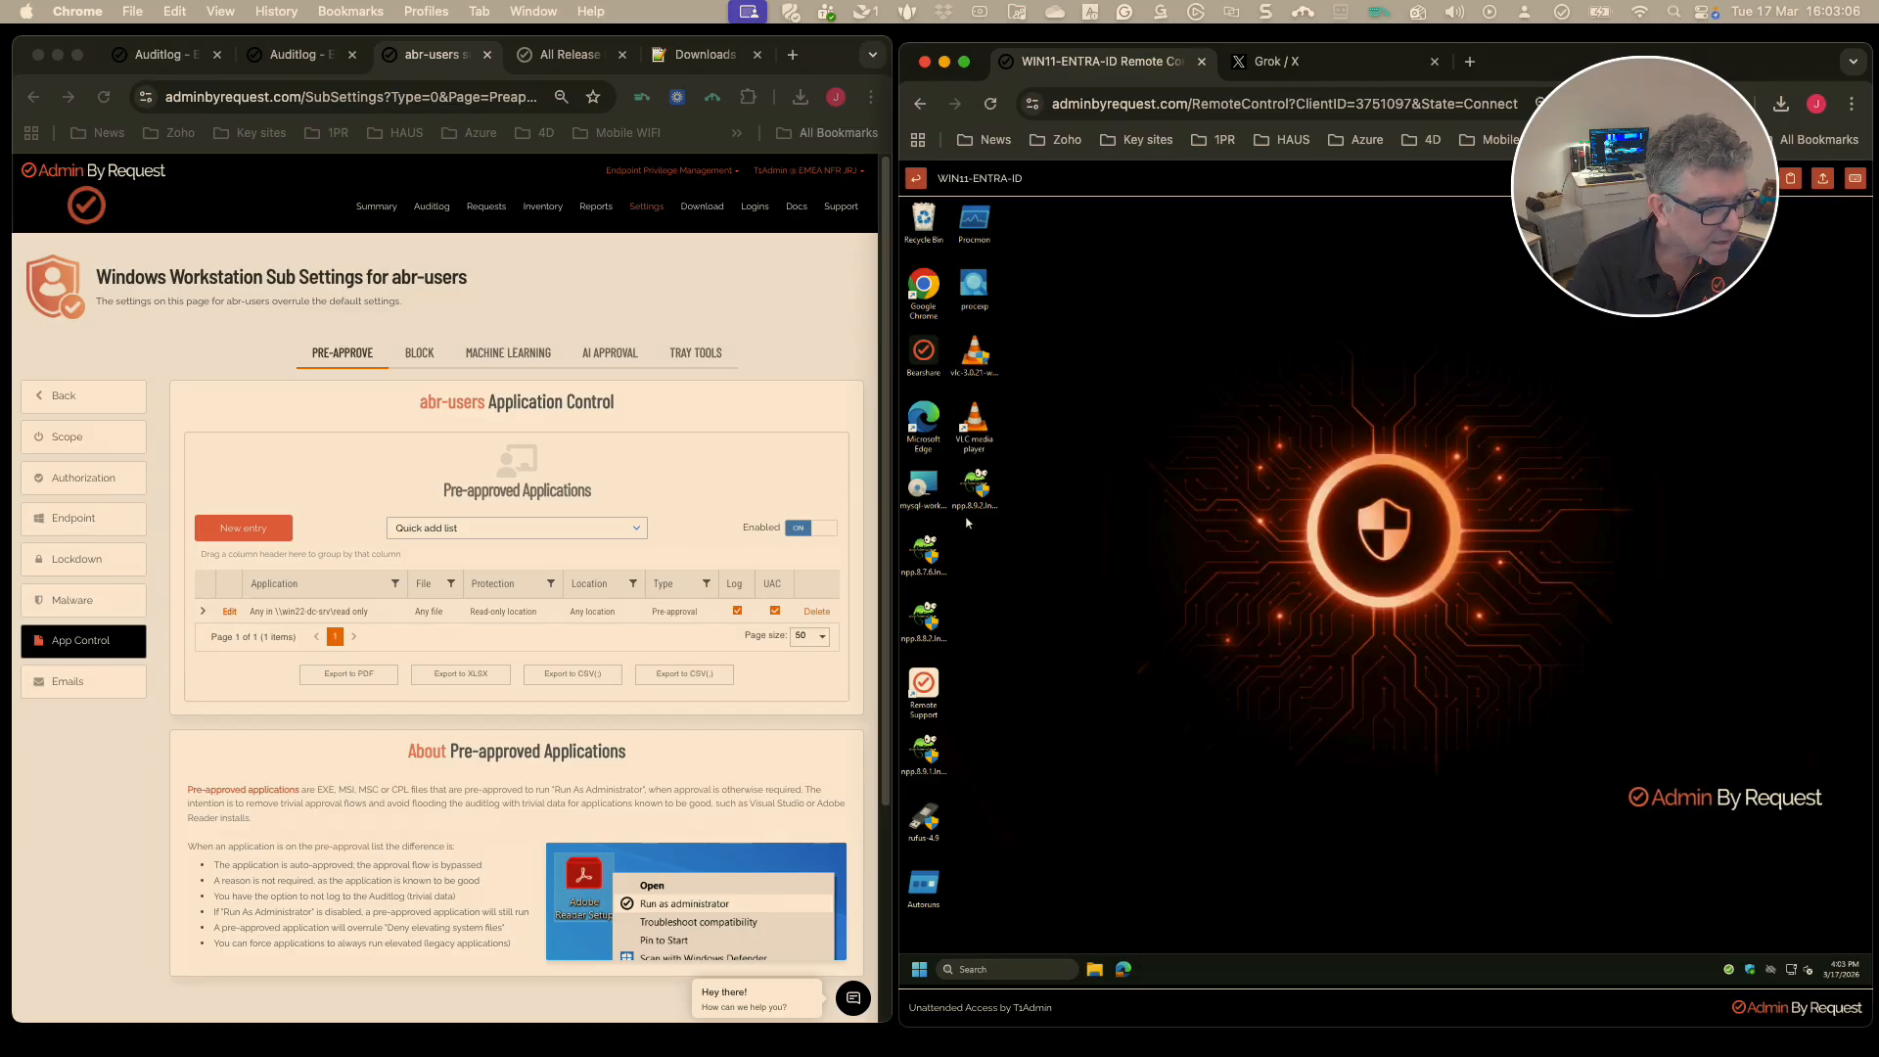
Turn off "Require approval" and "Require reason" for Run As Admin in the abr-users authorization settings and save.
left_click(84, 486)
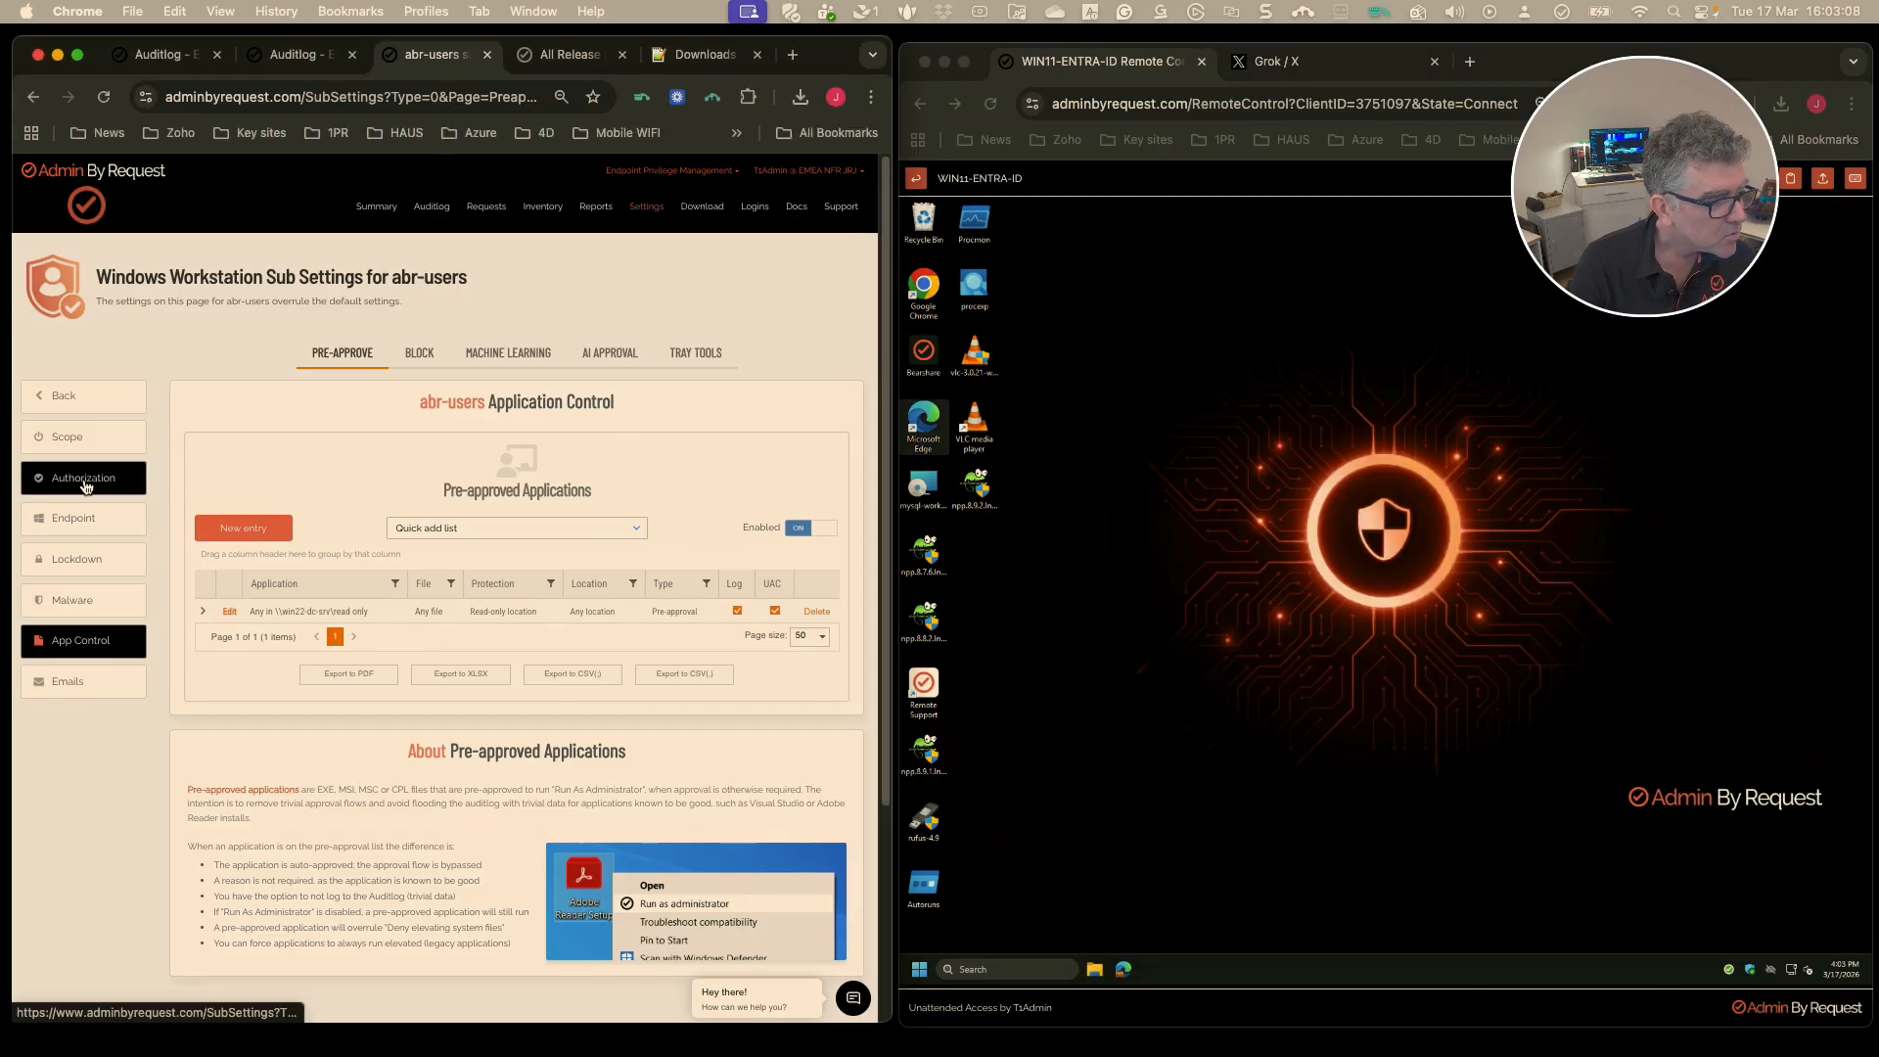
left_click(84, 485)
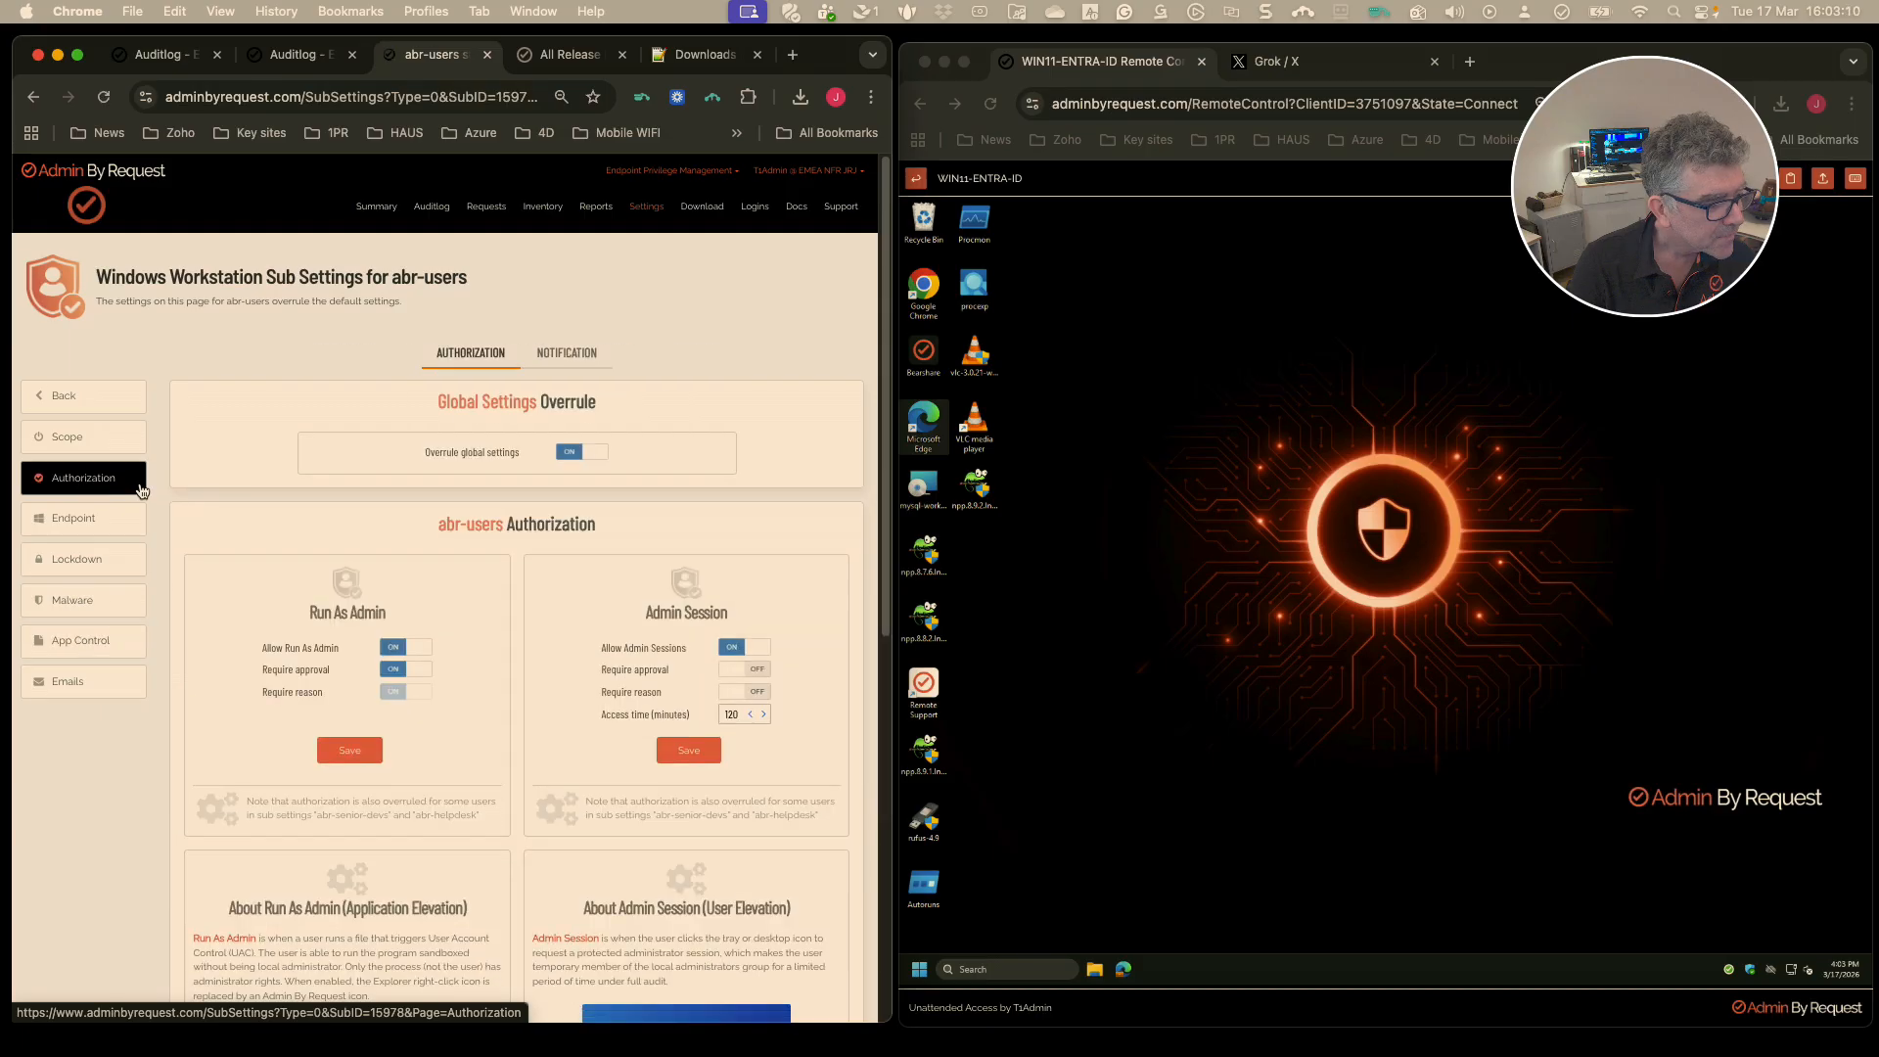
left_click(411, 671)
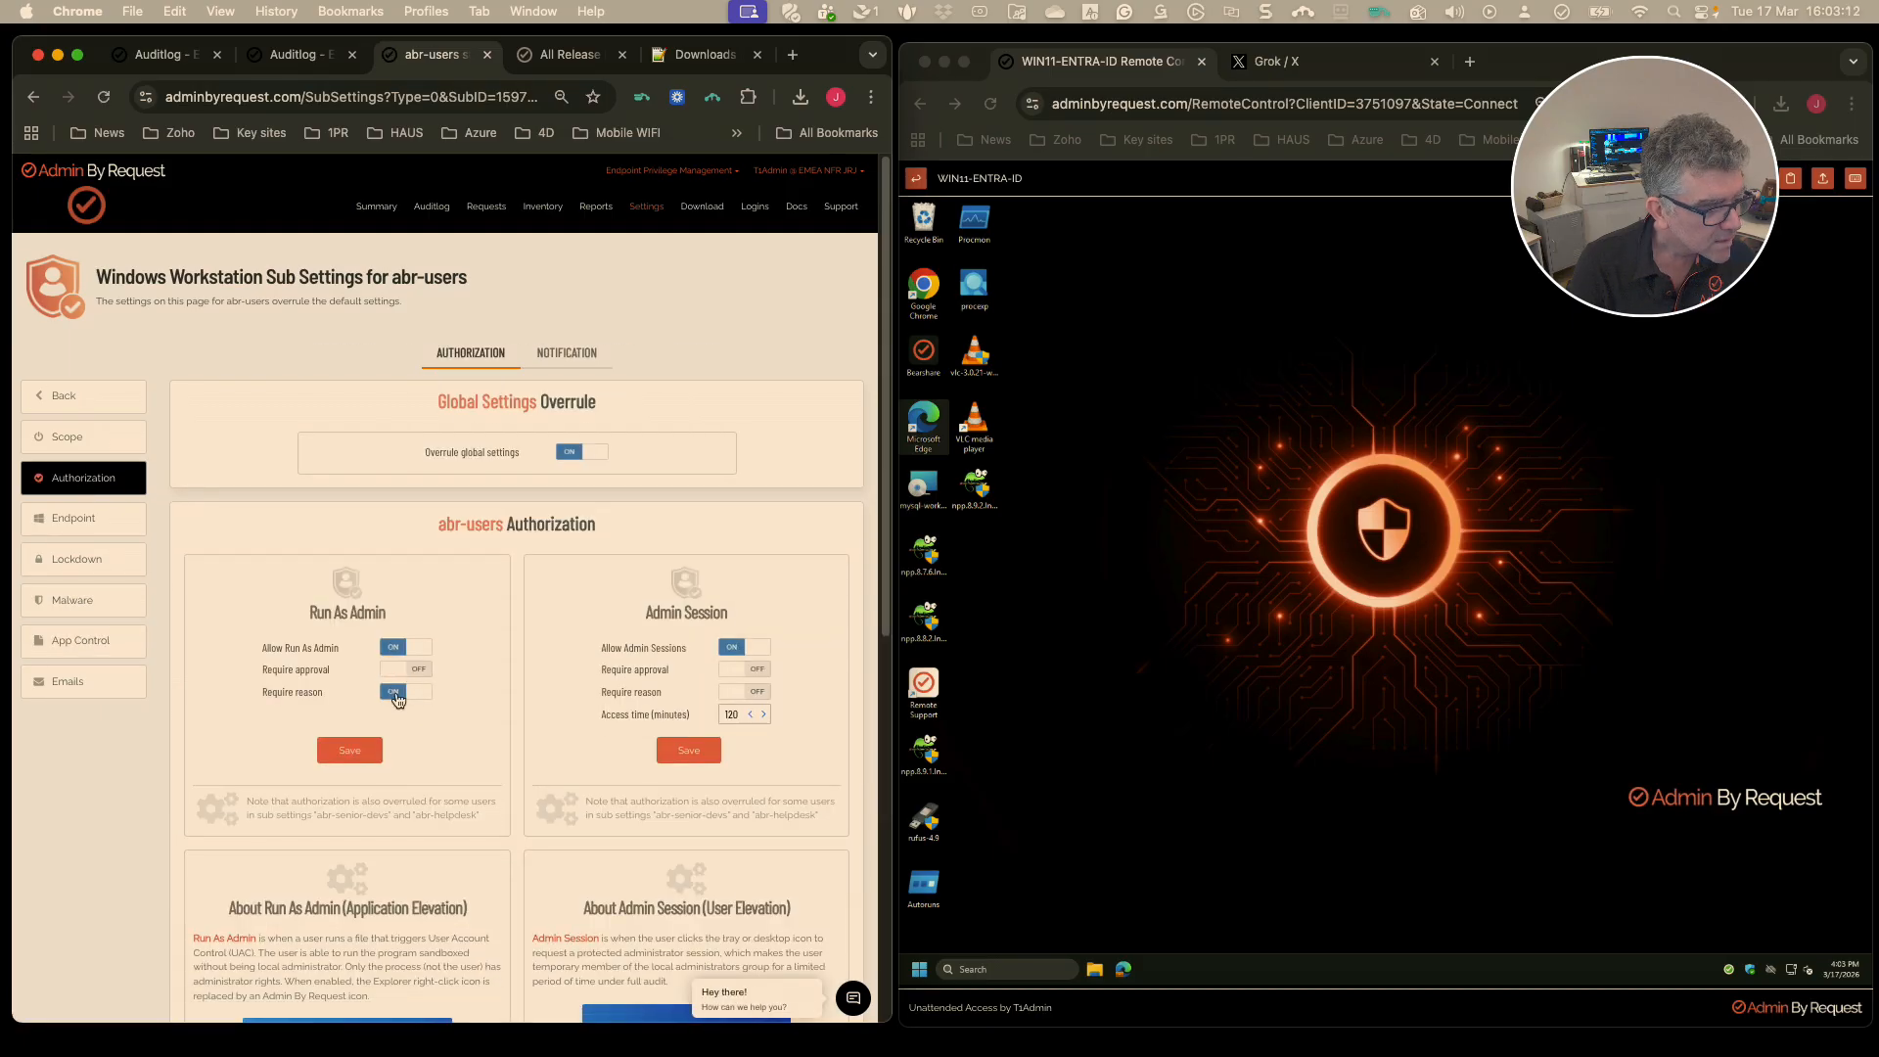
left_click(396, 693)
left_click(350, 748)
Run the npp.8.9.2 installer on the remote desktop, allow the elevation, and dismiss the resulting message.
left_click(1167, 717)
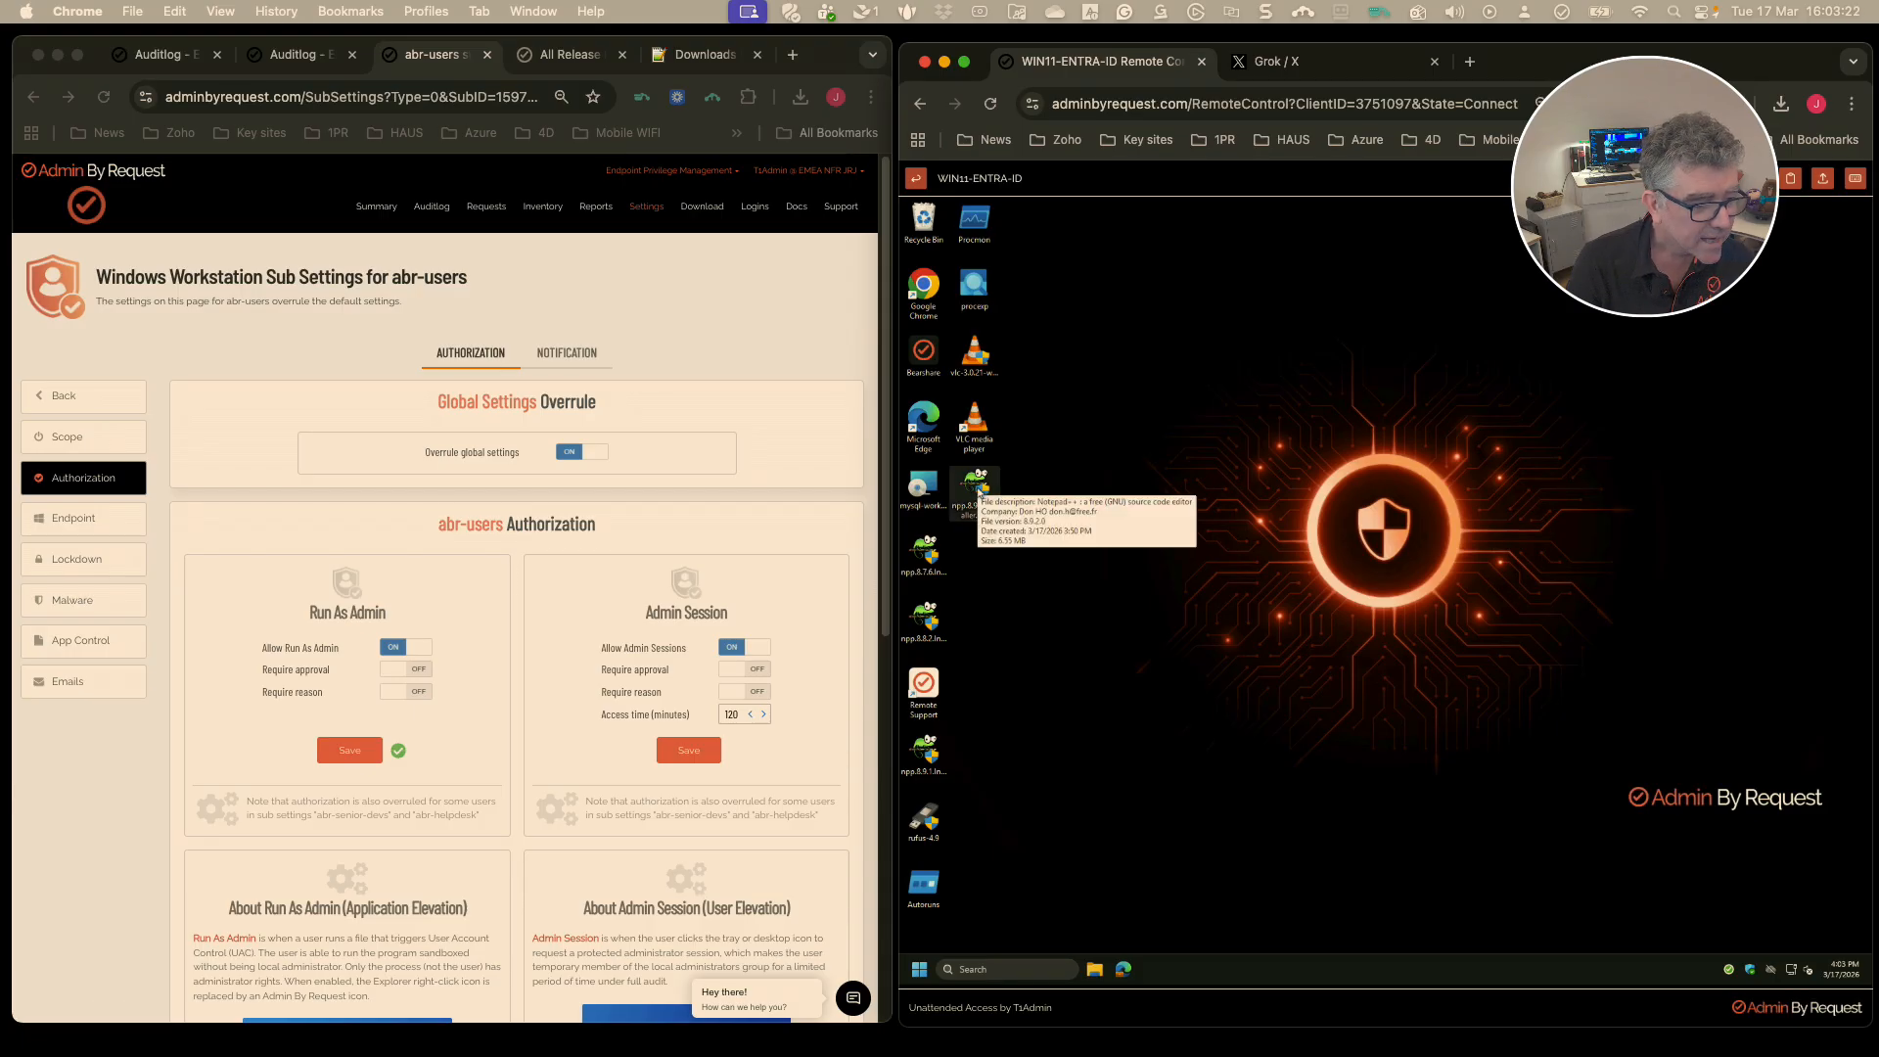
double_click(978, 491)
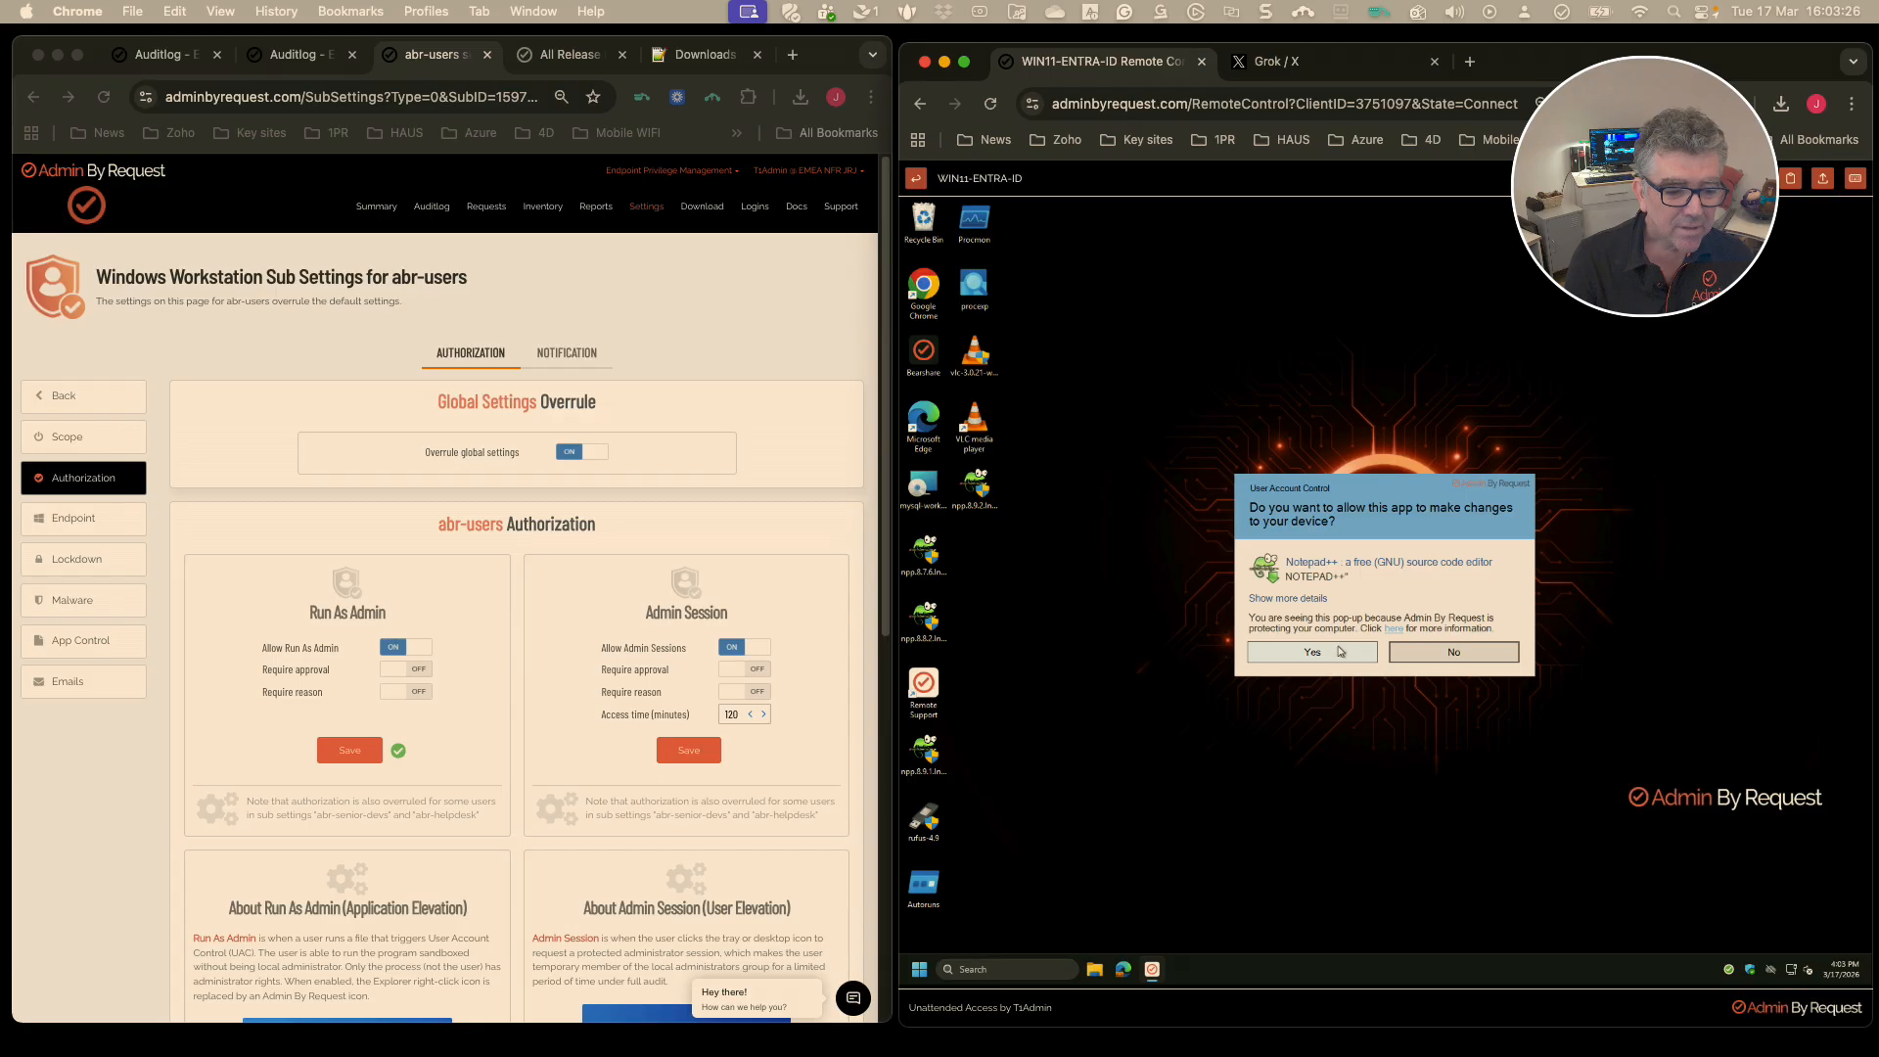
left_click(1312, 653)
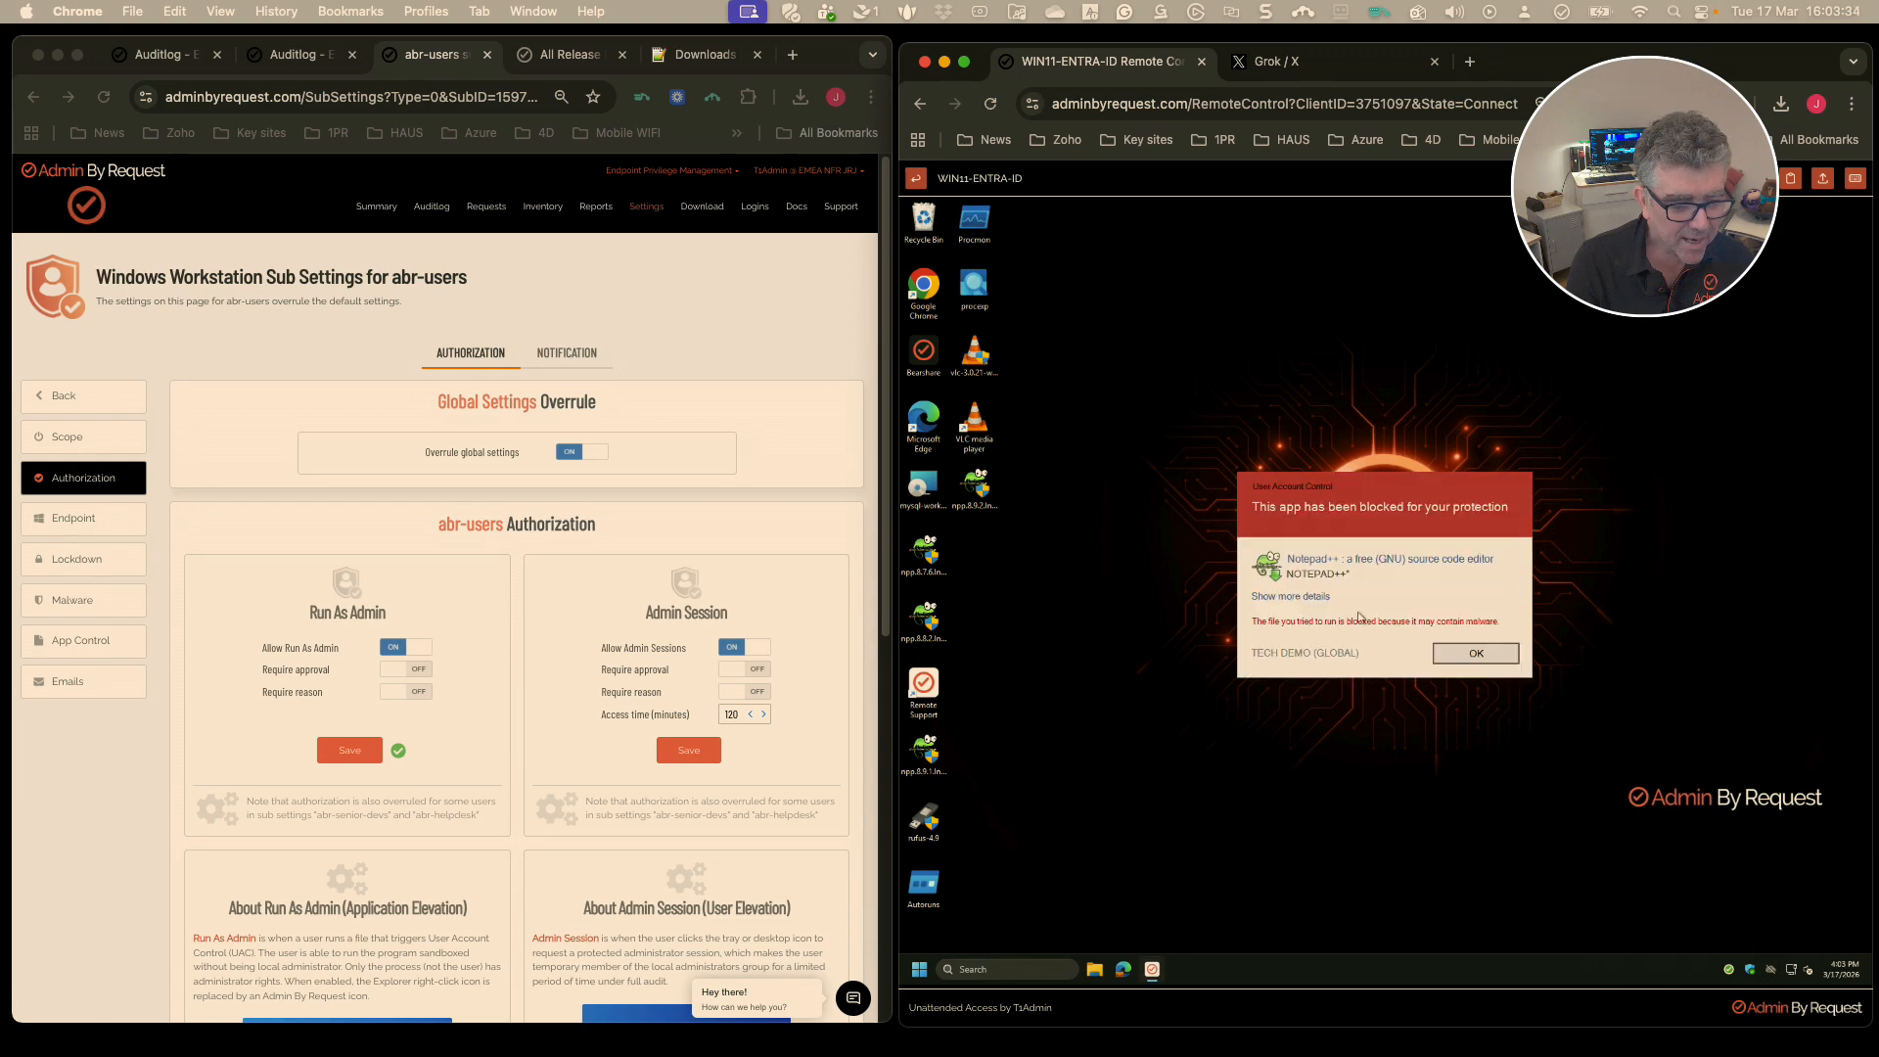
left_click(1482, 659)
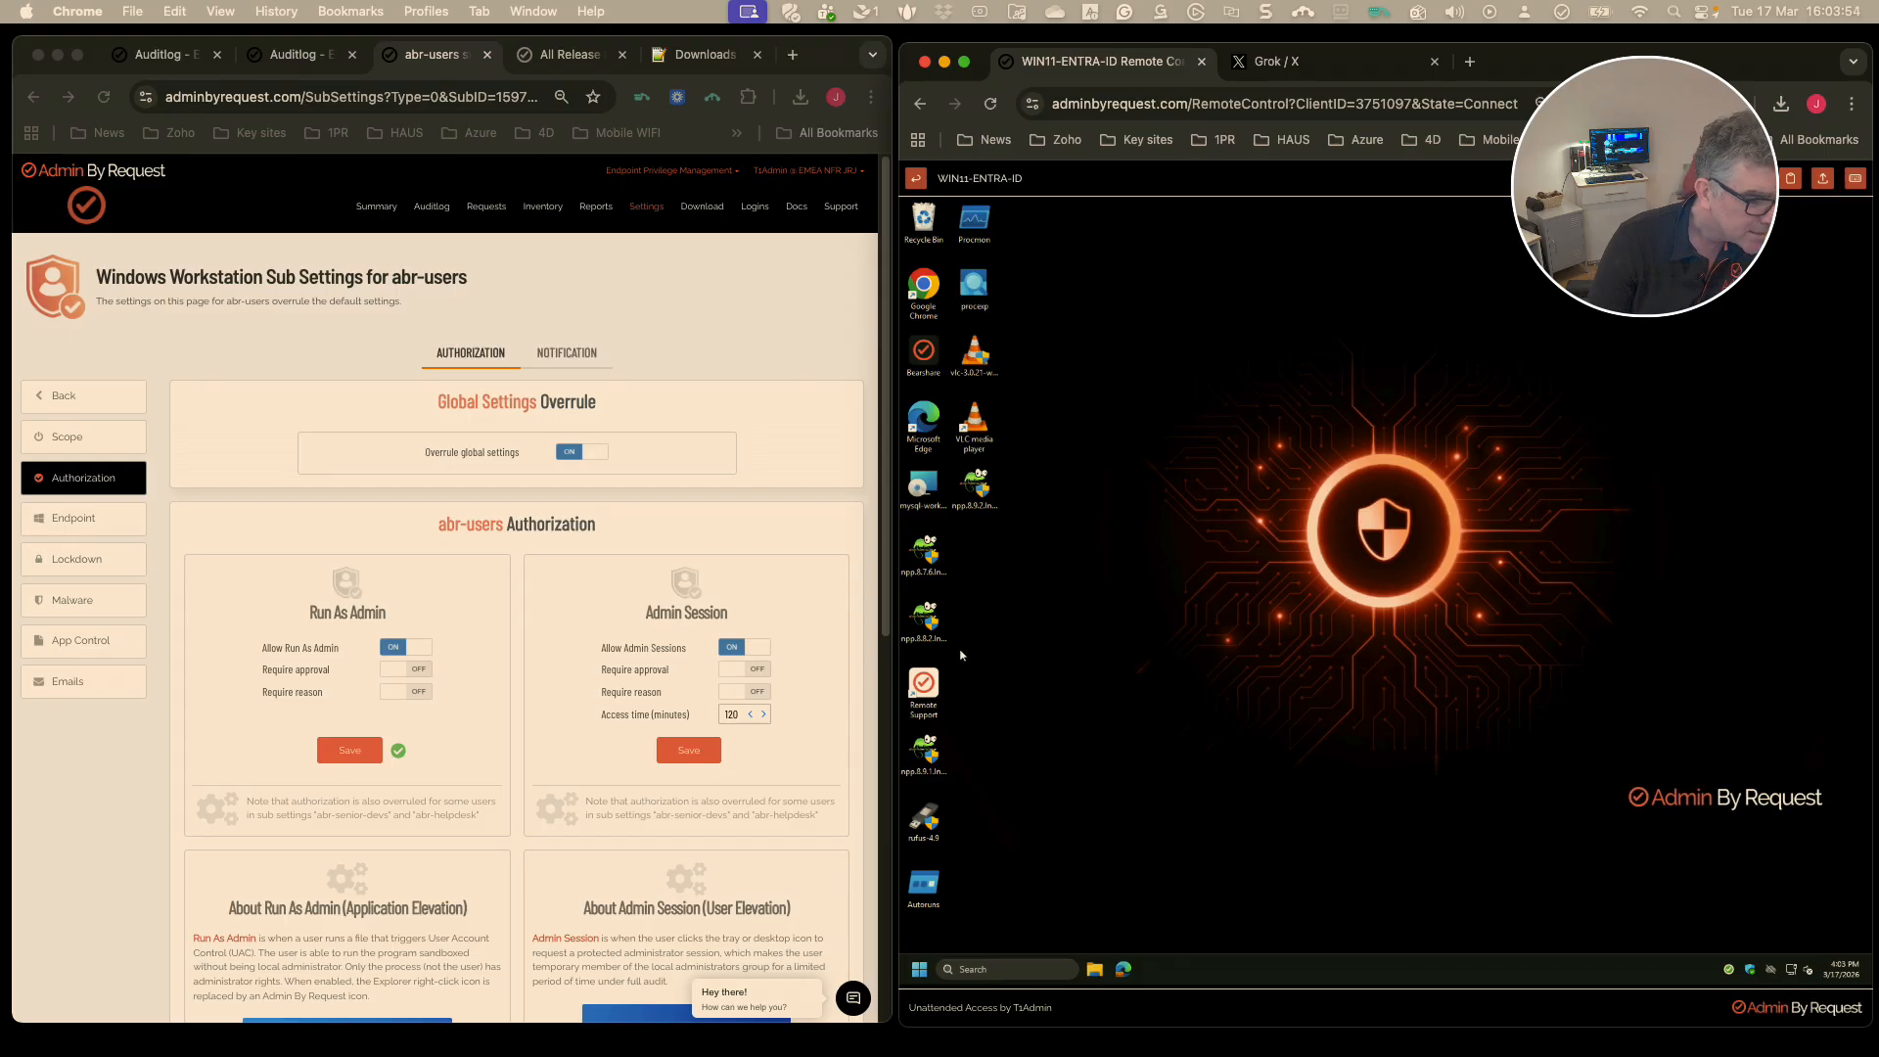
Open the Auditlog and expand the newest Notepad++ entry to start a pre-approval from it.
left_click(462, 266)
left_click(432, 206)
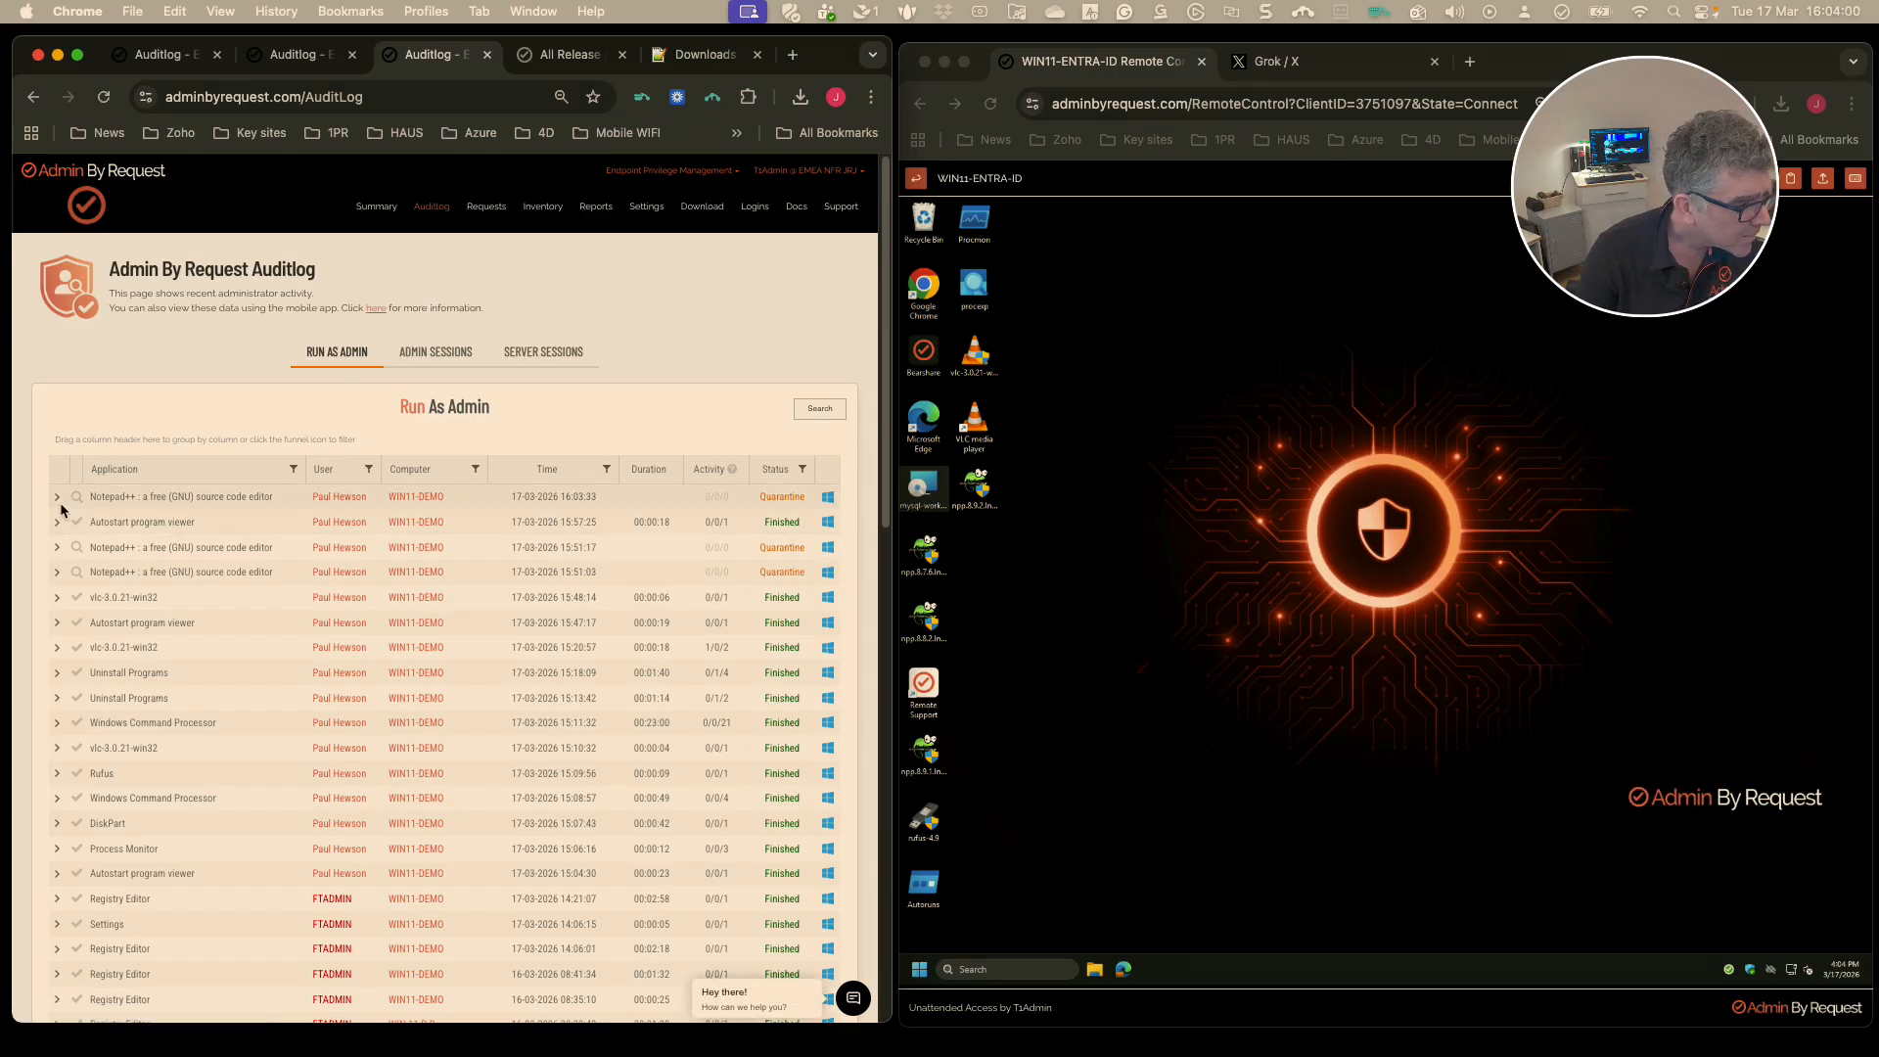
left_click(57, 498)
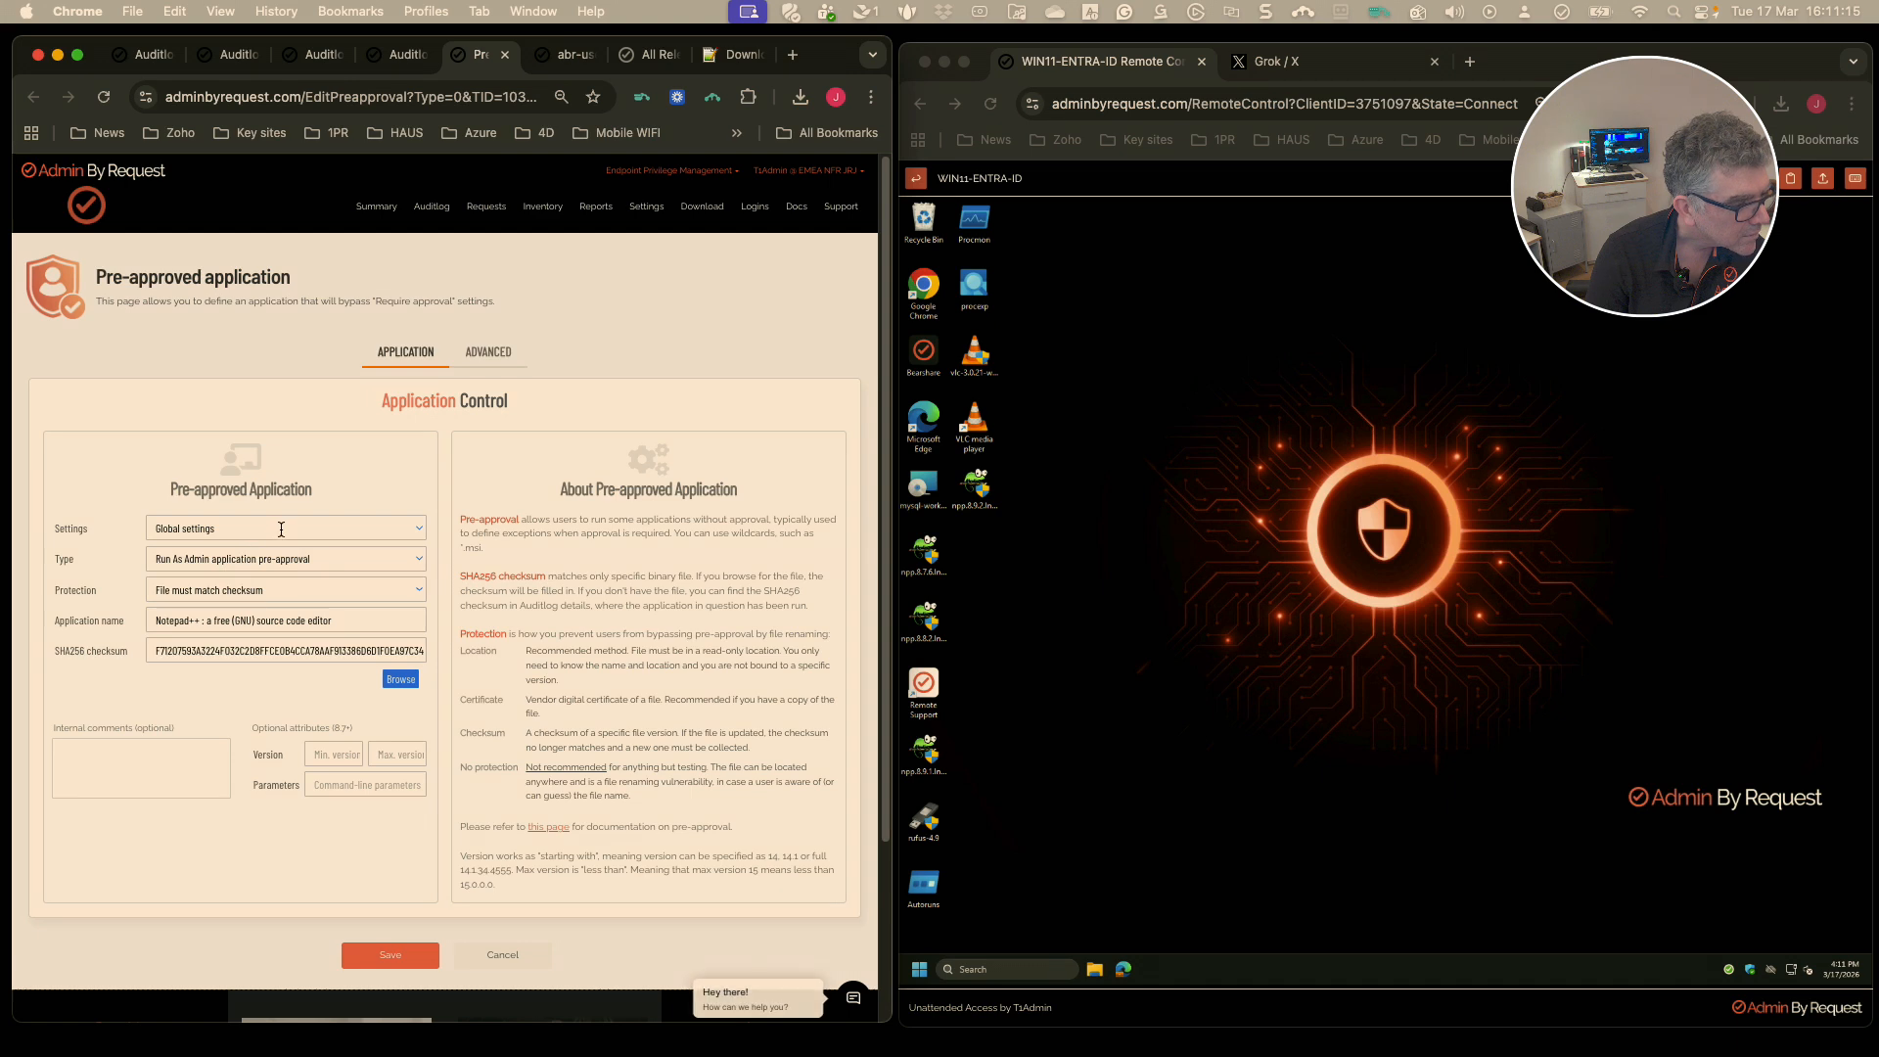
Assign the Notepad++ pre-approval to abr-users and set its protection to "File must match digital certificate and application name".
left_click(281, 530)
left_click(282, 579)
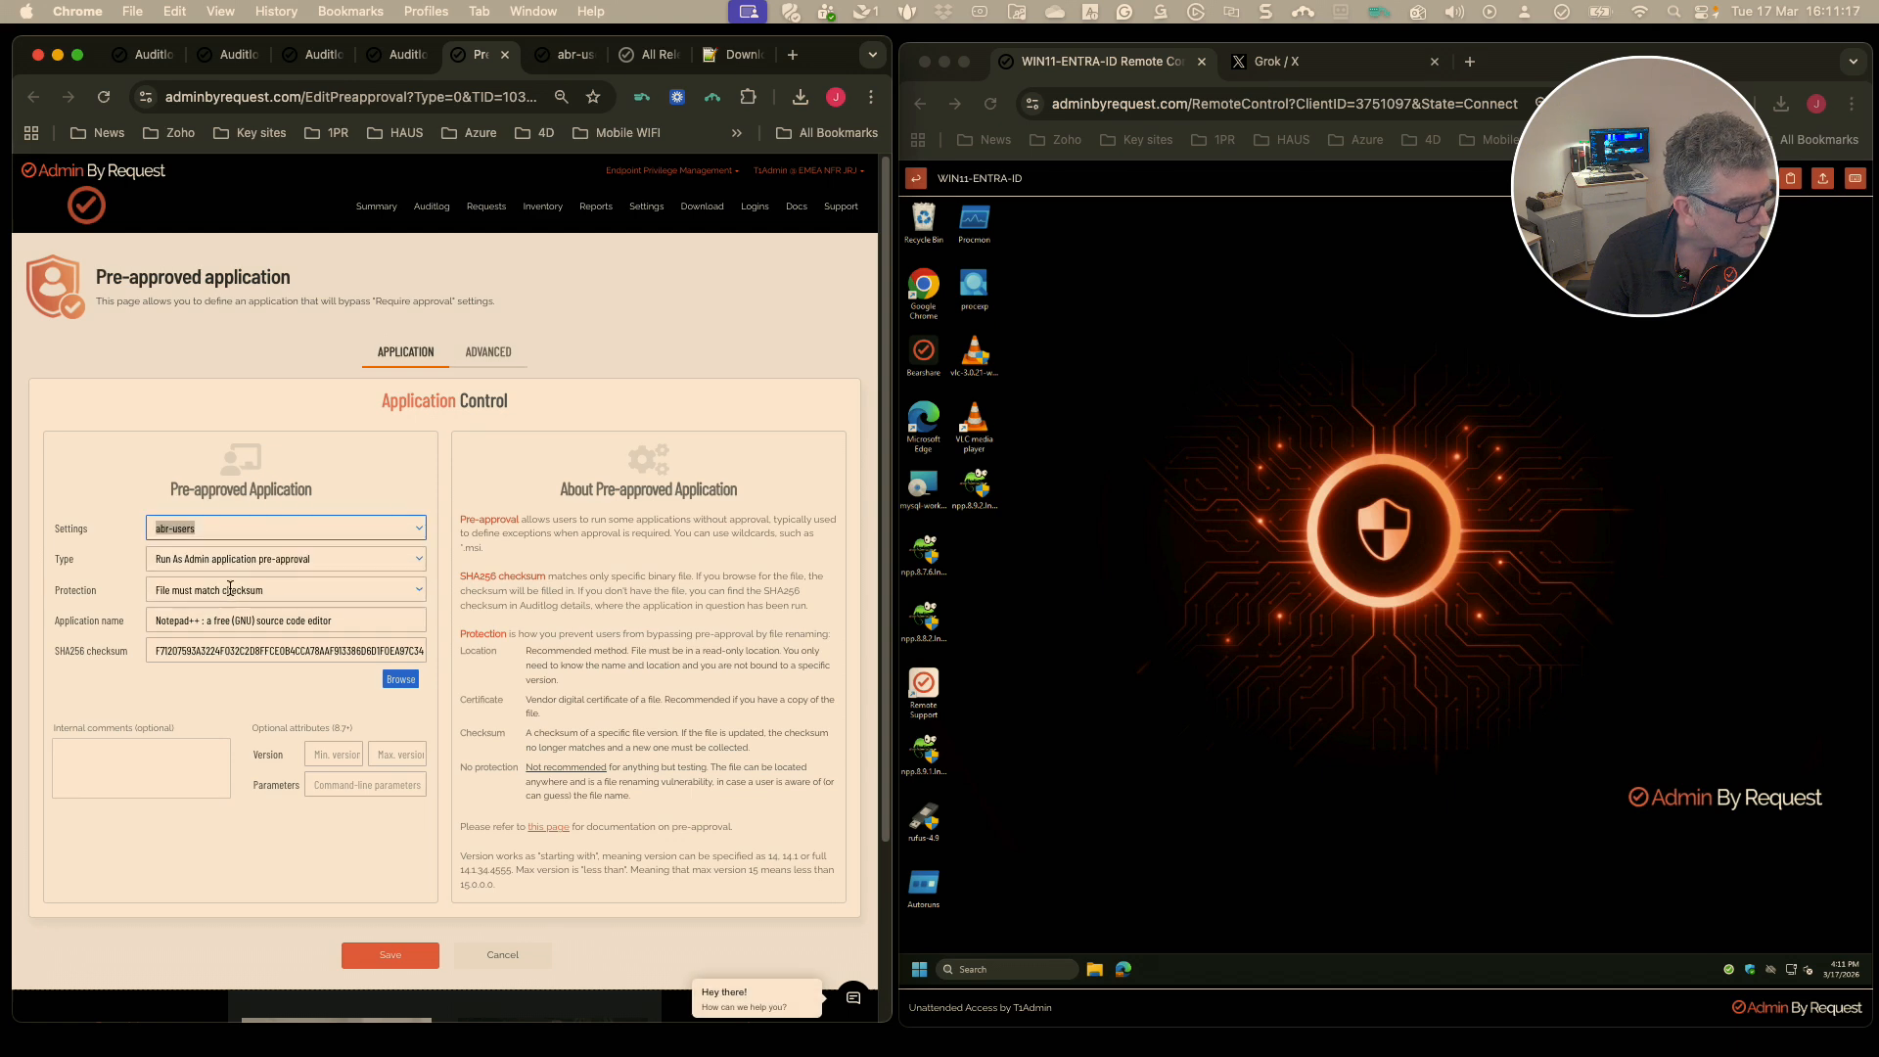
left_click(296, 563)
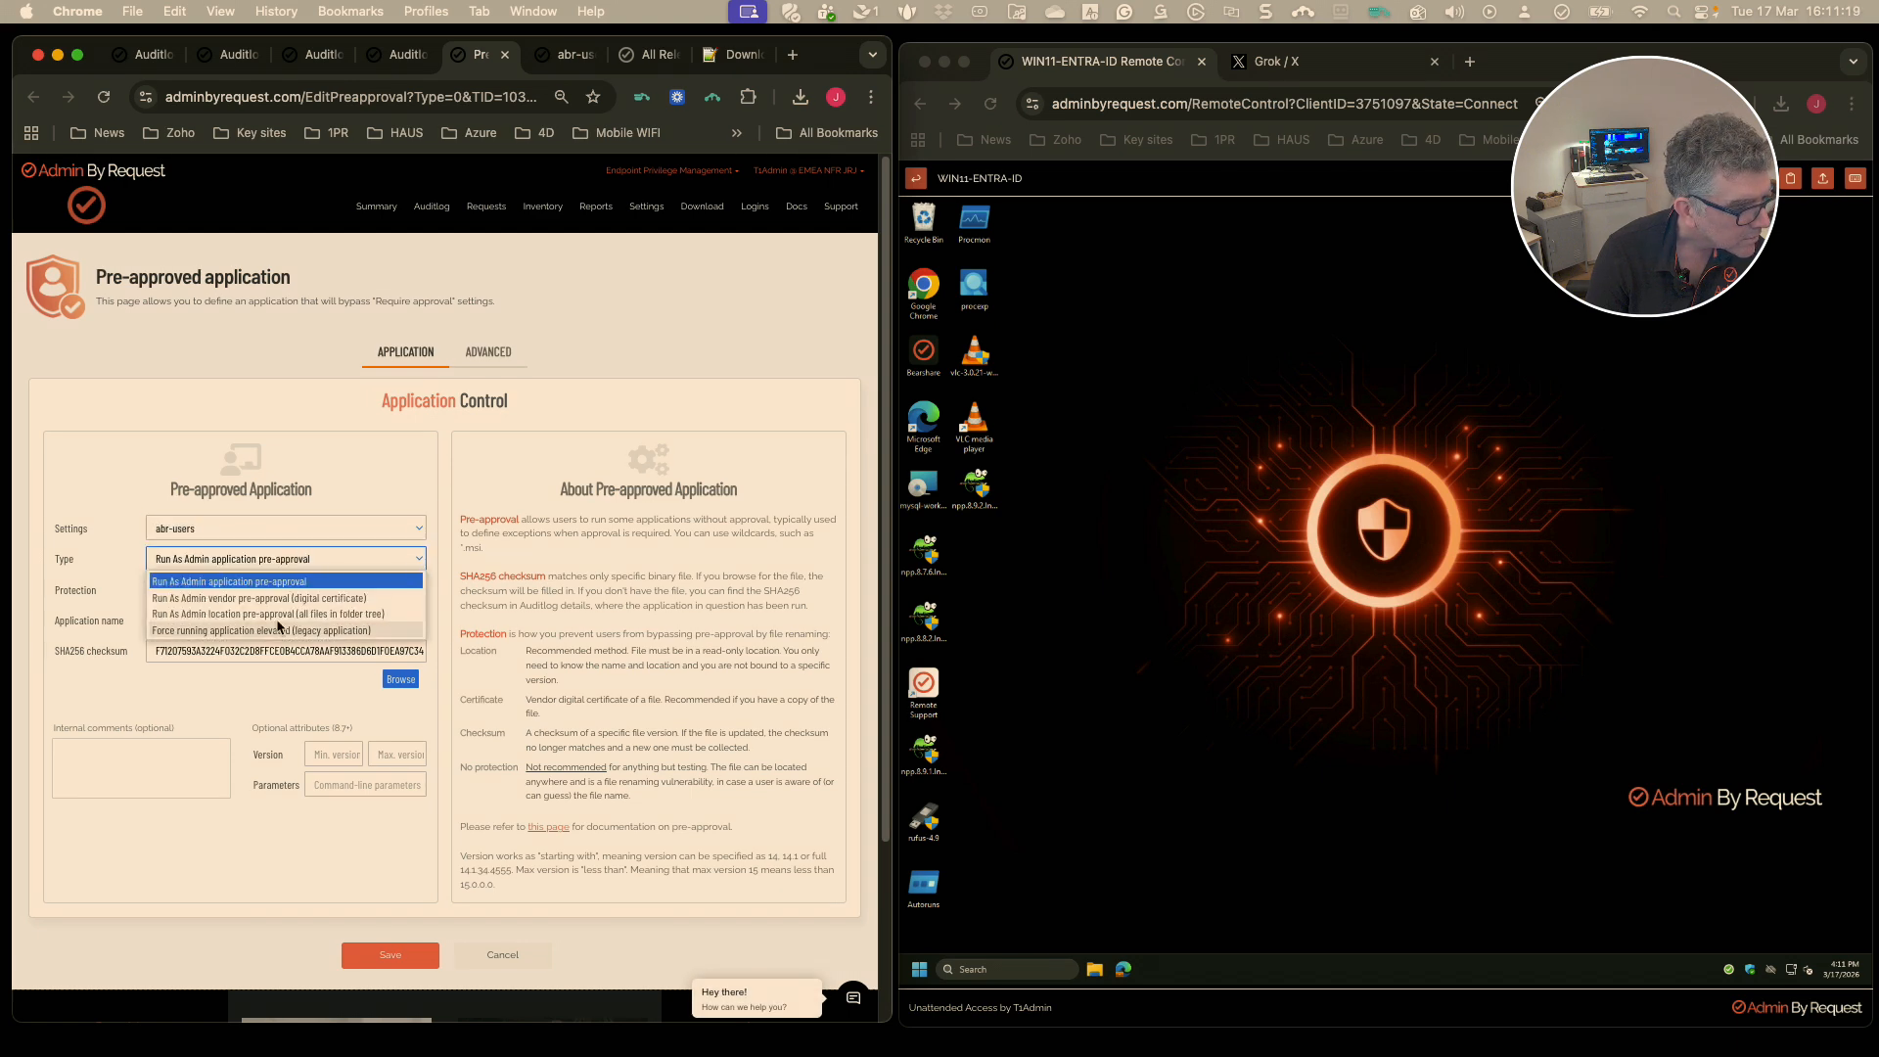
left_click(288, 562)
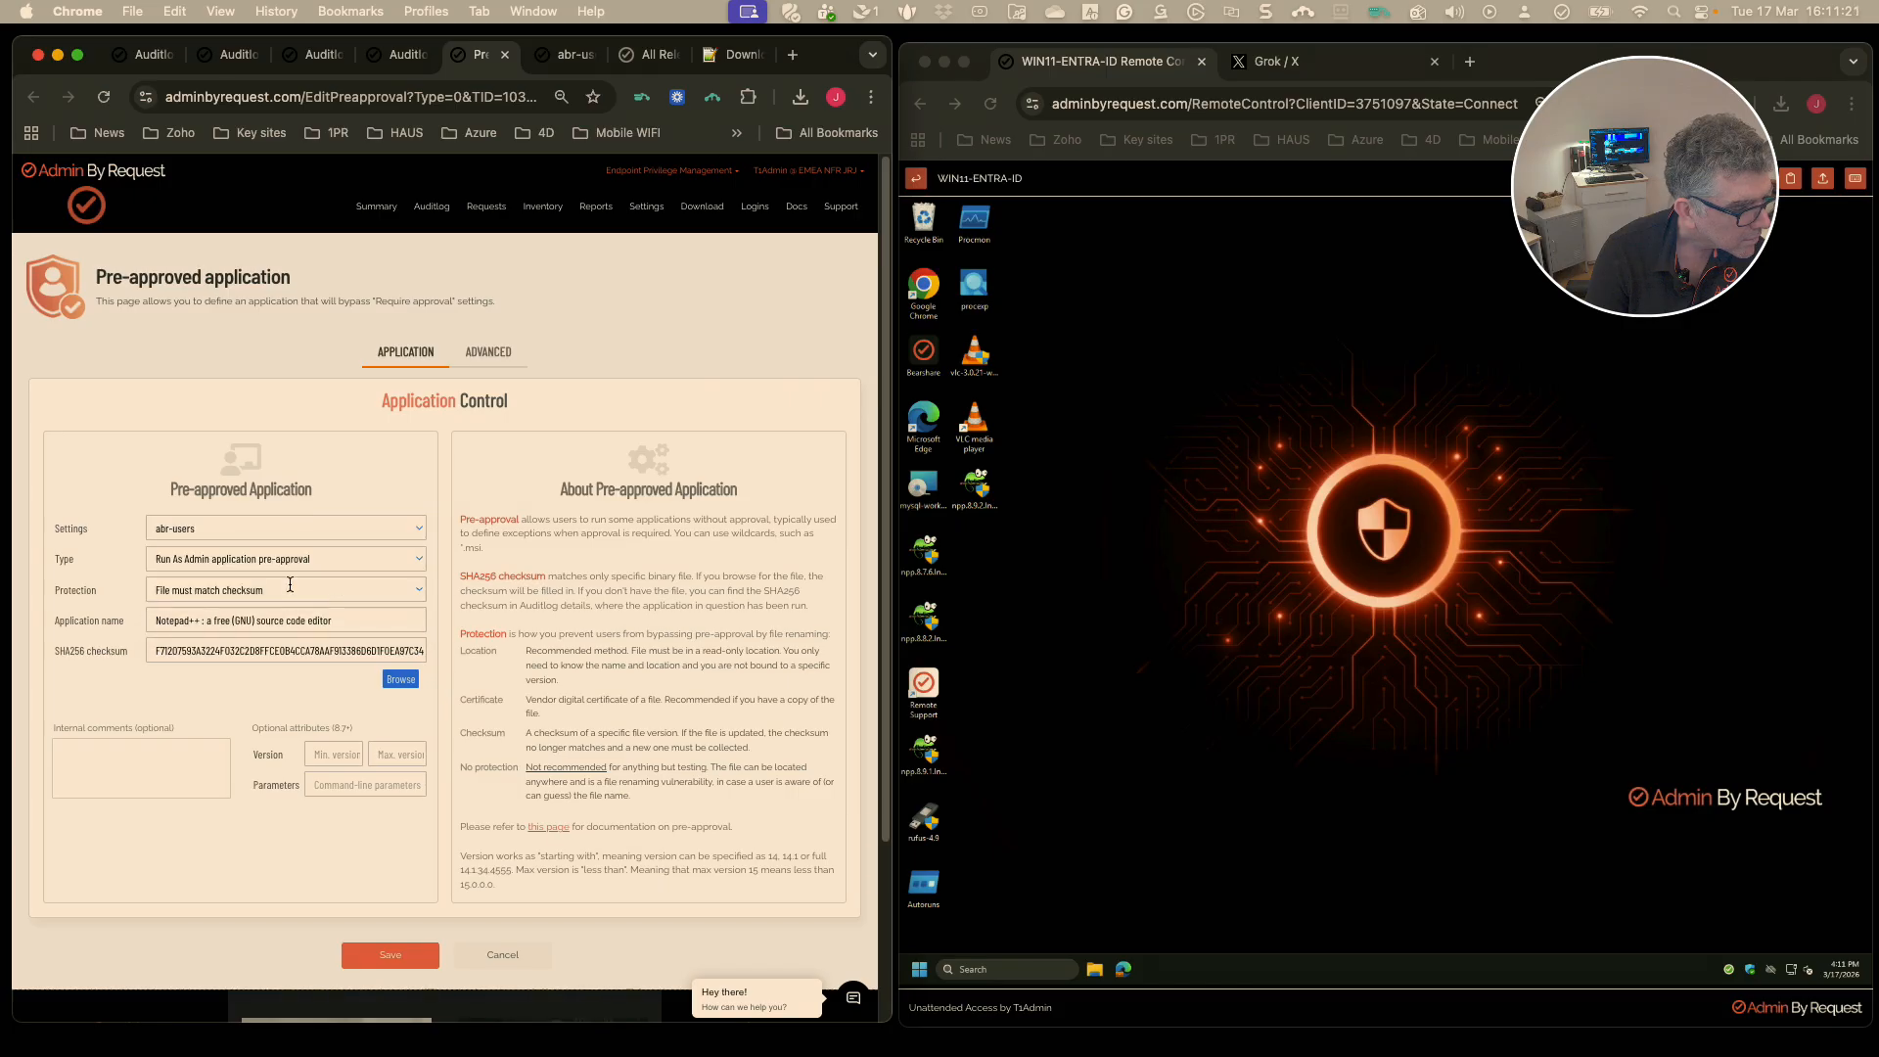
left_click(291, 578)
left_click(276, 625)
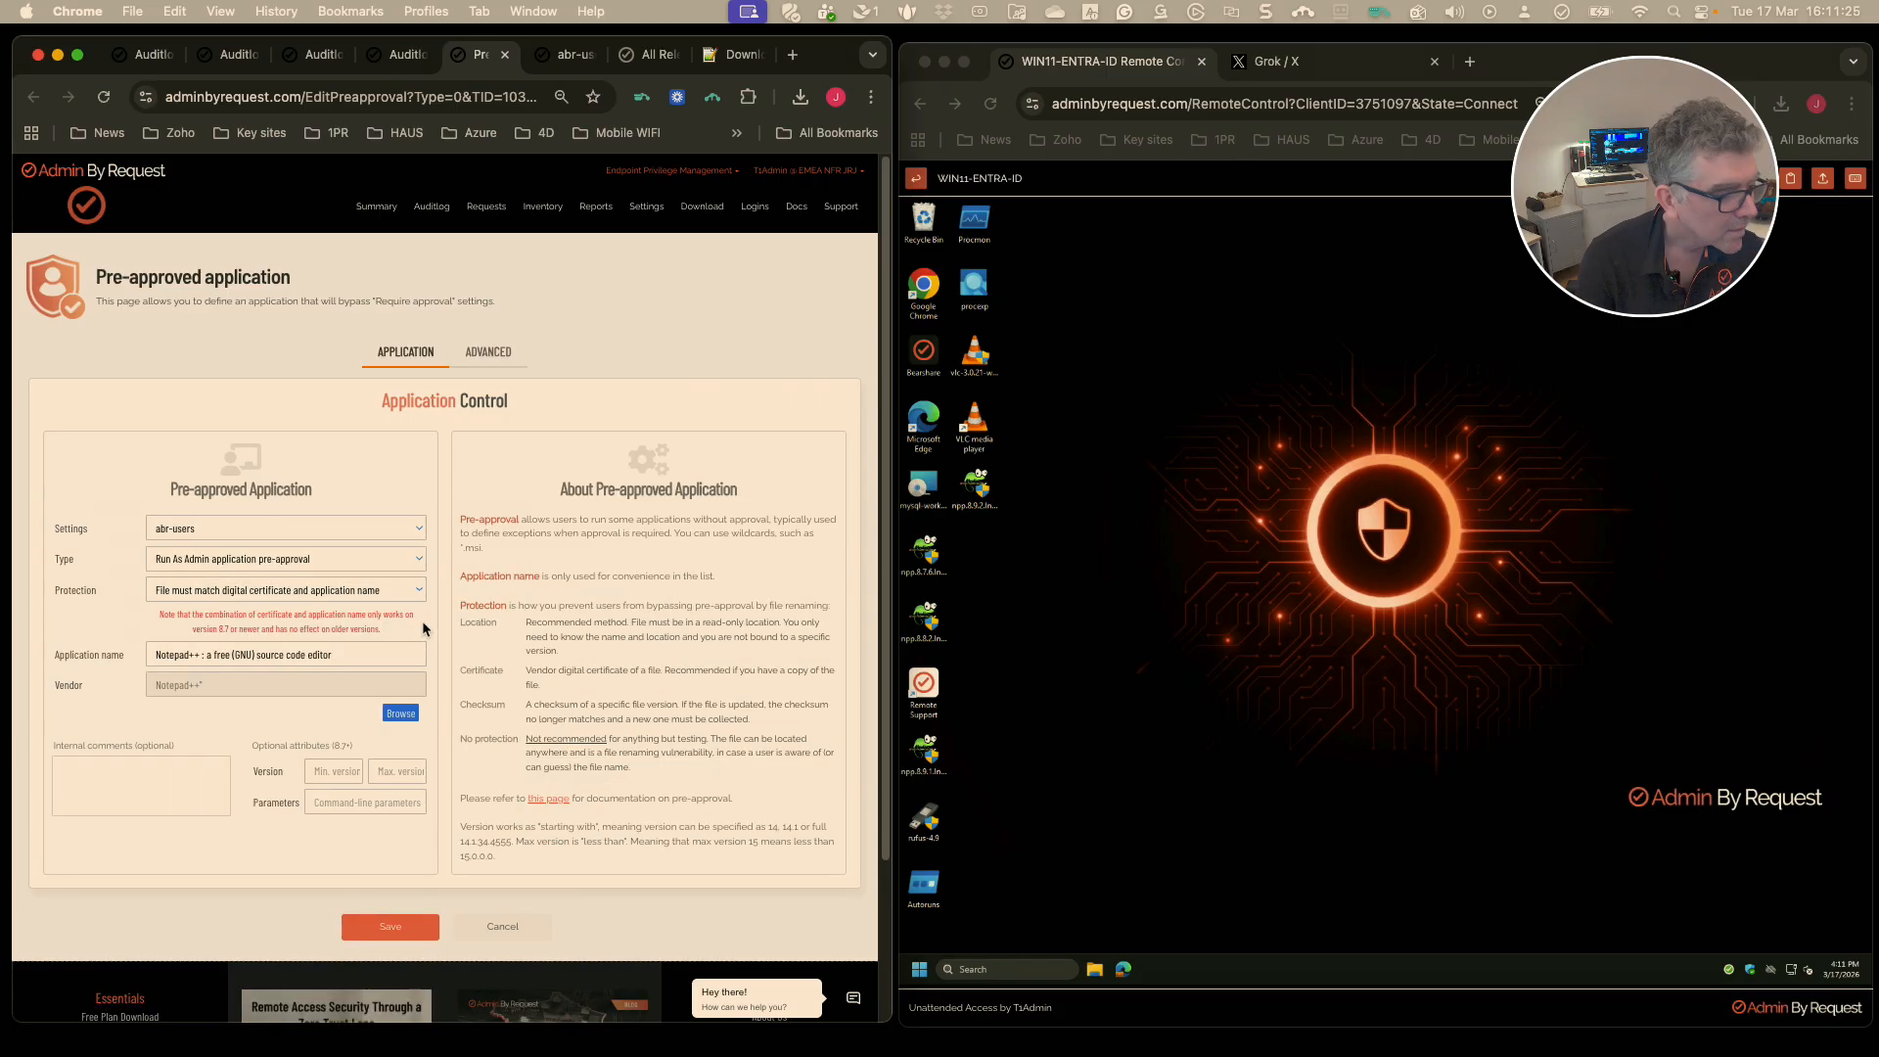
Set the Notepad++ pre-approval's minimum version to 8.9 and save the entry.
left_click(360, 772)
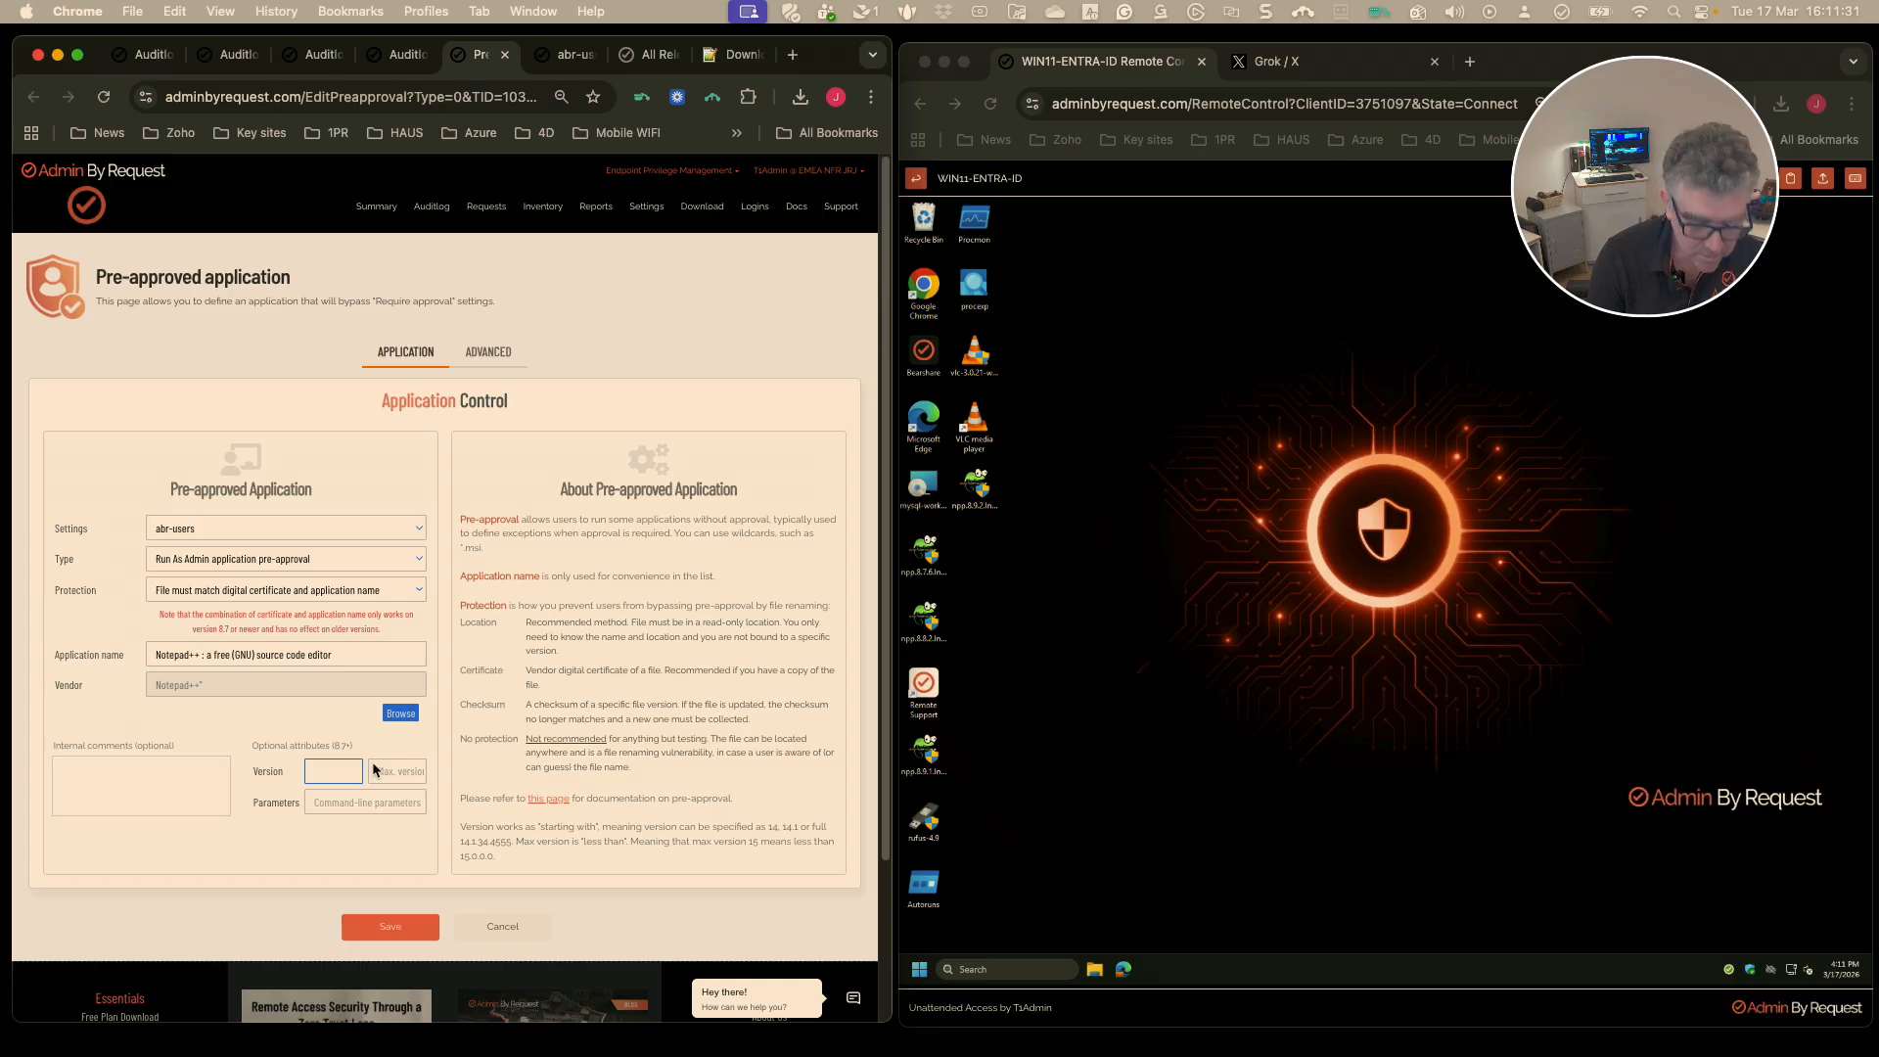
type("8.9")
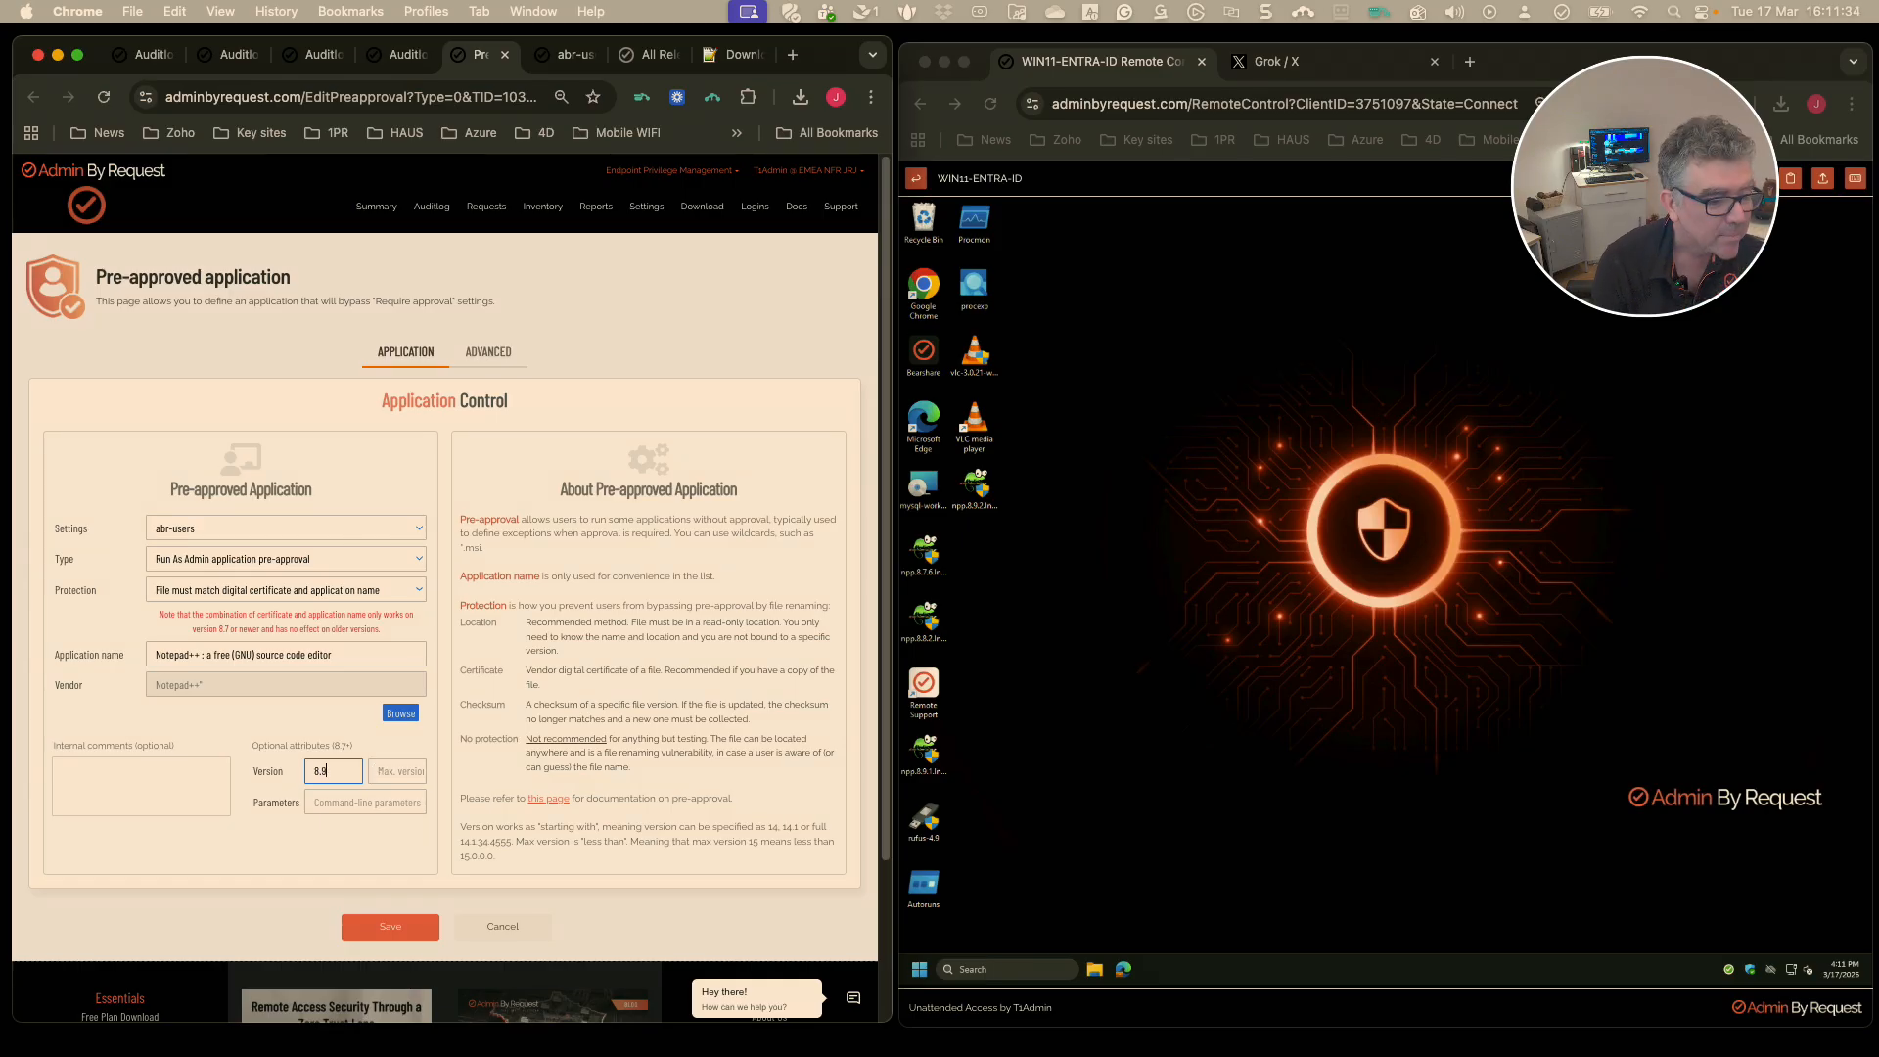
left_click(375, 926)
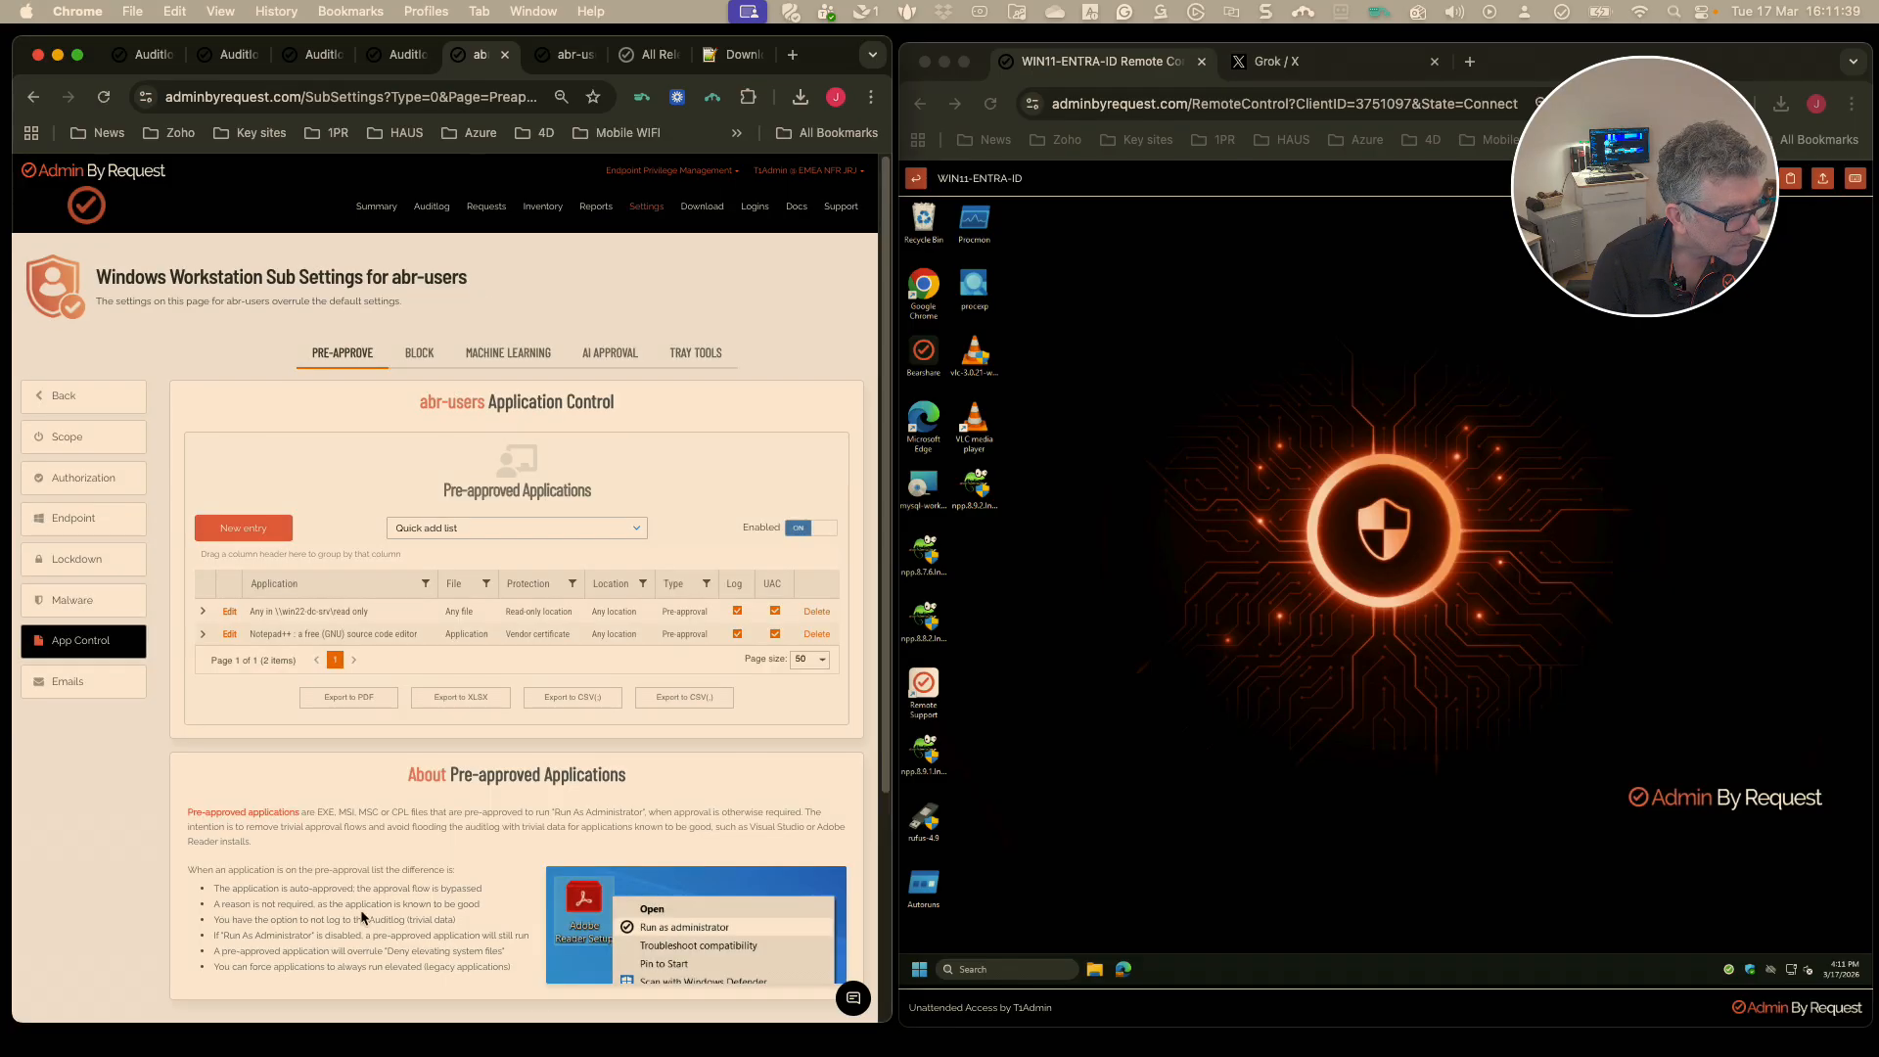
Test the pre-approval by running the npp.8.9.1 installer on the remote desktop, allow the elevation, and close the installer's language dialog.
left_click(1761, 963)
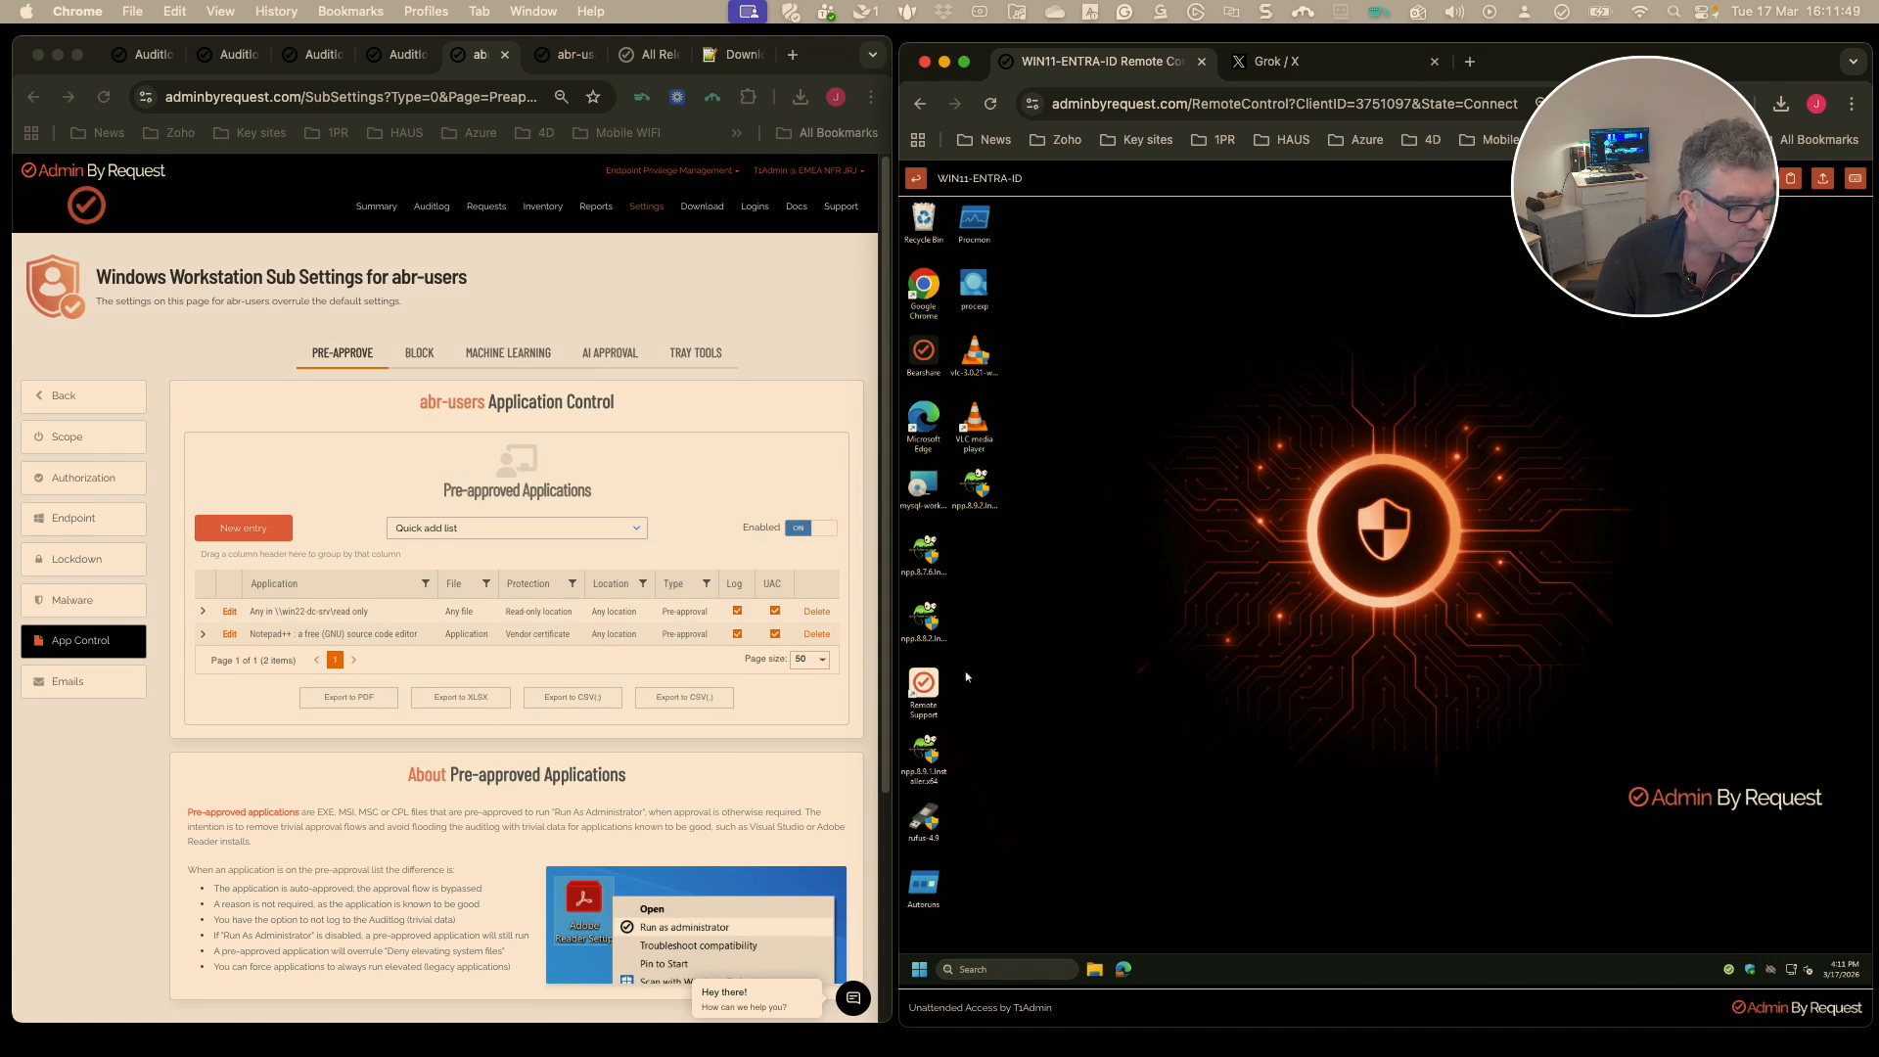
mouse_move(928, 752)
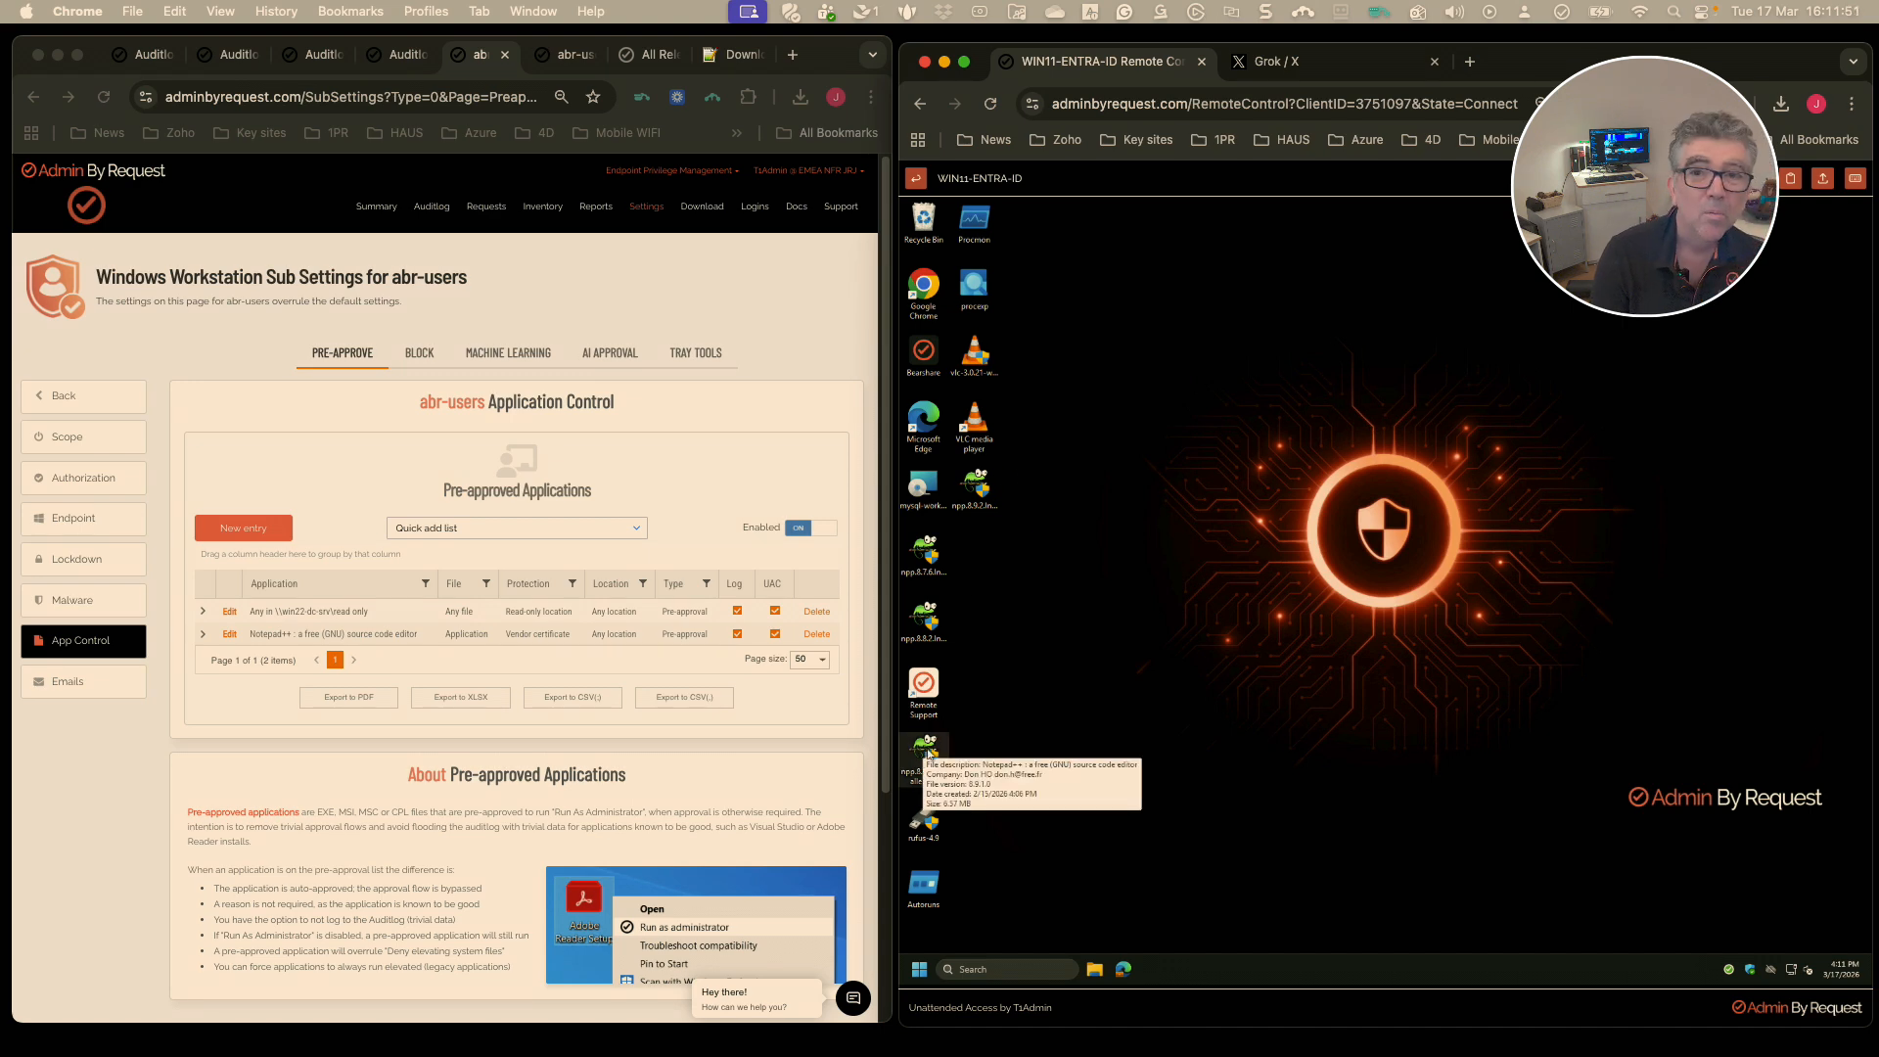
double_click(928, 752)
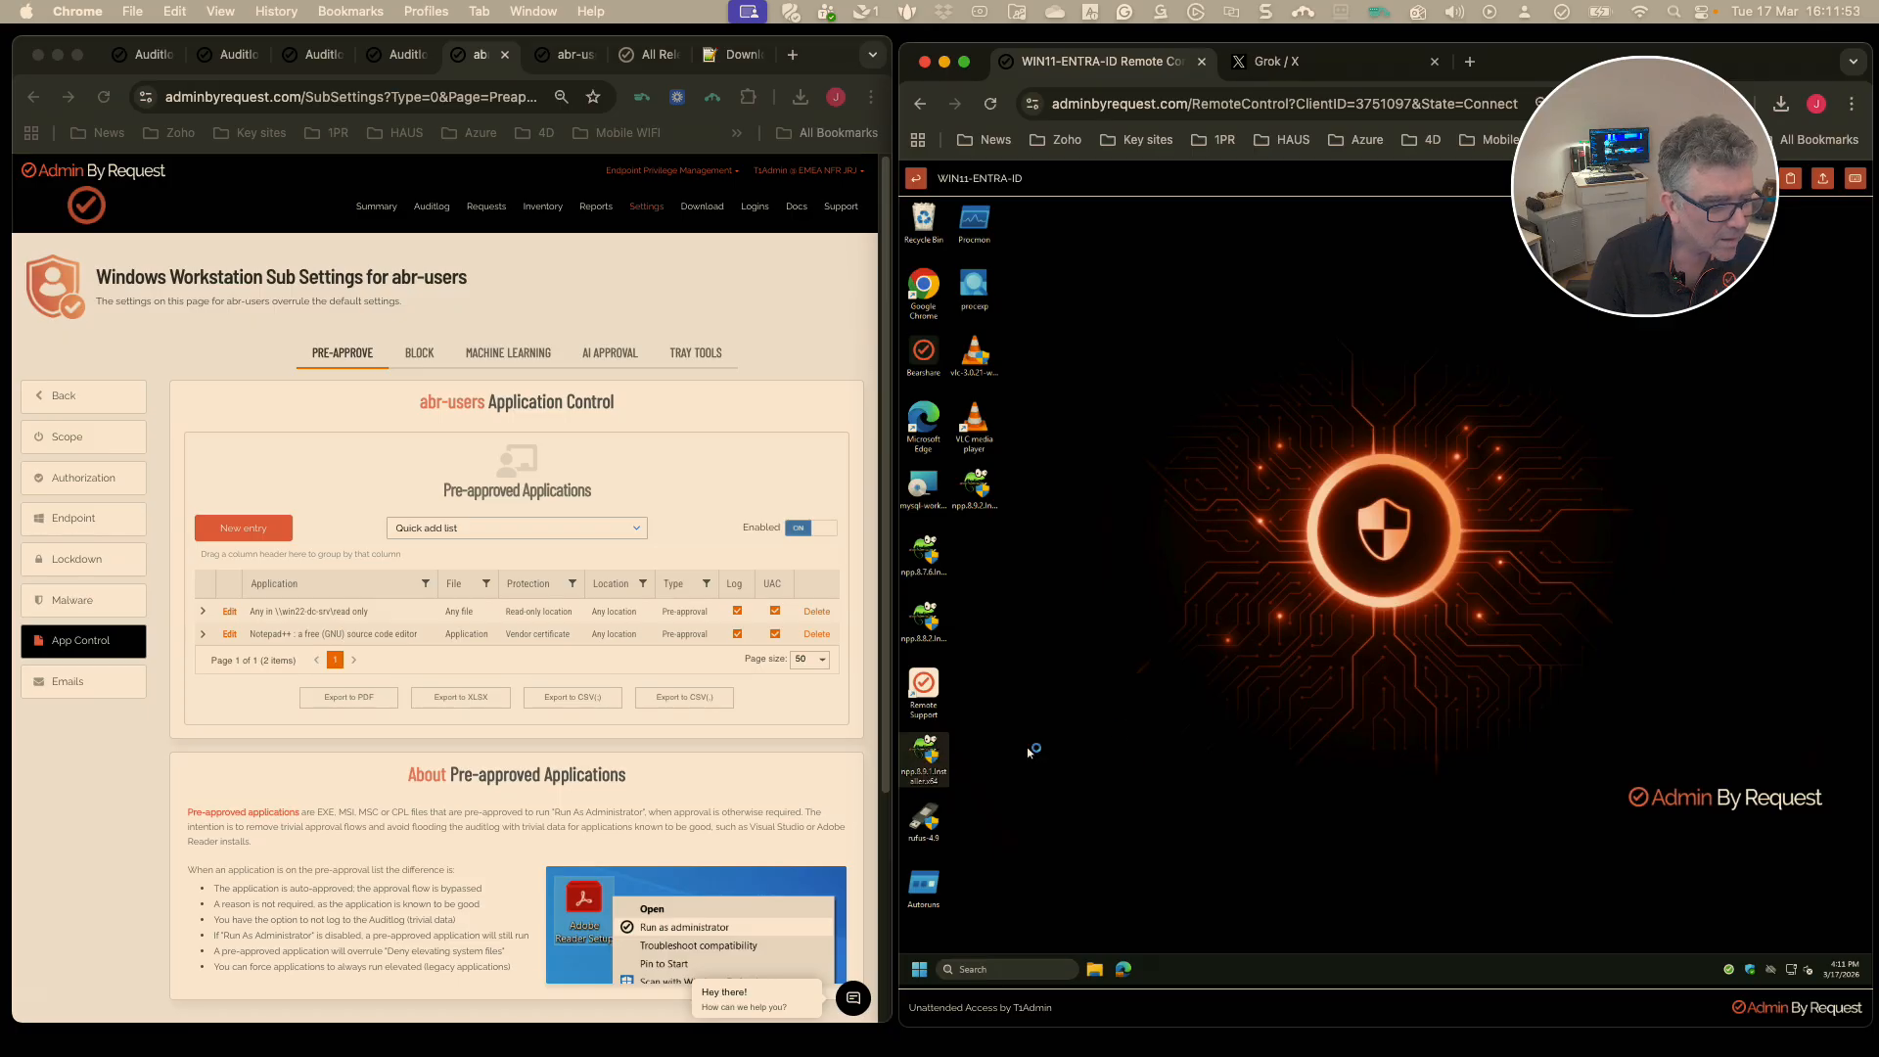
left_click(1321, 656)
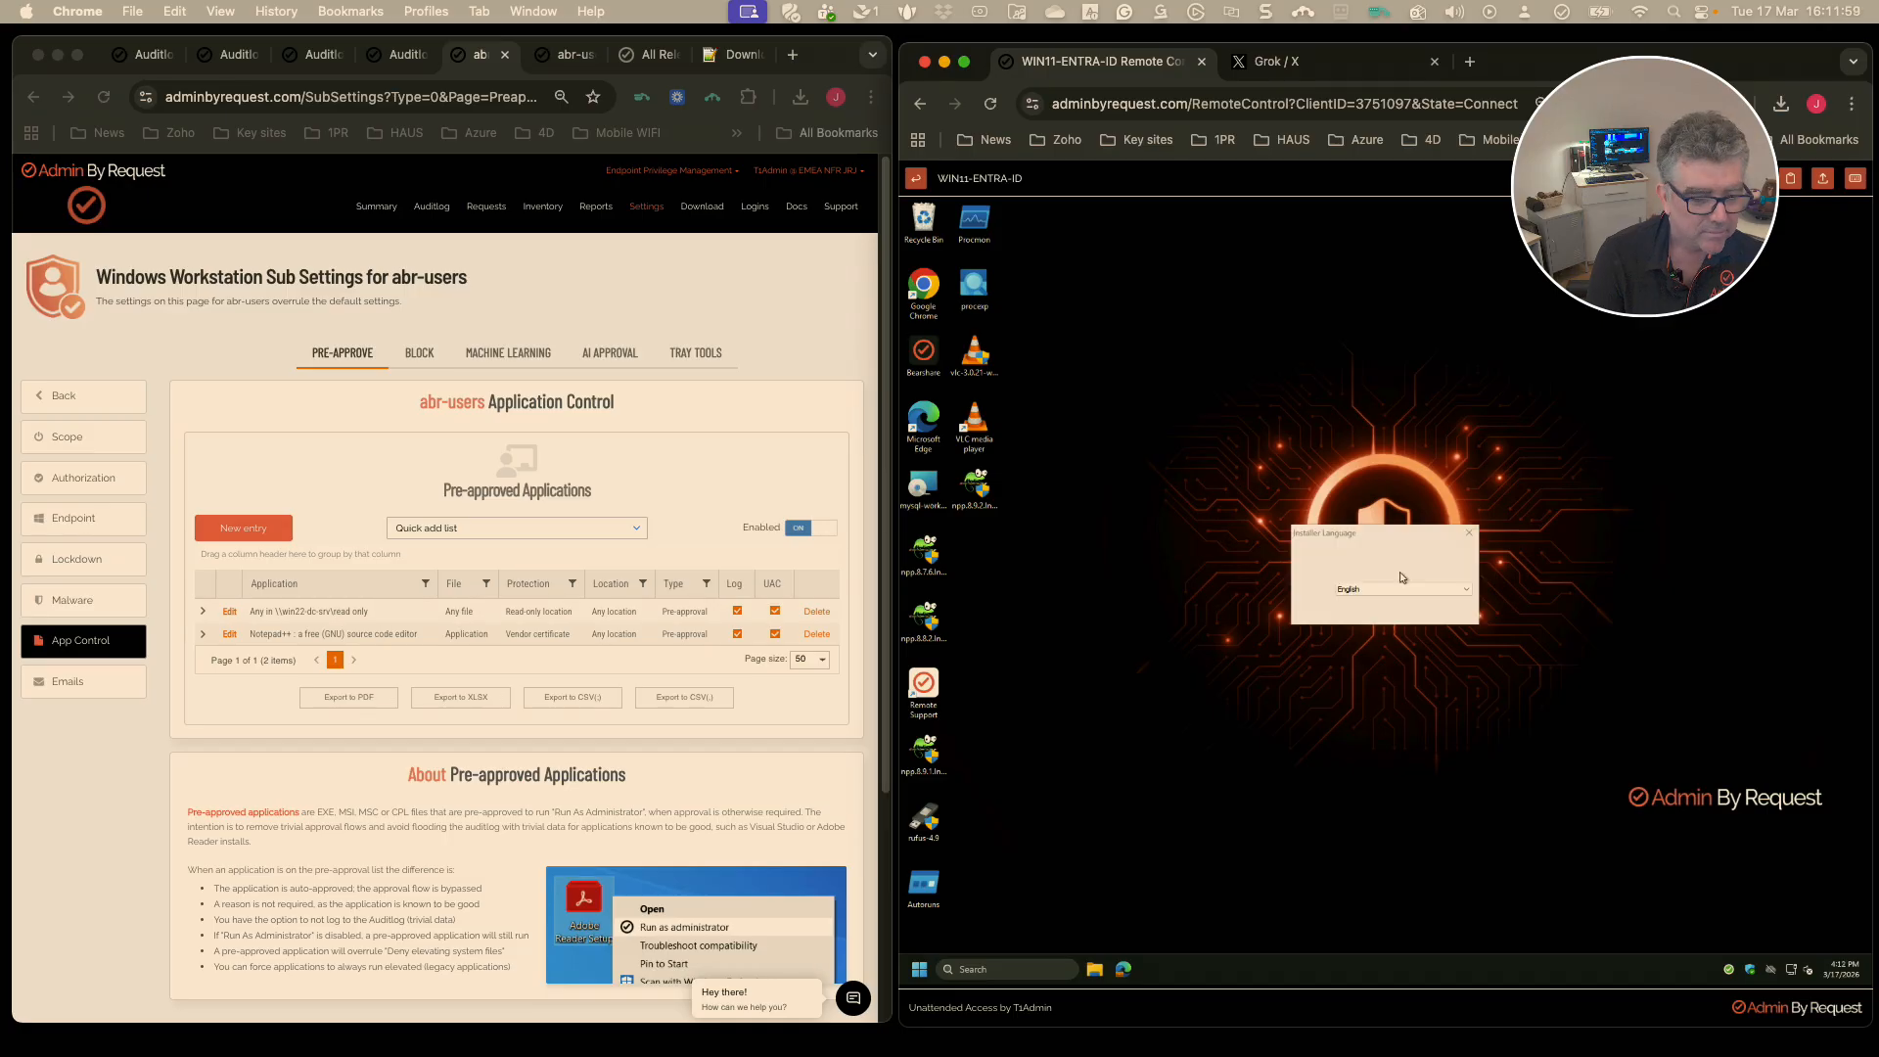
left_click(1448, 611)
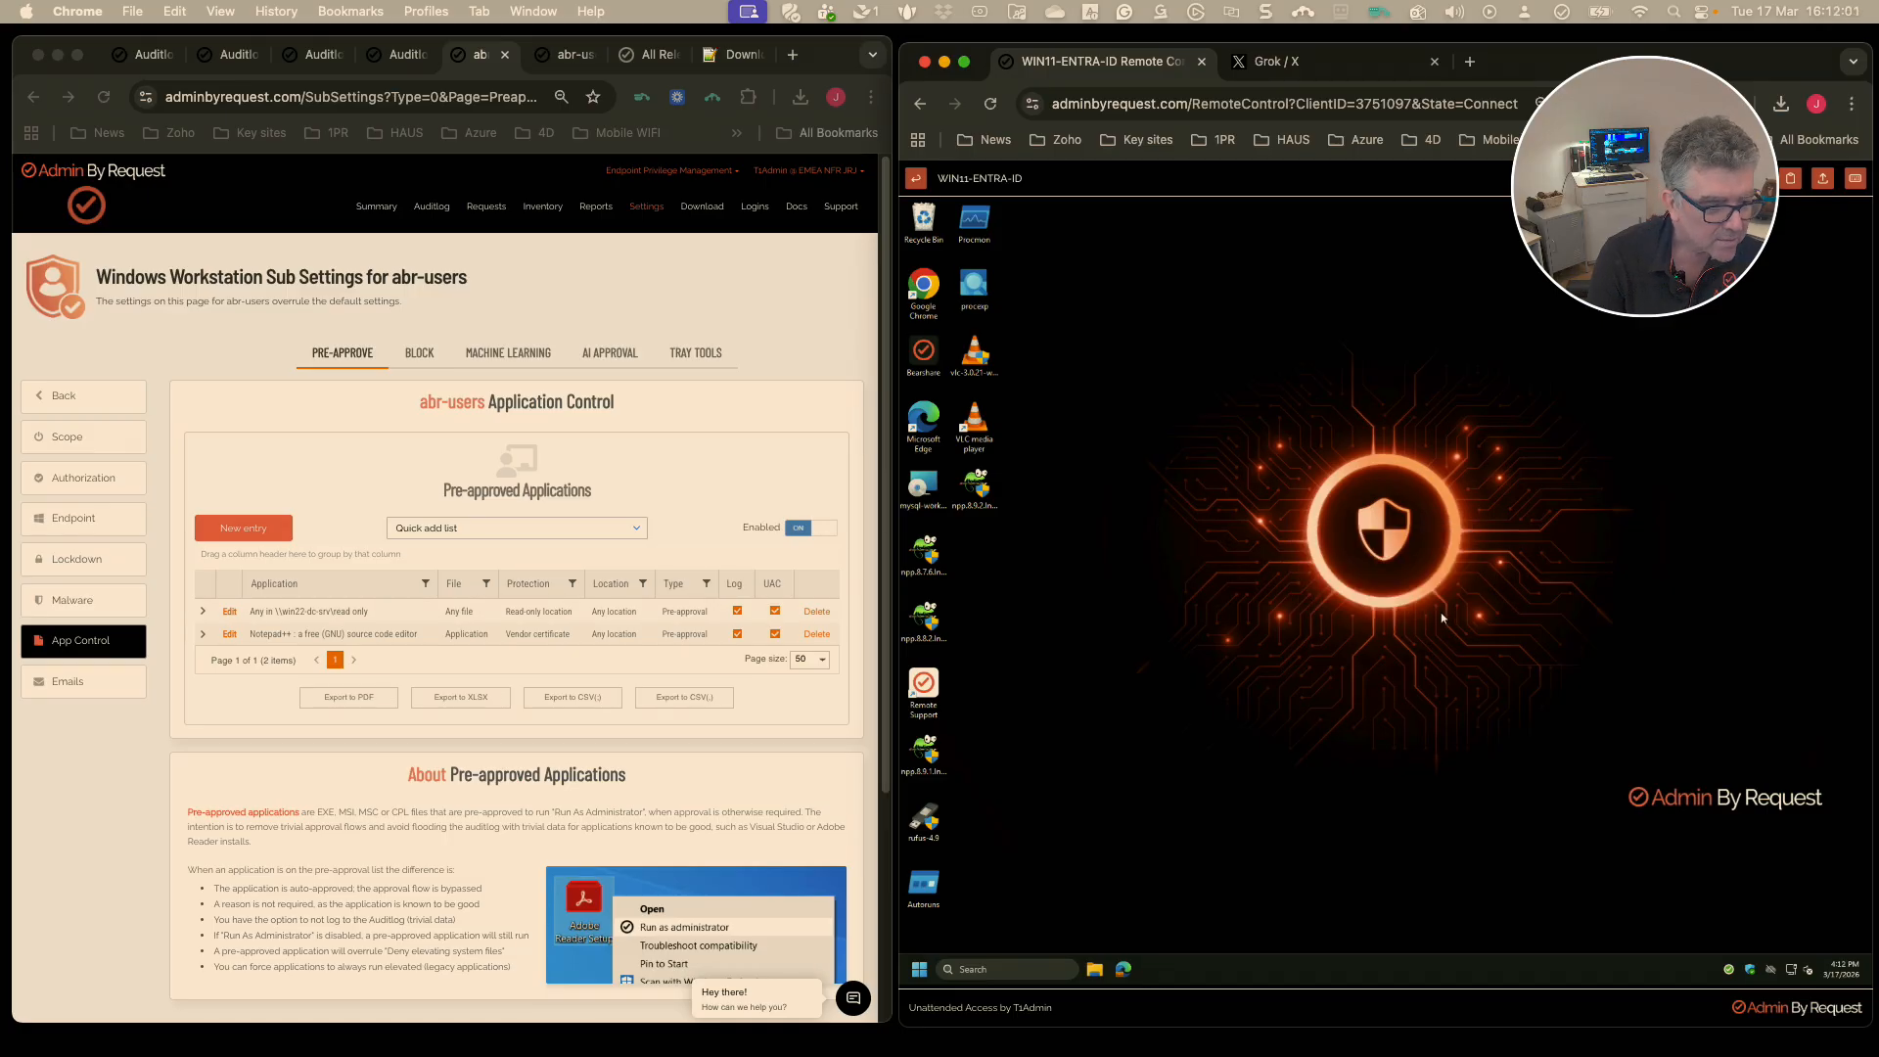
Test the pre-approval by running the npp.8.9.2 installer on the remote desktop and allowing its elevation.
double_click(975, 489)
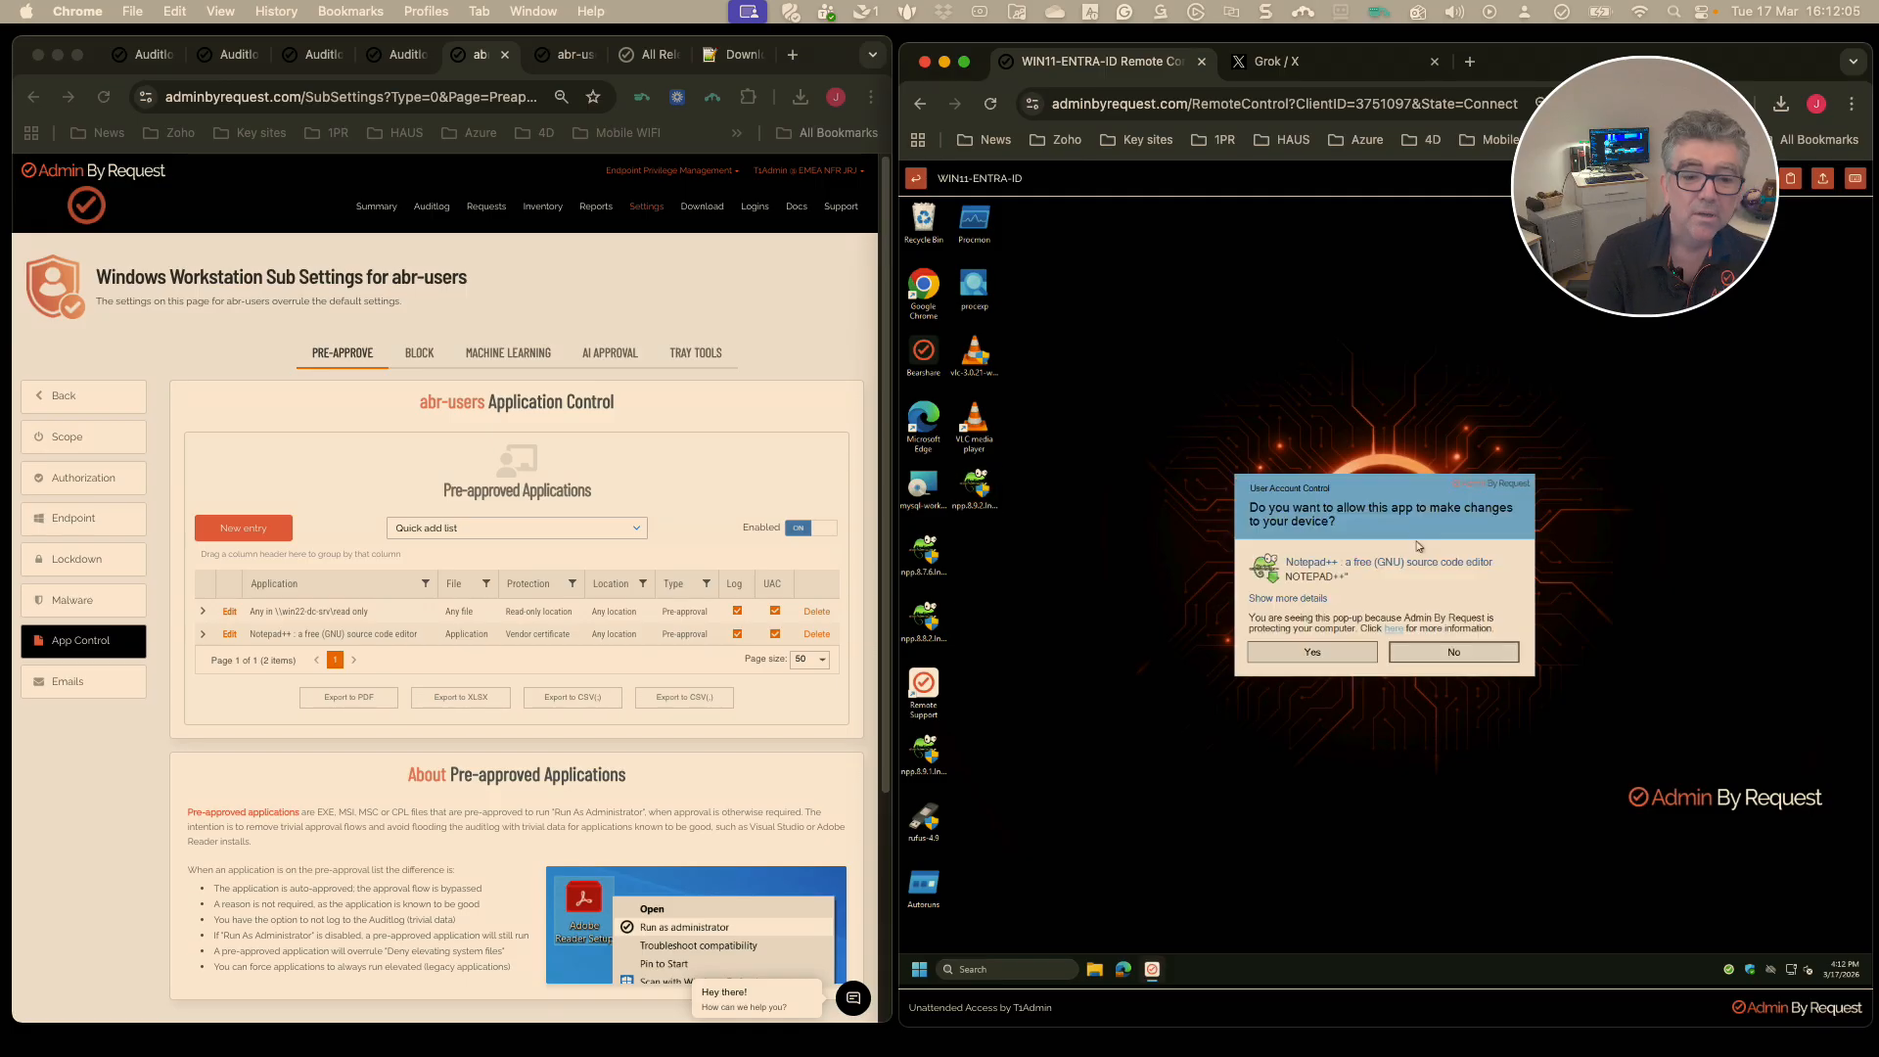
left_click(1314, 647)
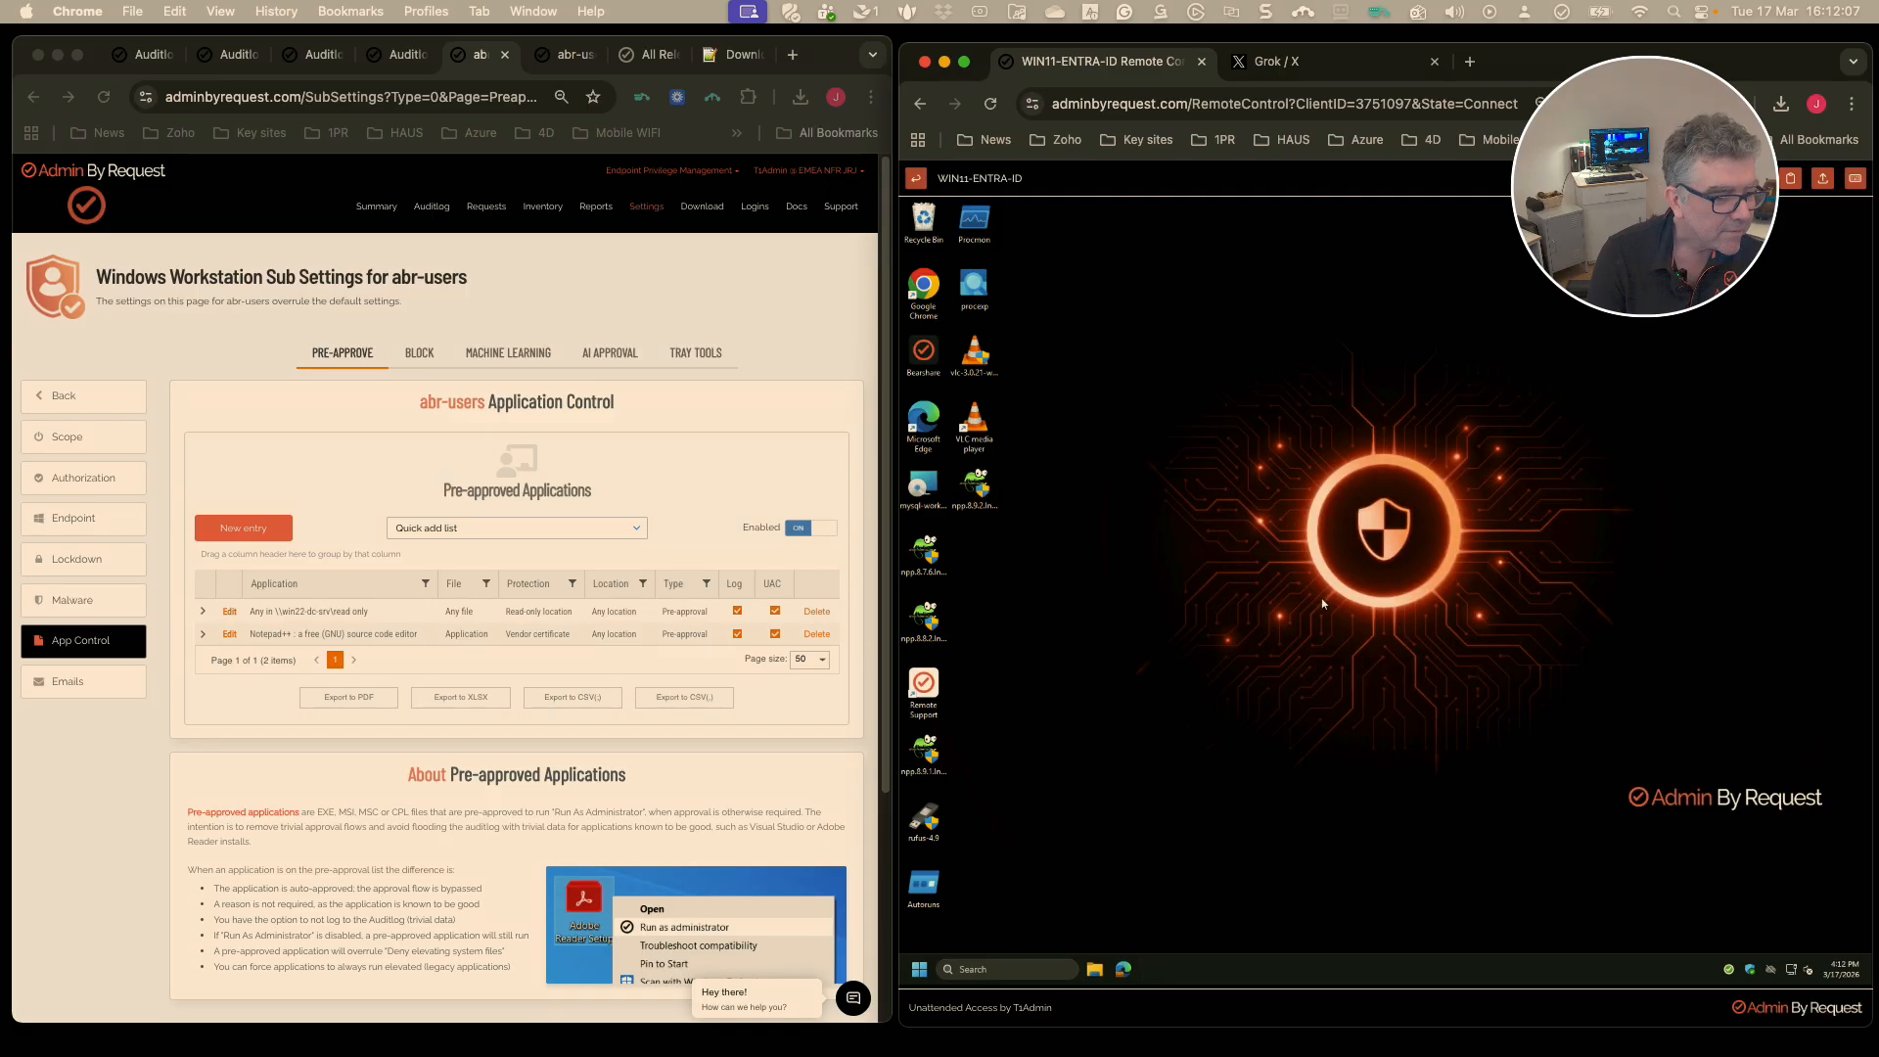
In the abr-users authorization settings, turn on Require approval for Run As Admin and save.
left_click(74, 487)
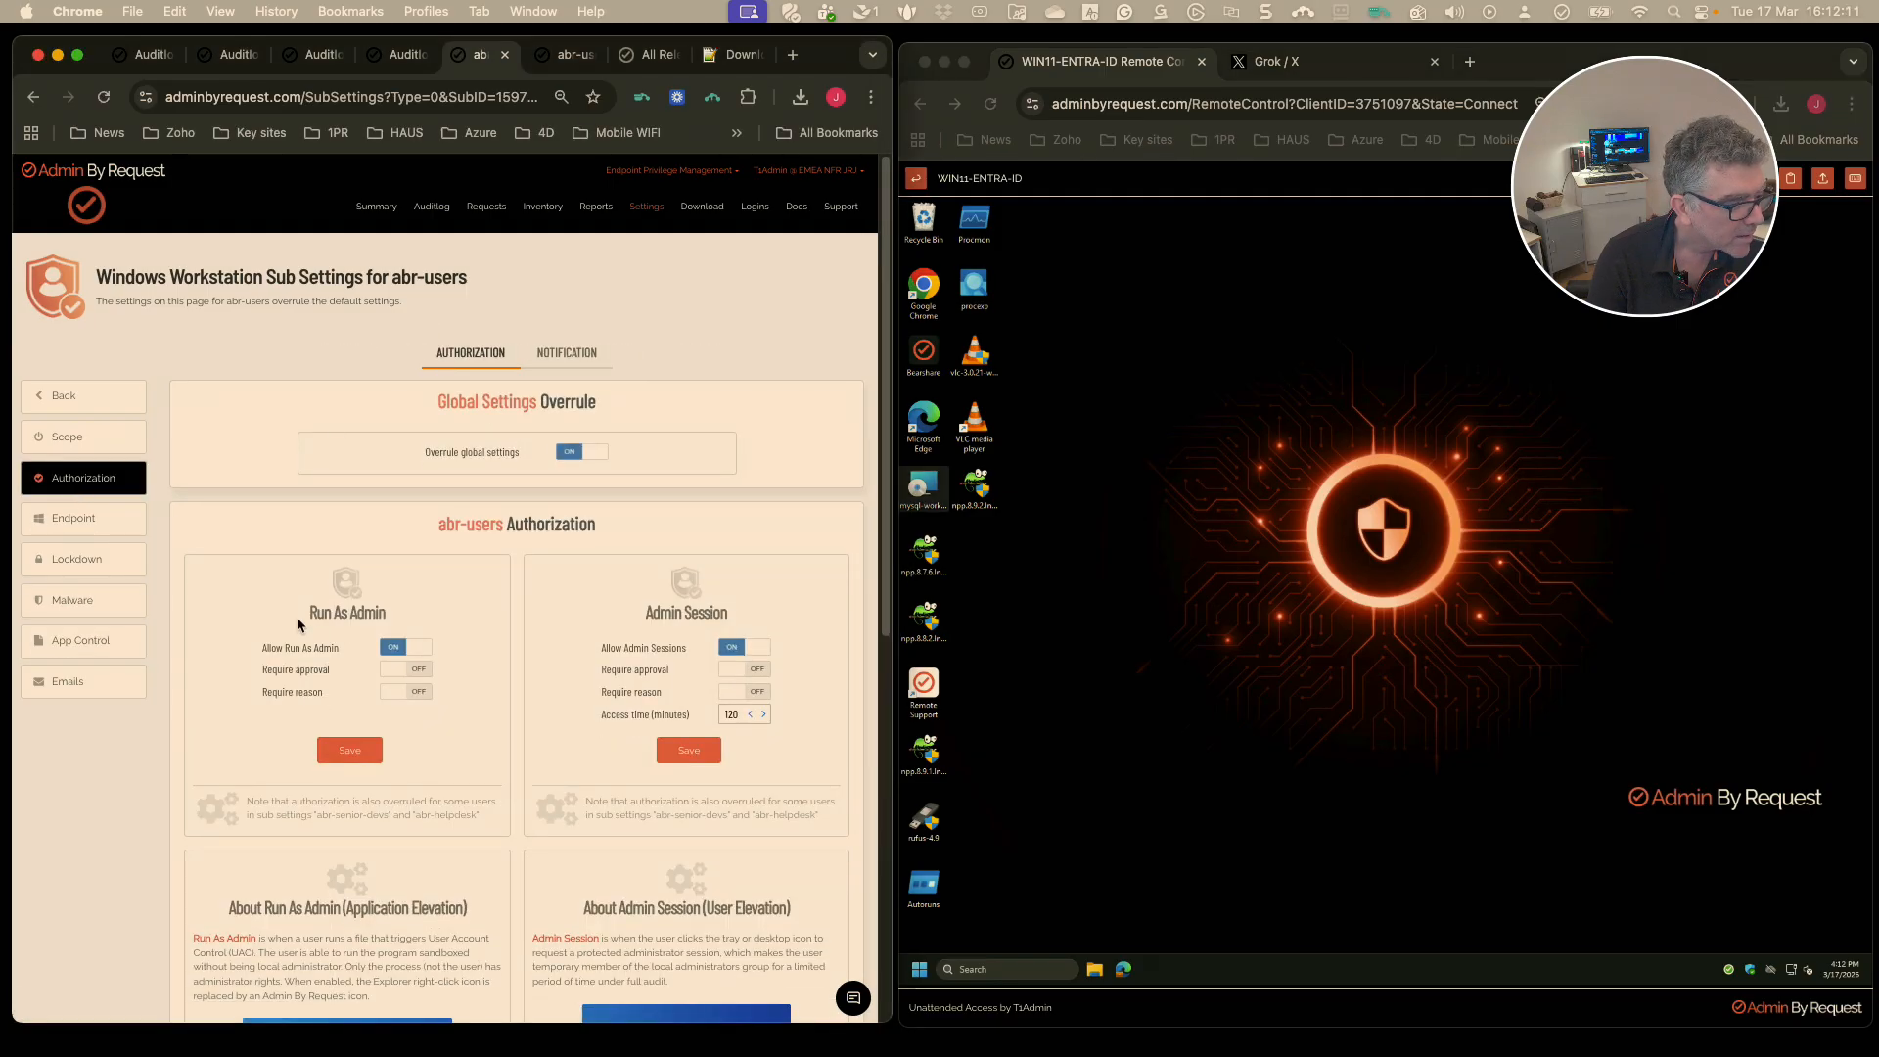
left_click(396, 674)
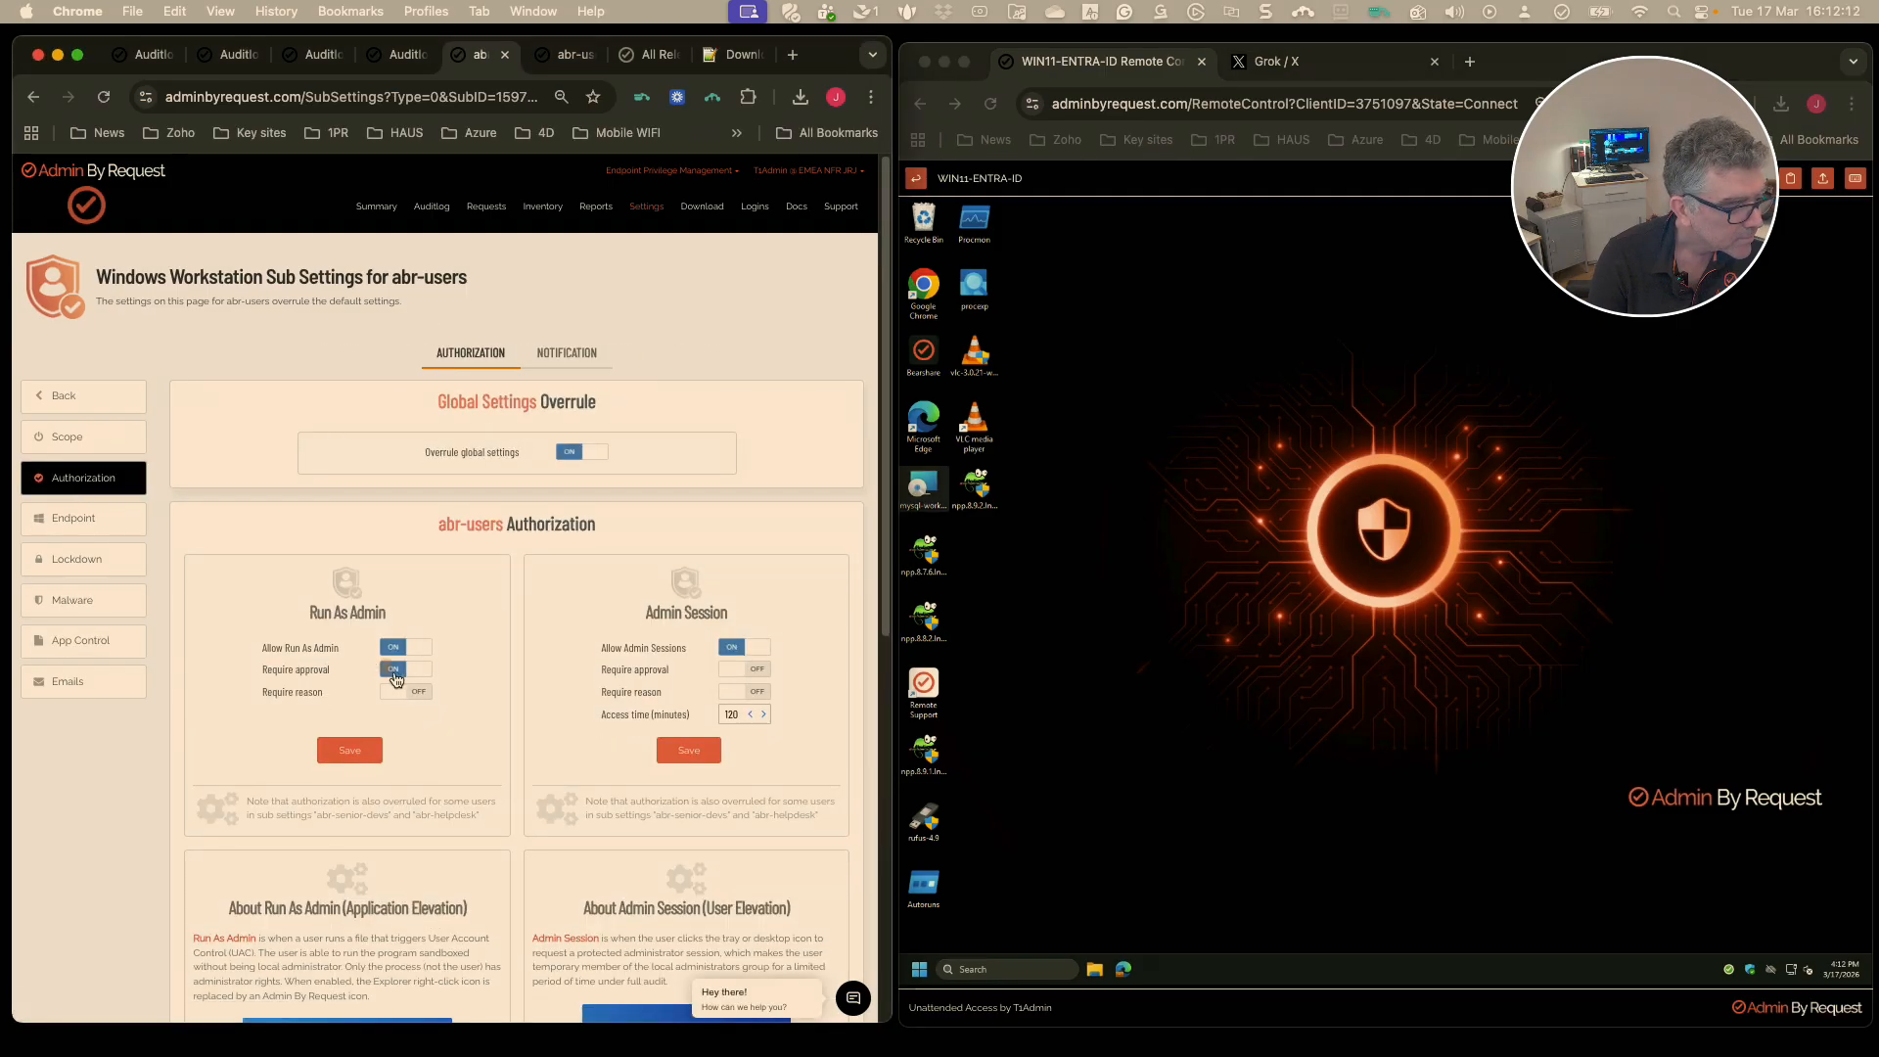
left_click(349, 749)
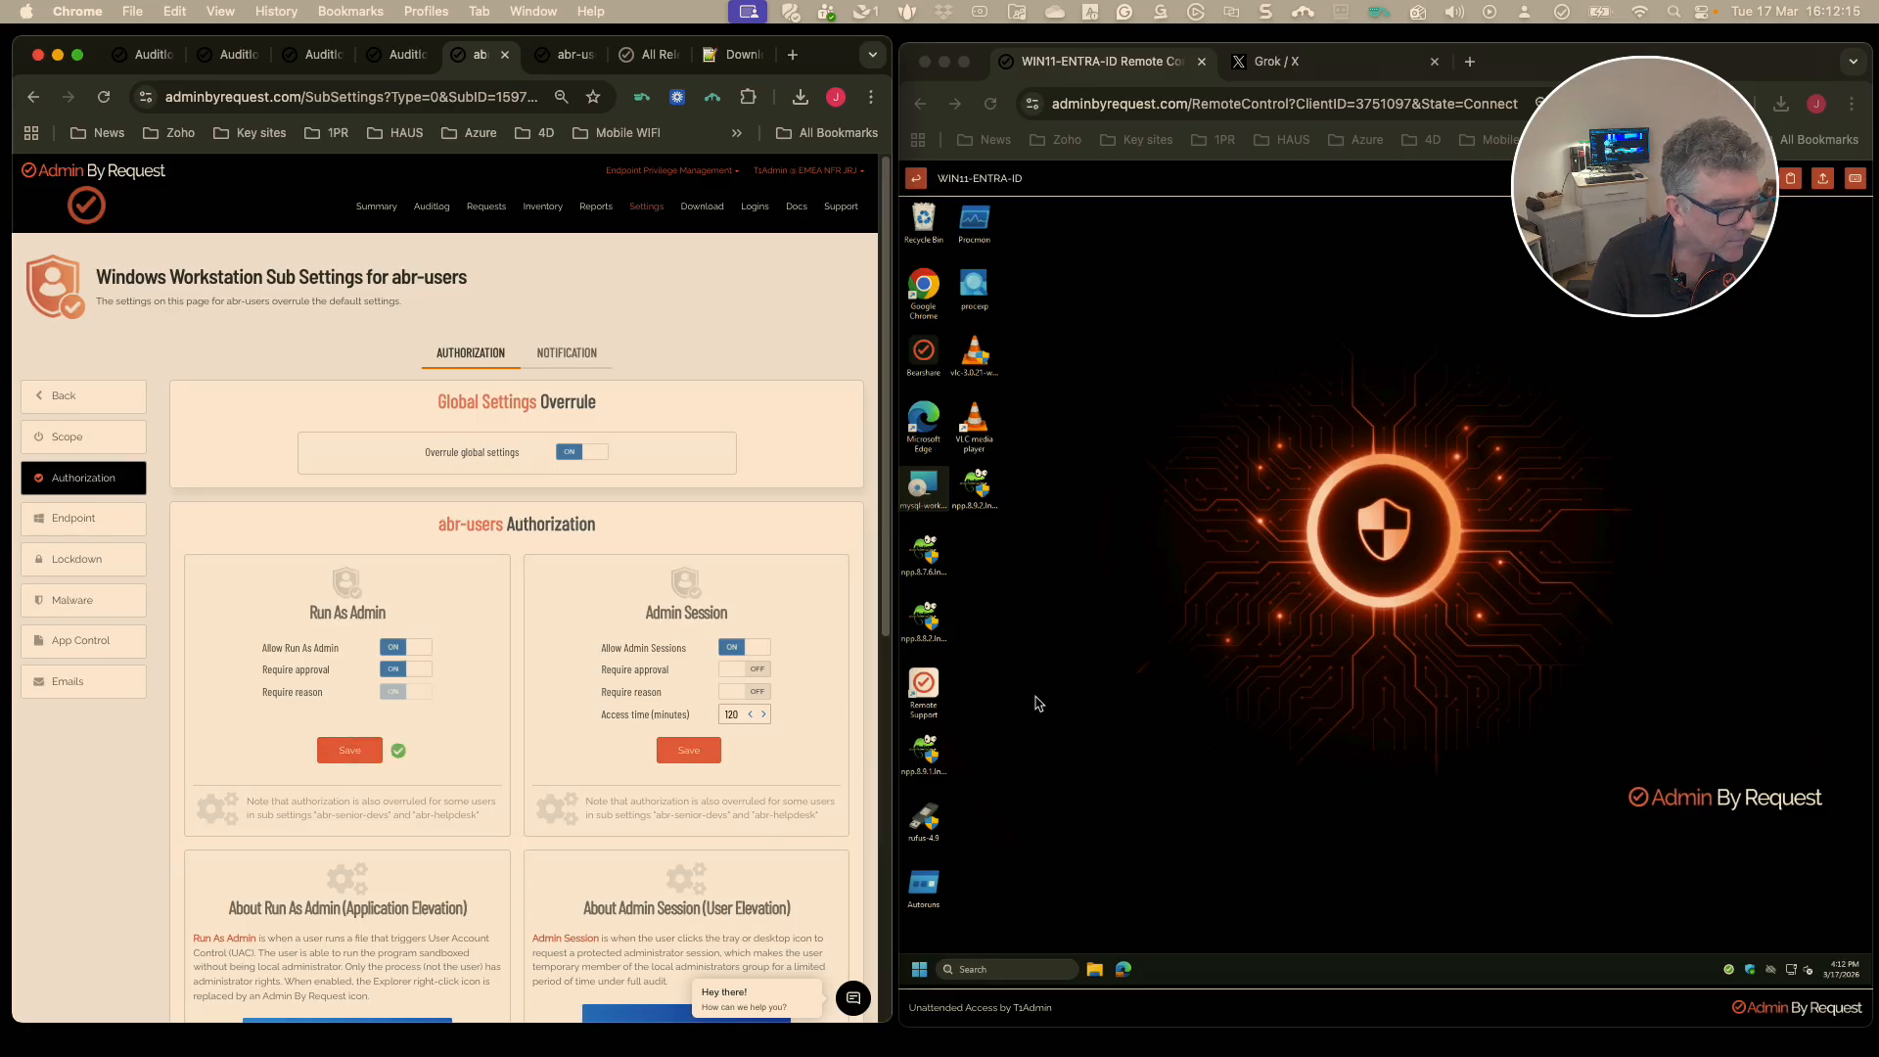
Run the npp.8.7.6 and npp.8.8.2 installers on the remote desktop, cancelling each administrator access request.
left_click(1438, 861)
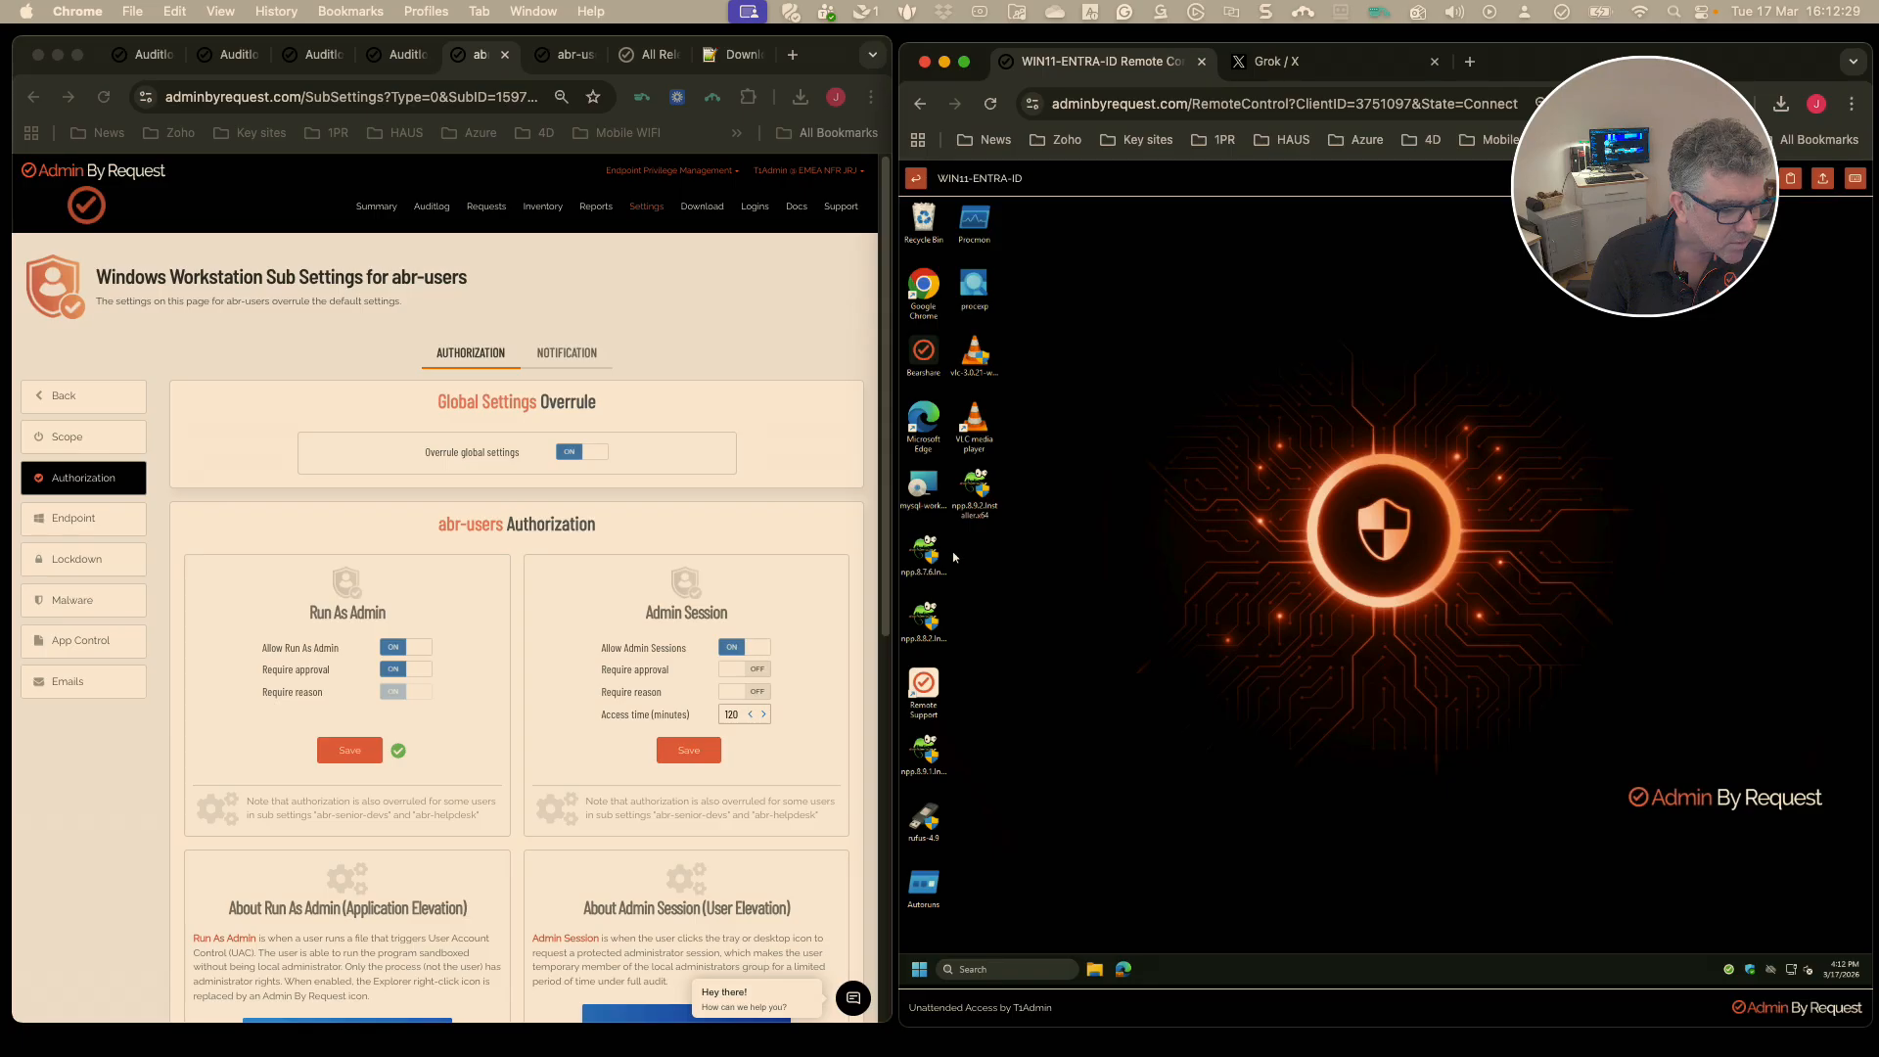
mouse_move(927, 551)
double_click(927, 551)
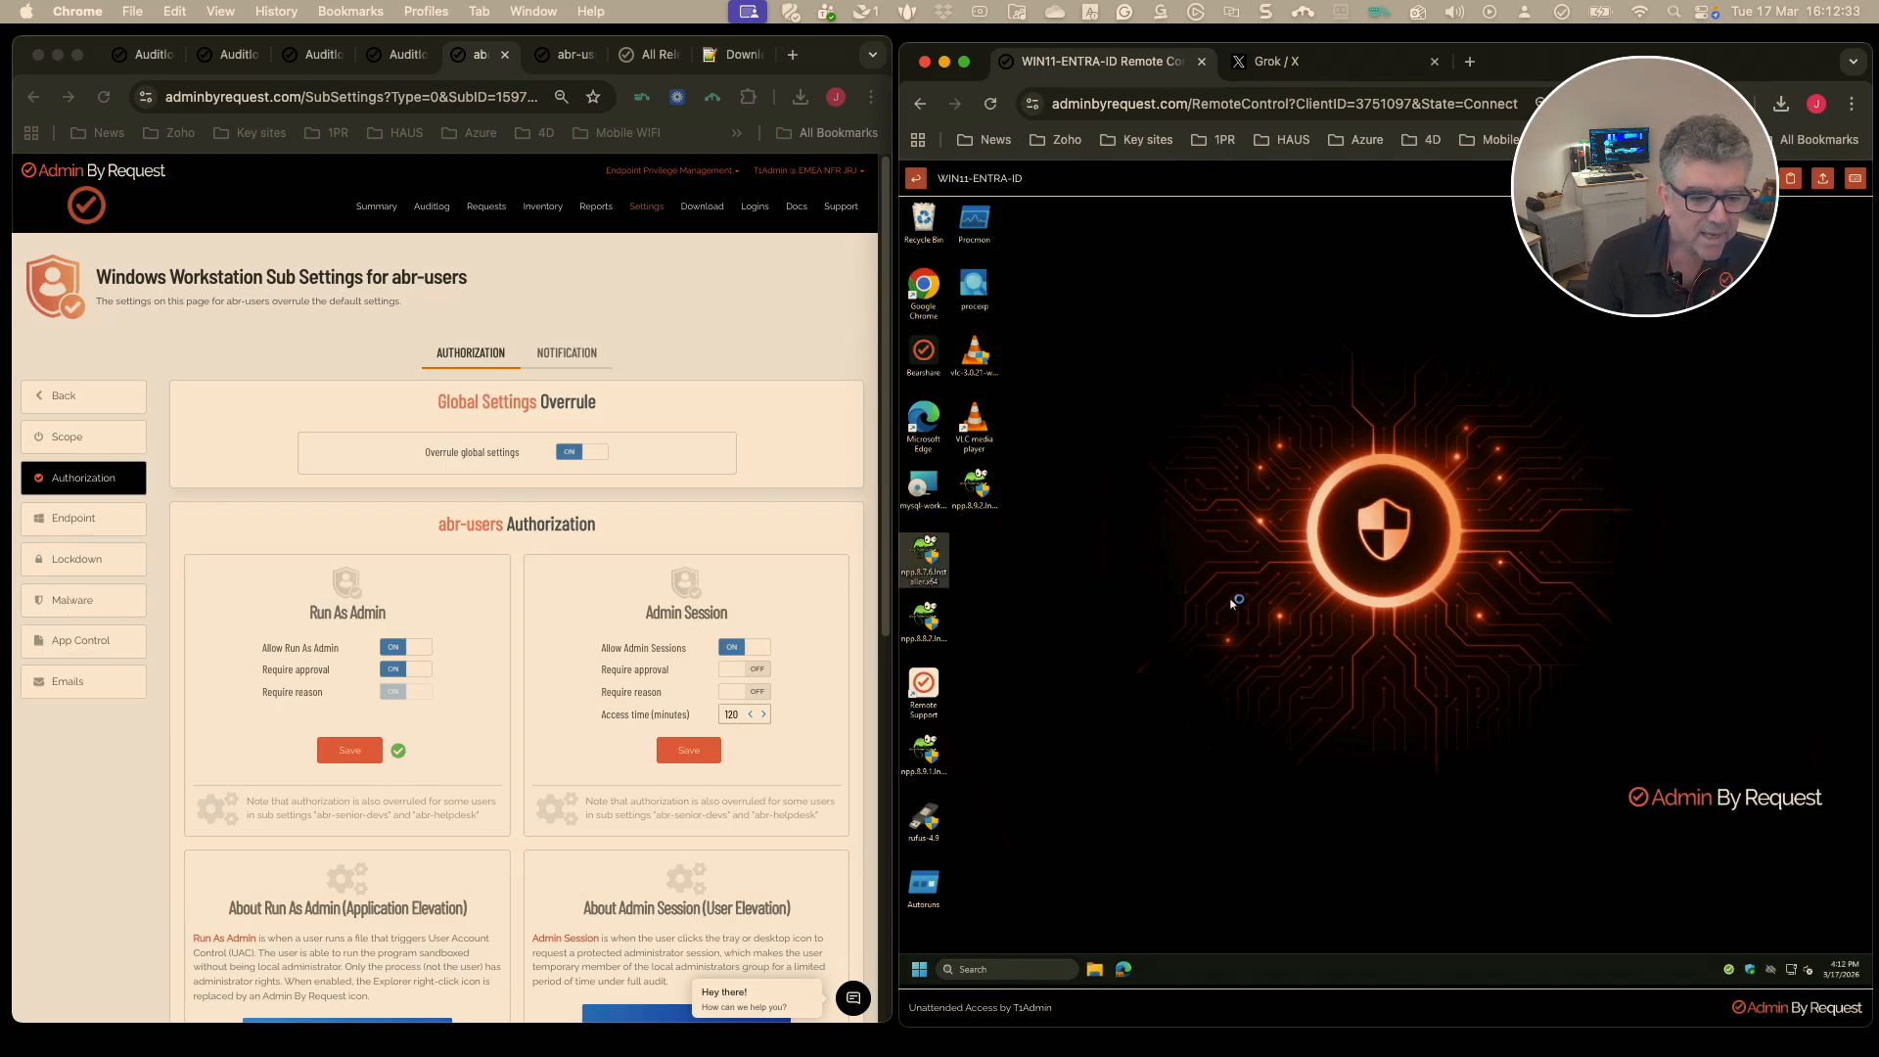
left_click(1308, 646)
left_click(1497, 713)
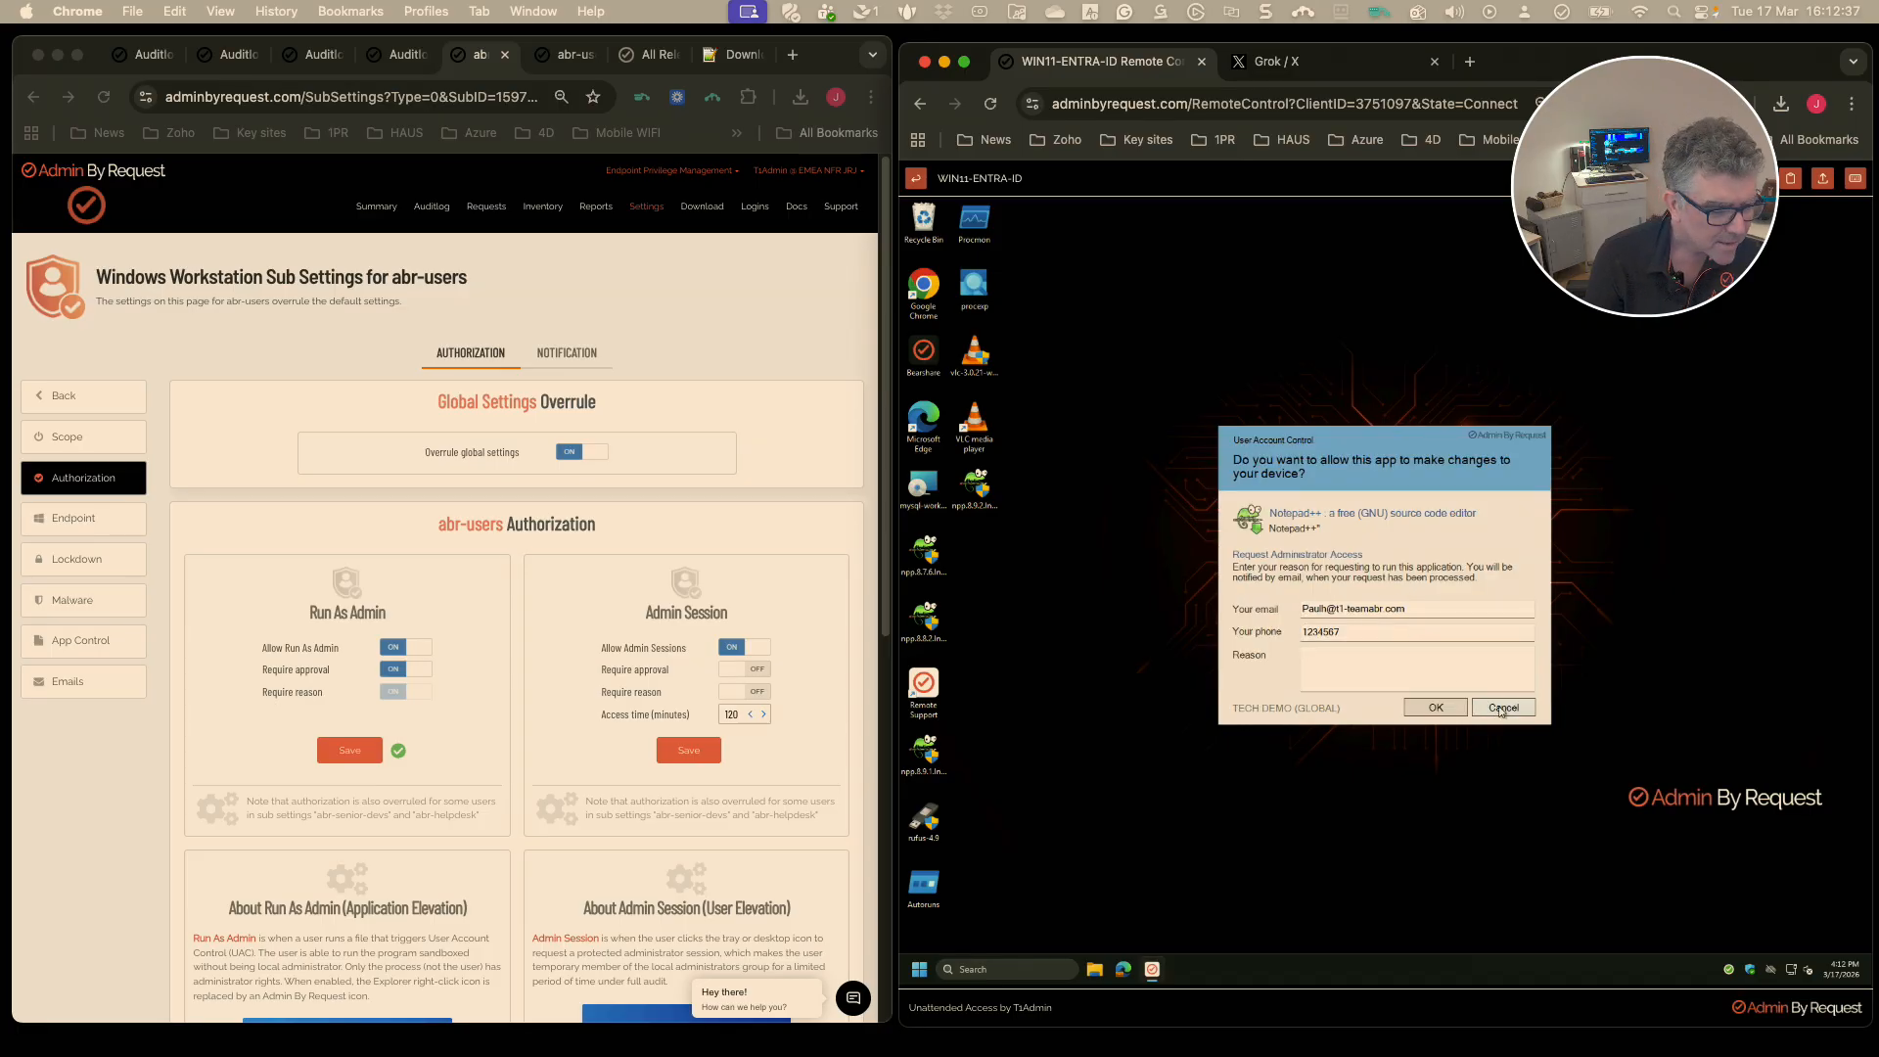
double_click(932, 620)
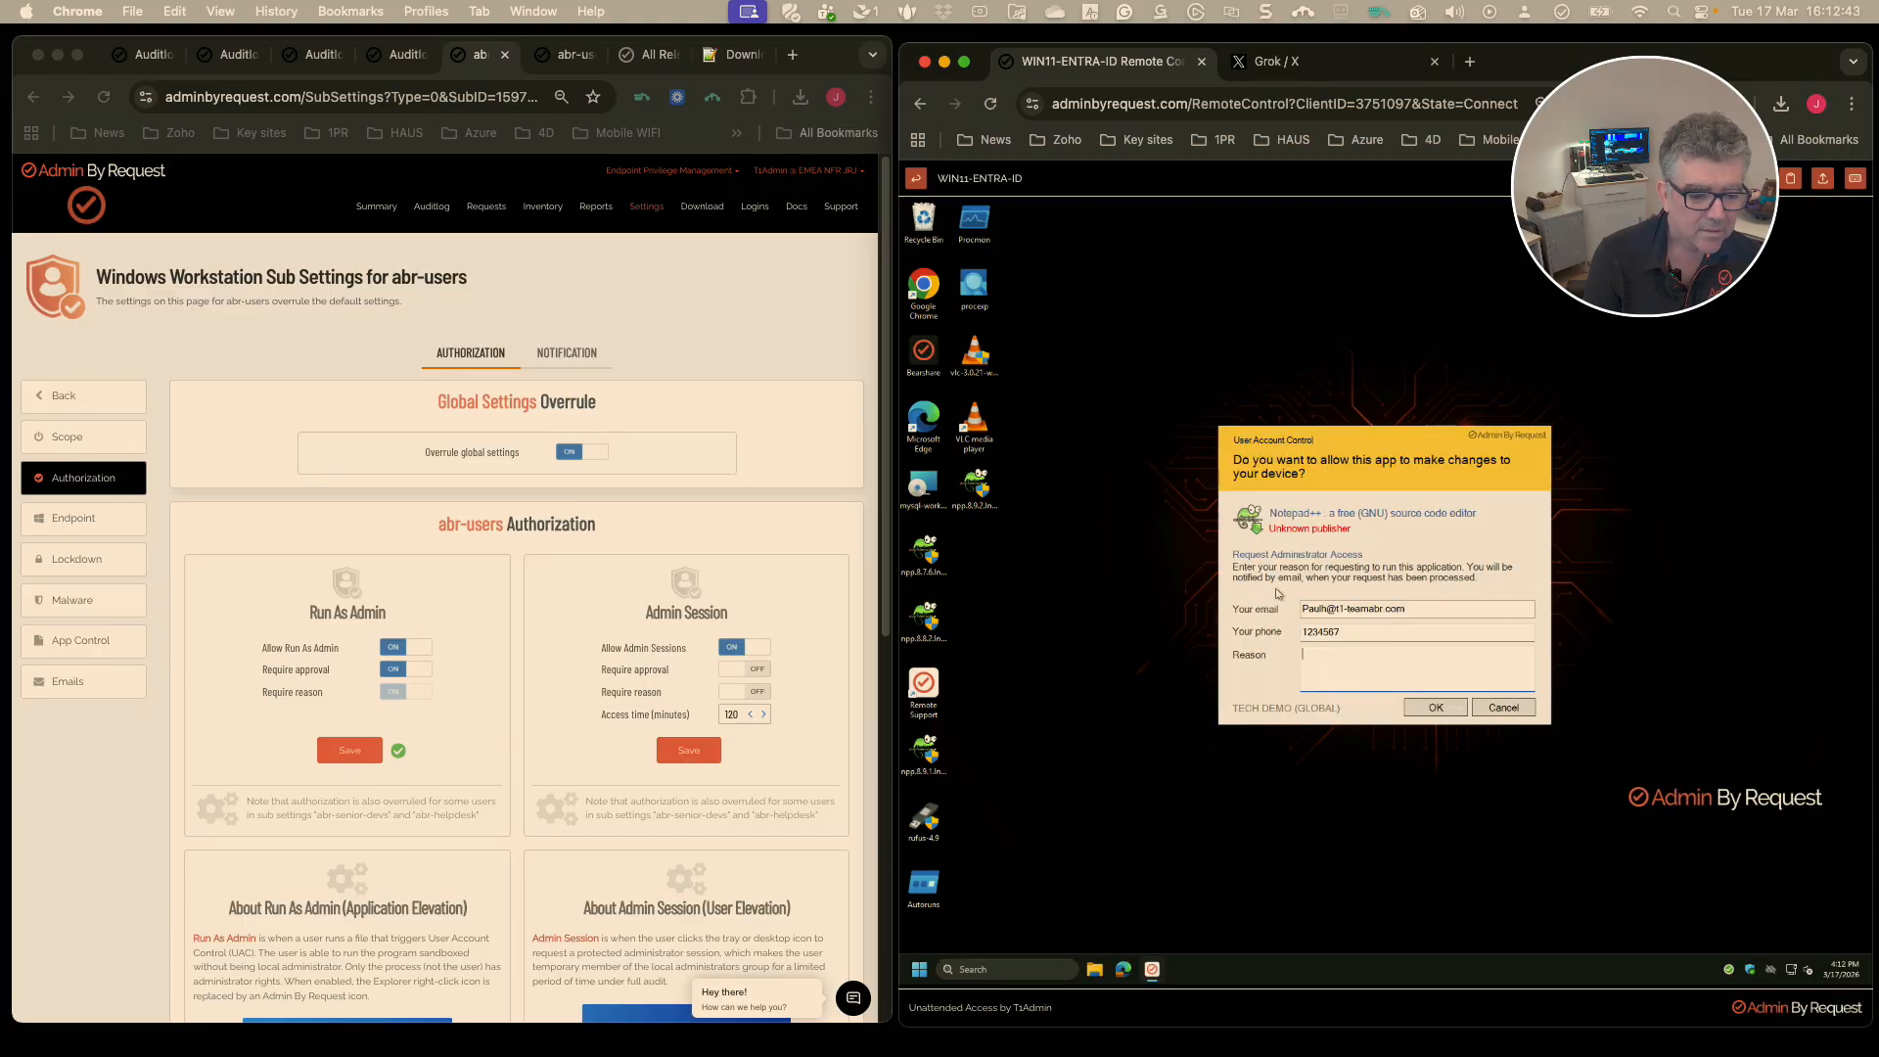
left_click(1505, 709)
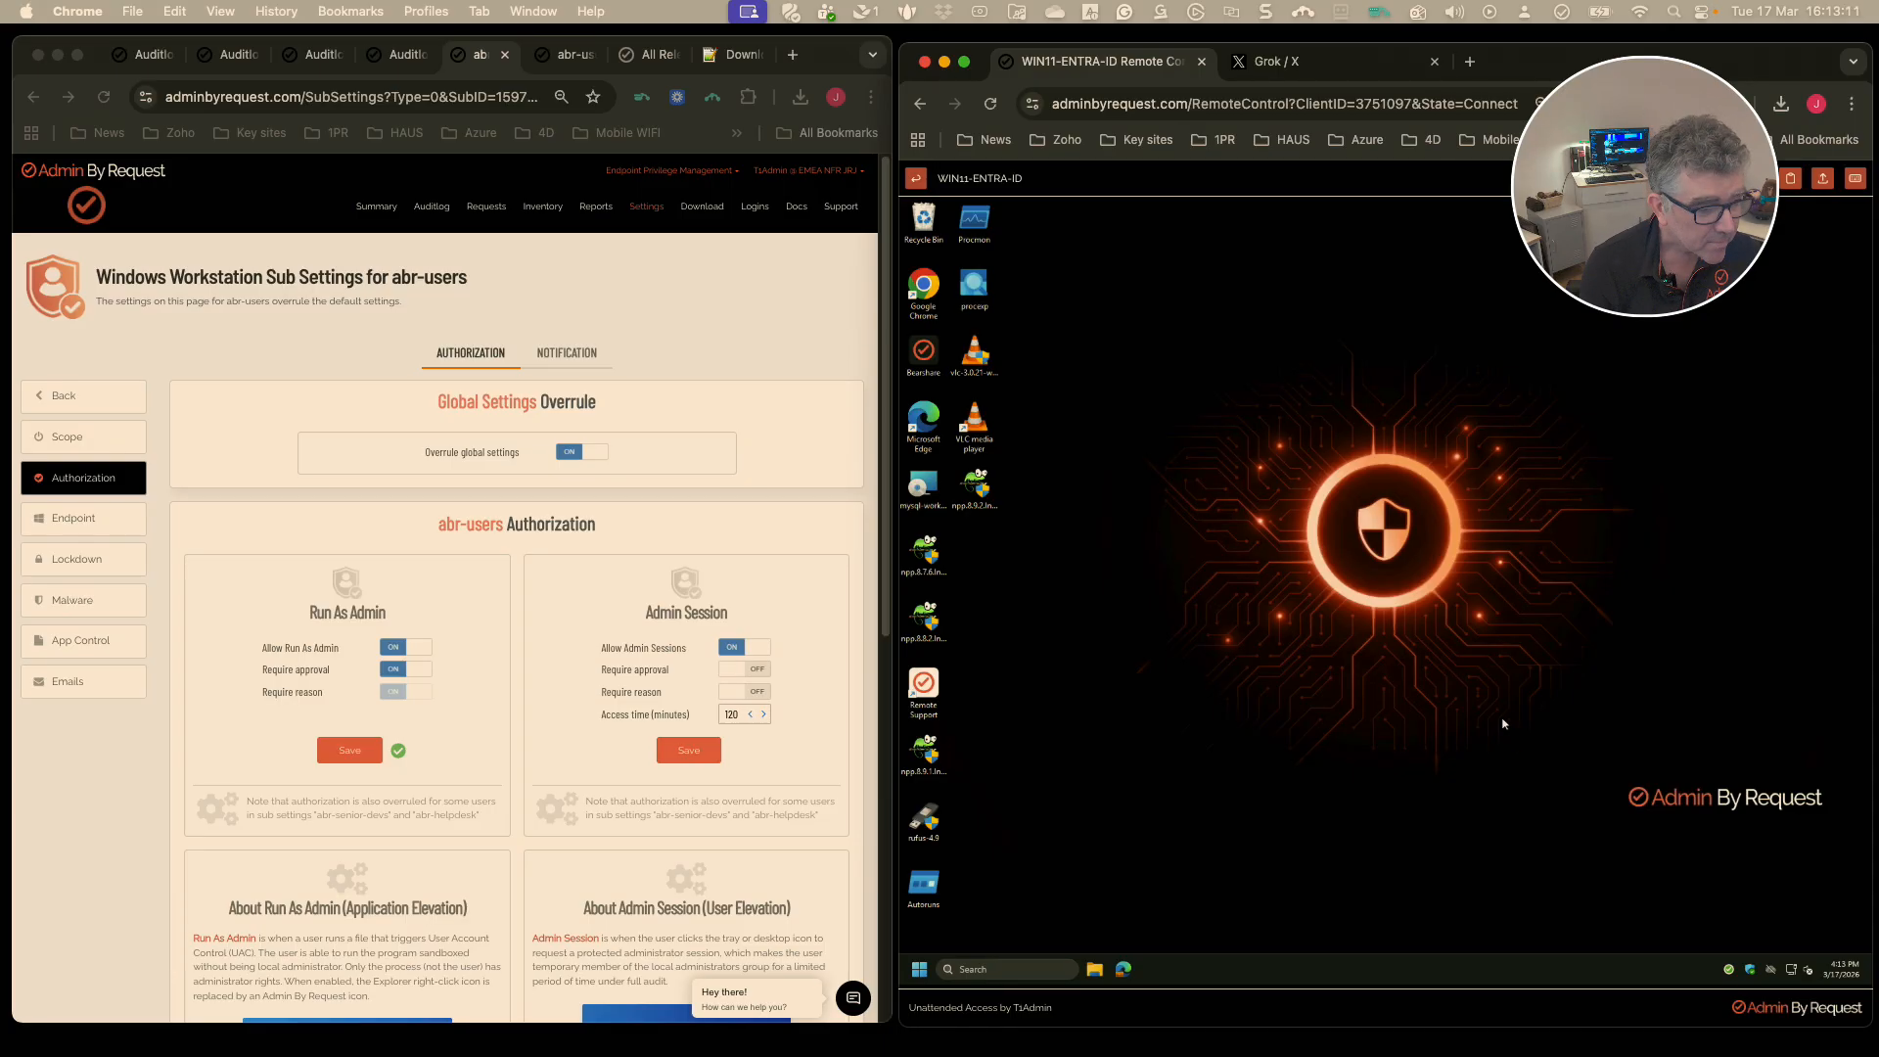
Review the abr-users application control lists, and start a blocking entry for Notepad++ from its Auditlog record.
left_click(80, 639)
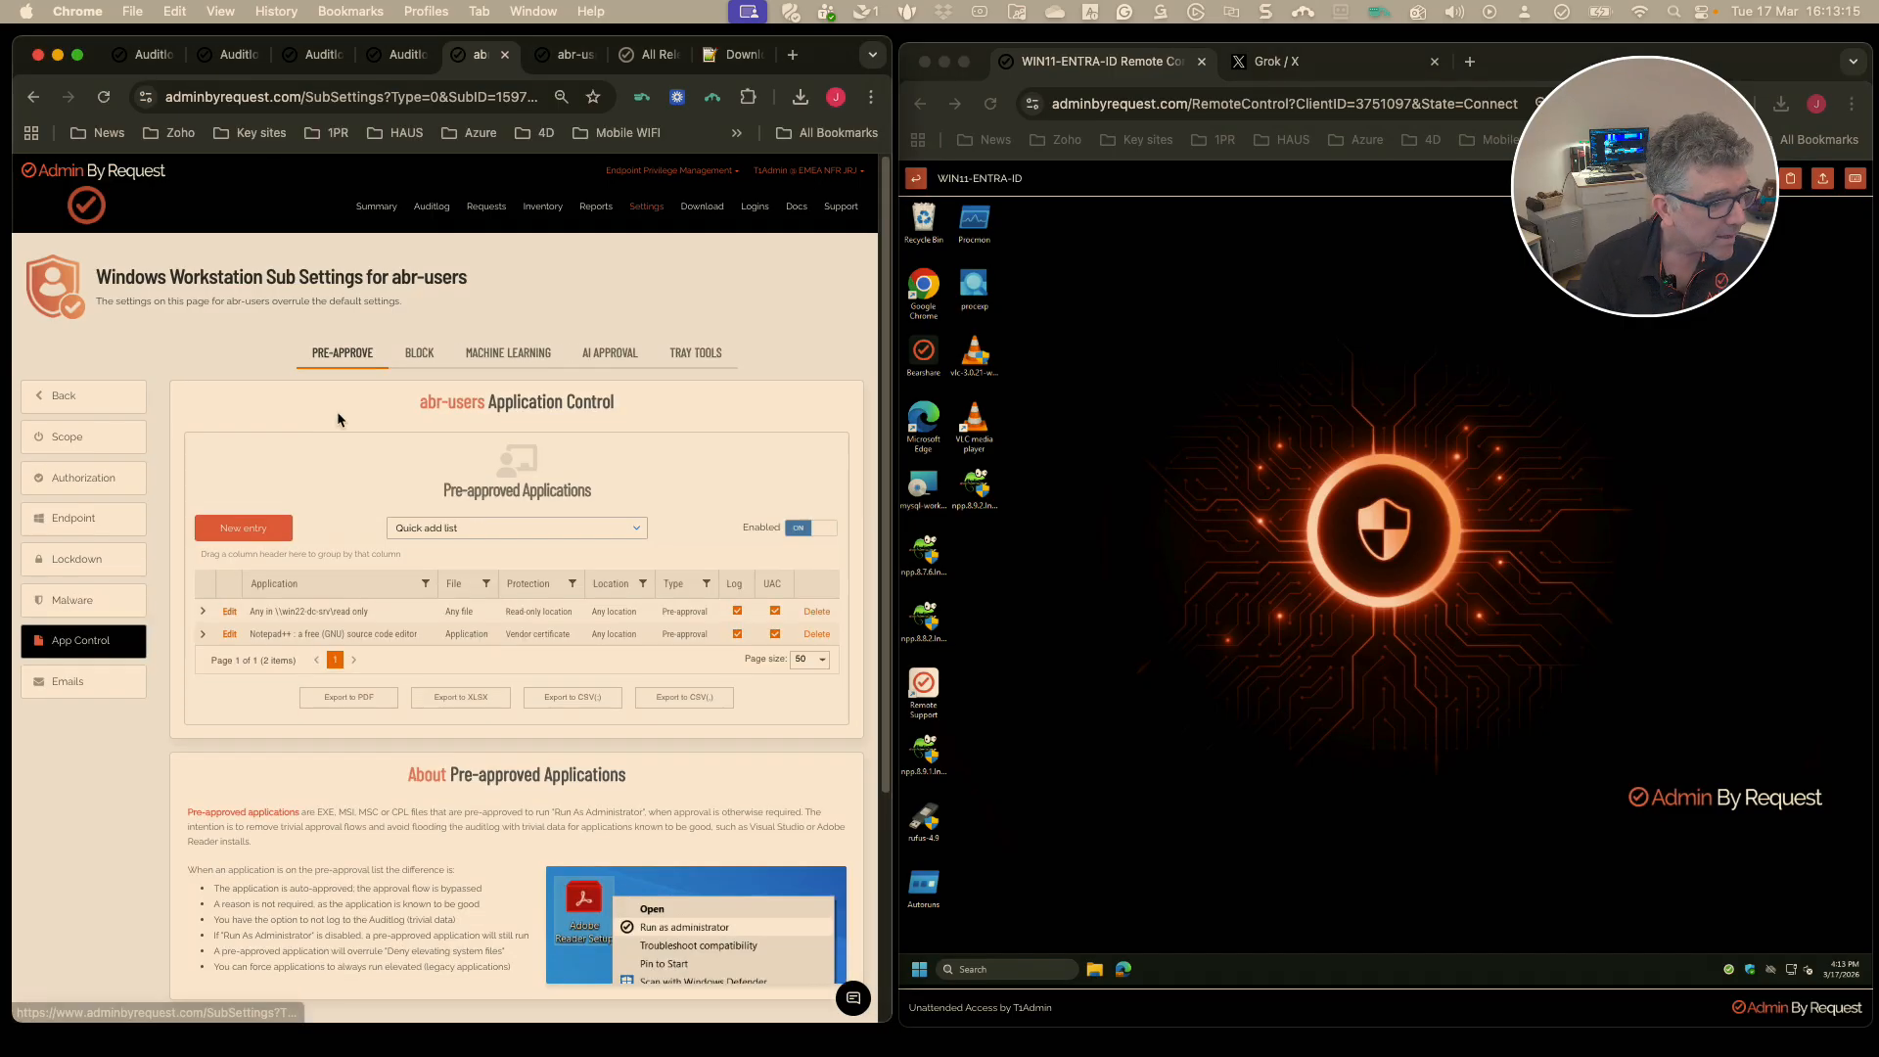
left_click(418, 356)
left_click(349, 357)
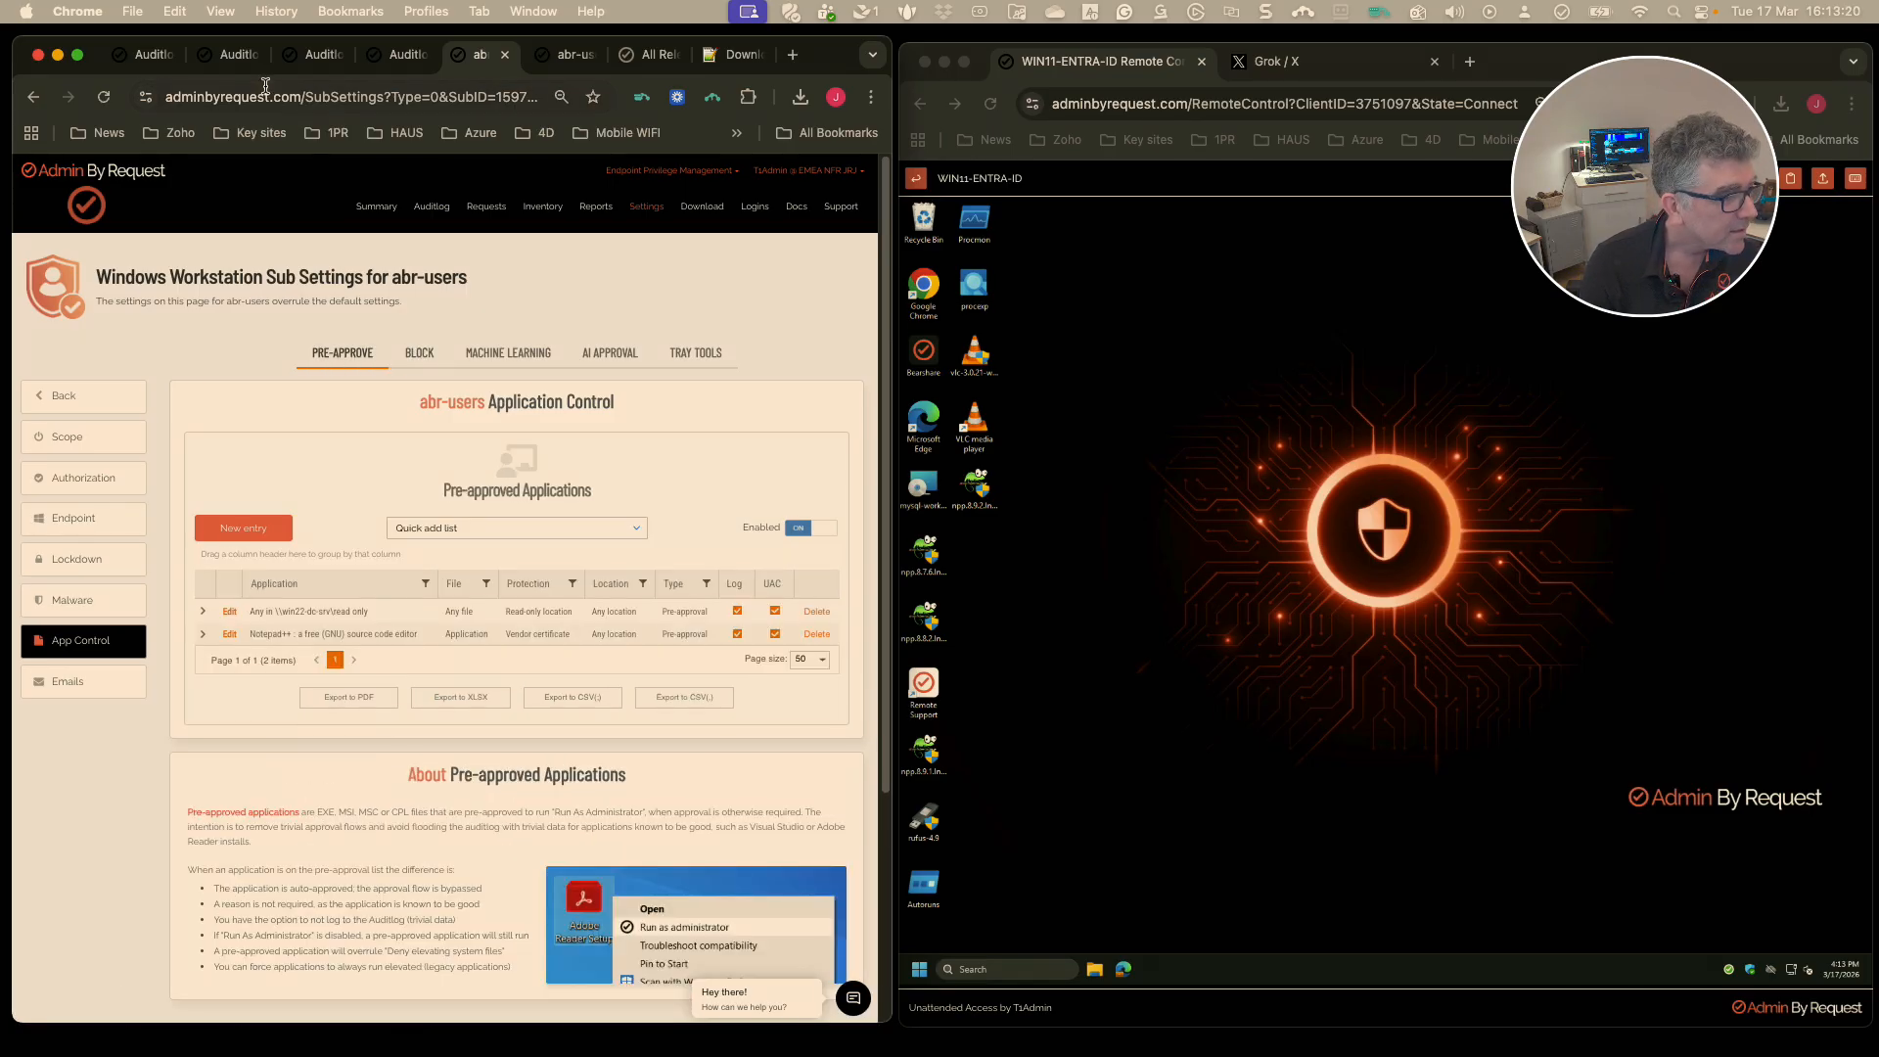
left_click(398, 54)
left_click(618, 674)
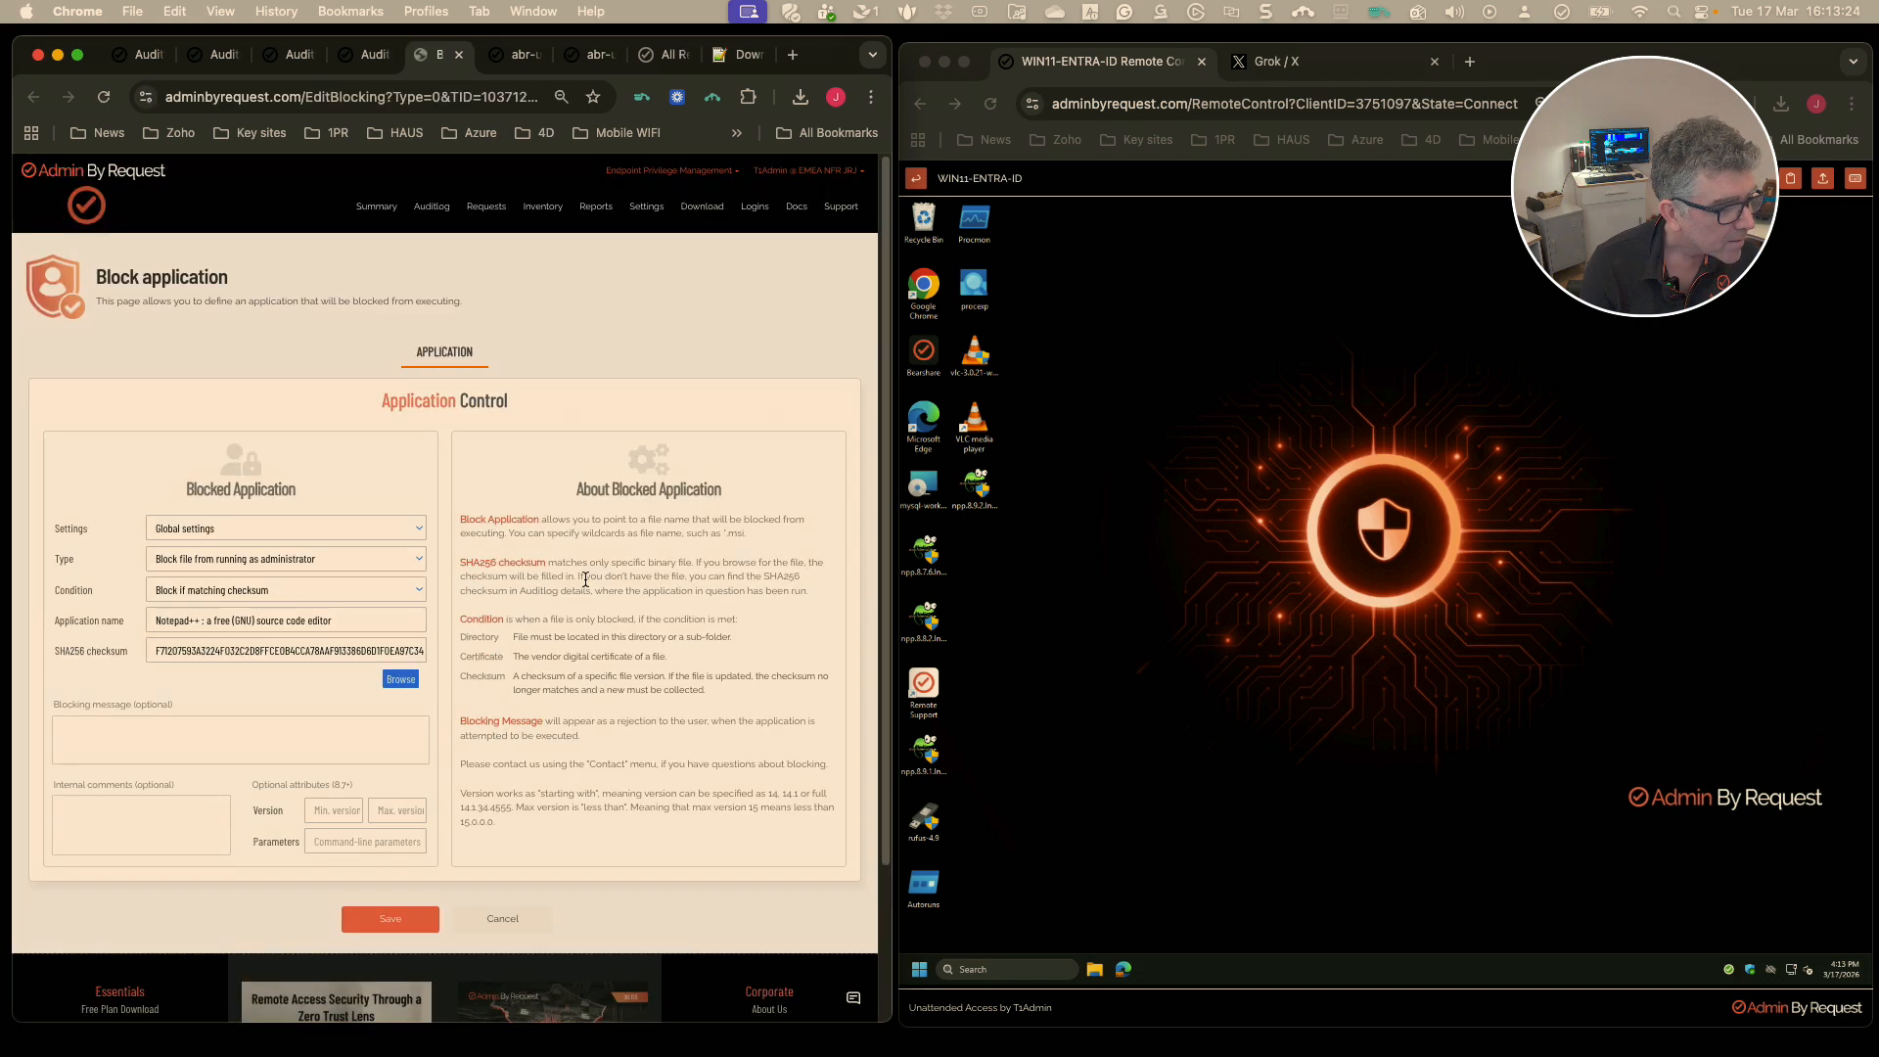
Assign the Notepad++ block to abr-users with the condition "Block if matching digital certificate and application name".
left_click(327, 527)
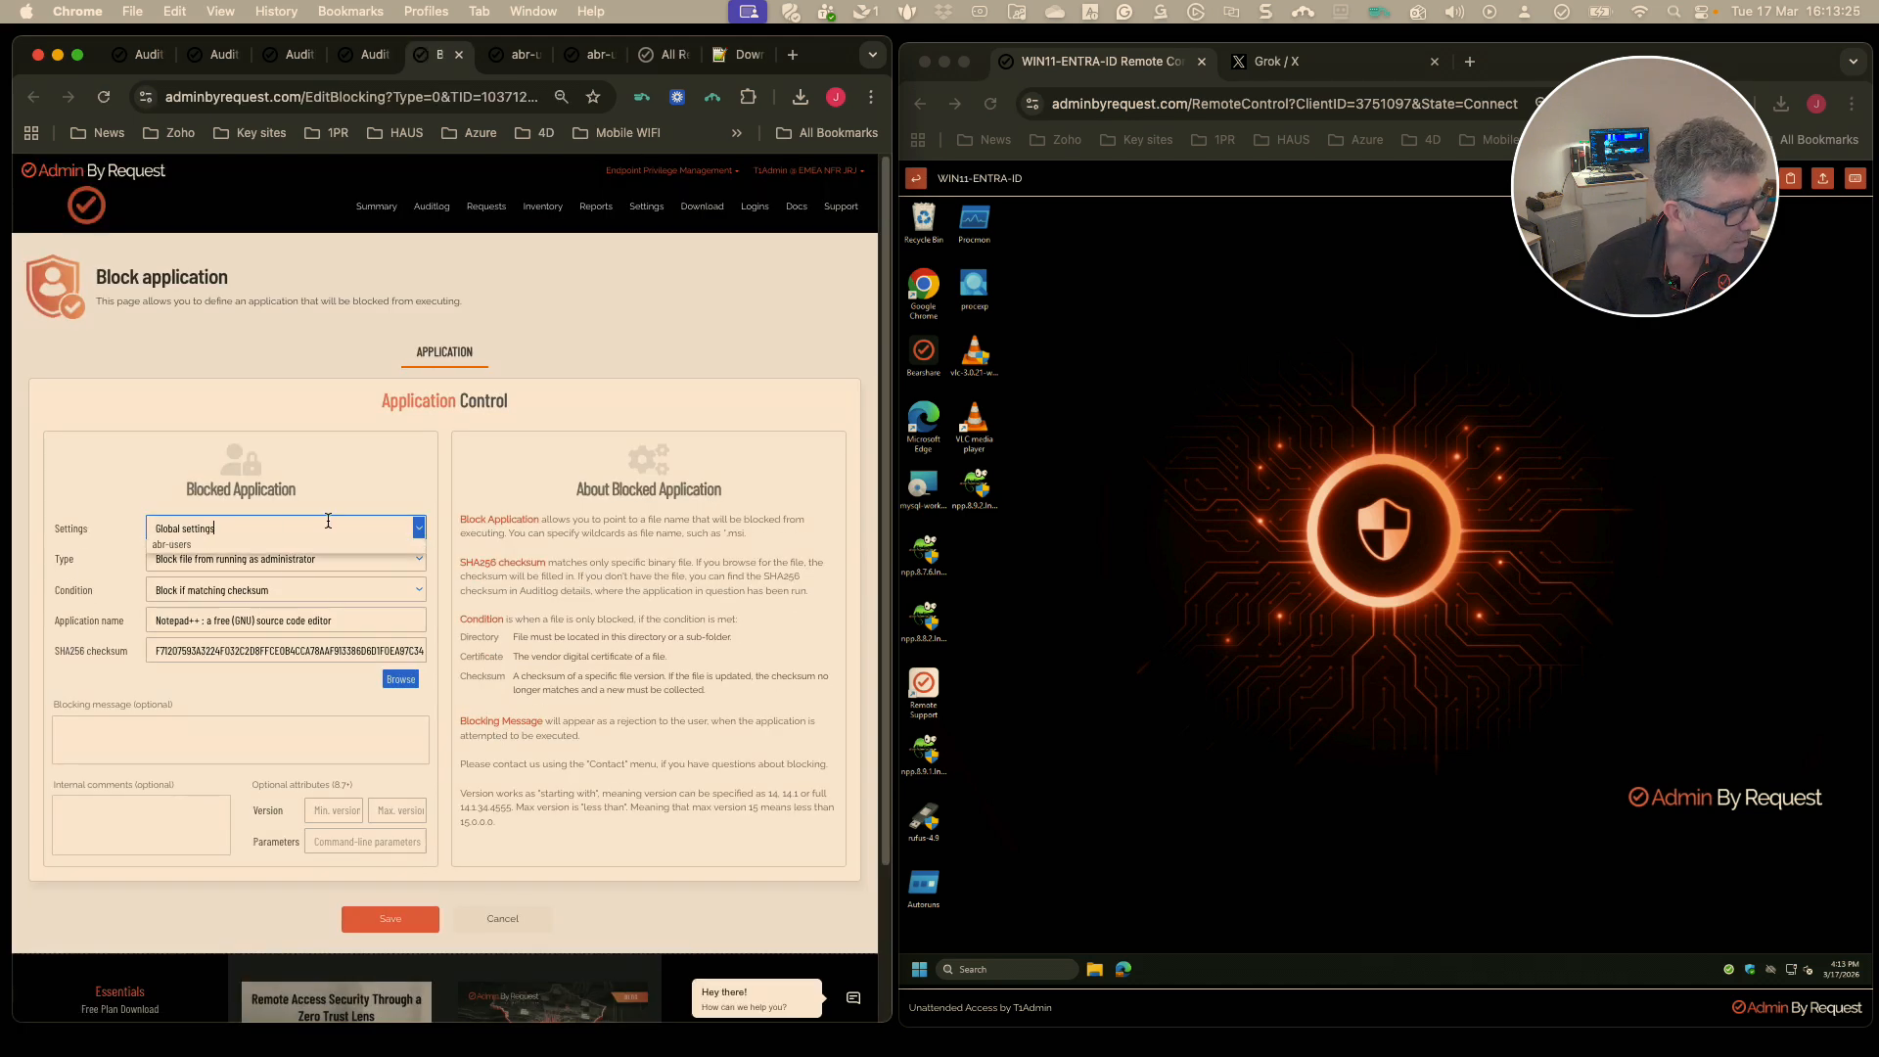
left_click(221, 592)
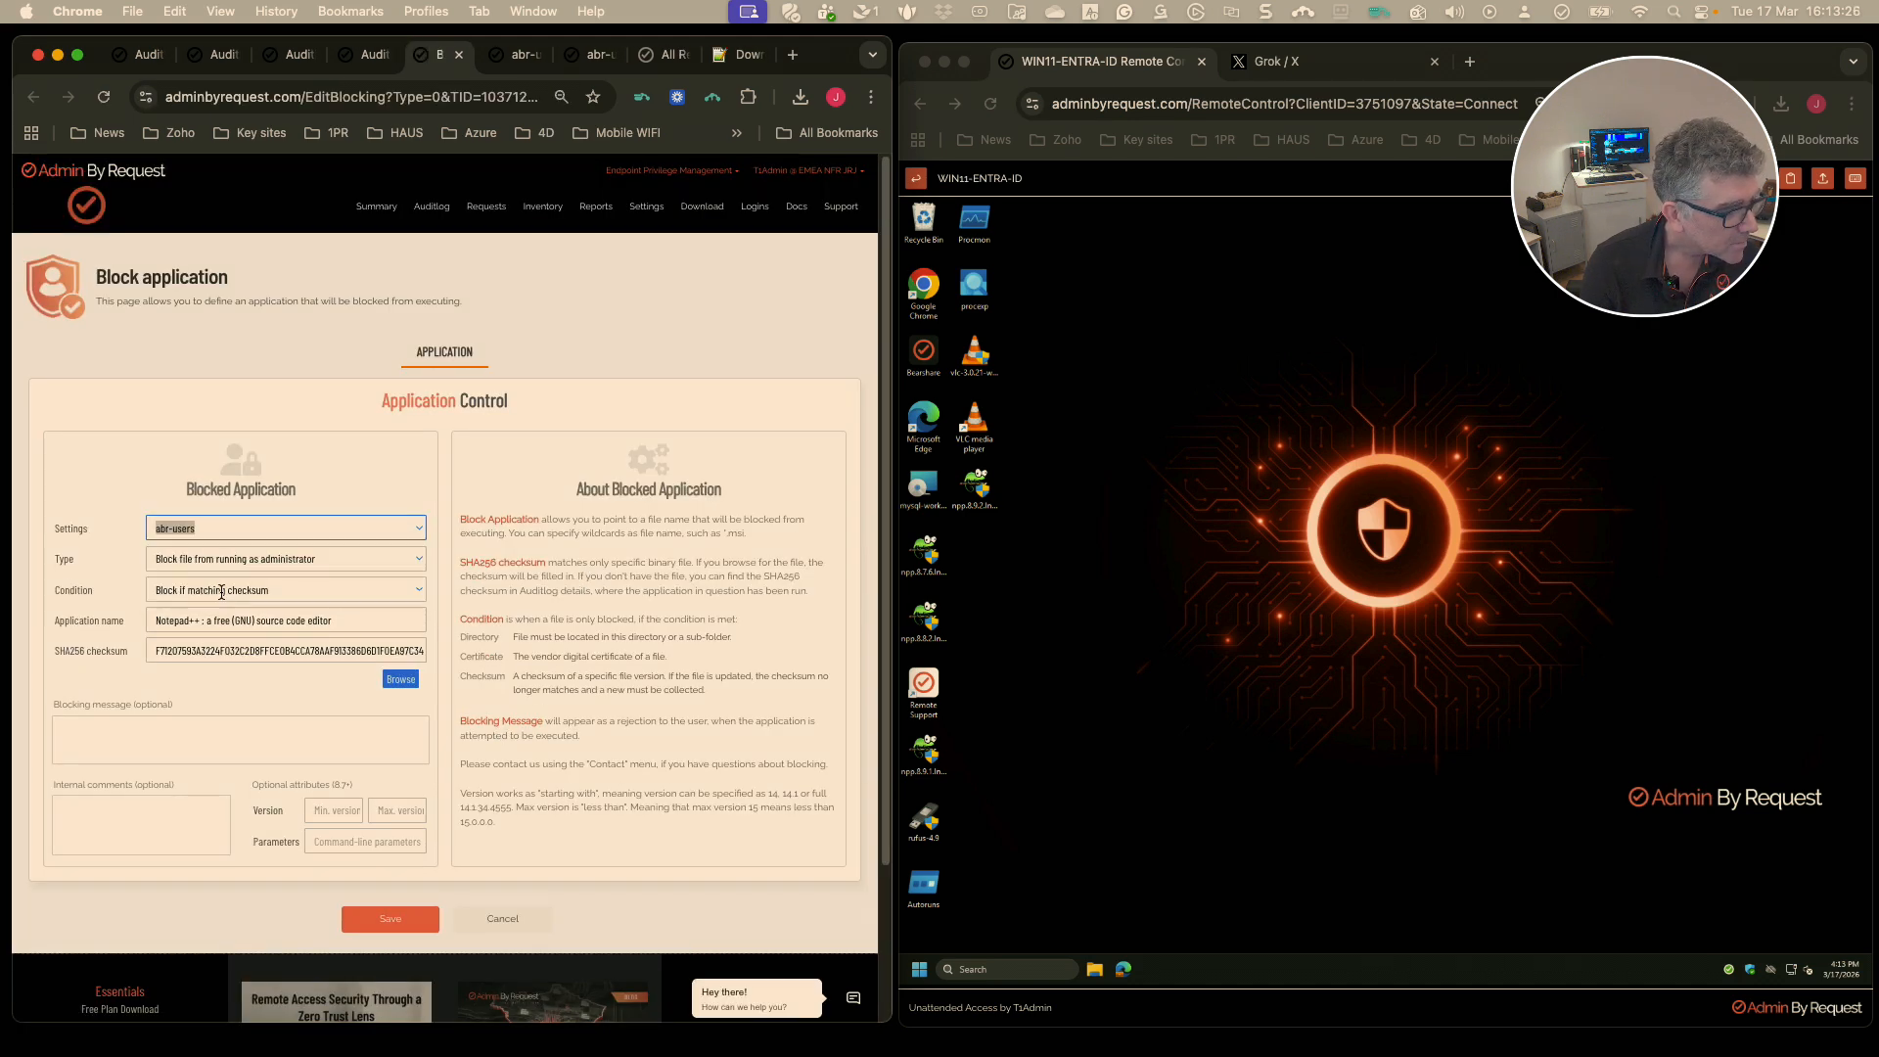
left_click(323, 589)
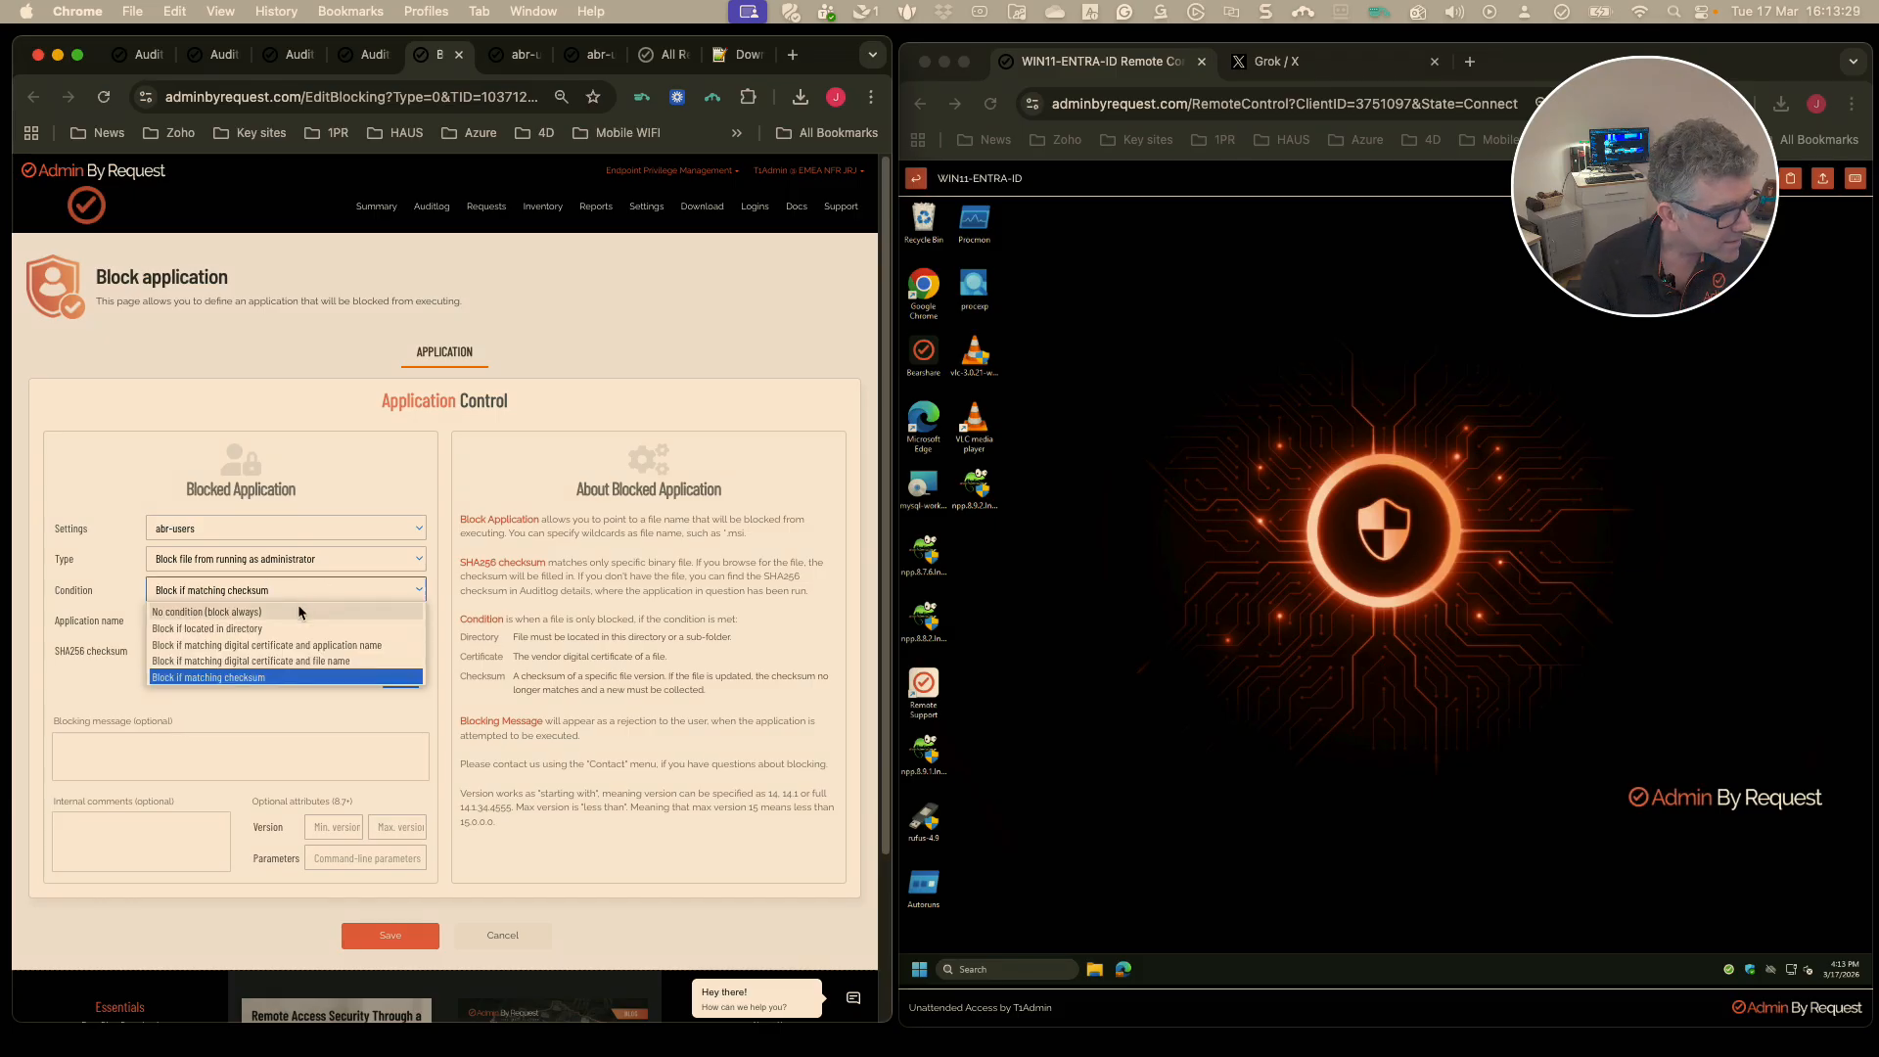
left_click(283, 645)
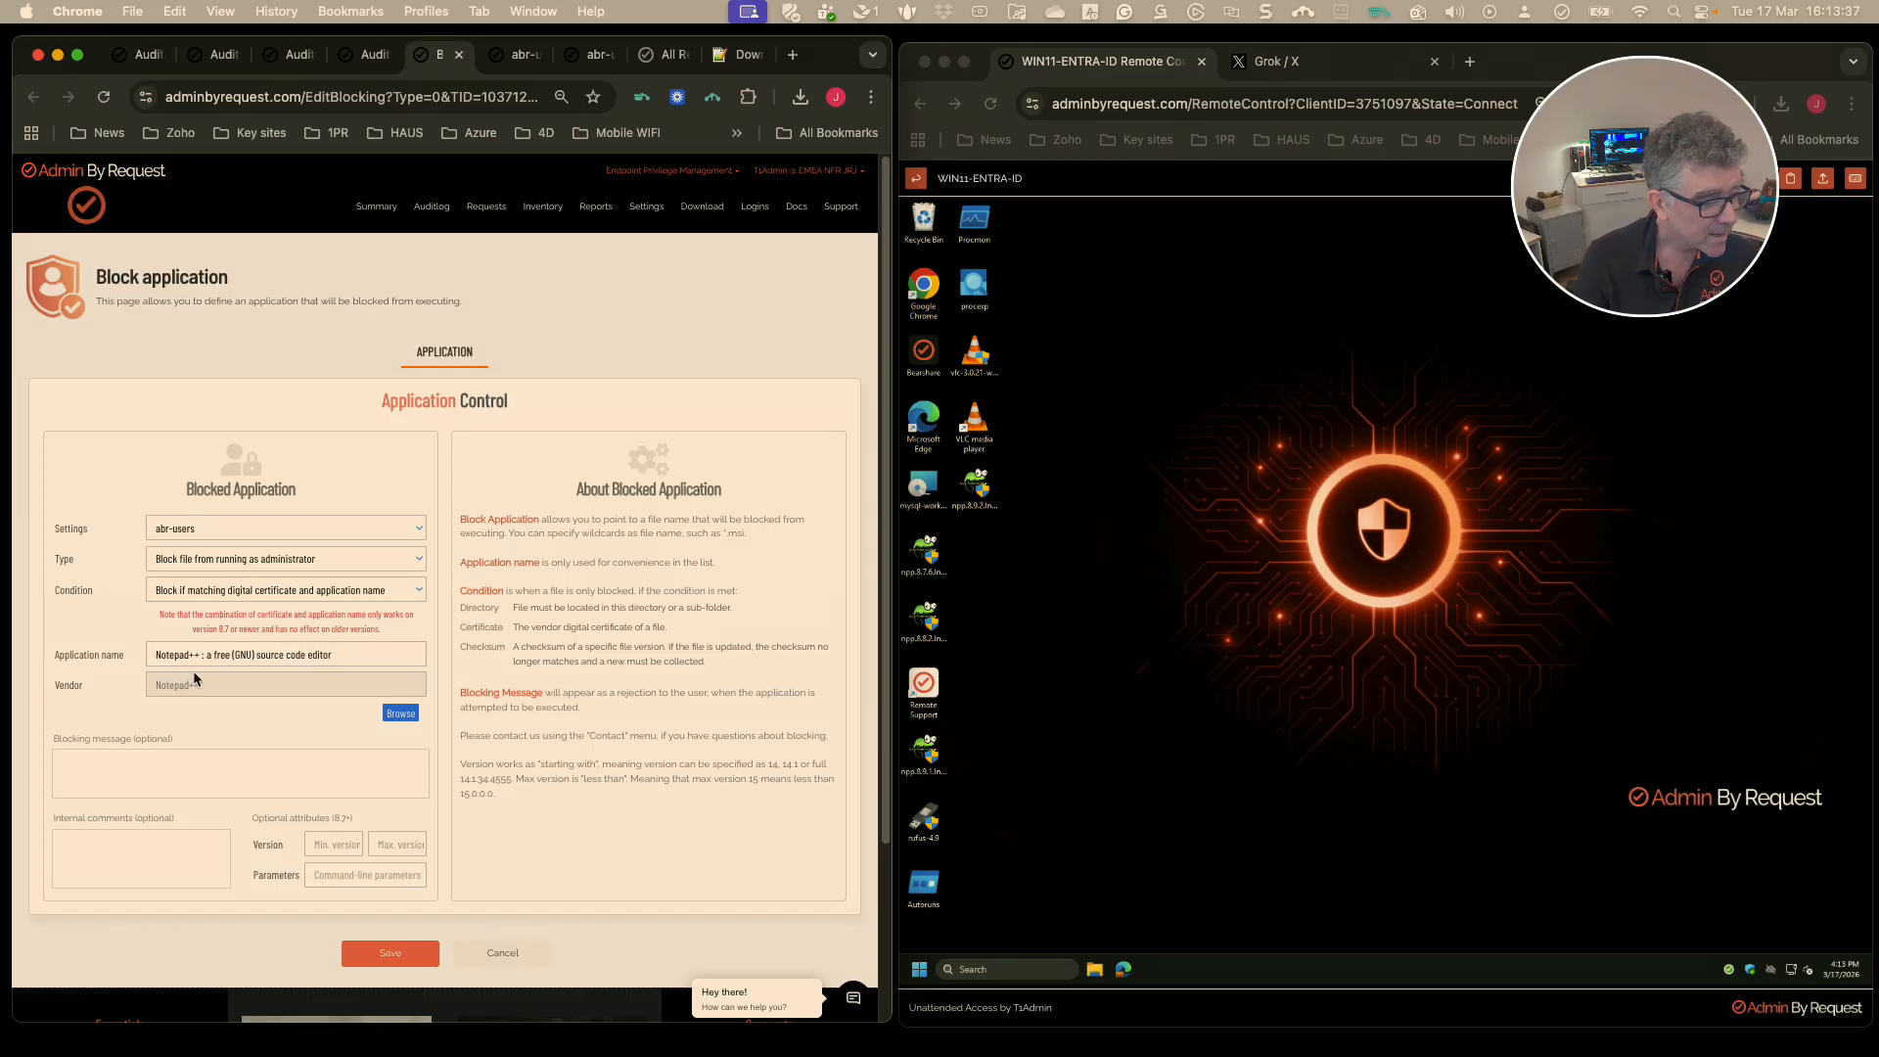
Set the Notepad++ block's maximum version to 8.7 and save the entry.
left_click(344, 844)
left_click(388, 844)
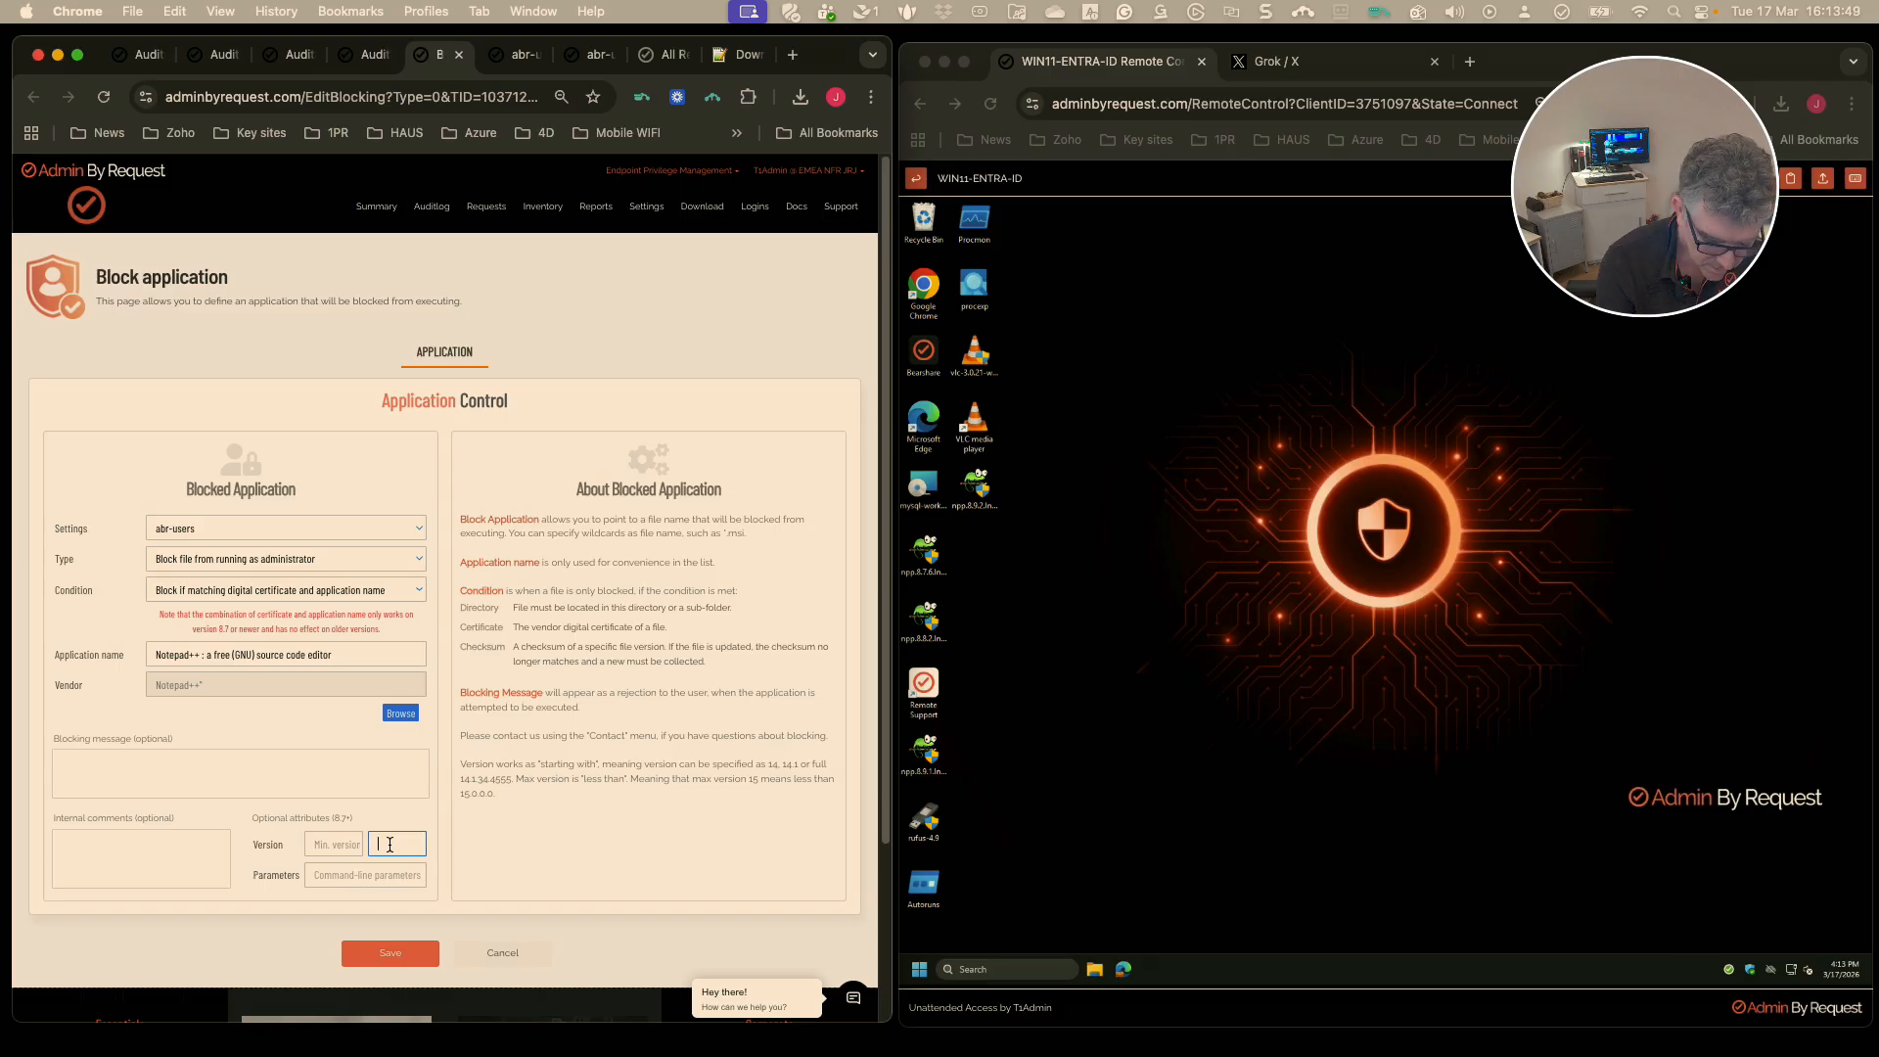
type("8.7")
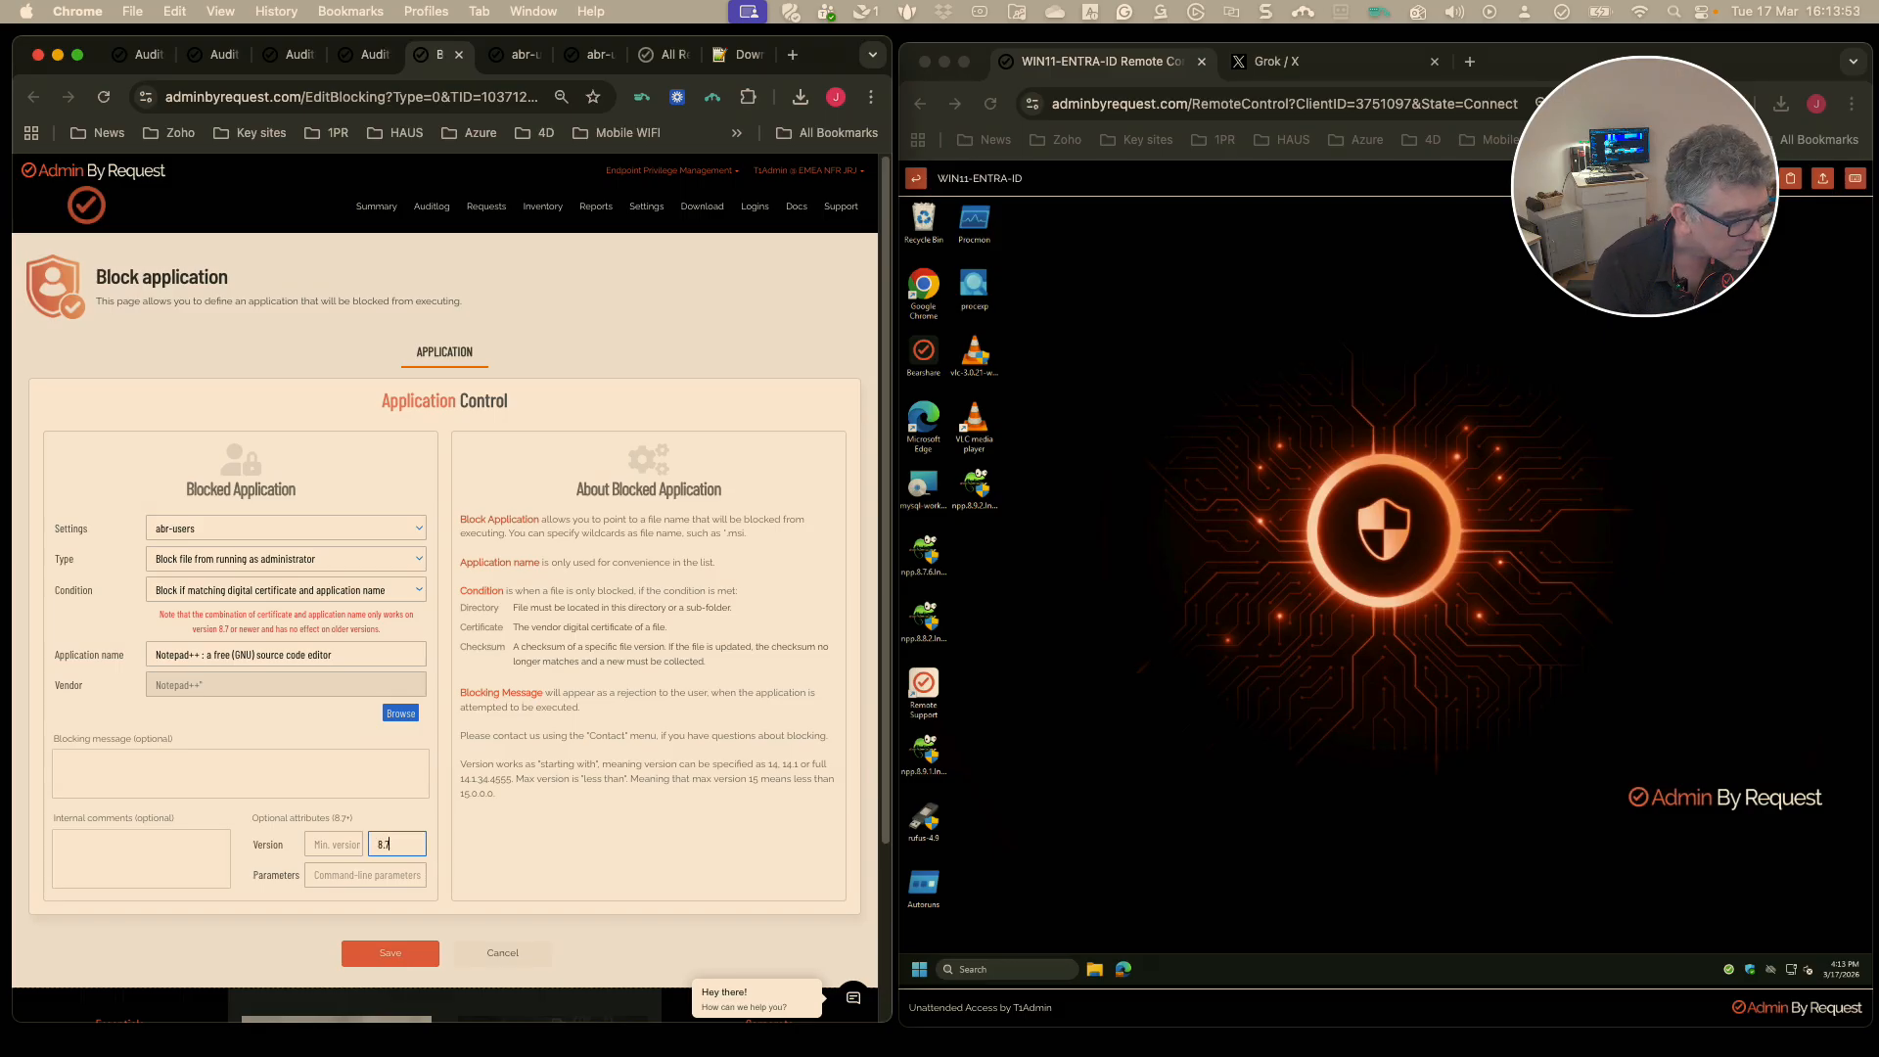
left_click(389, 954)
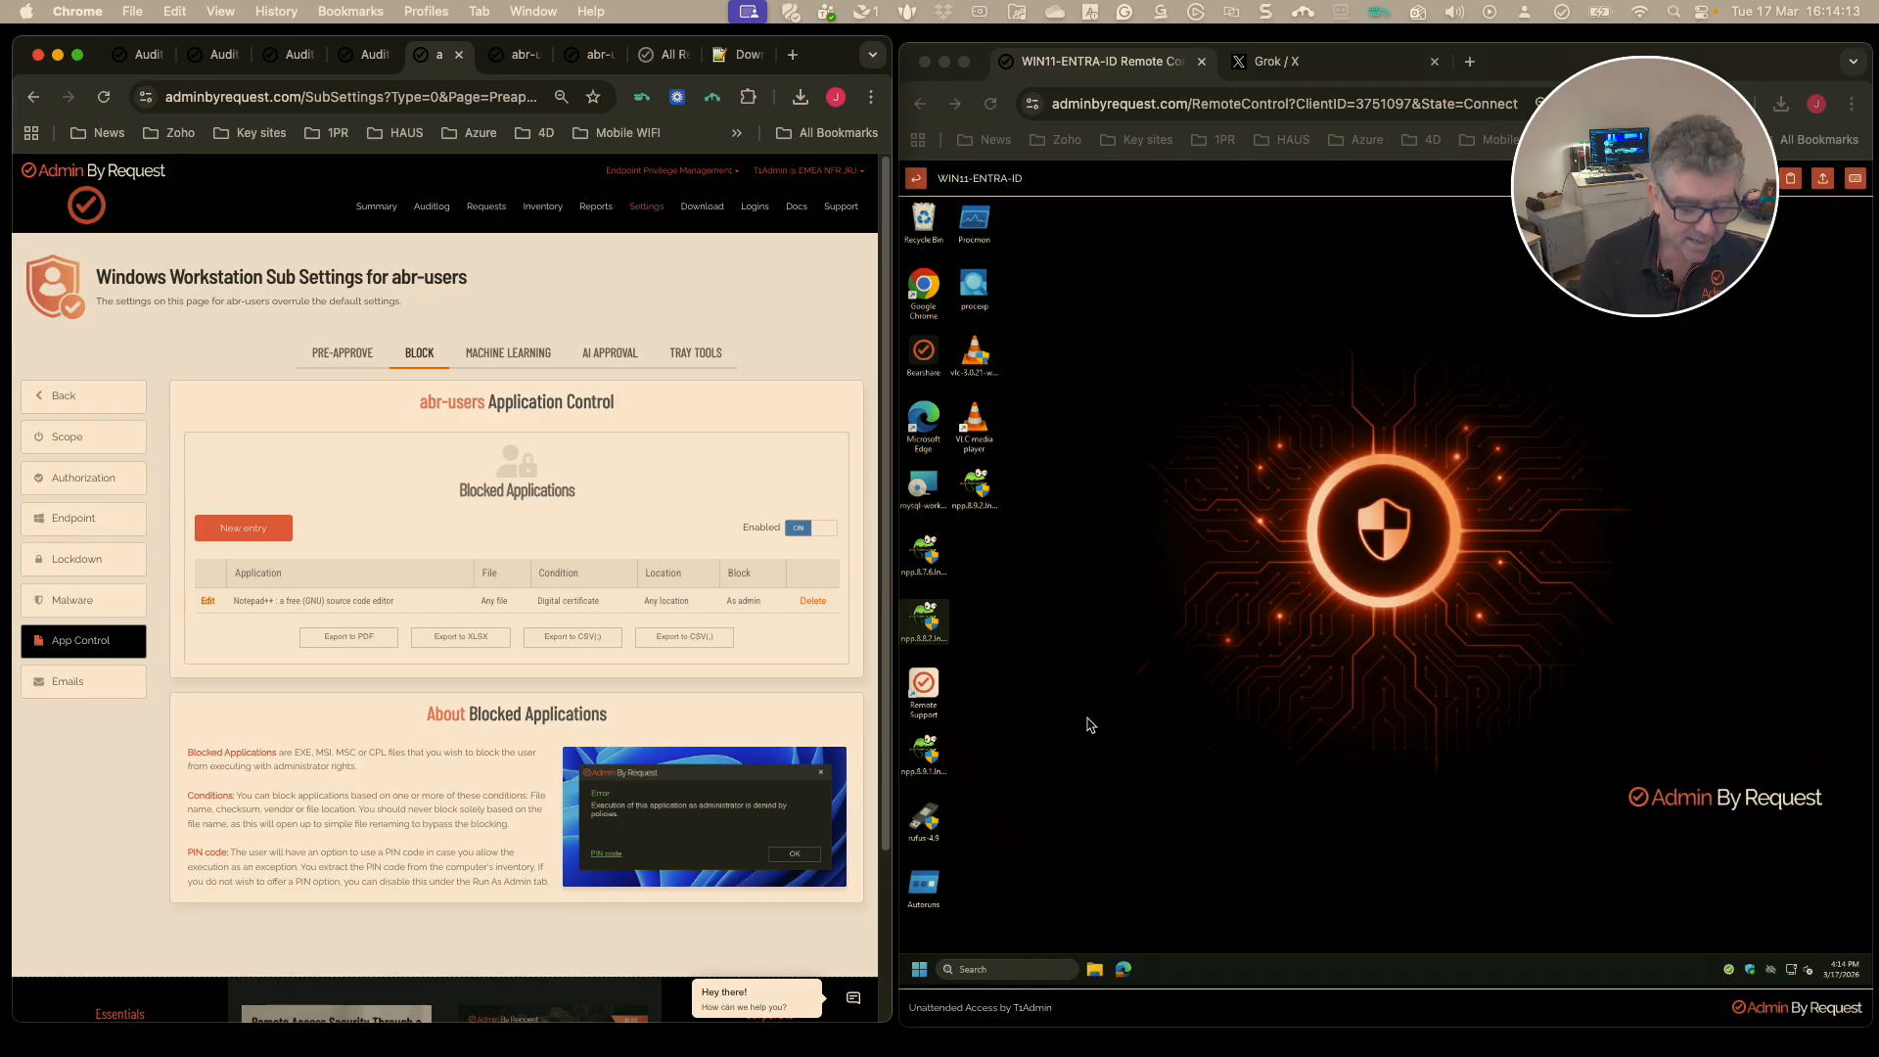
Test the block by running the npp.8.7.6 installer on the remote desktop, and cancel the access request.
left_click(1726, 976)
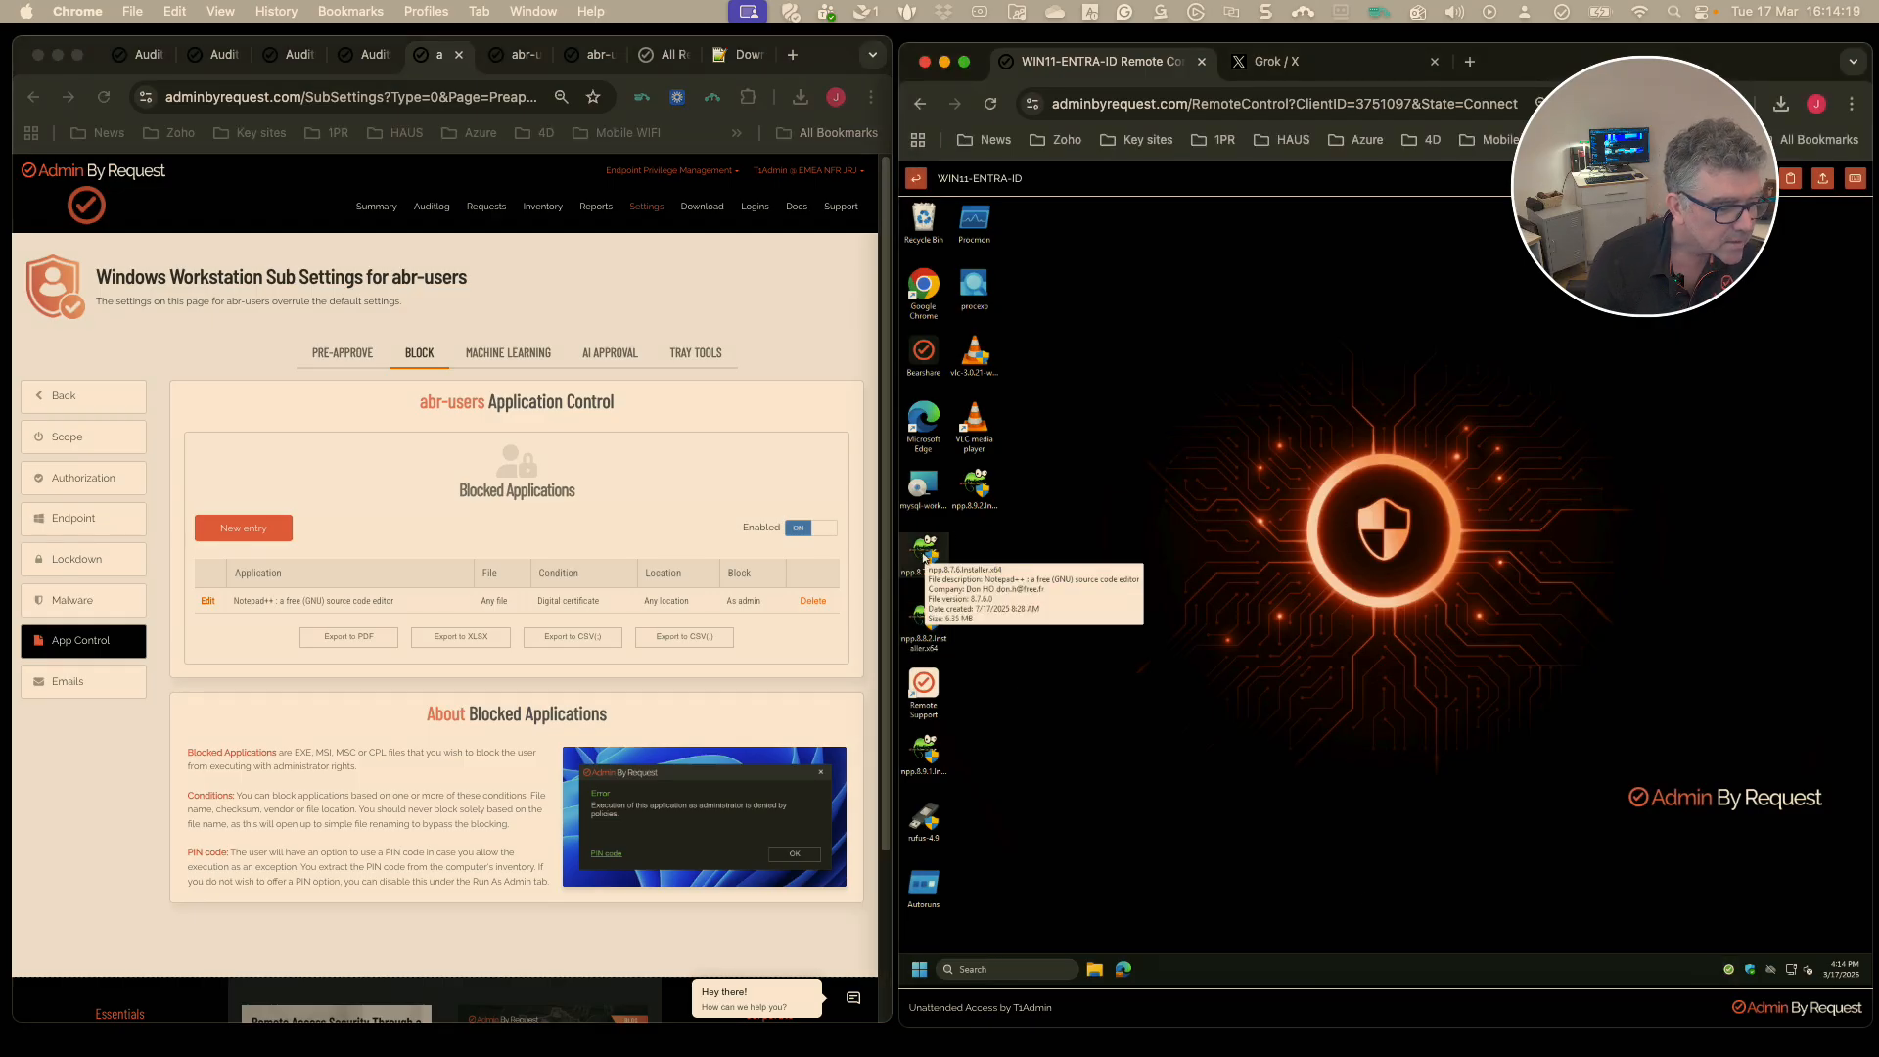
left_click(925, 559)
double_click(926, 556)
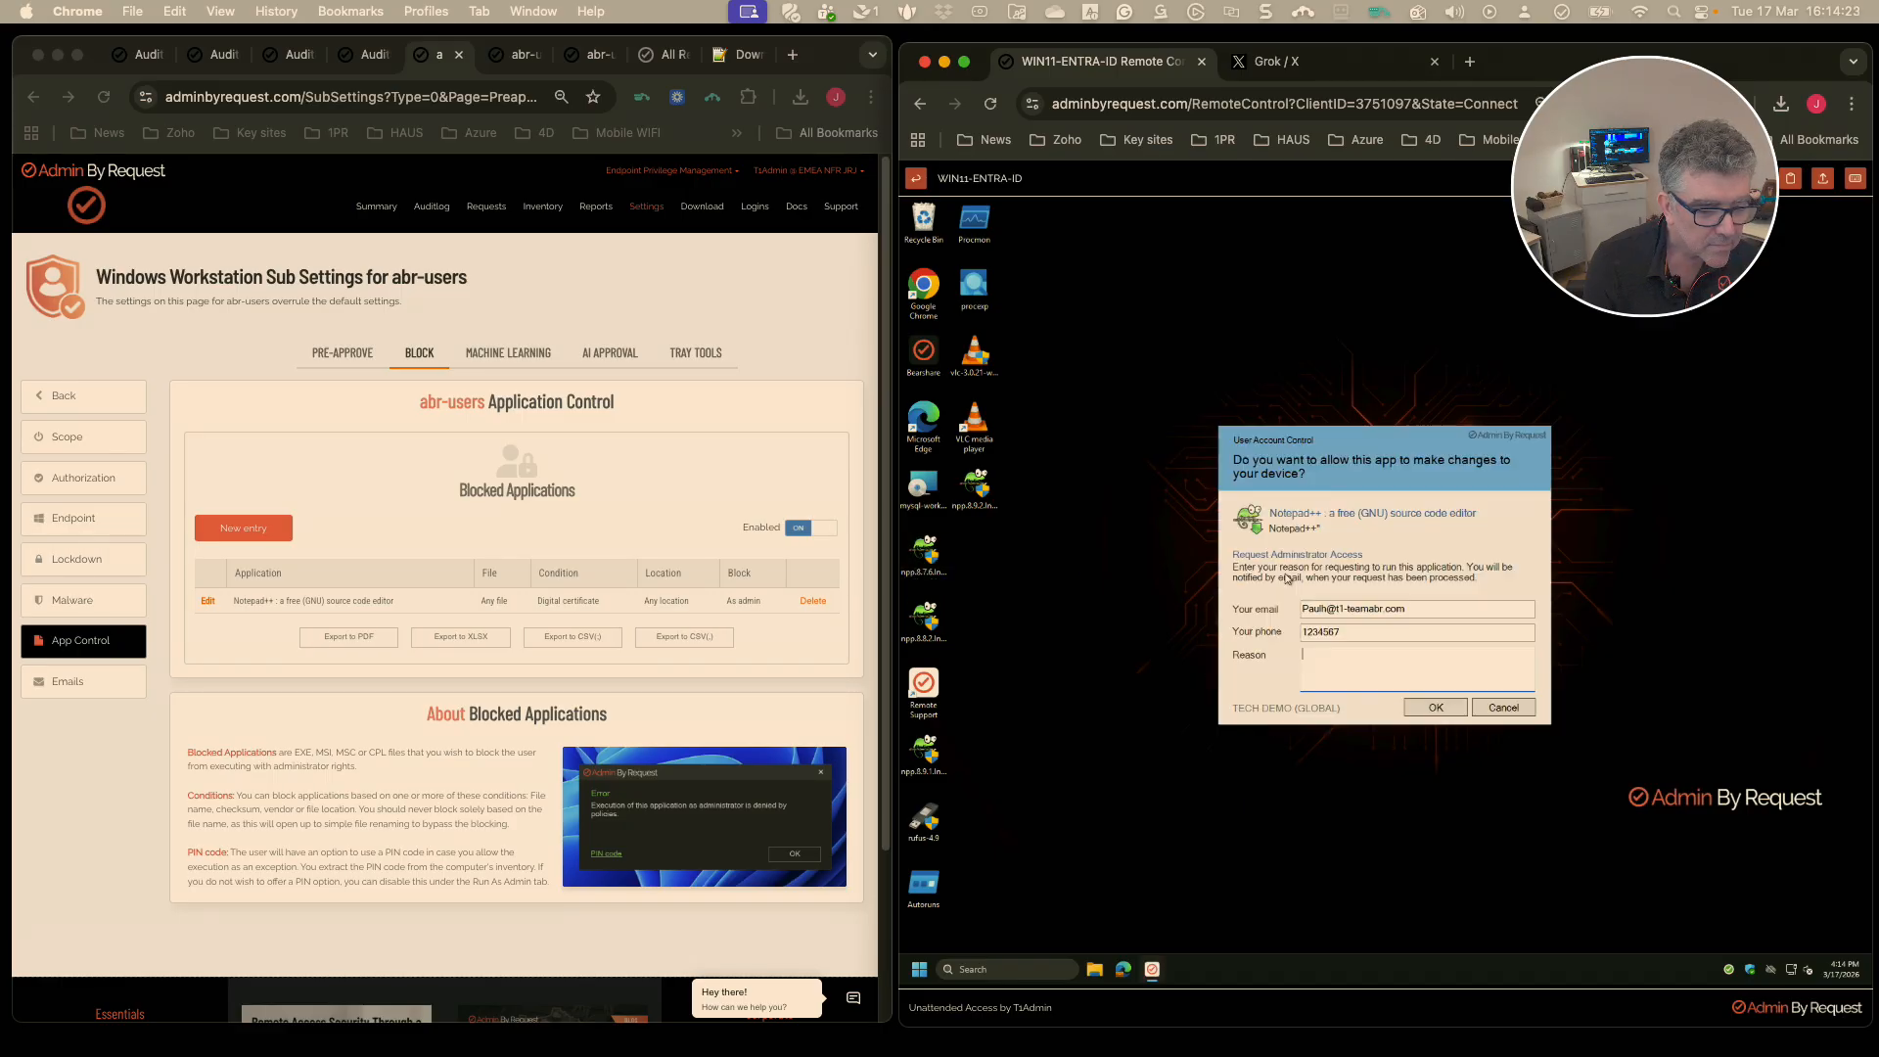
left_click(1503, 709)
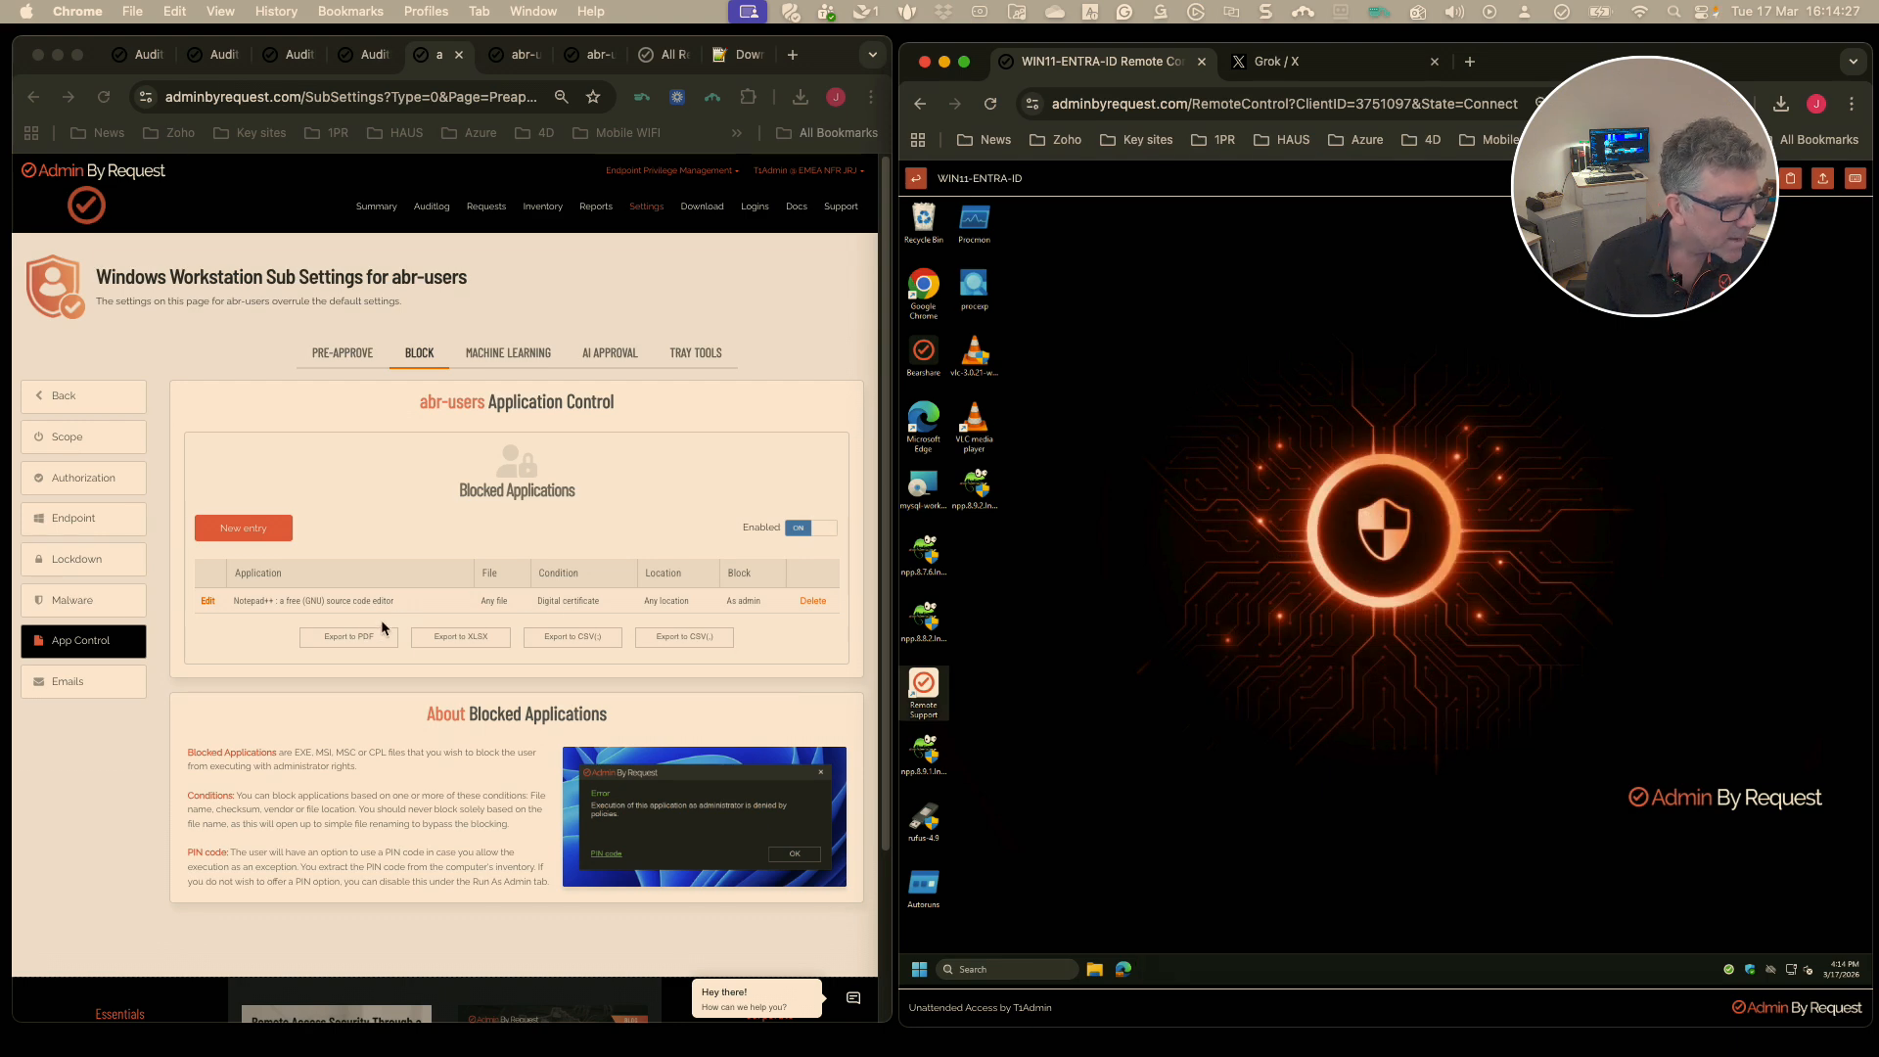
Edit the Notepad++ block entry for abr-users, set its maximum version to 8.8 and save.
left_click(208, 601)
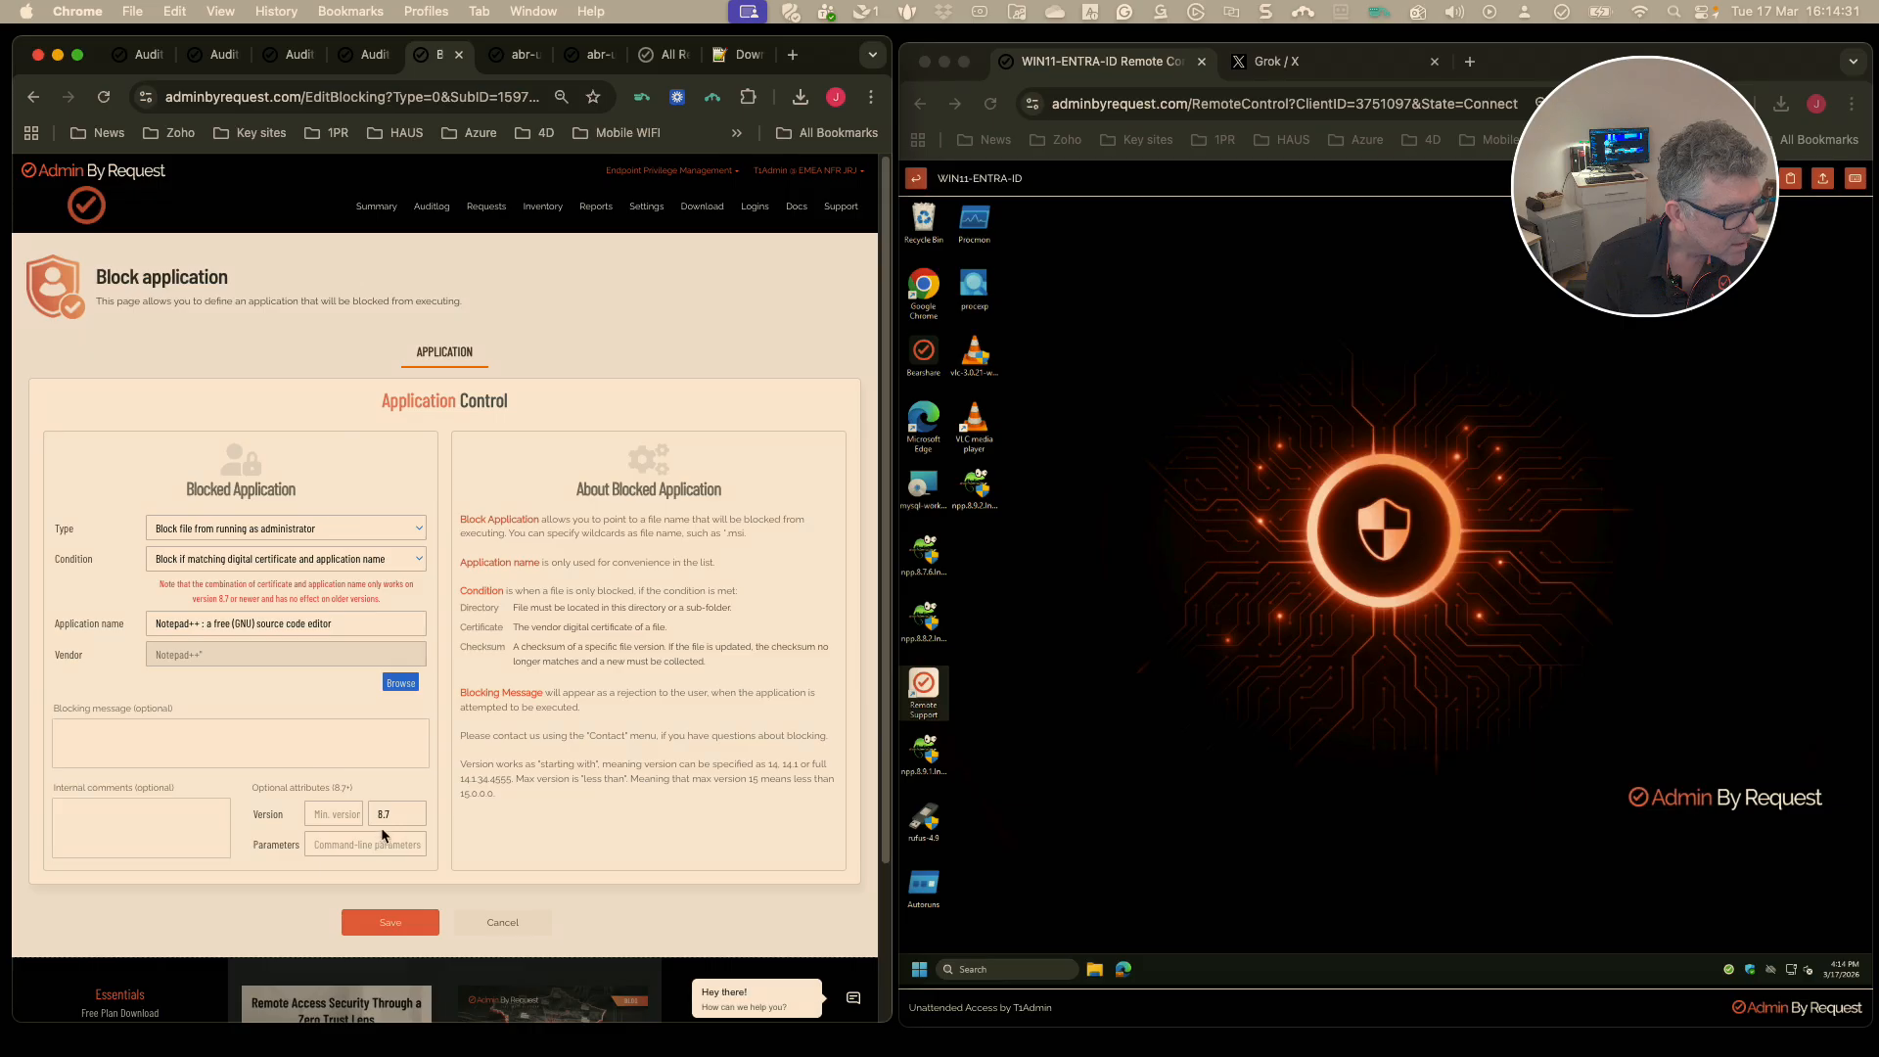
left_click(399, 811)
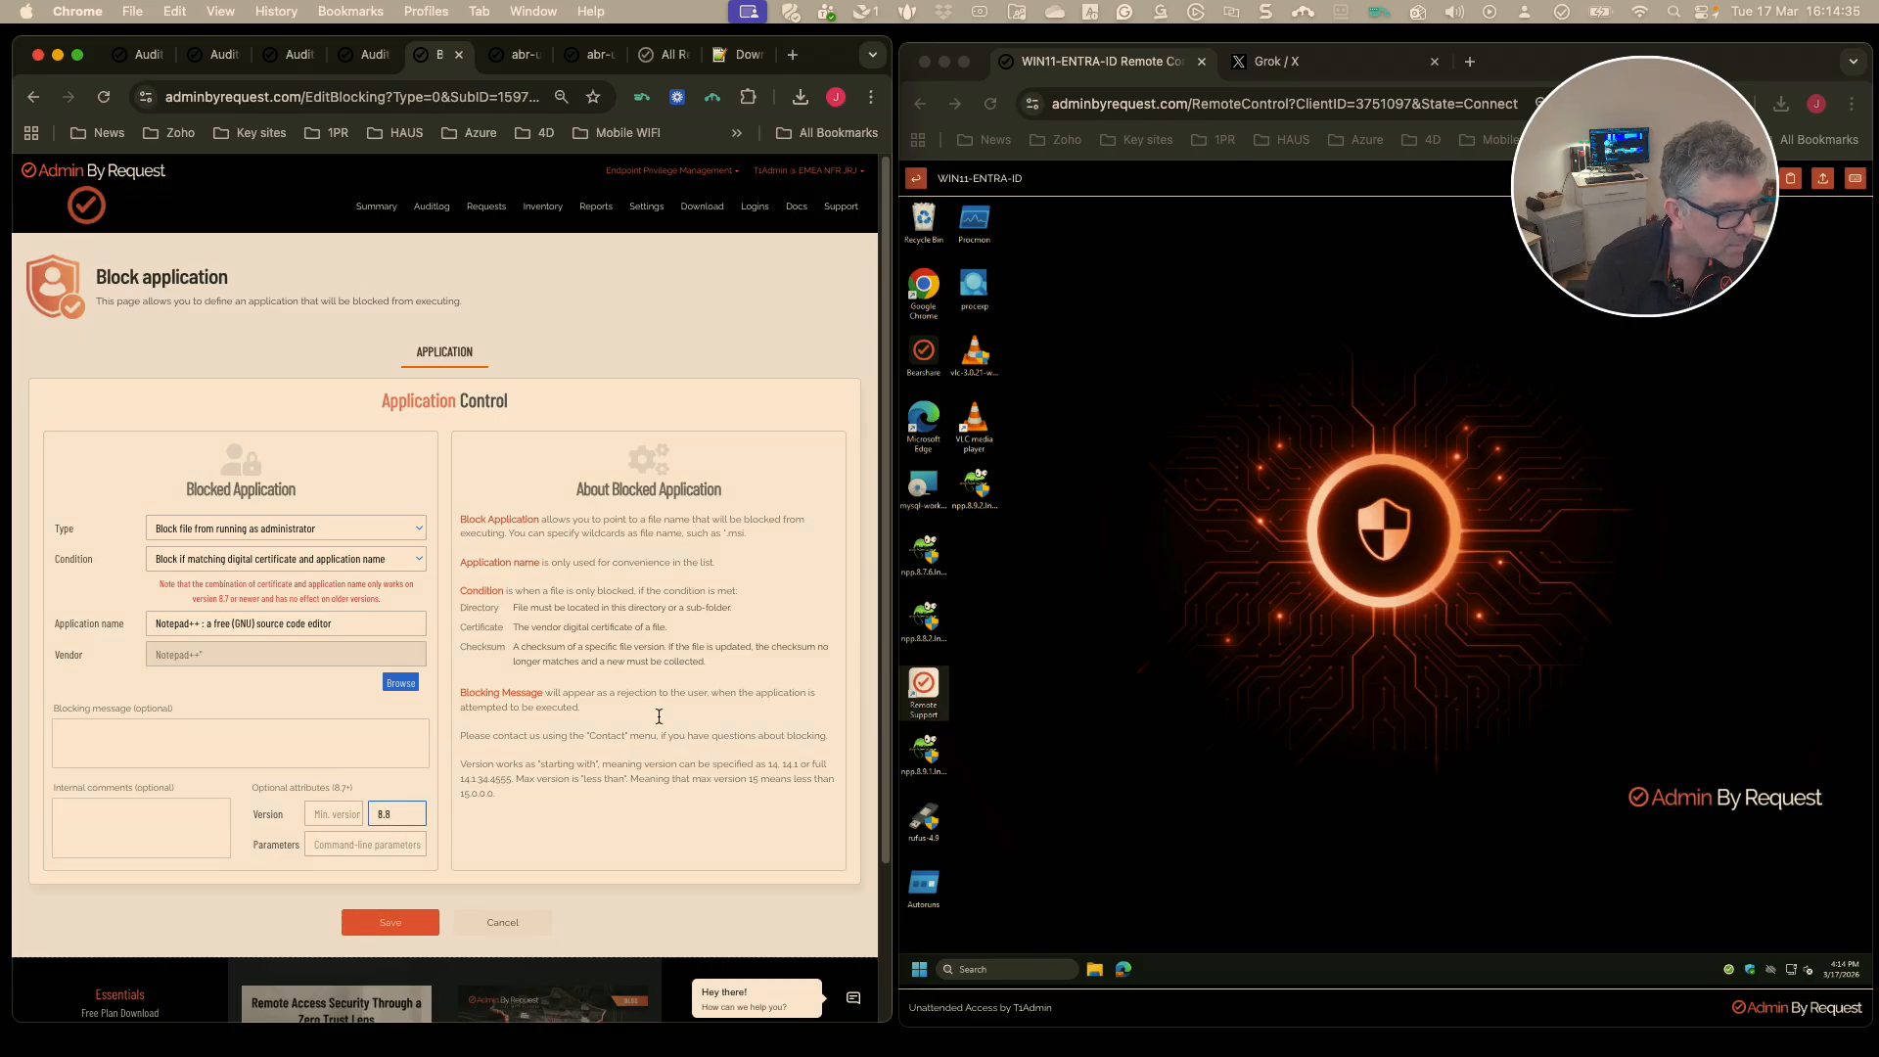
left_click(382, 926)
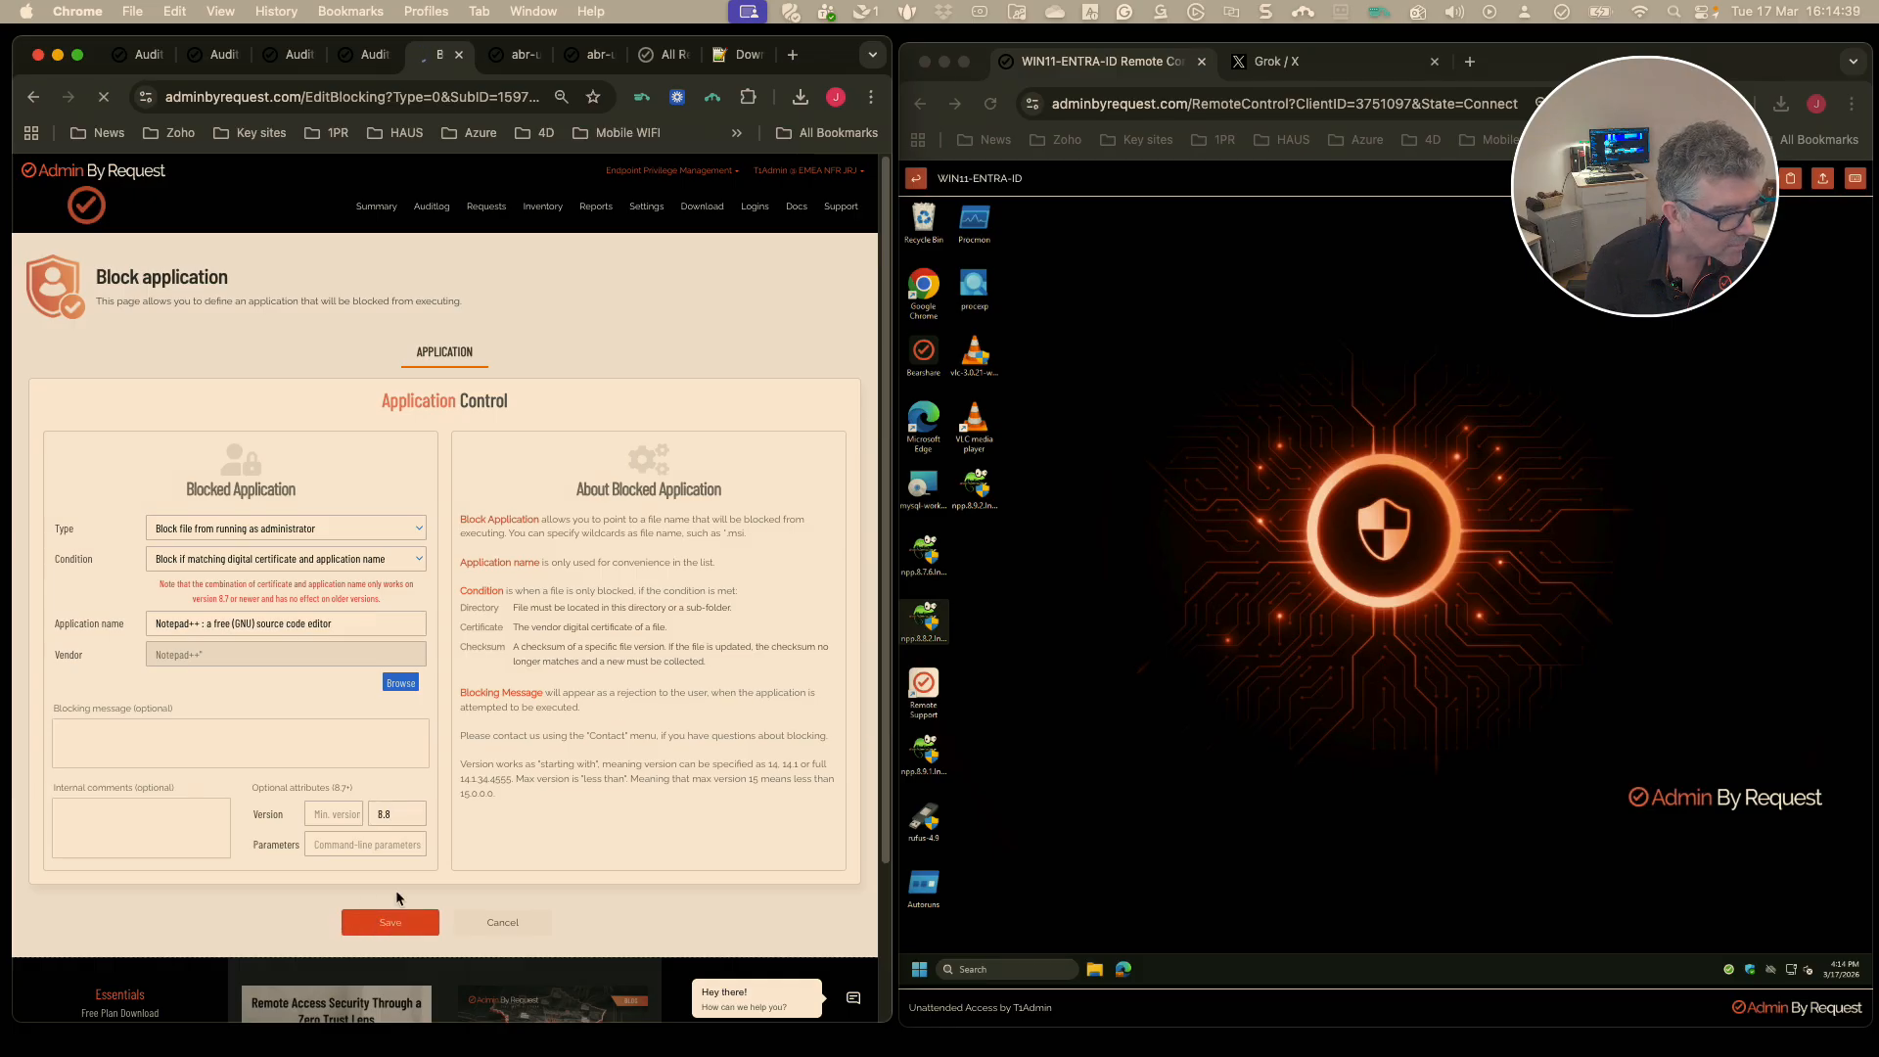
Test the updated block by running the npp.8.7.6 and npp.8.8.2 installers on the remote desktop, dismissing the dialog each one opens.
left_click(1193, 763)
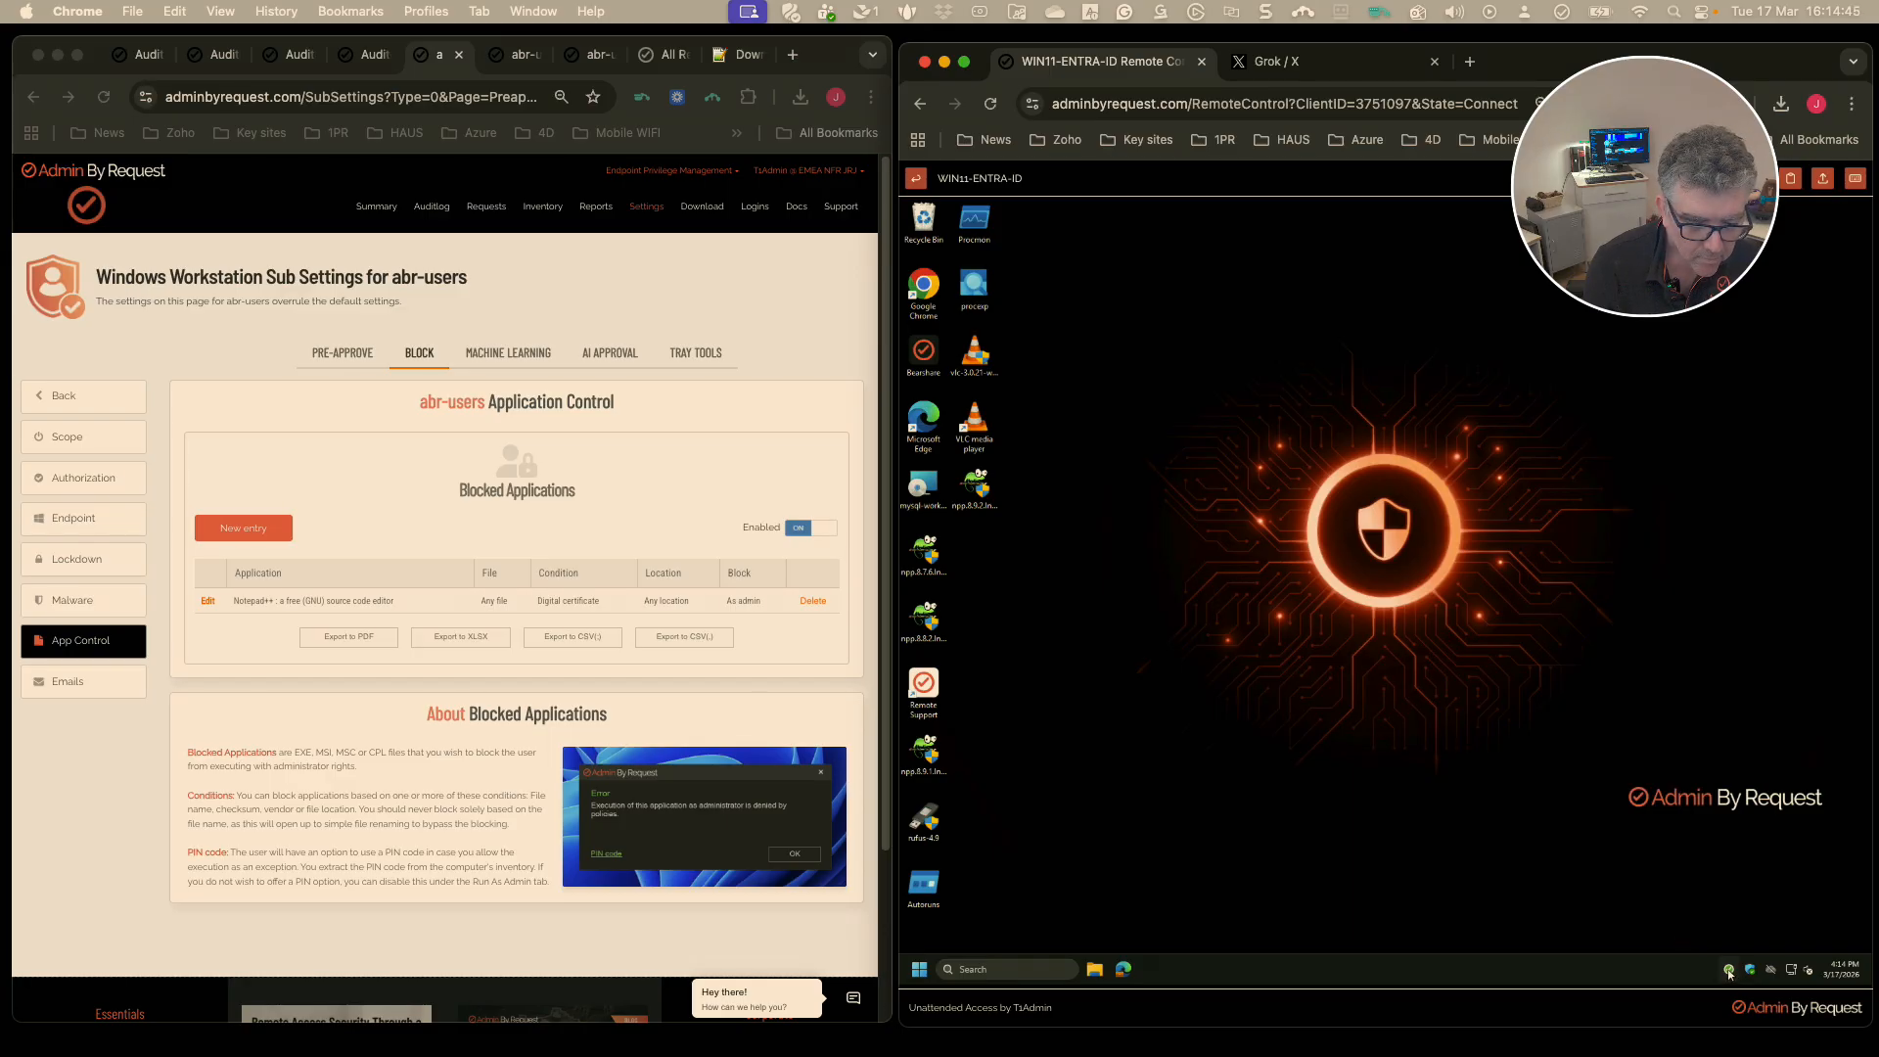
left_click(929, 563)
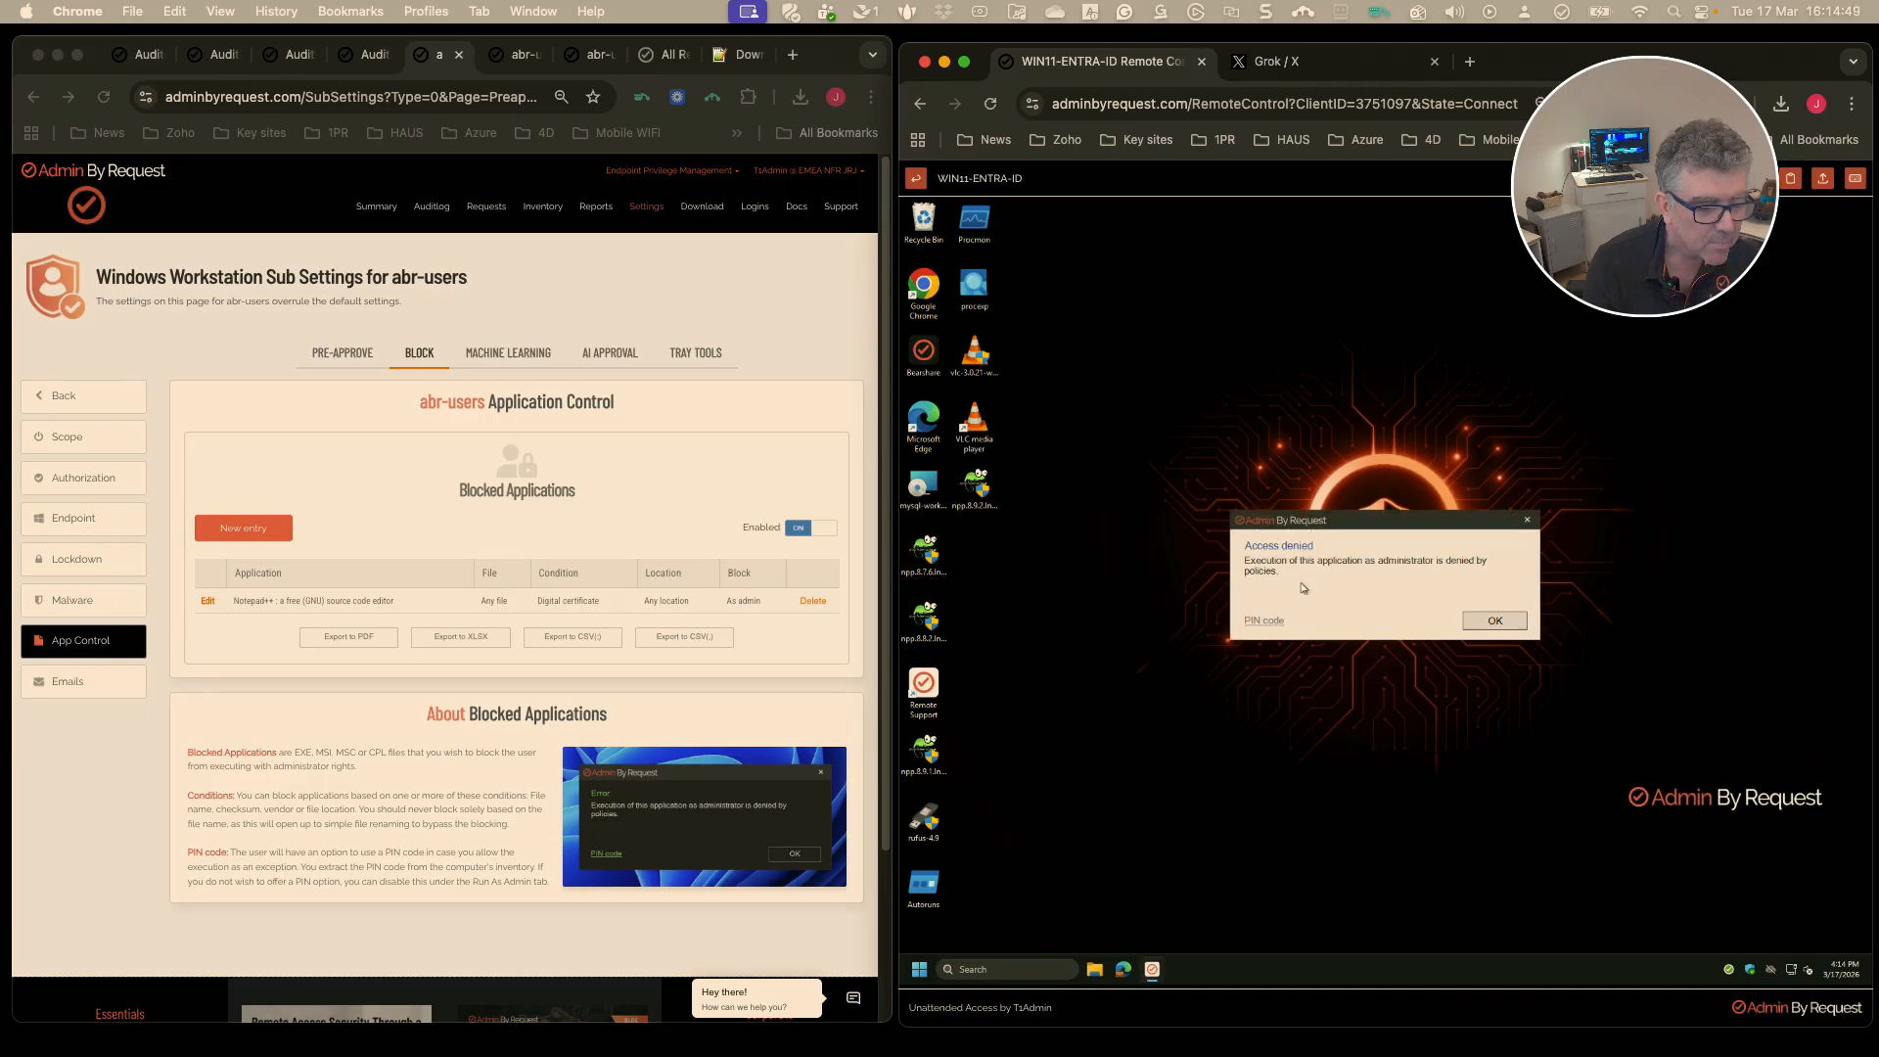
left_click(1488, 622)
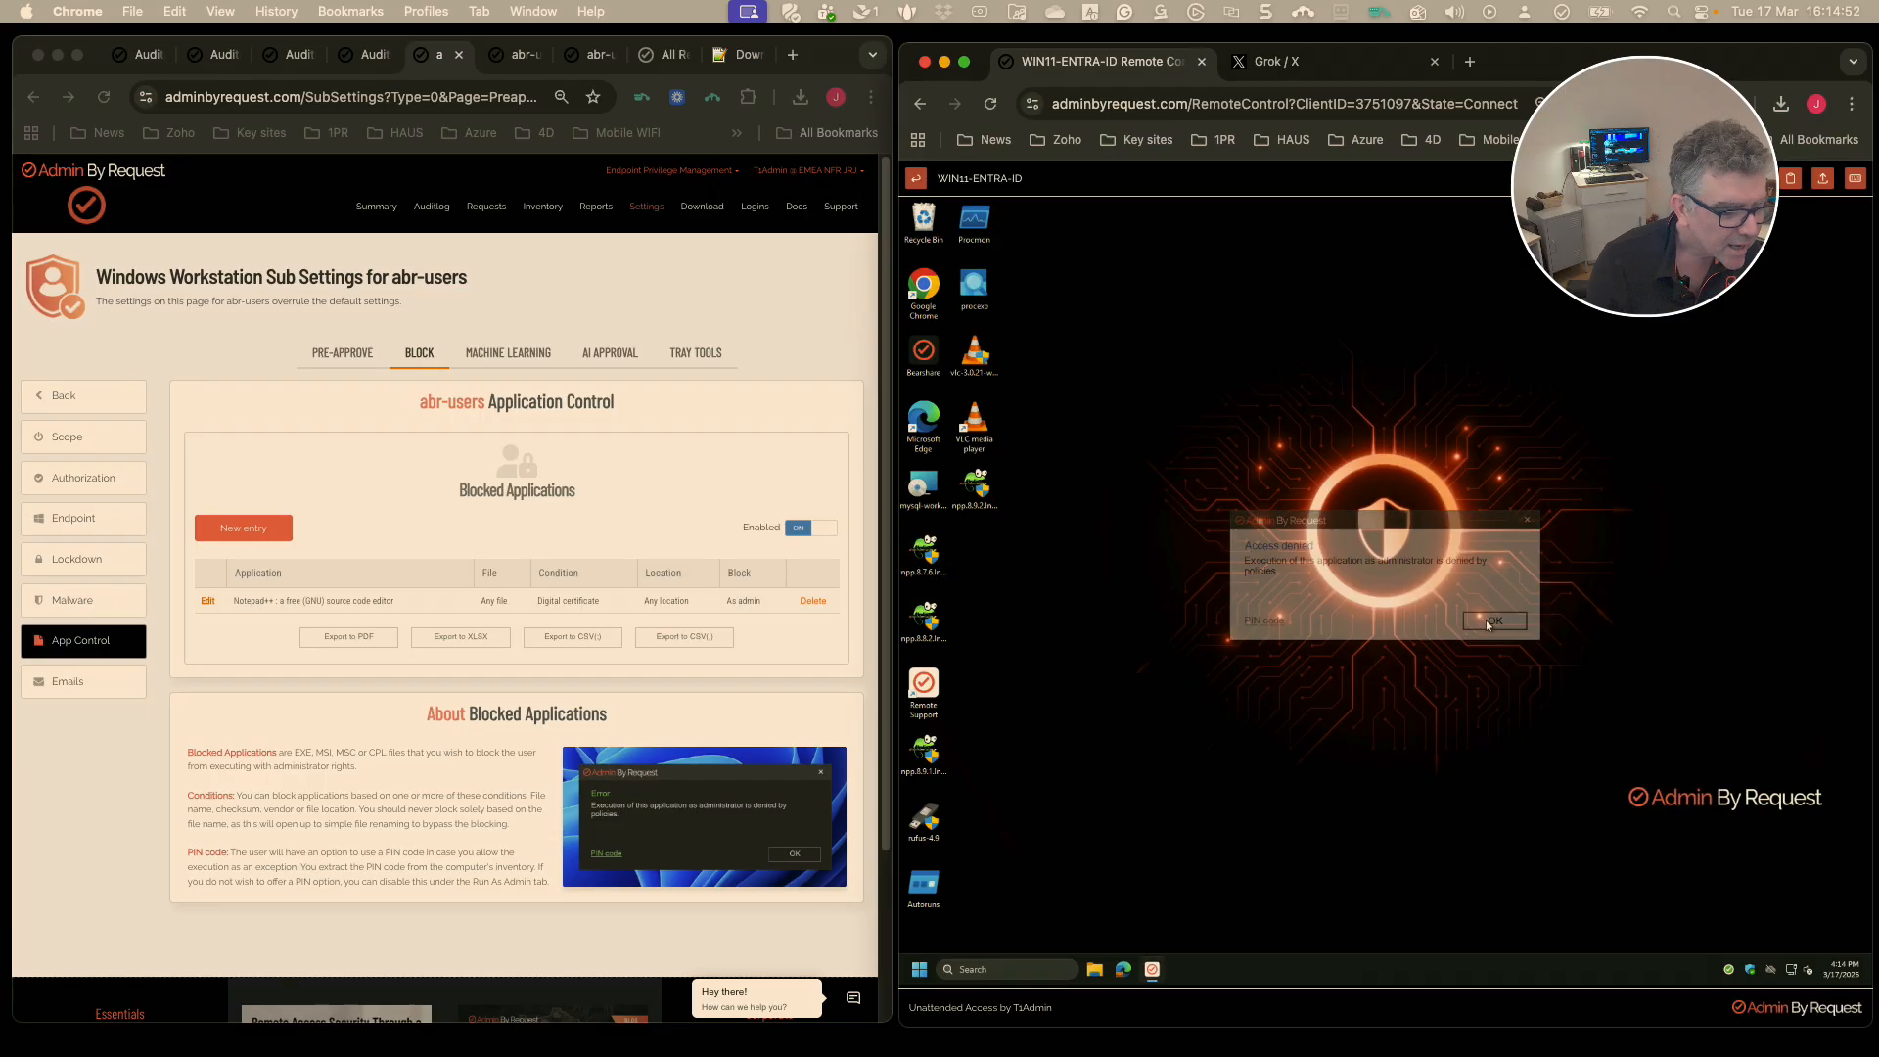
double_click(933, 623)
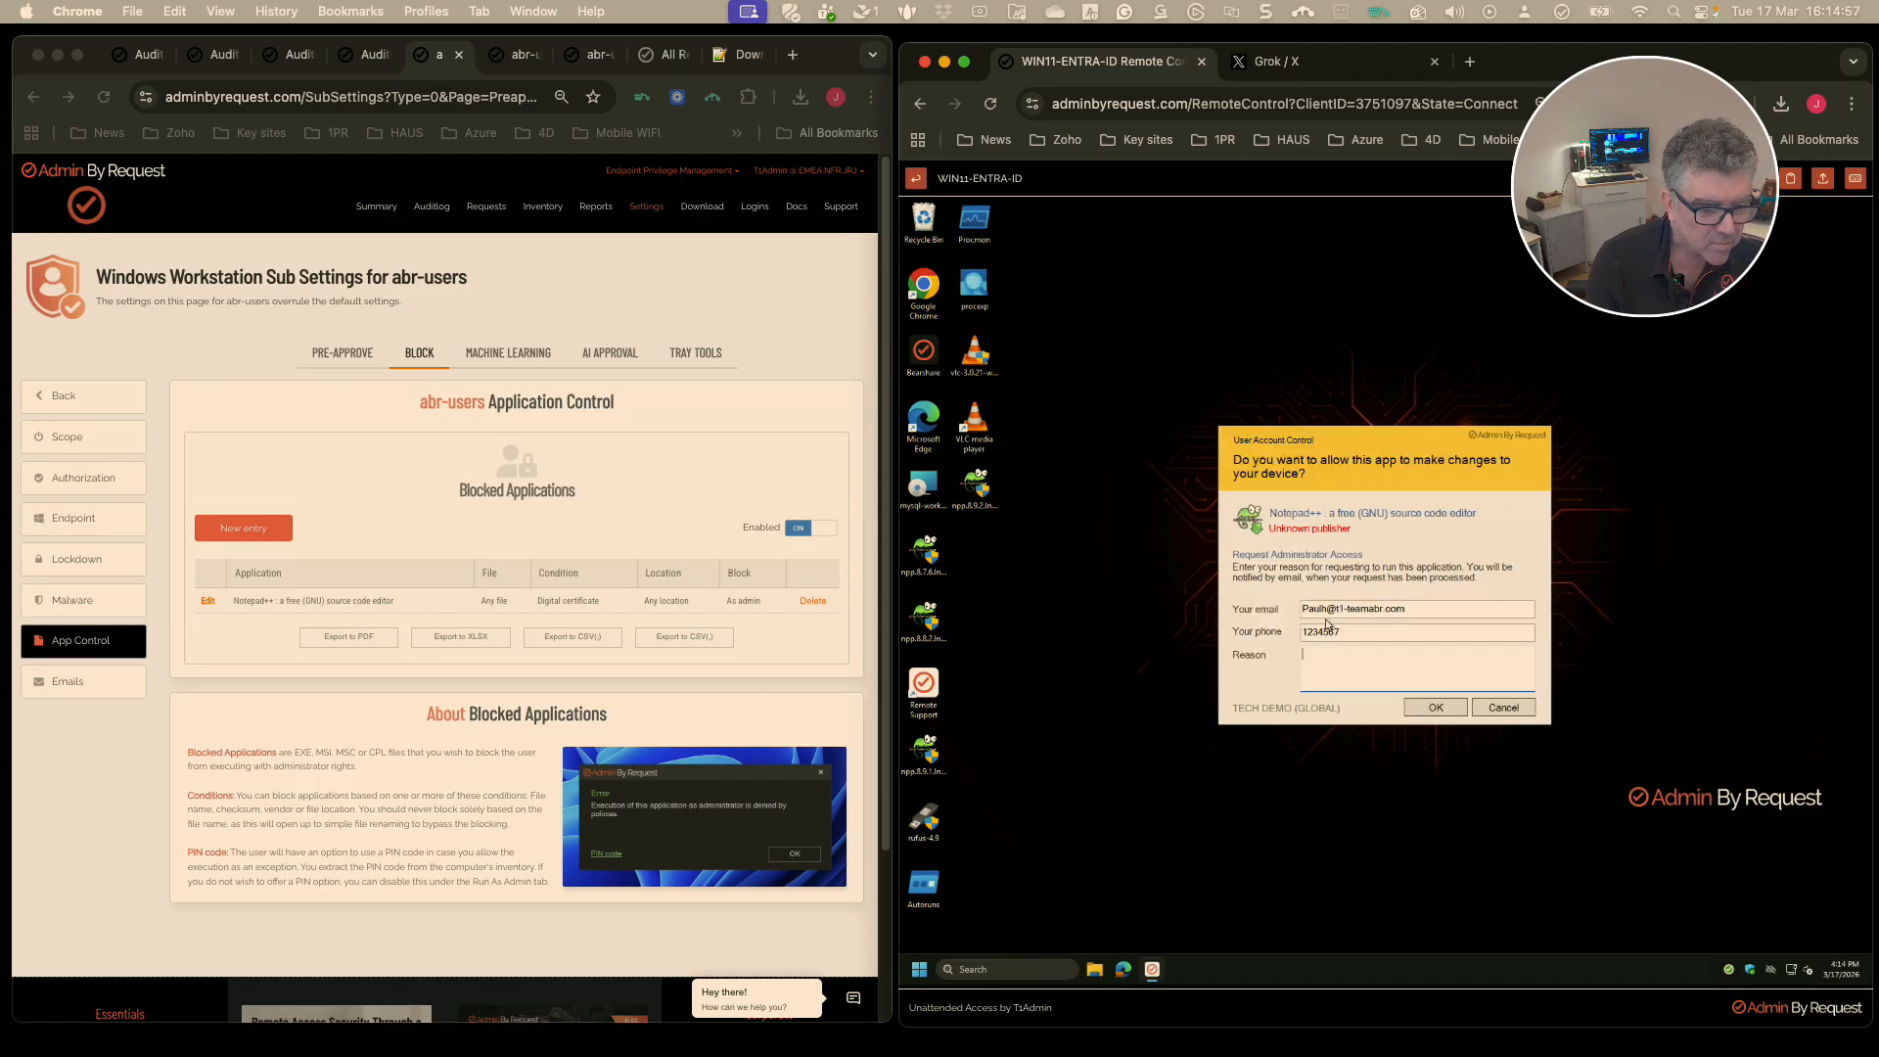
left_click(1495, 710)
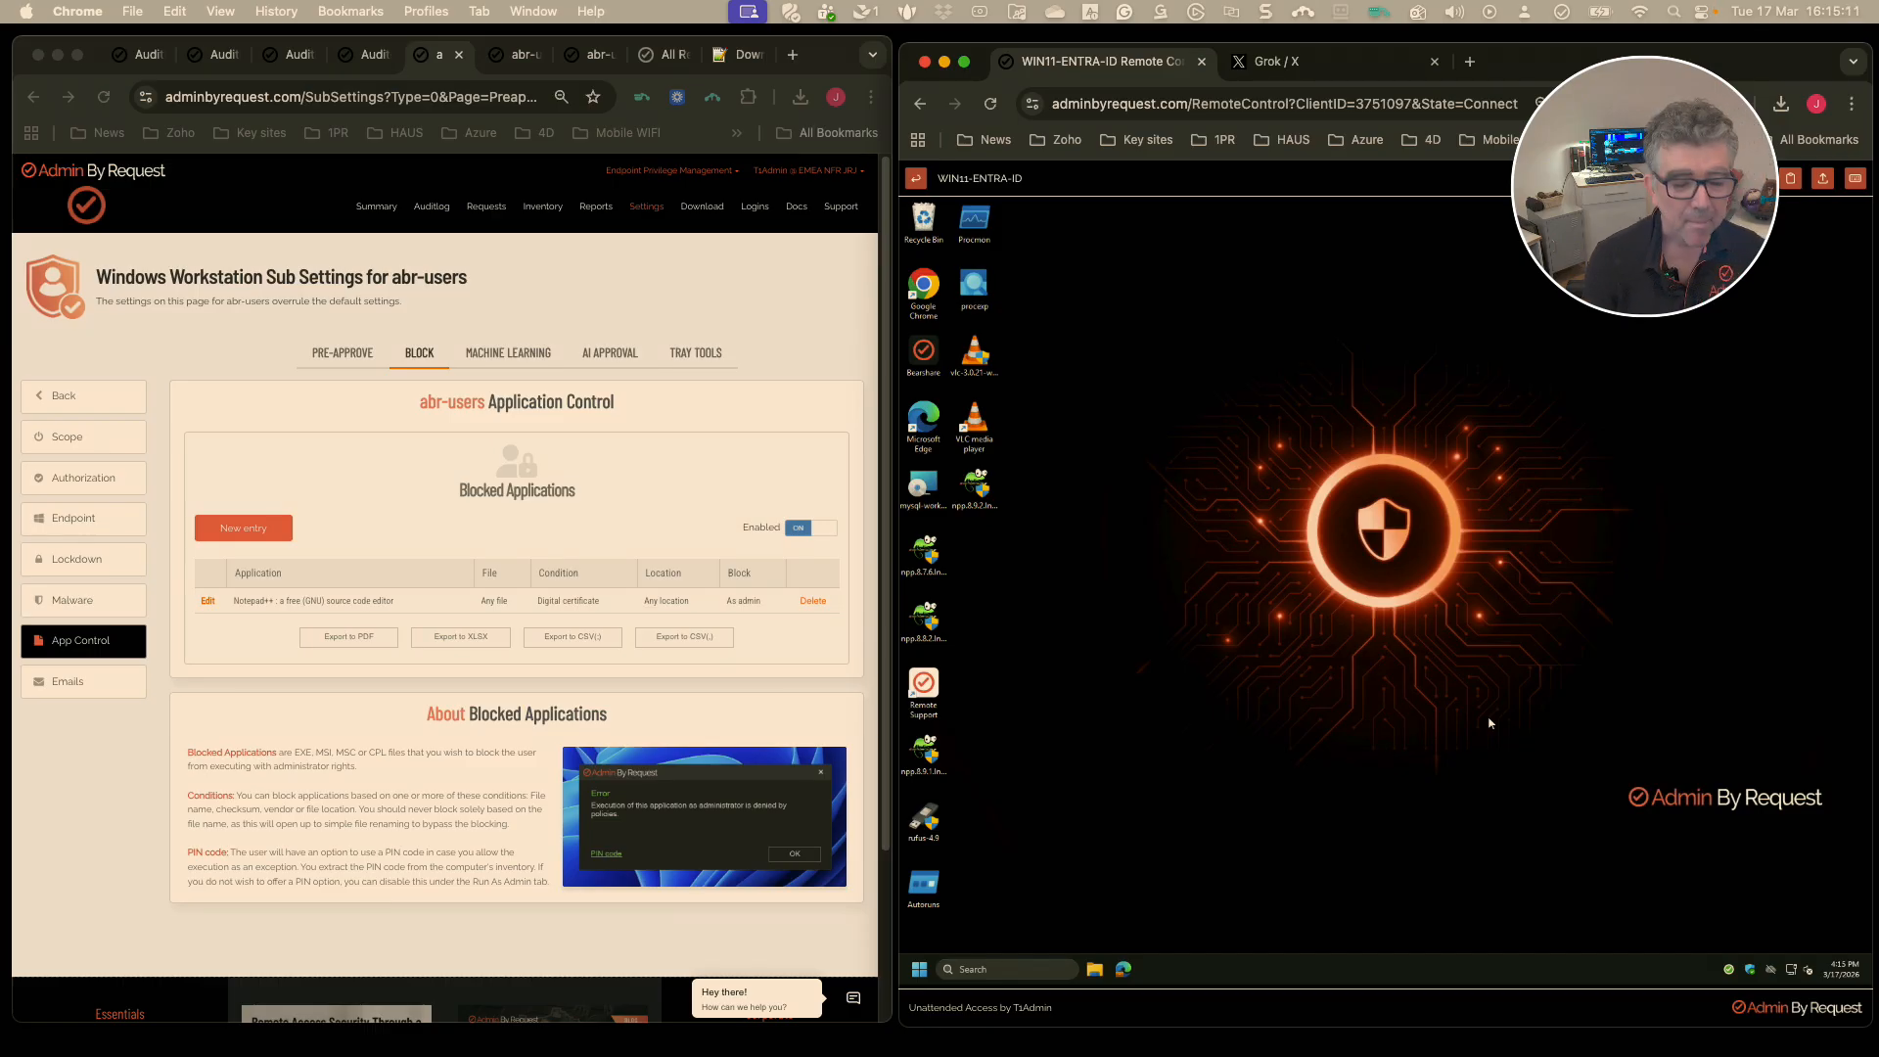
Repeat the block test with the npp.8.7.6 installer and the npp.8.8.2 installer, closing both resulting dialogs.
left_click(934, 562)
double_click(934, 563)
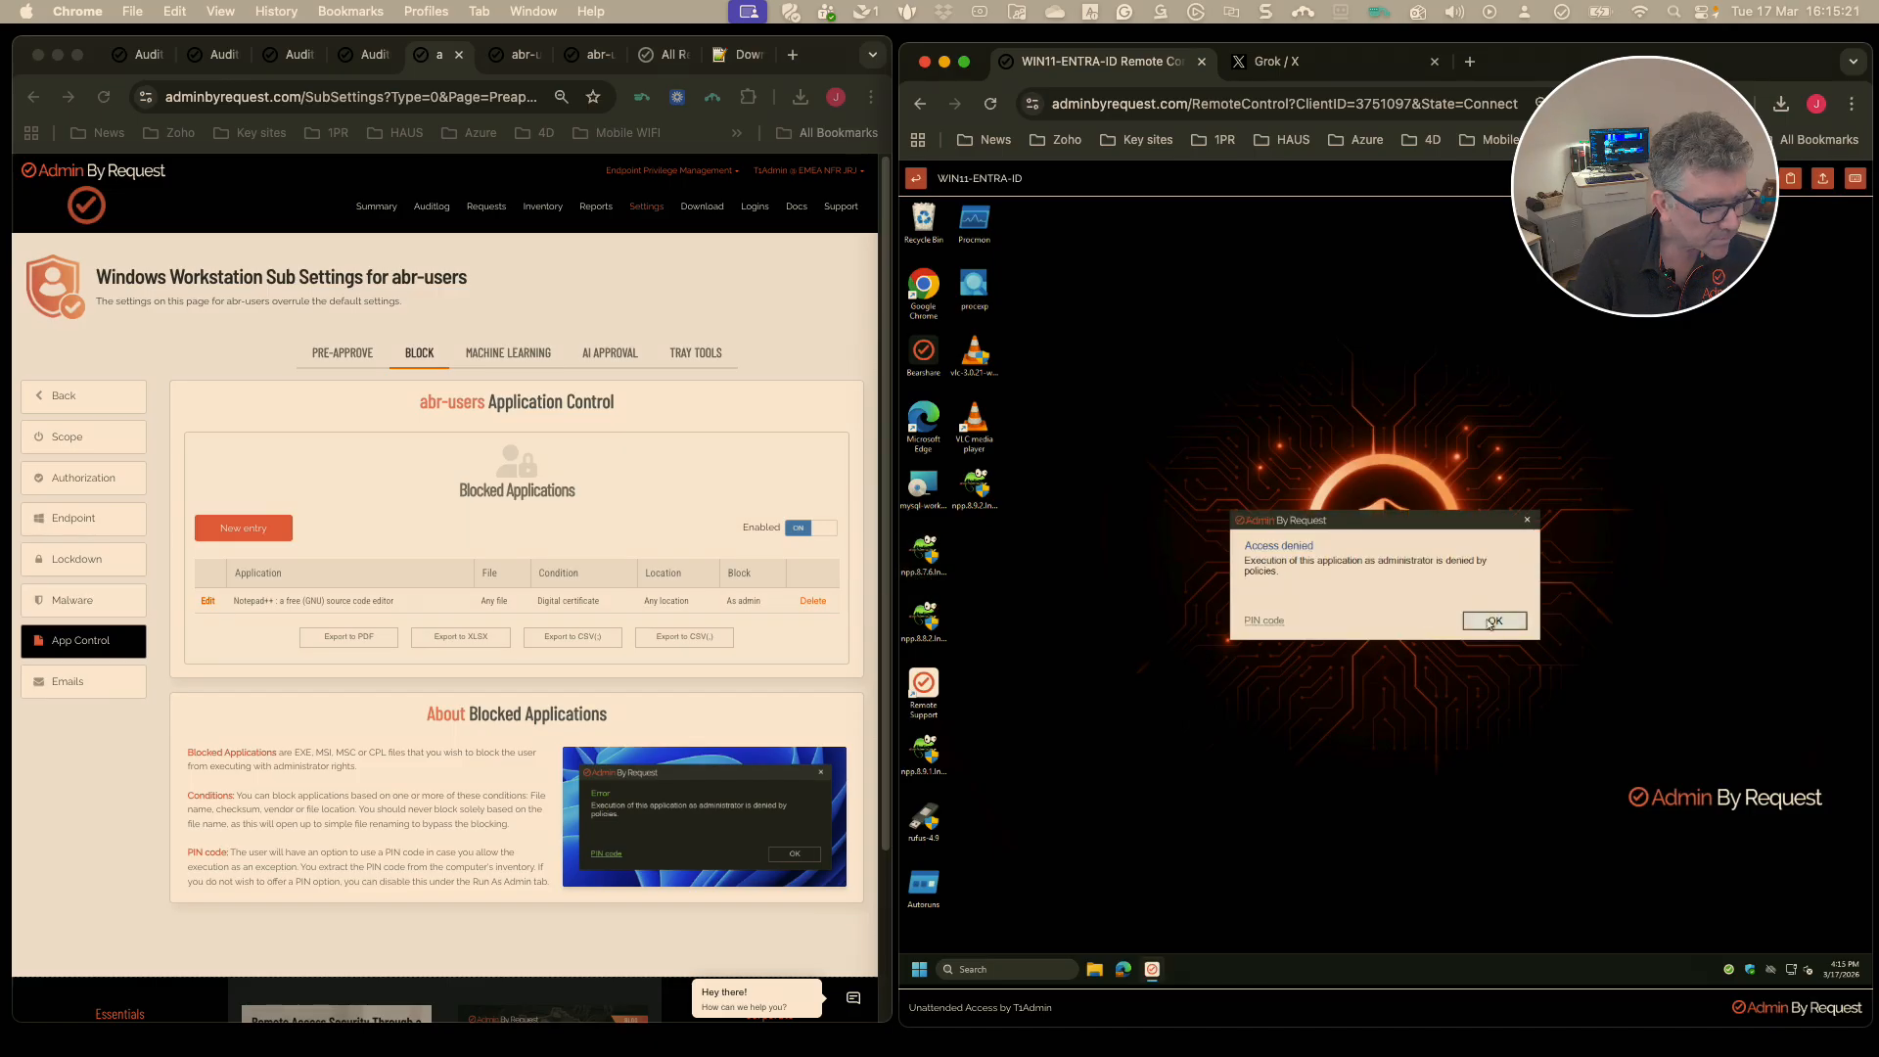
left_click(1489, 621)
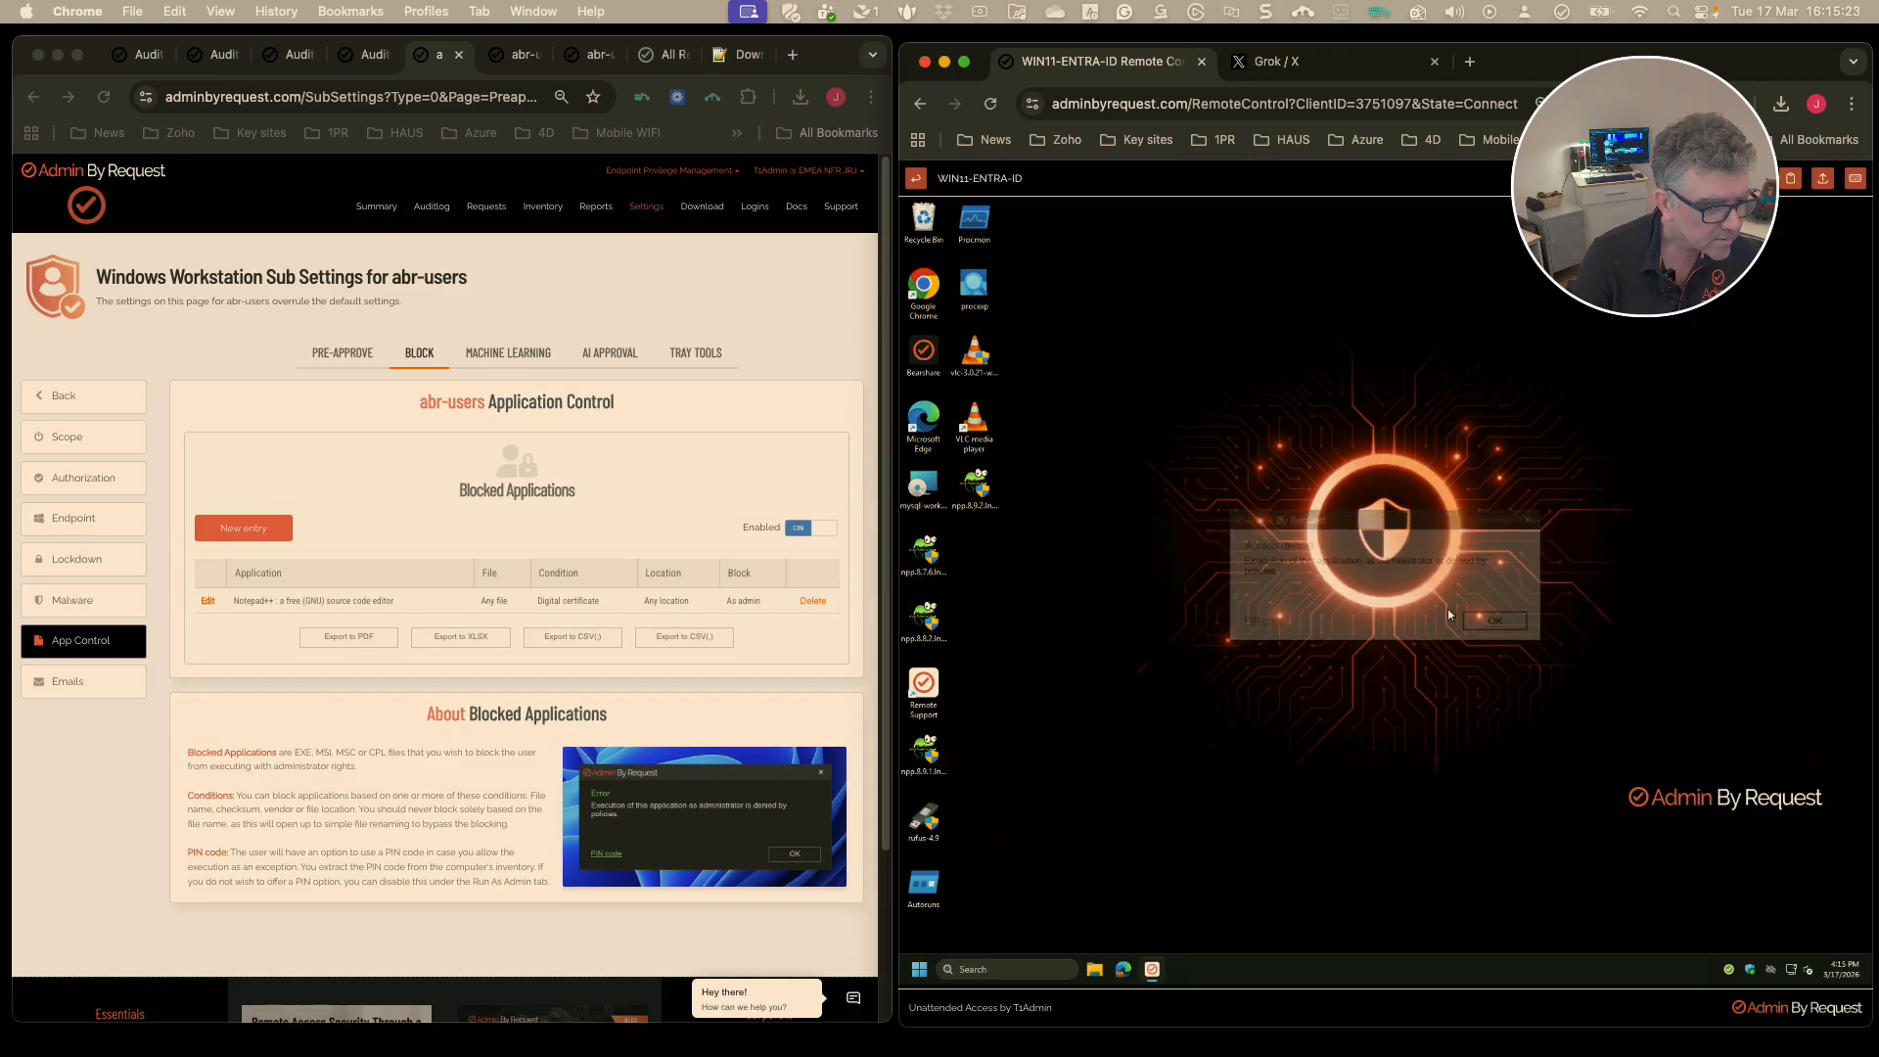
double_click(933, 621)
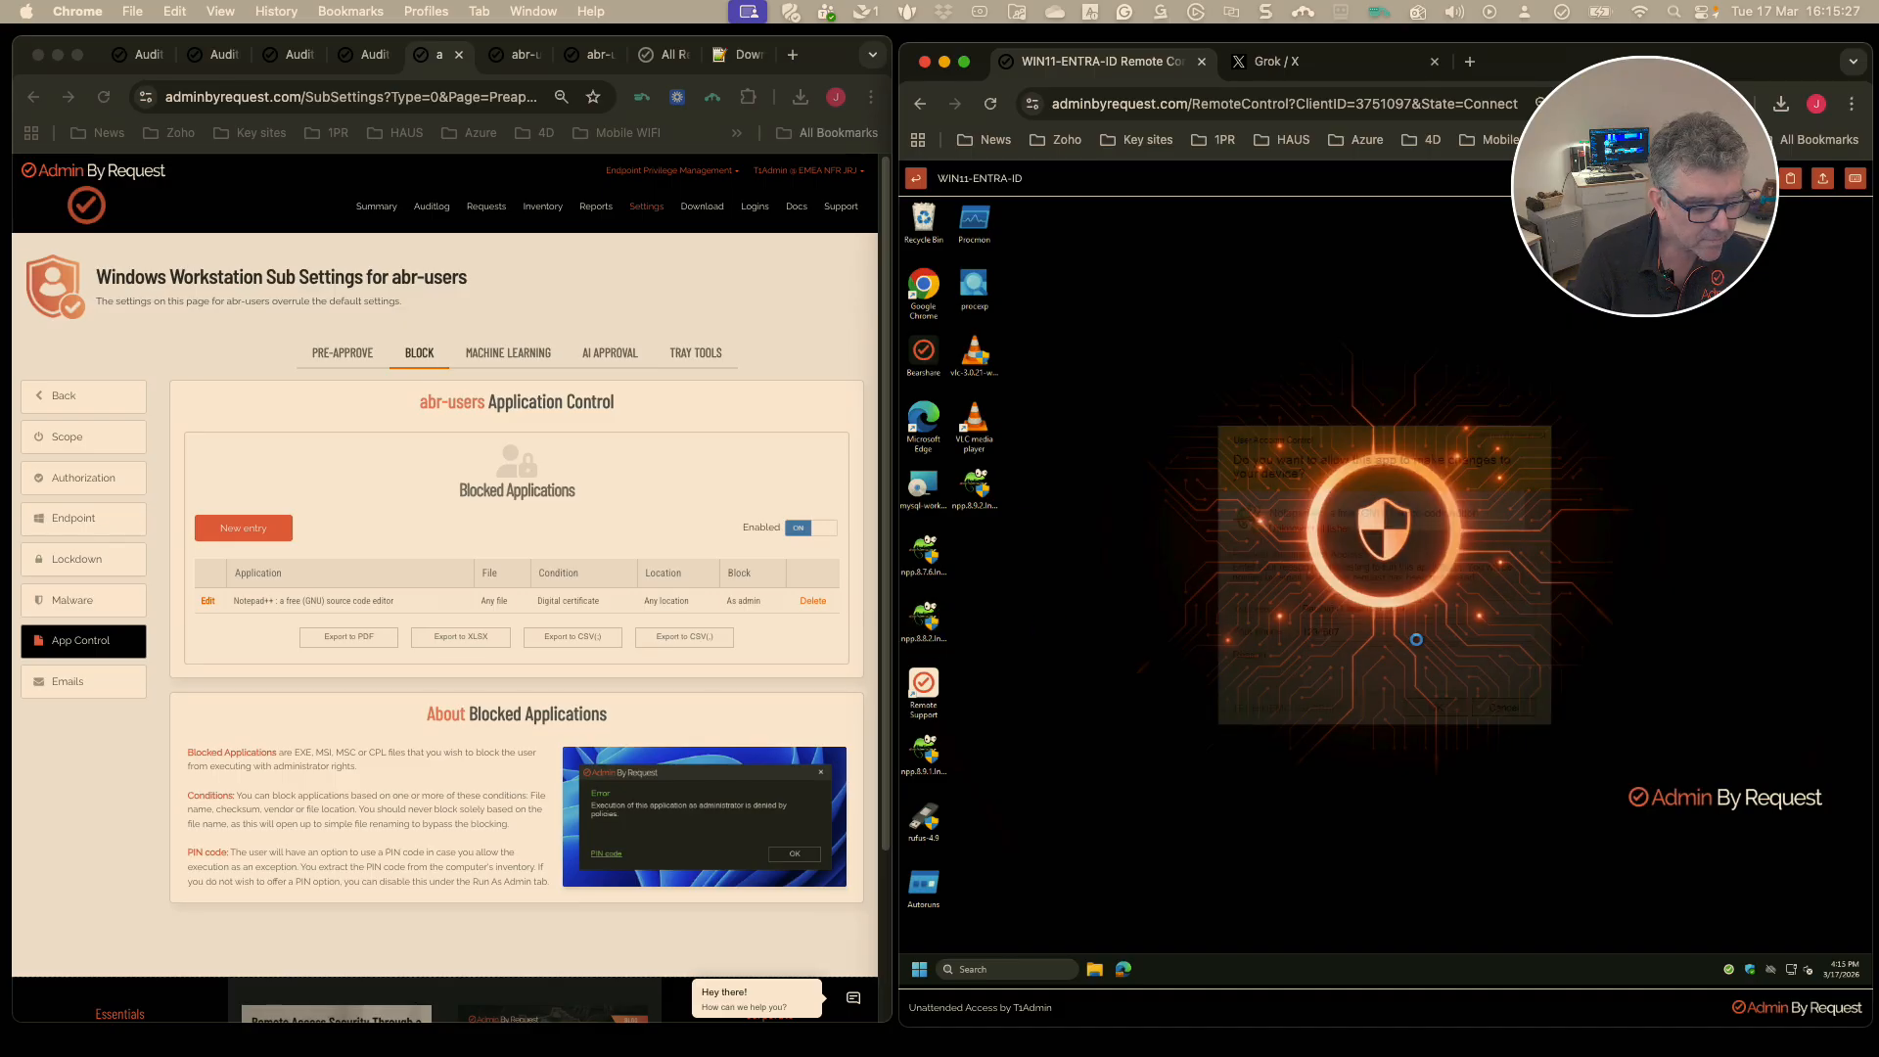
left_click(1501, 708)
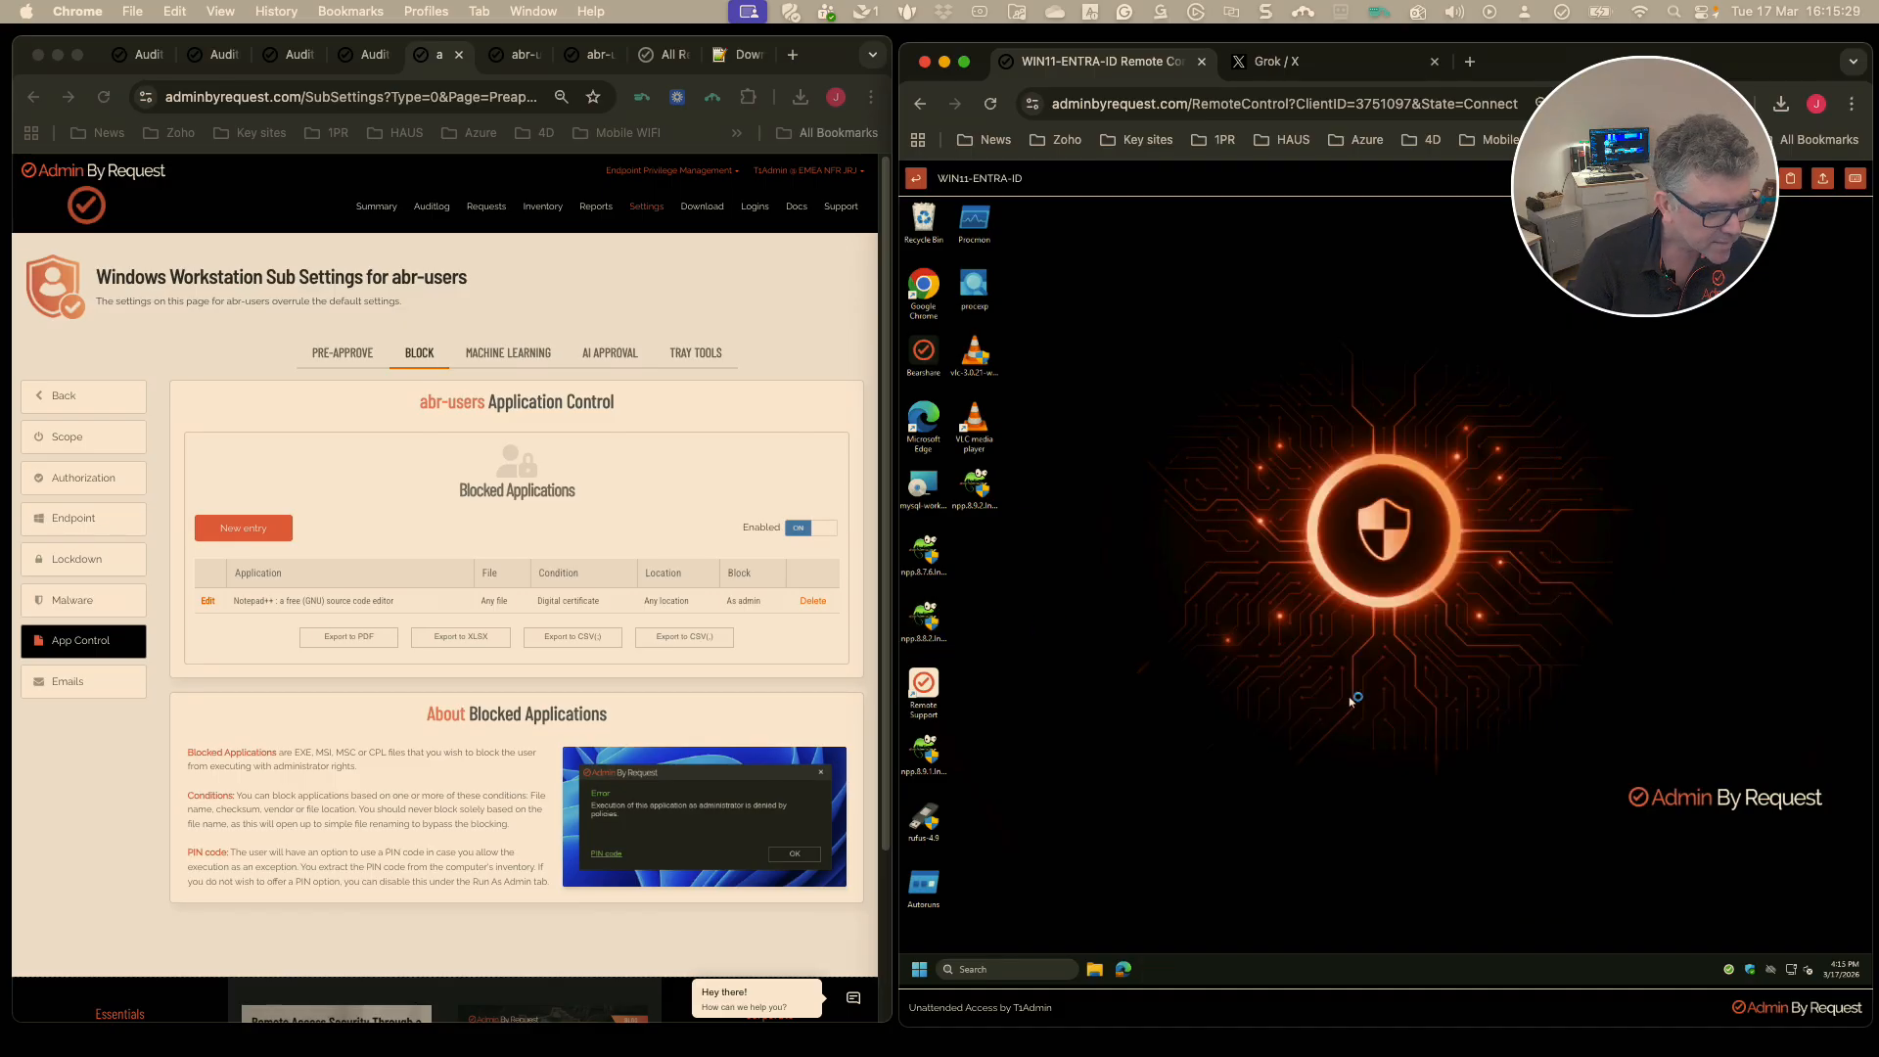
Test the block with the npp.8.9.1 installer on the remote desktop, allowing it to run and cancelling the language selection.
double_click(926, 753)
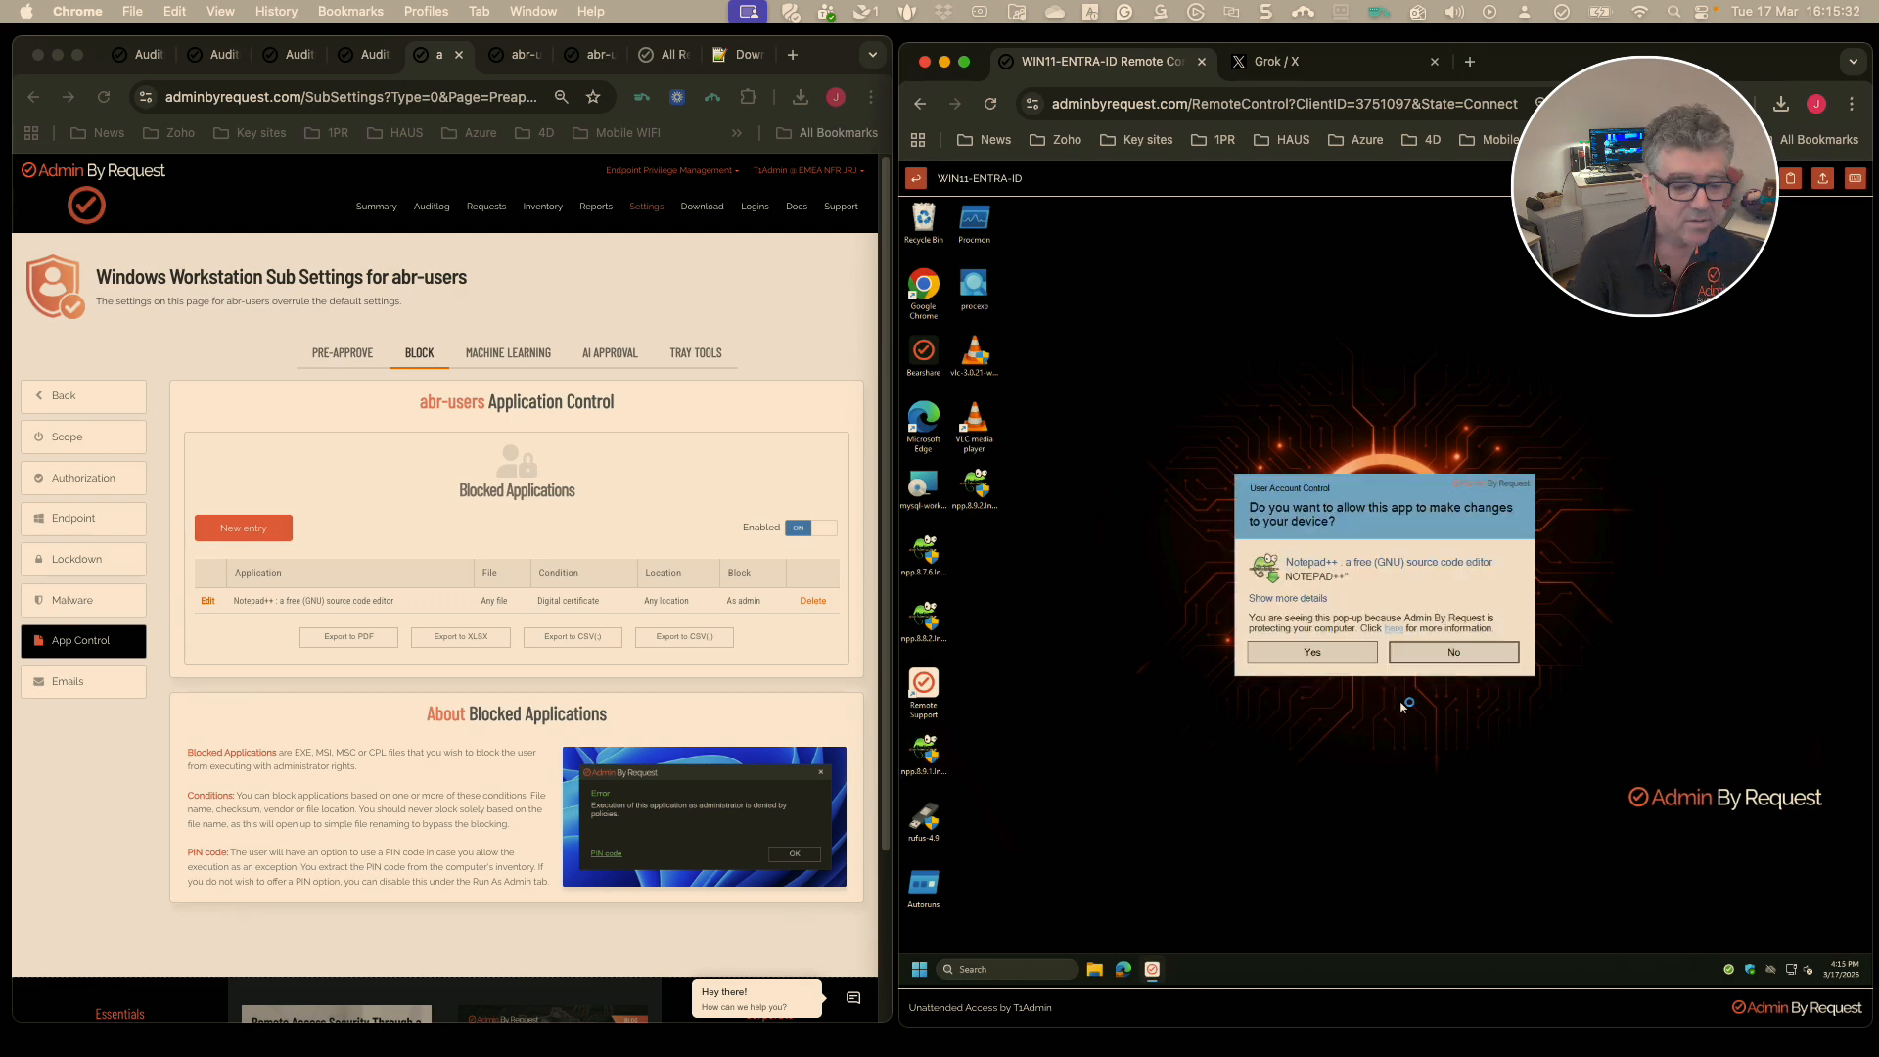
left_click(1312, 651)
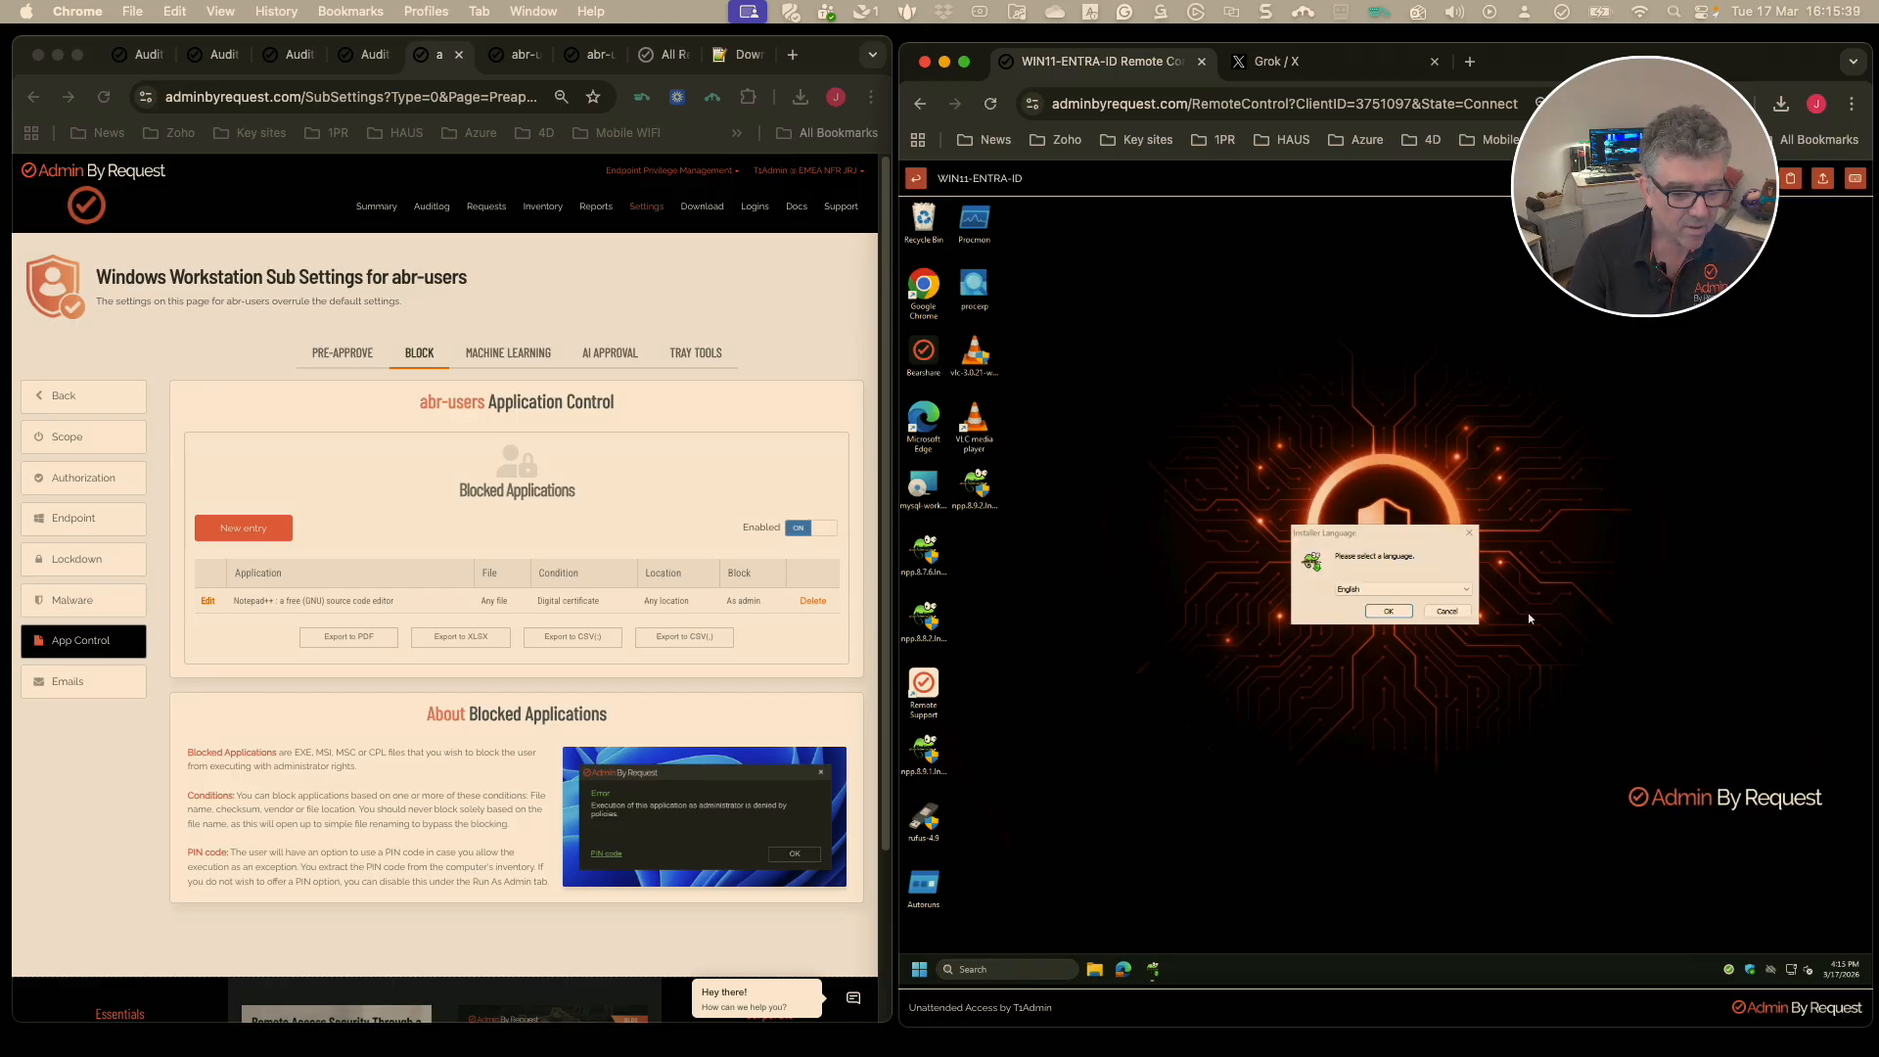
left_click(1445, 611)
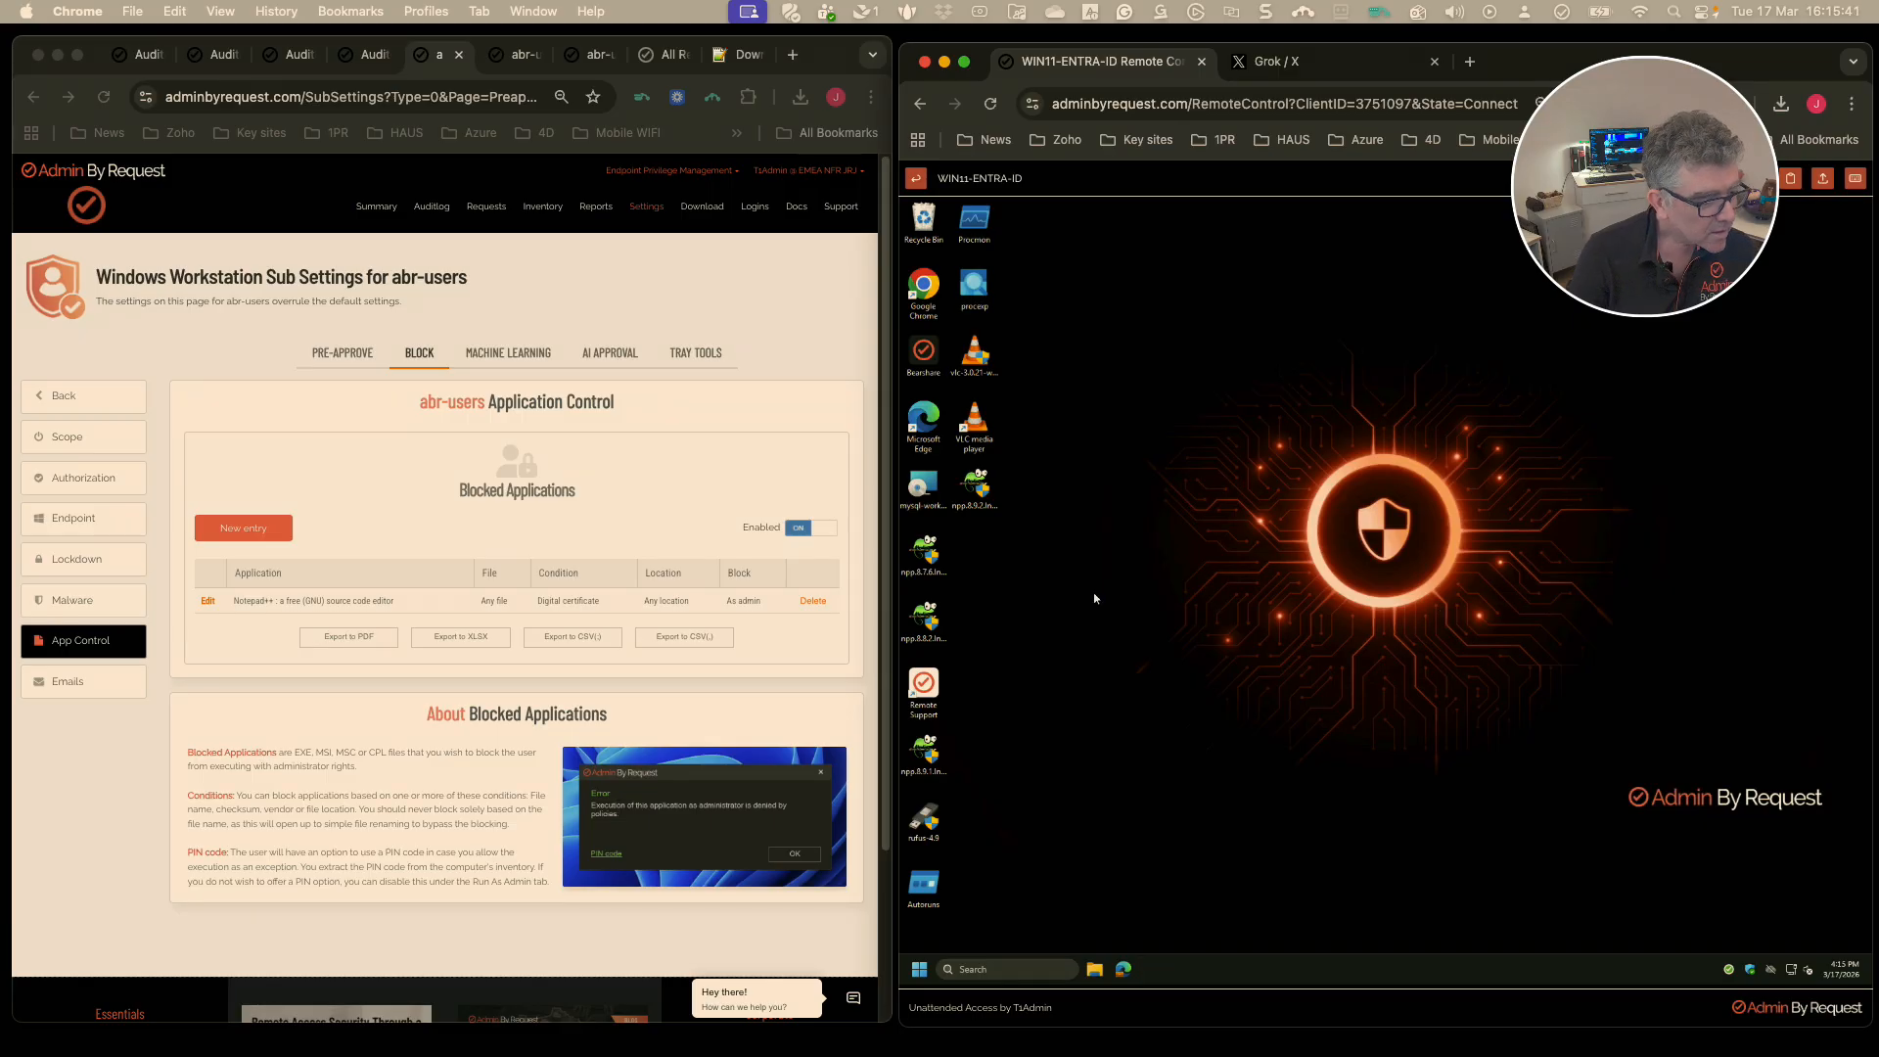
Show the pre-approved applications for abr-users, test the vlc-3.0.21-win32 installer on the remote desktop and cancel its access request.
left_click(706, 460)
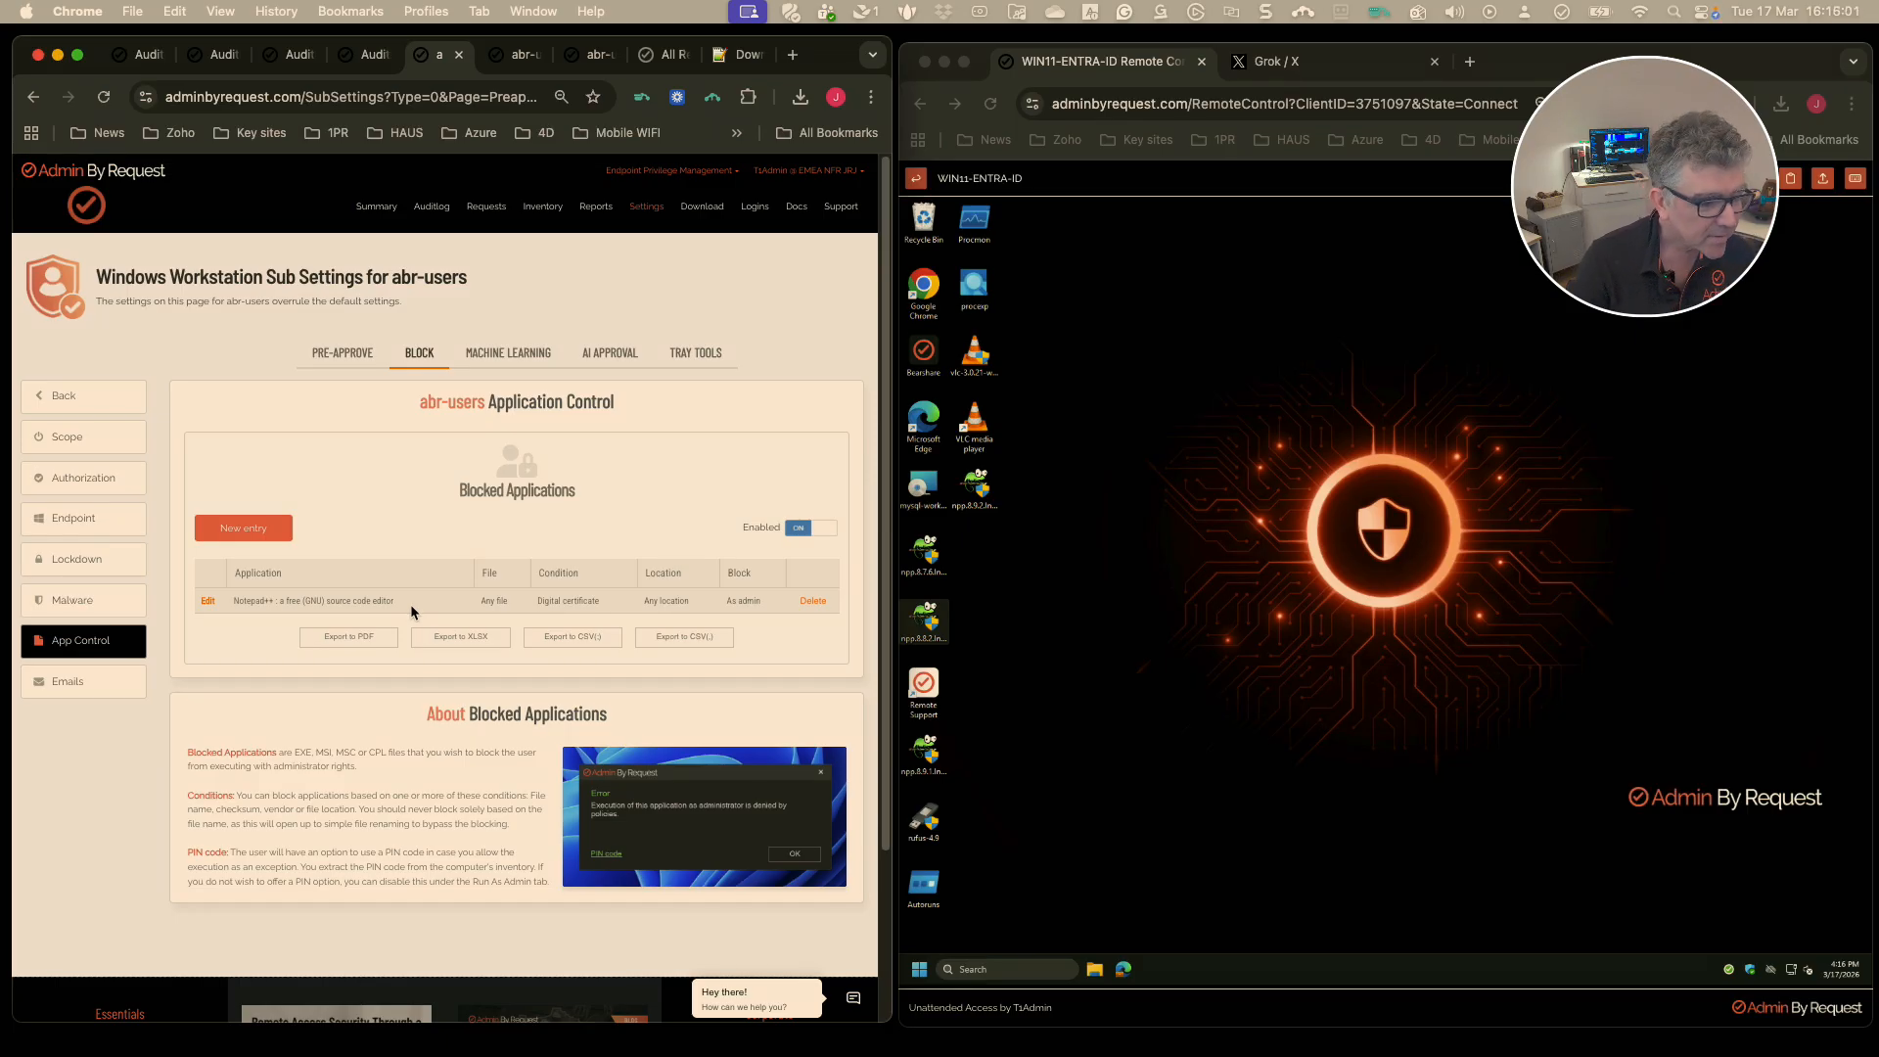
left_click(1223, 653)
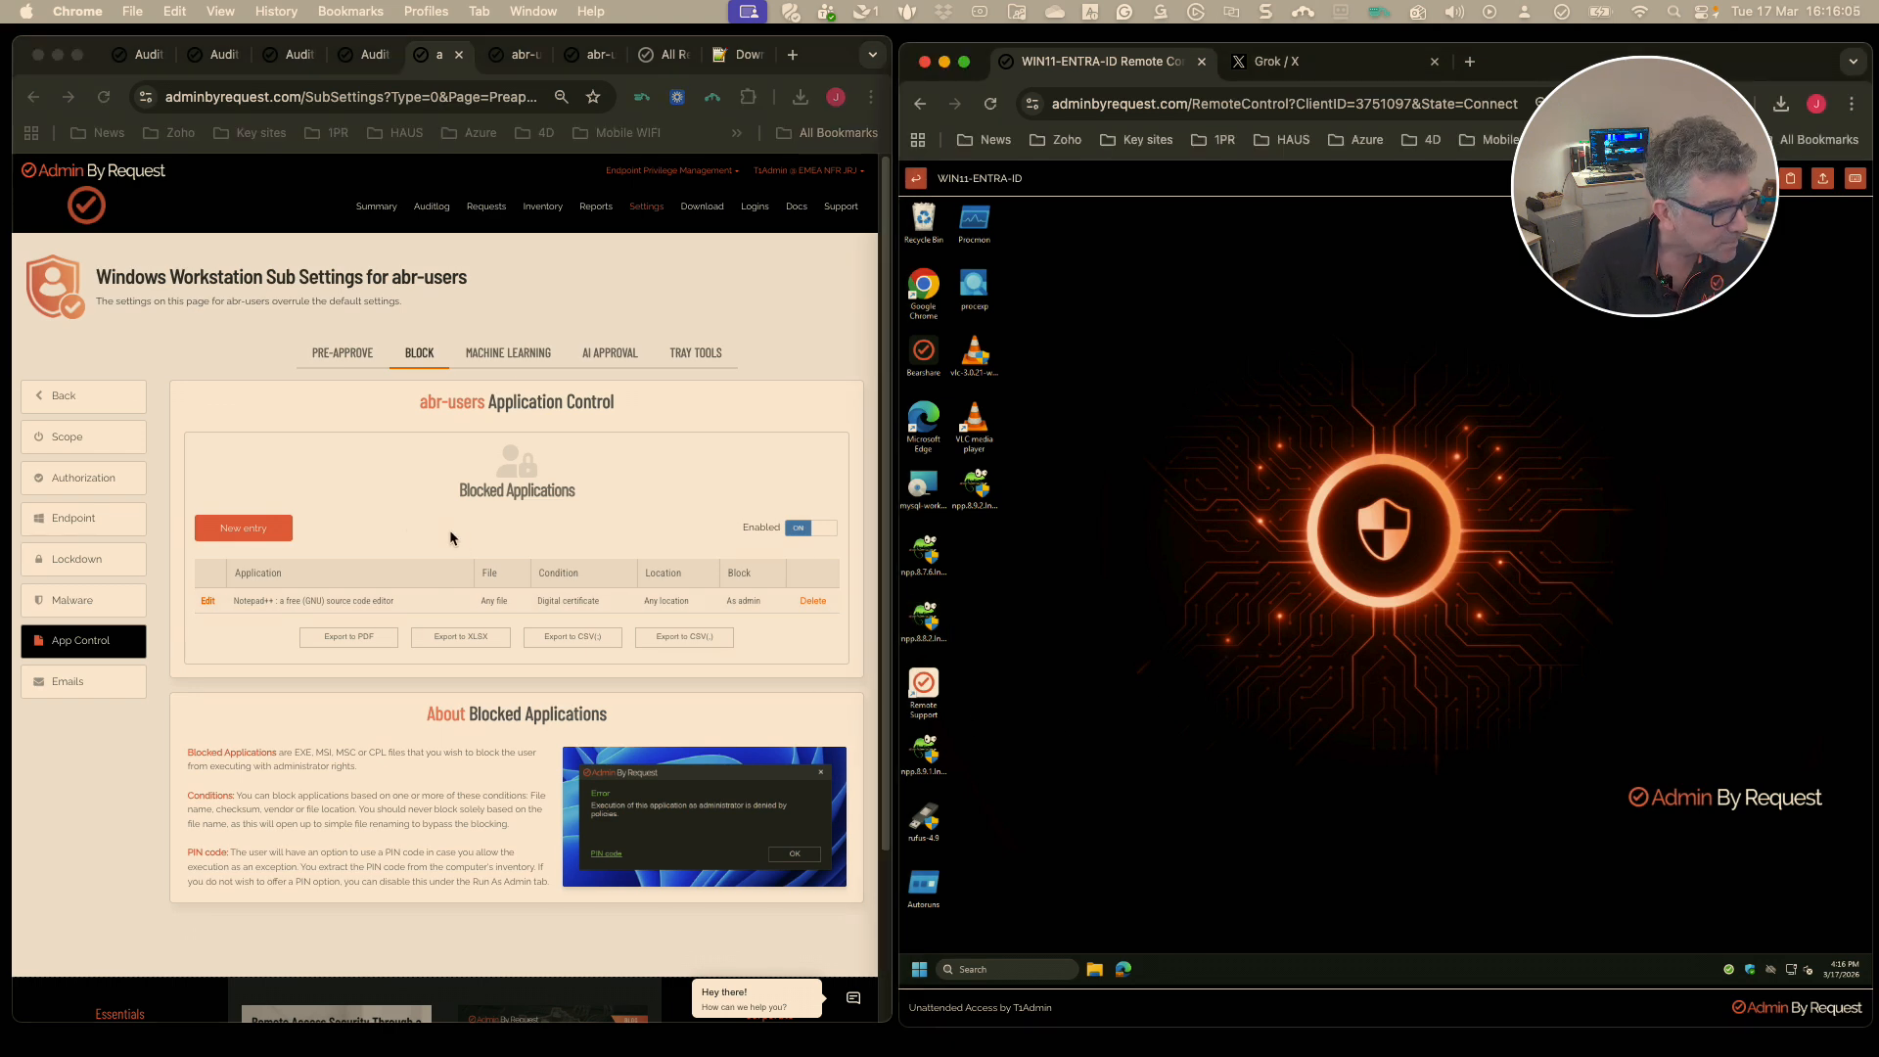
left_click(348, 355)
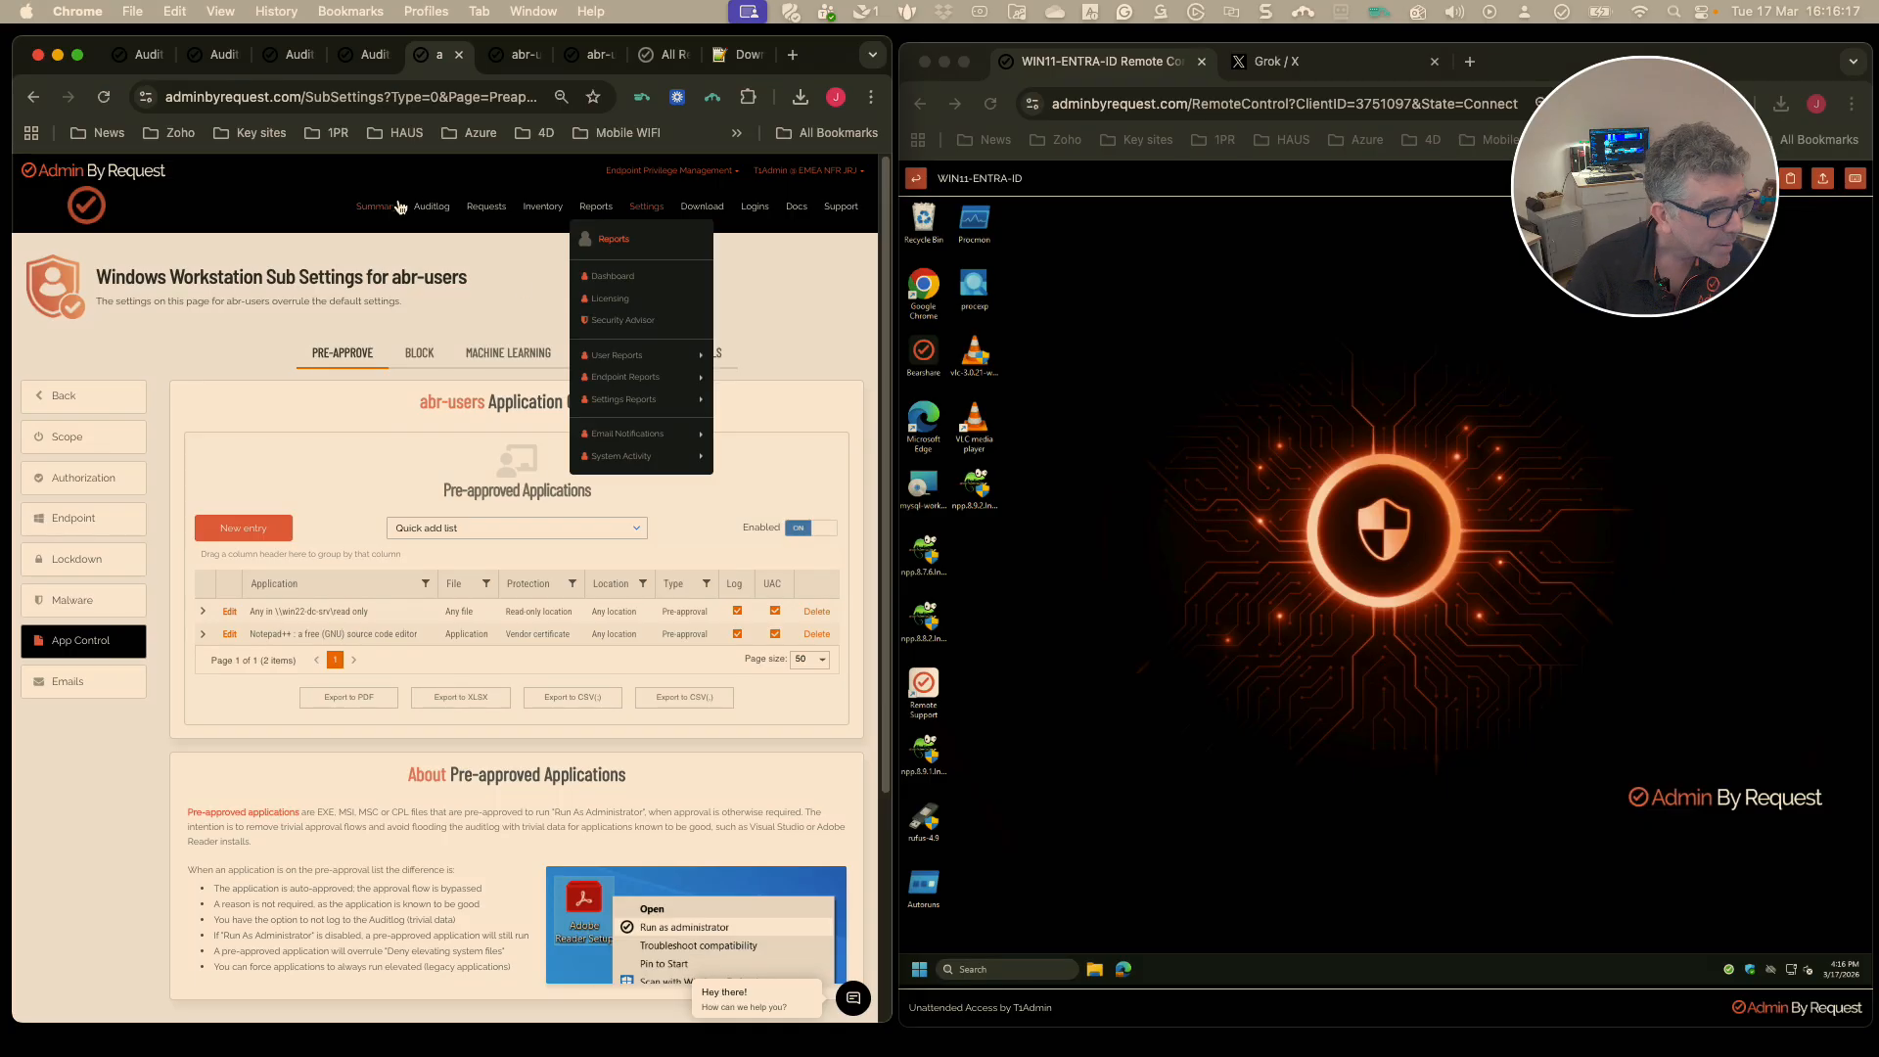
left_click(979, 360)
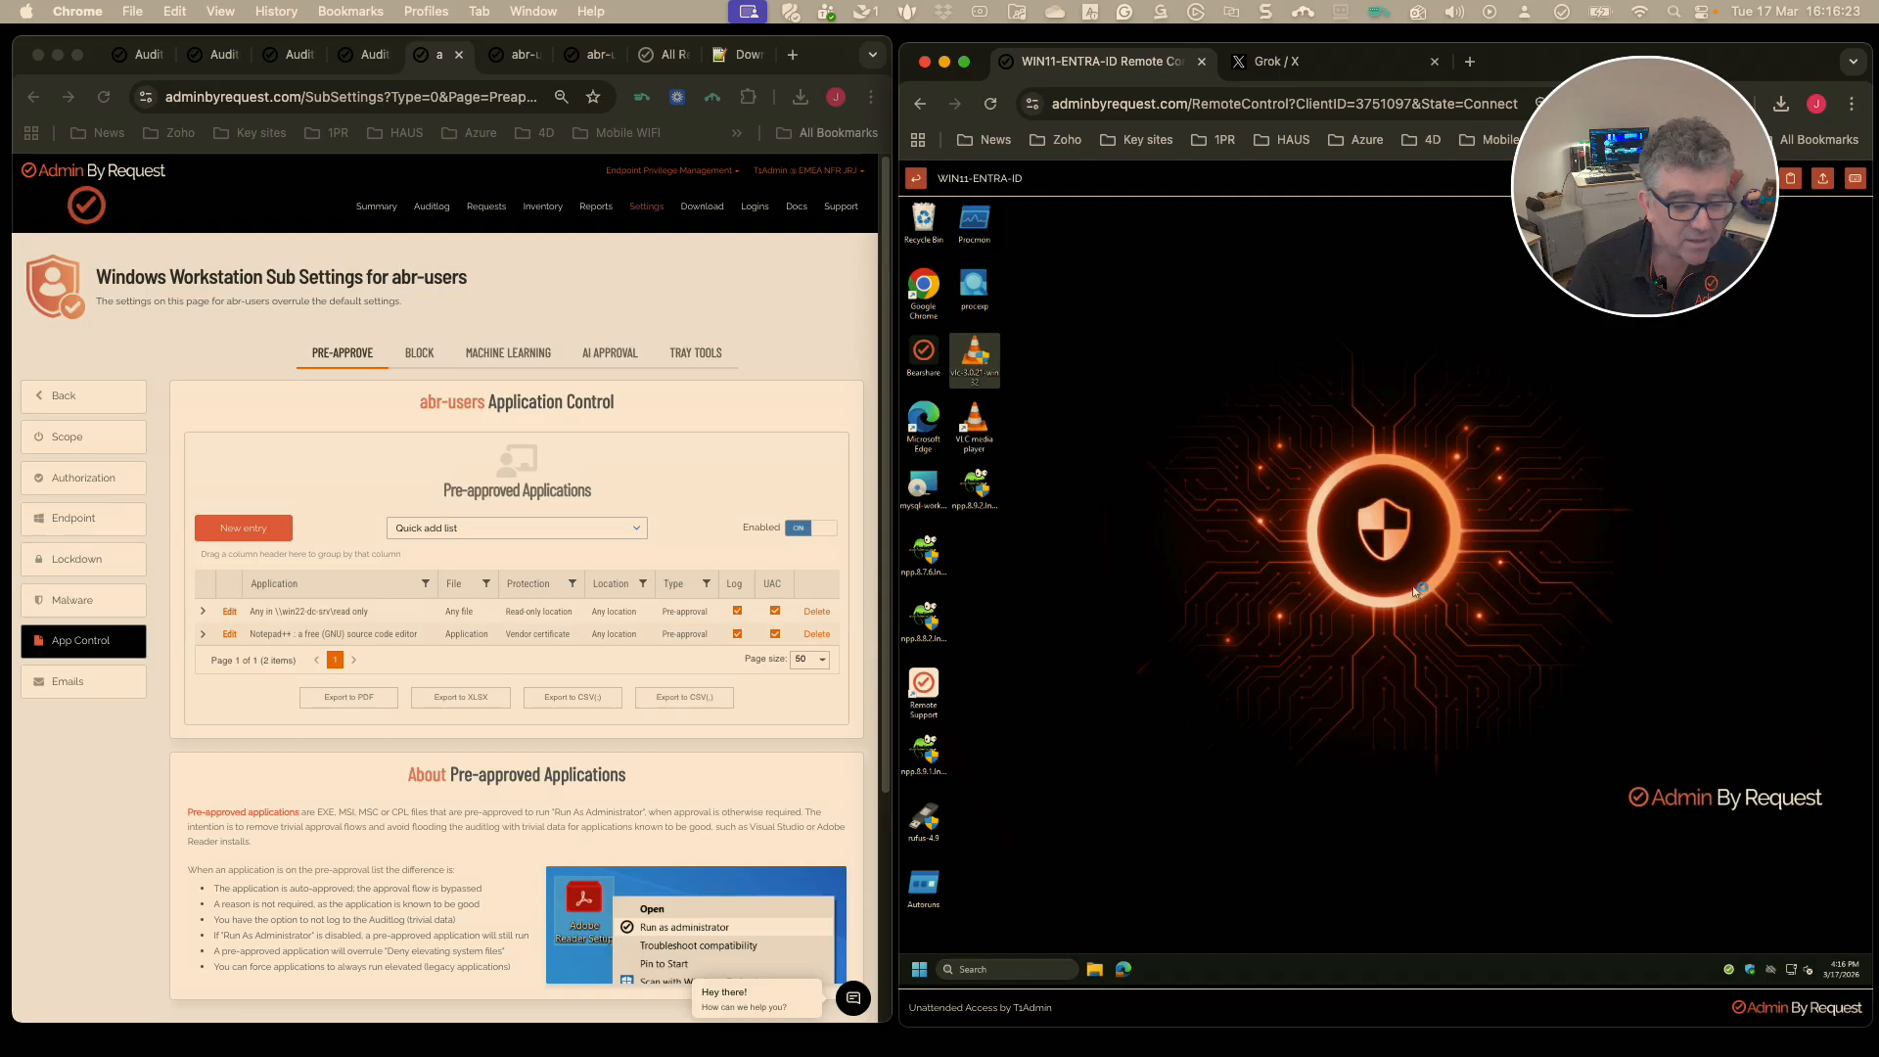
left_click(1502, 707)
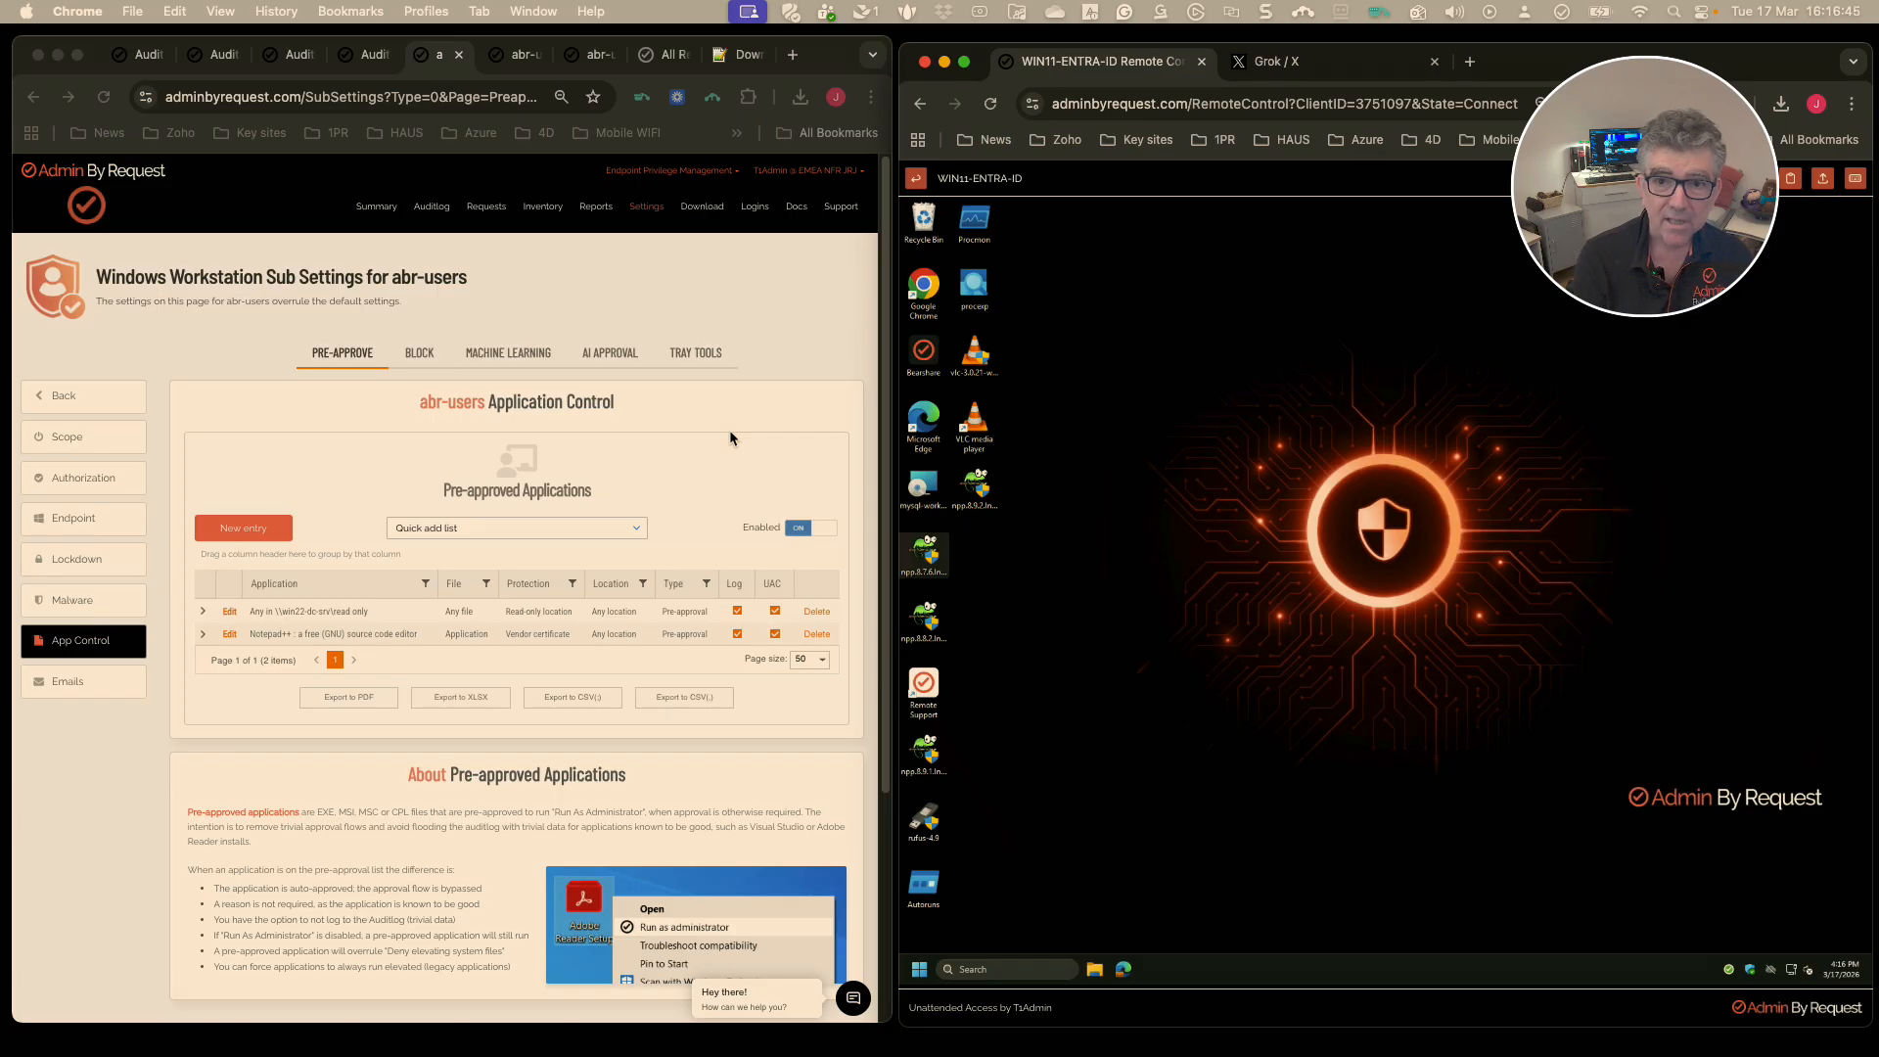
Expand the vlc-3.0.21-win32 entries in the Auditlog and open a pre-approval for that application.
left_click(511, 266)
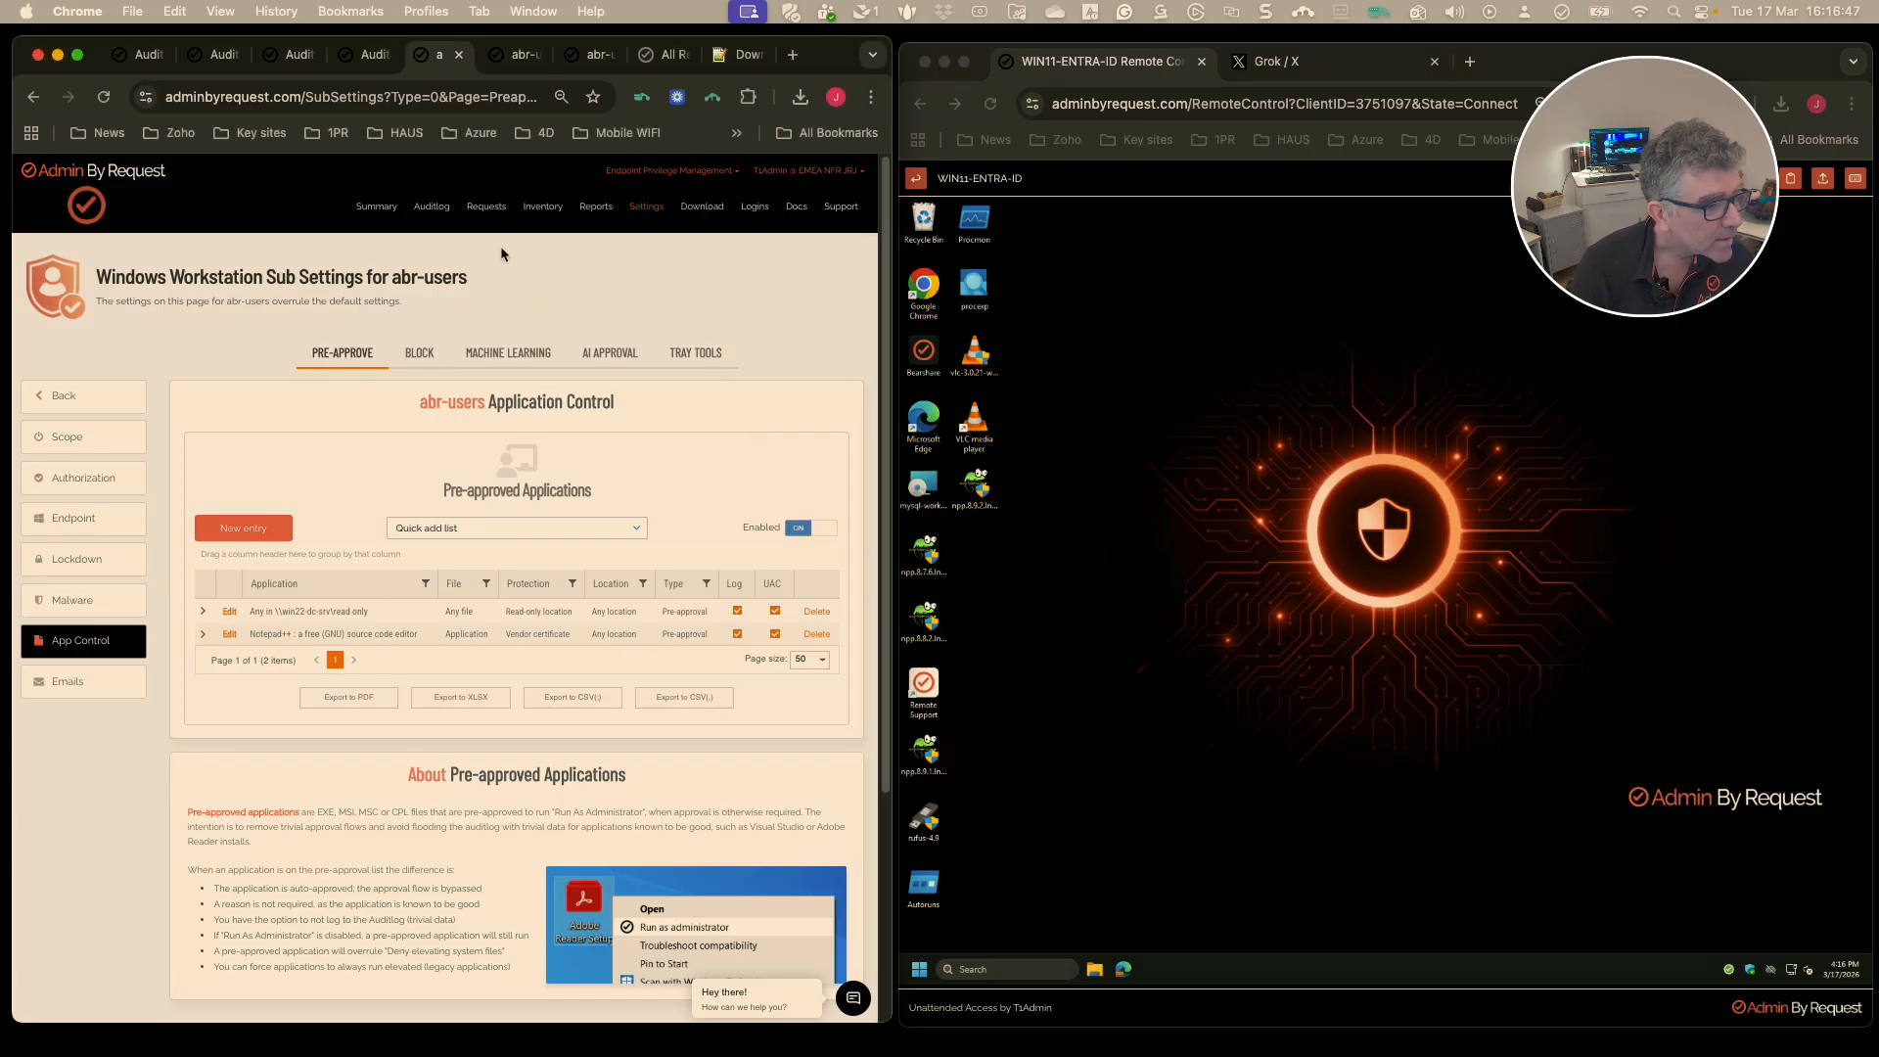
left_click(432, 207)
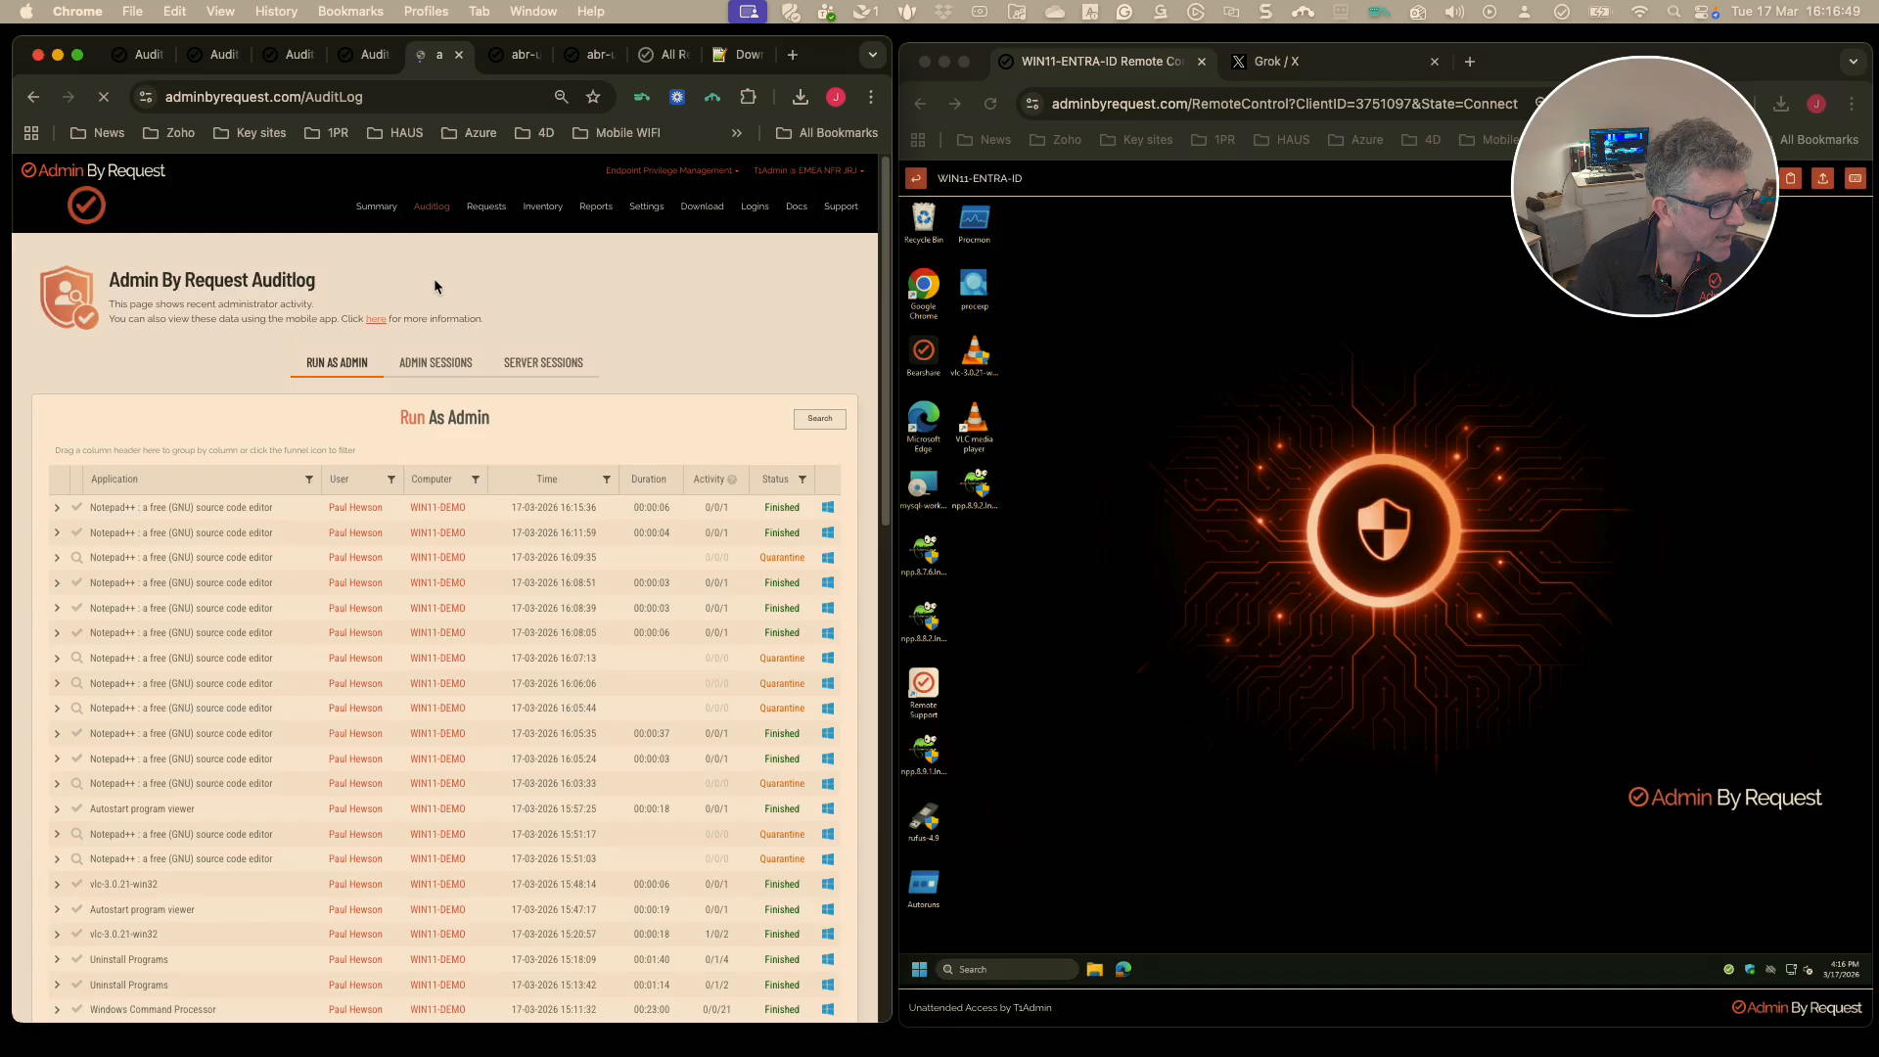
scroll(186, 736, "down", 5)
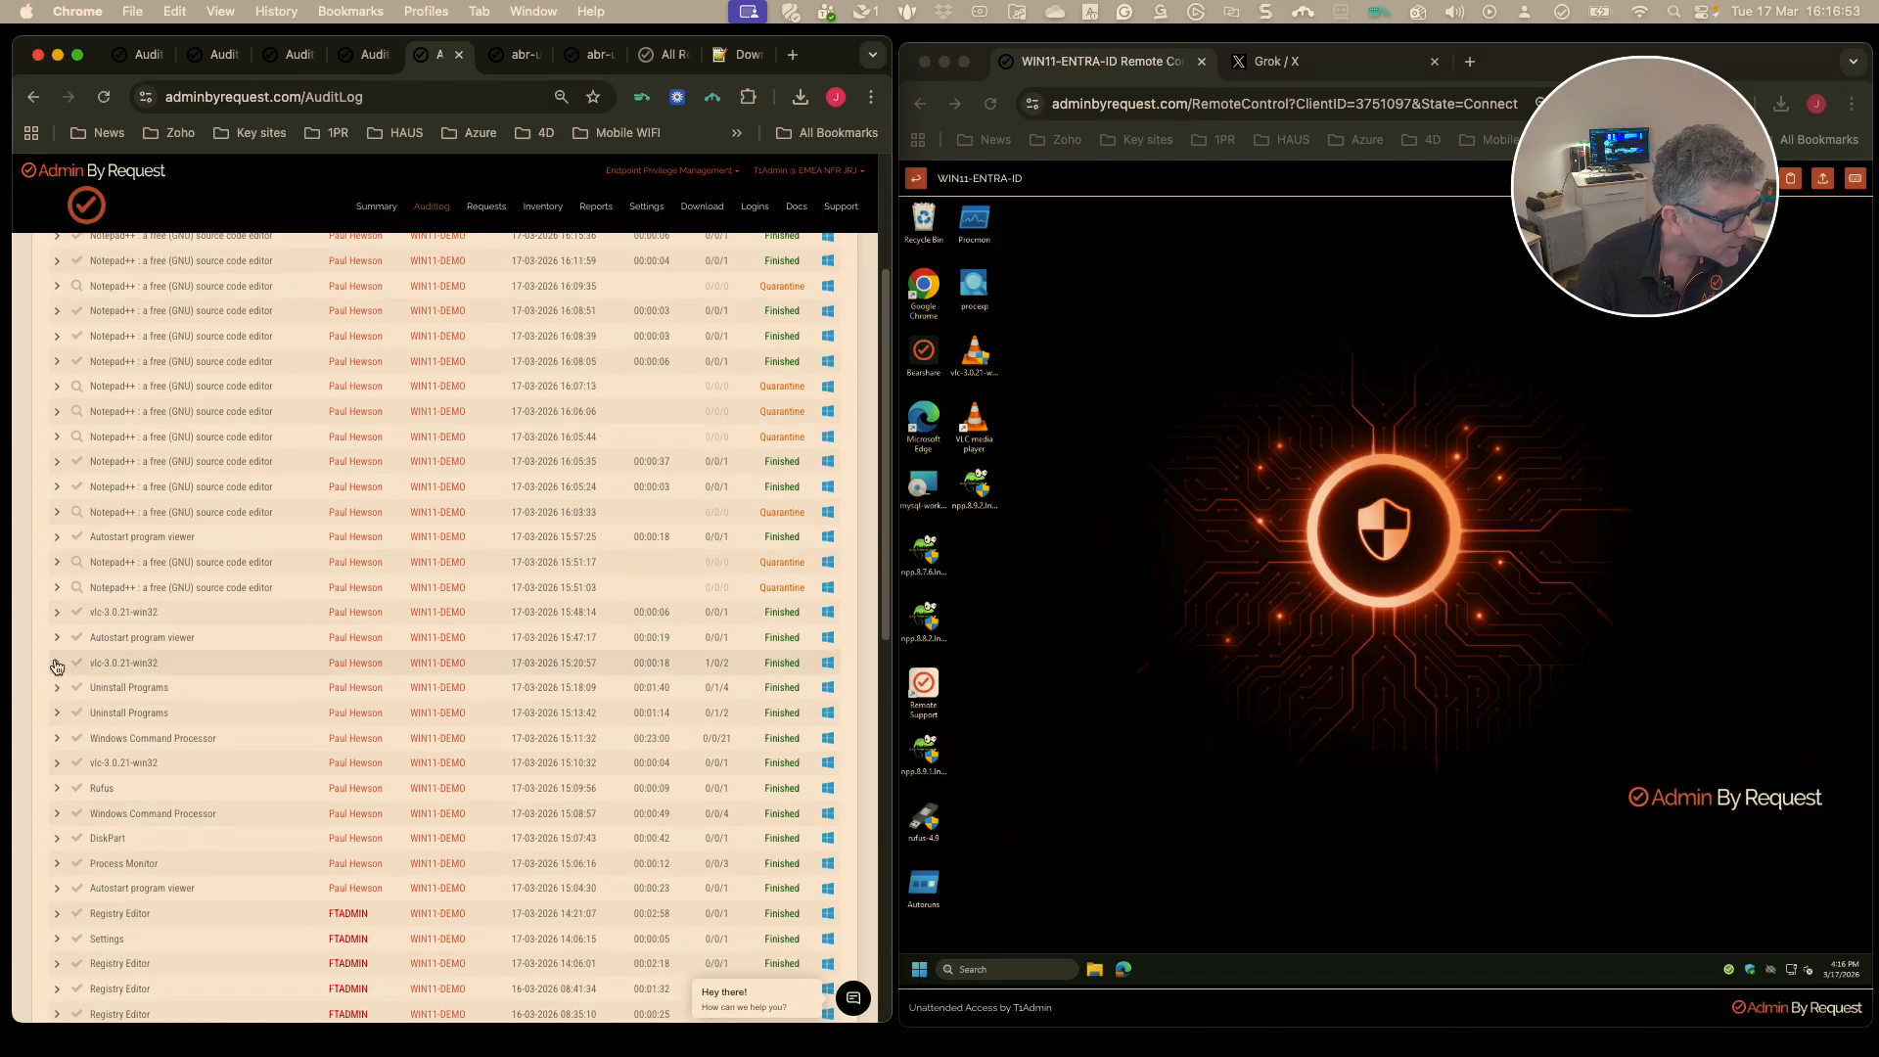
left_click(65, 663)
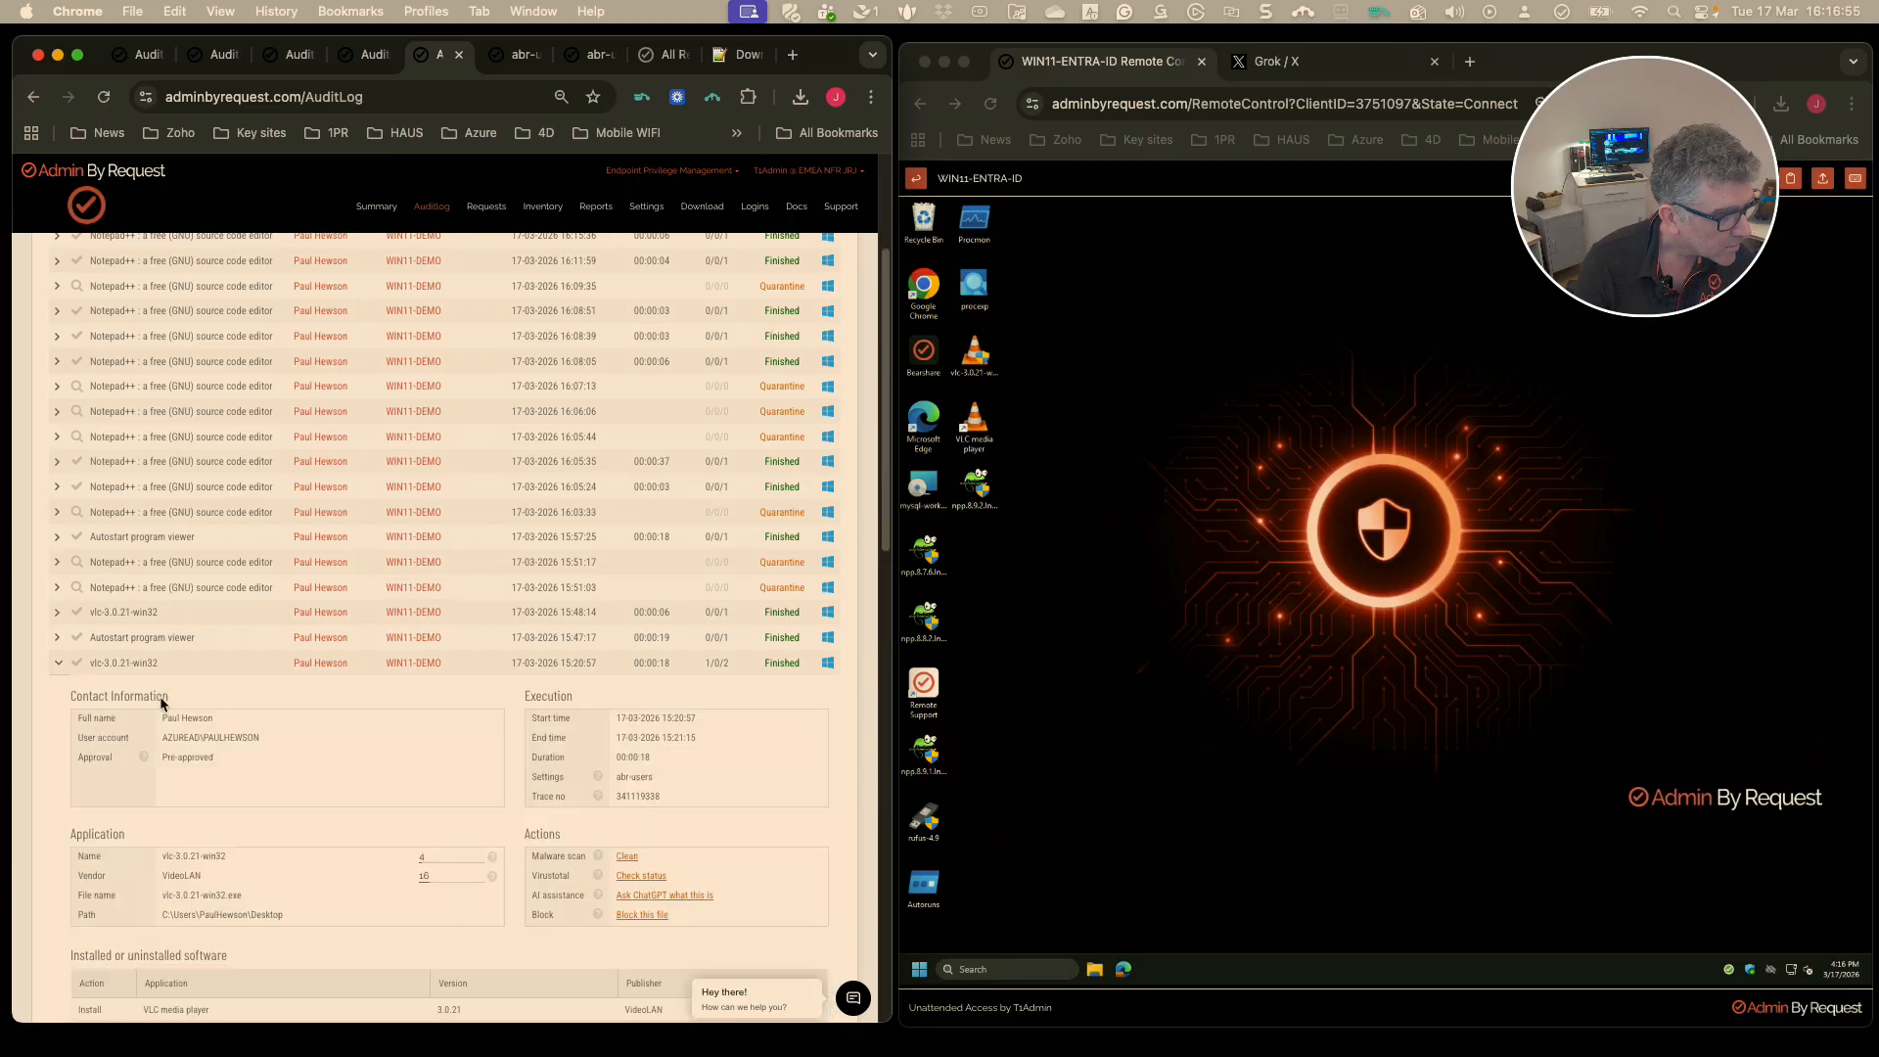
left_click(57, 613)
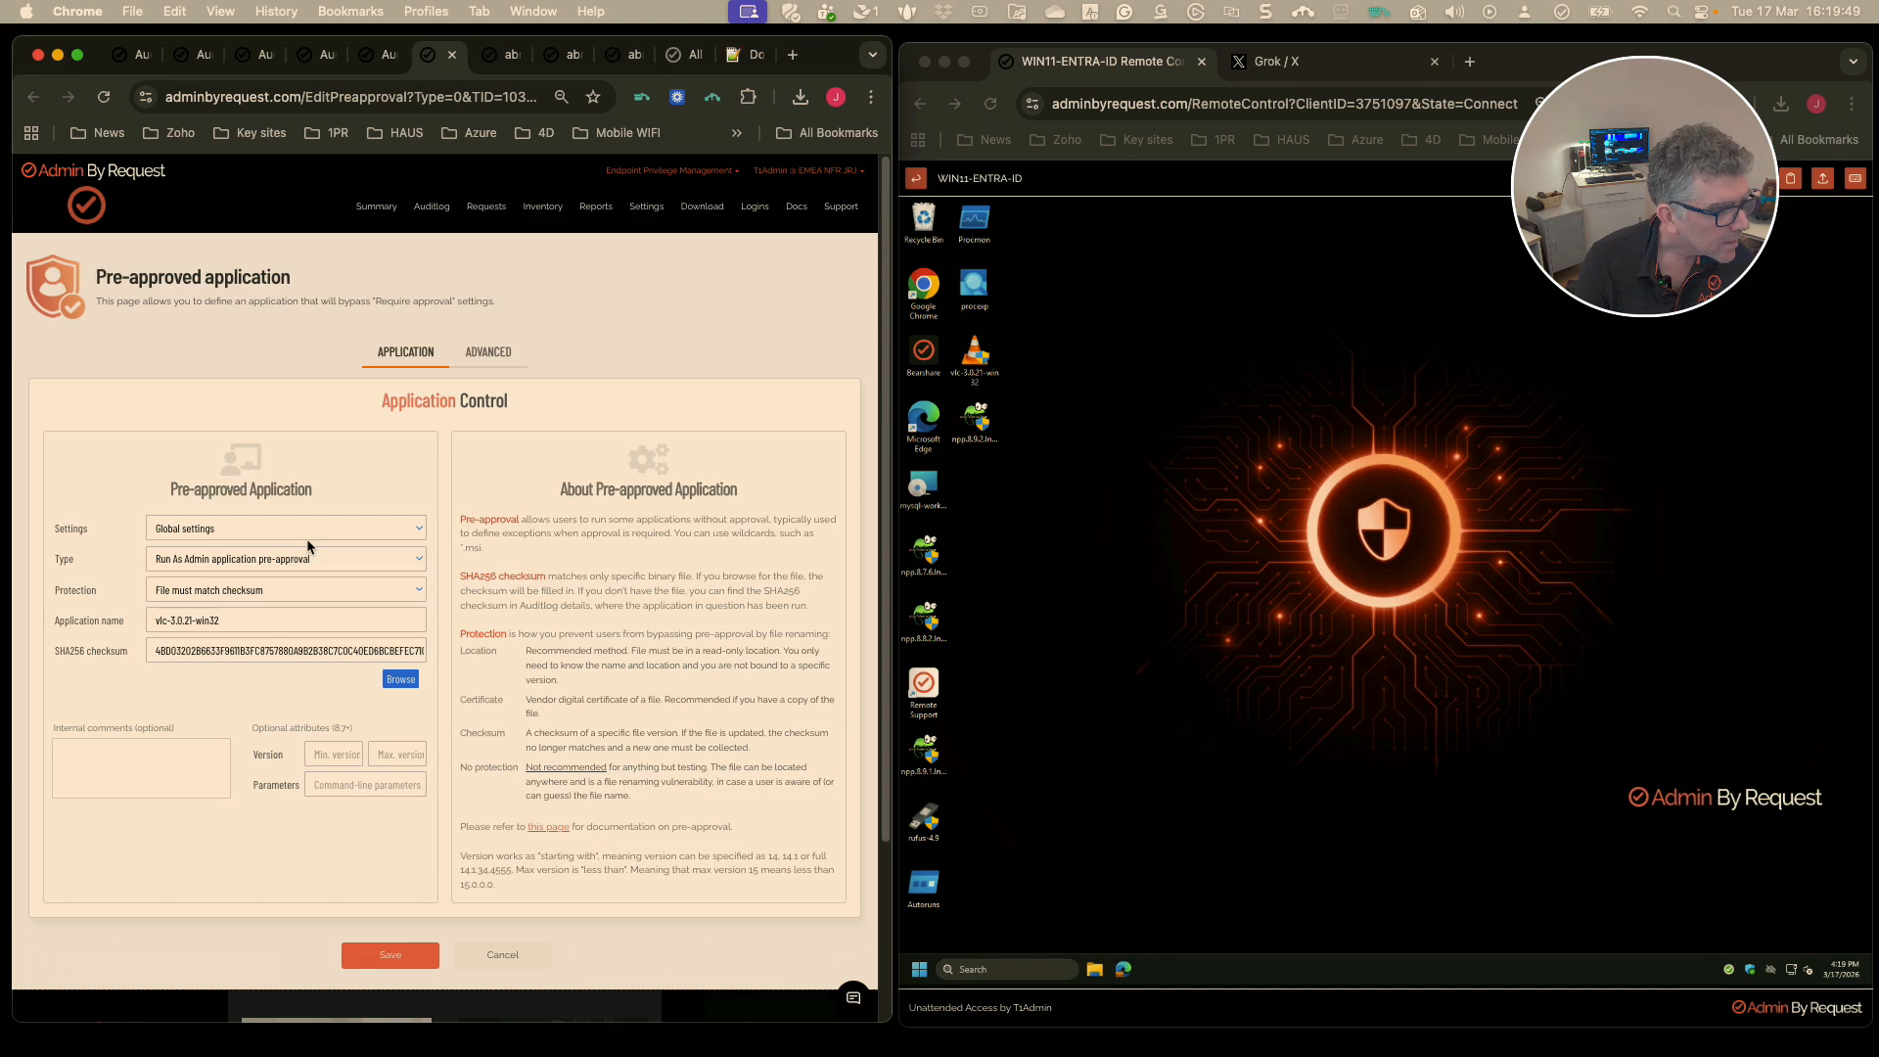
Save the vlc-3.0.21-win32 pre-approval for abr-users, requiring a matching digital certificate and application name, with the command-line parameter /S.
left_click(307, 538)
left_click(229, 595)
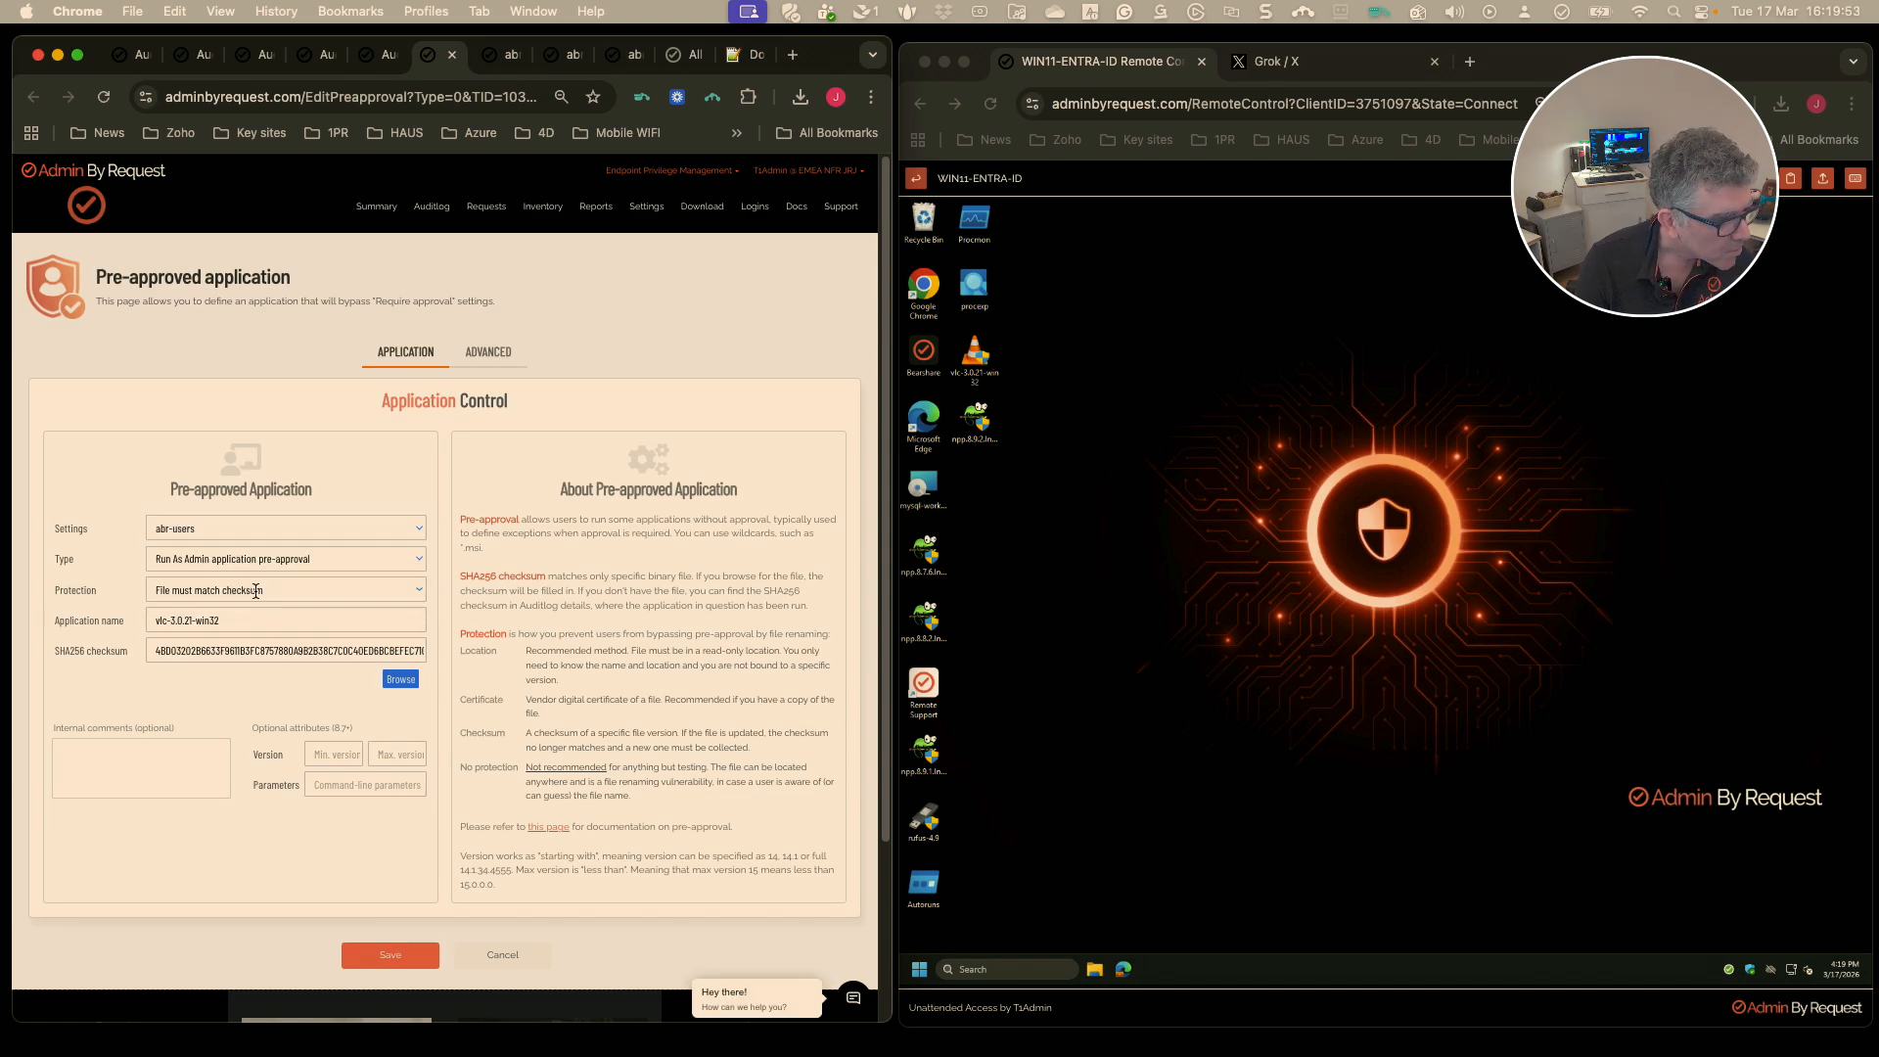
left_click(254, 591)
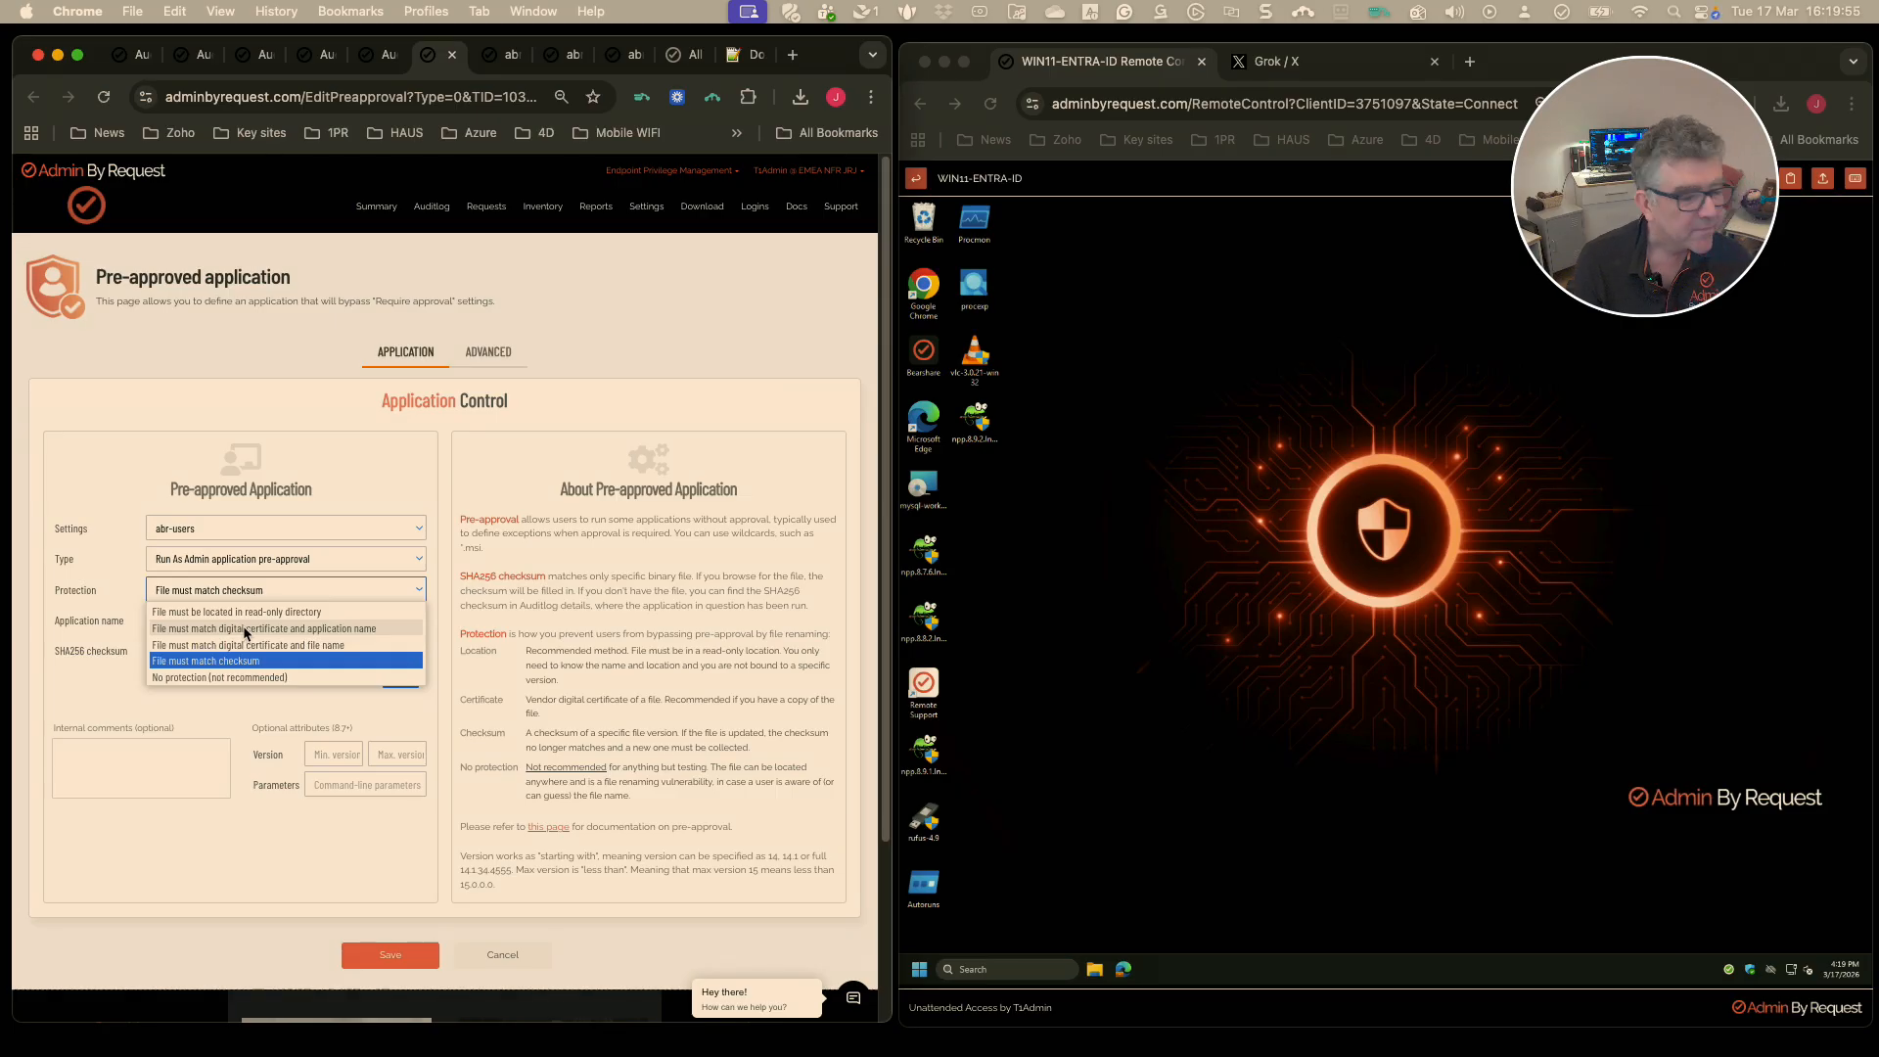
left_click(245, 631)
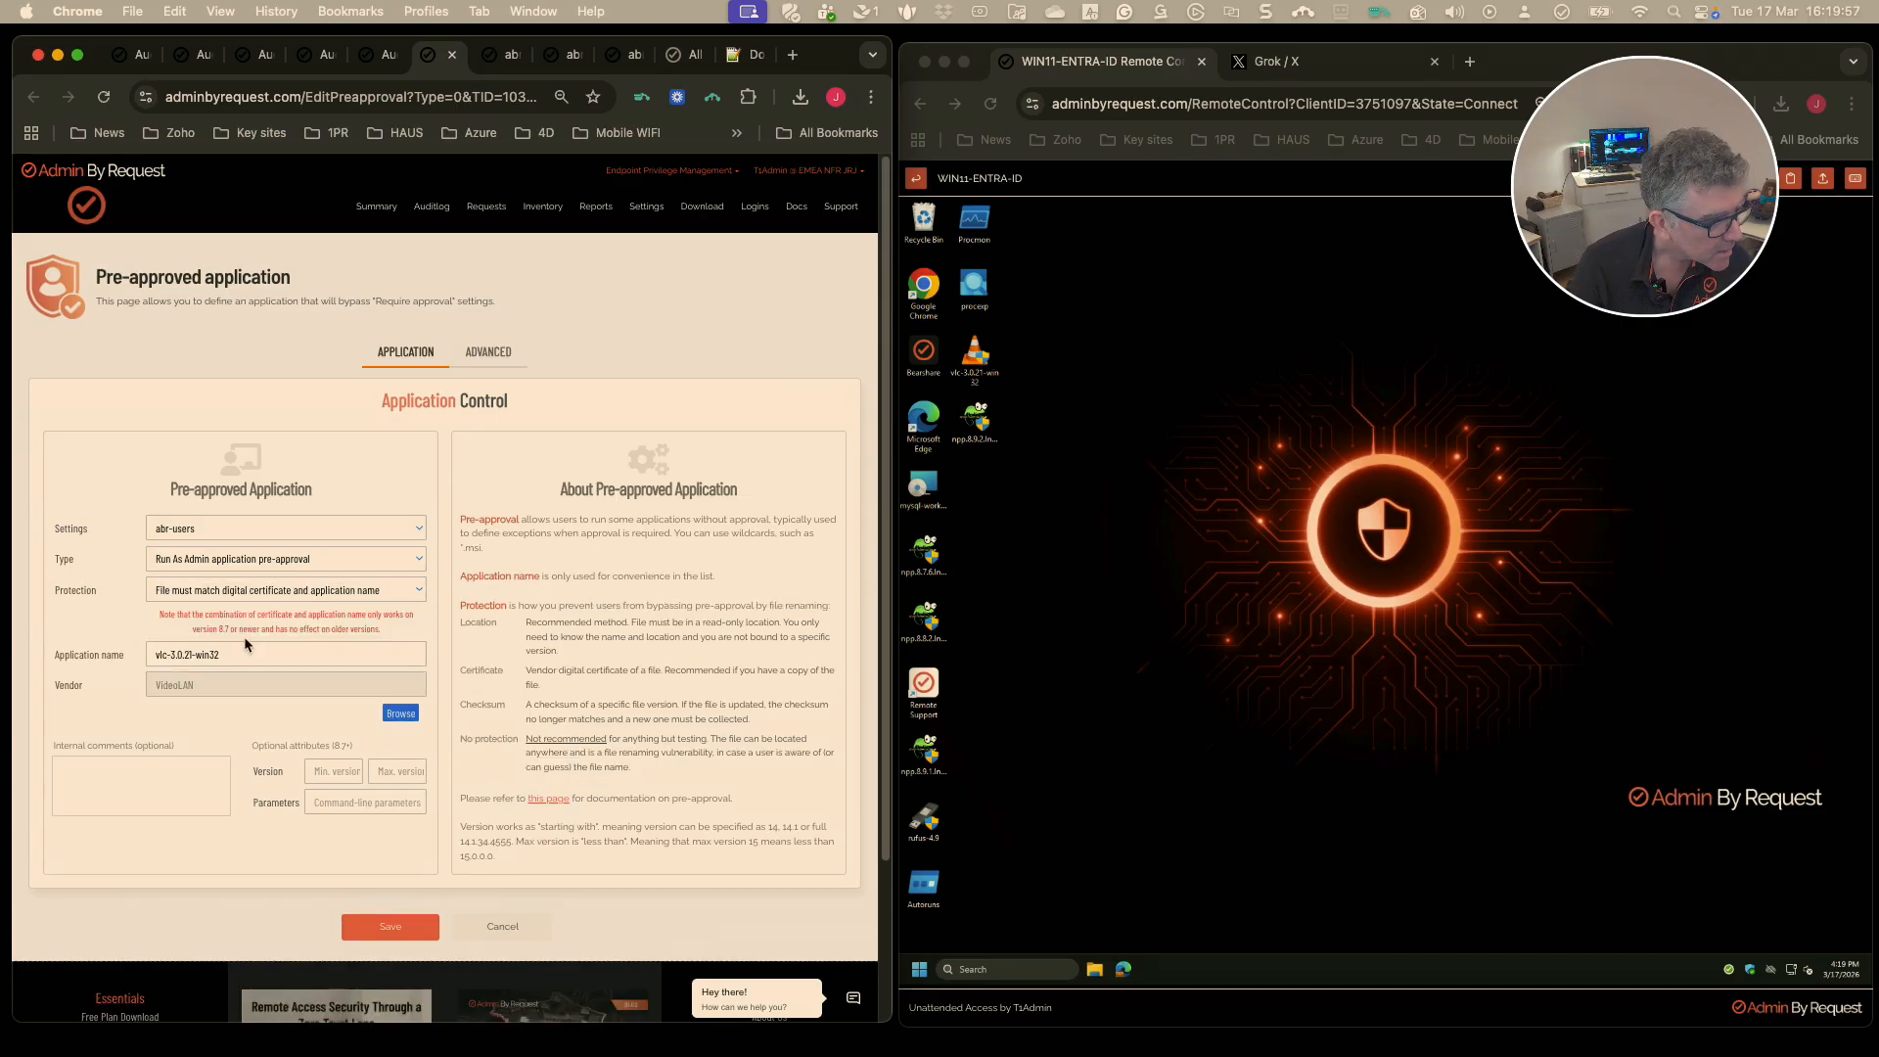
left_click(356, 800)
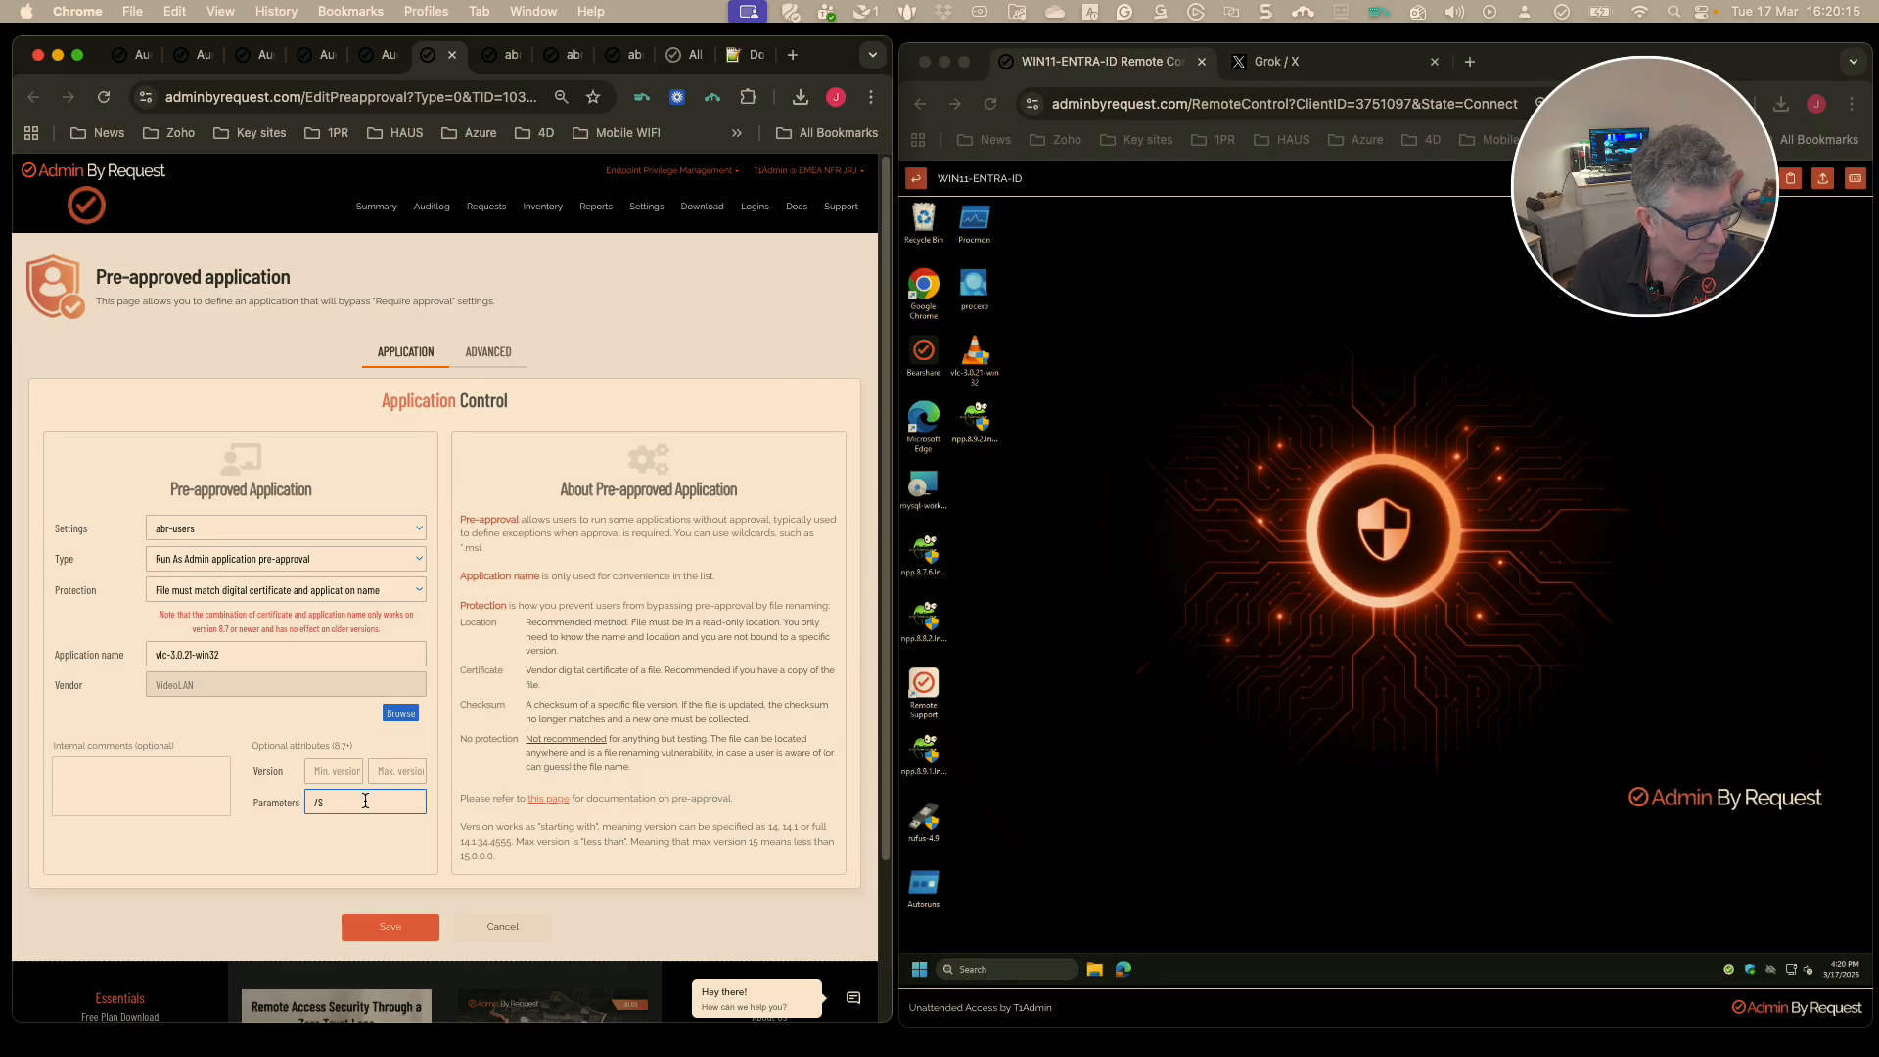
left_click(396, 934)
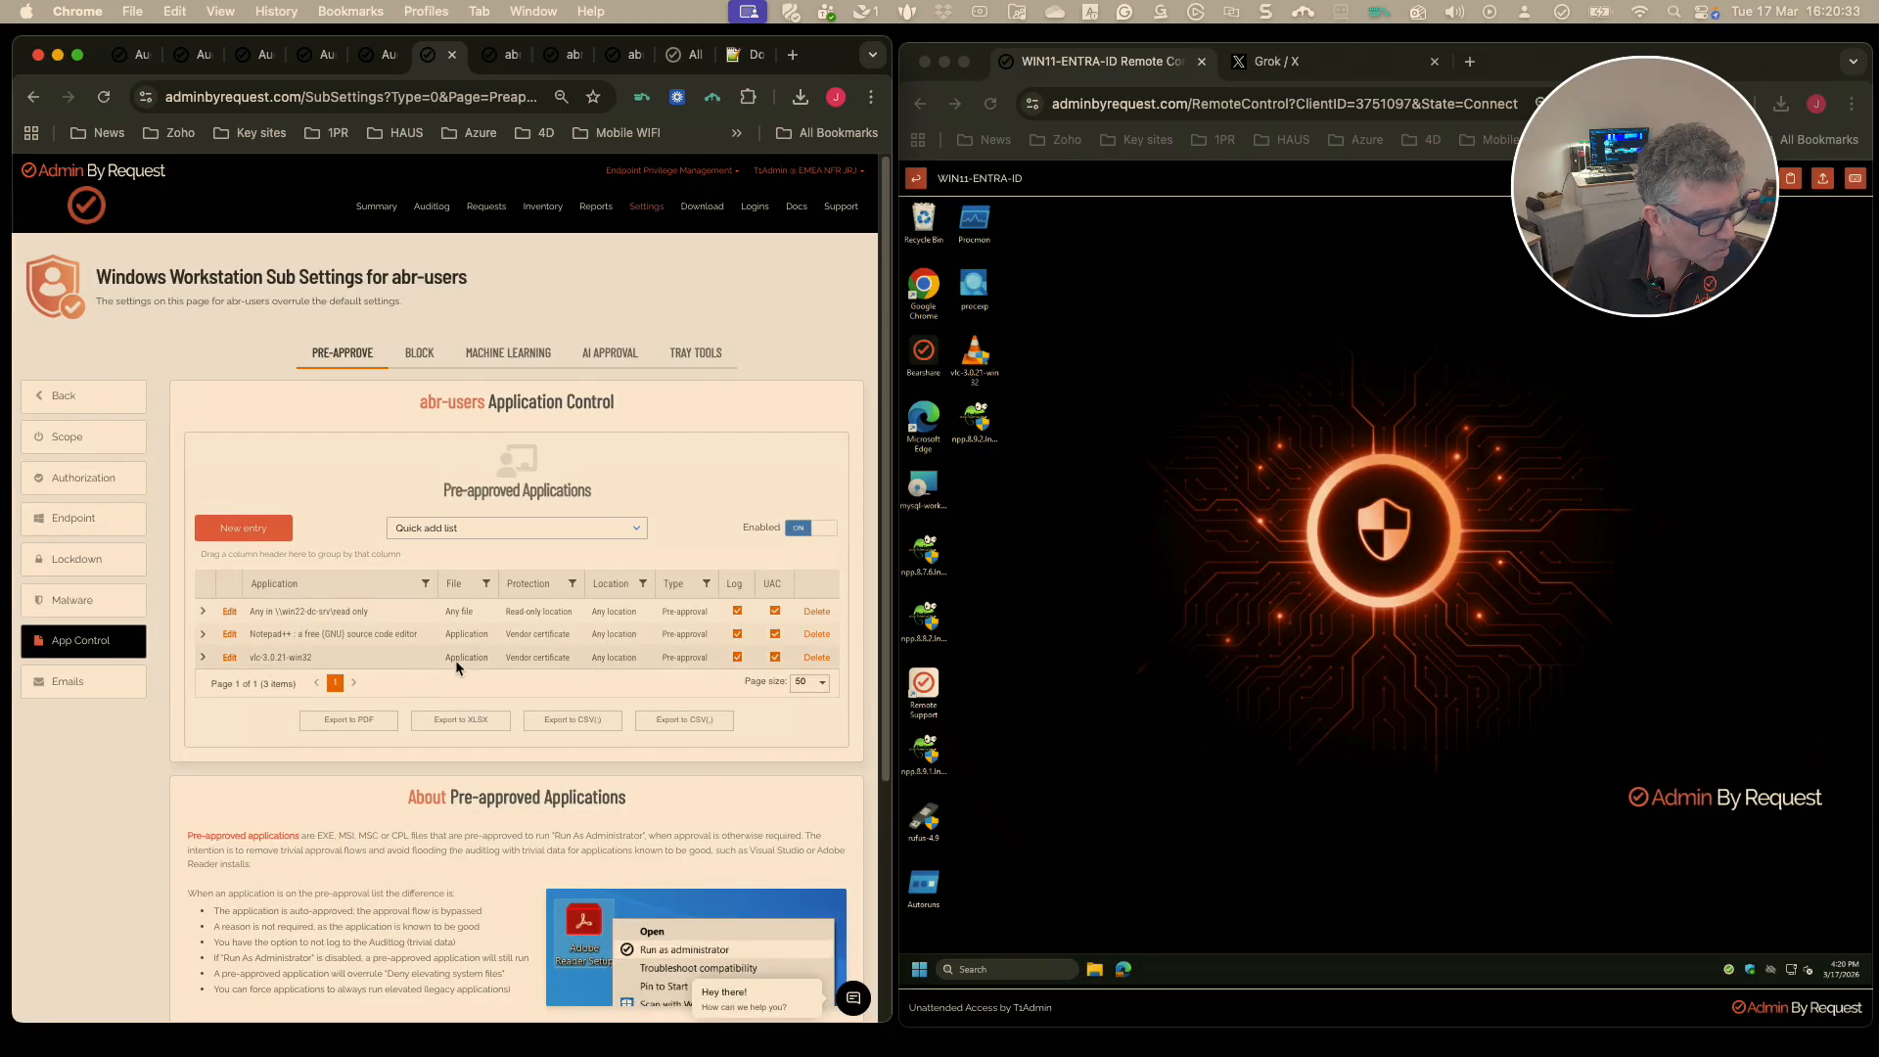
Run the vlc-3.0.21-win32 installer without parameters on the remote desktop and cancel the administrator access request.
left_click(1370, 856)
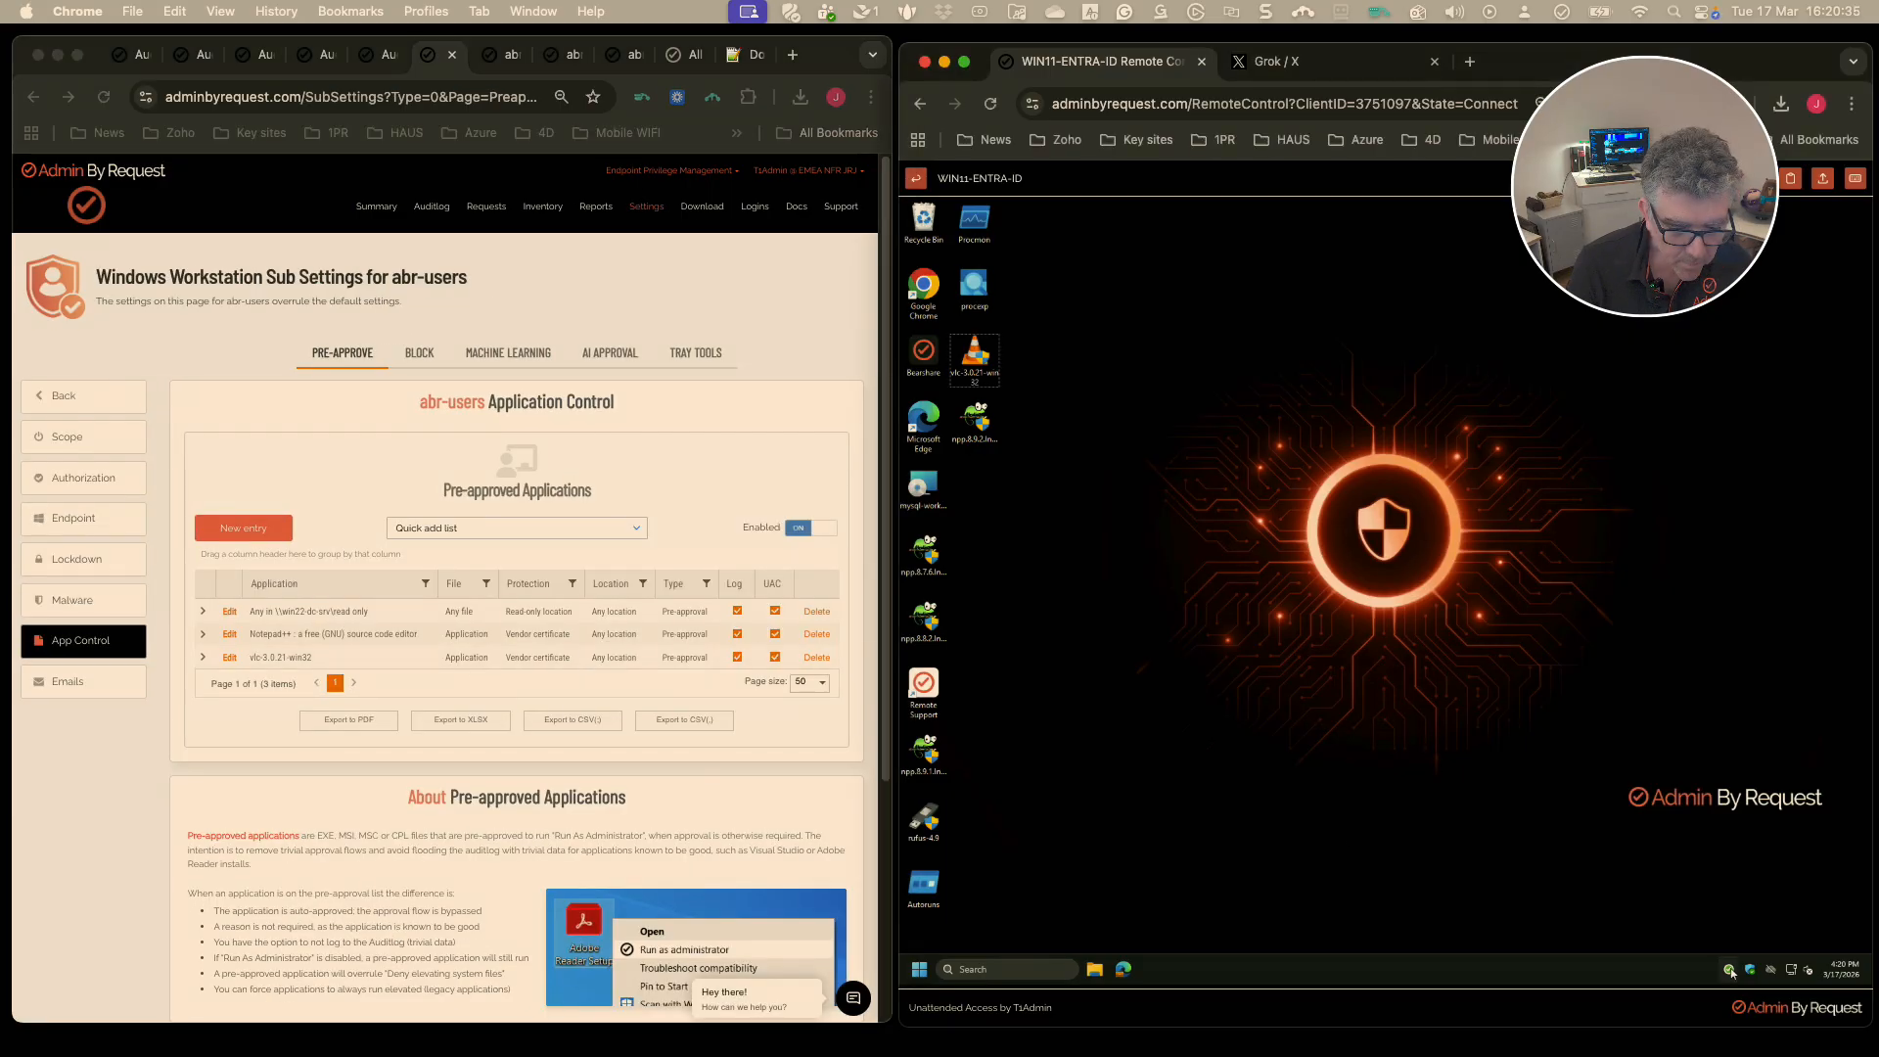
double_click(979, 362)
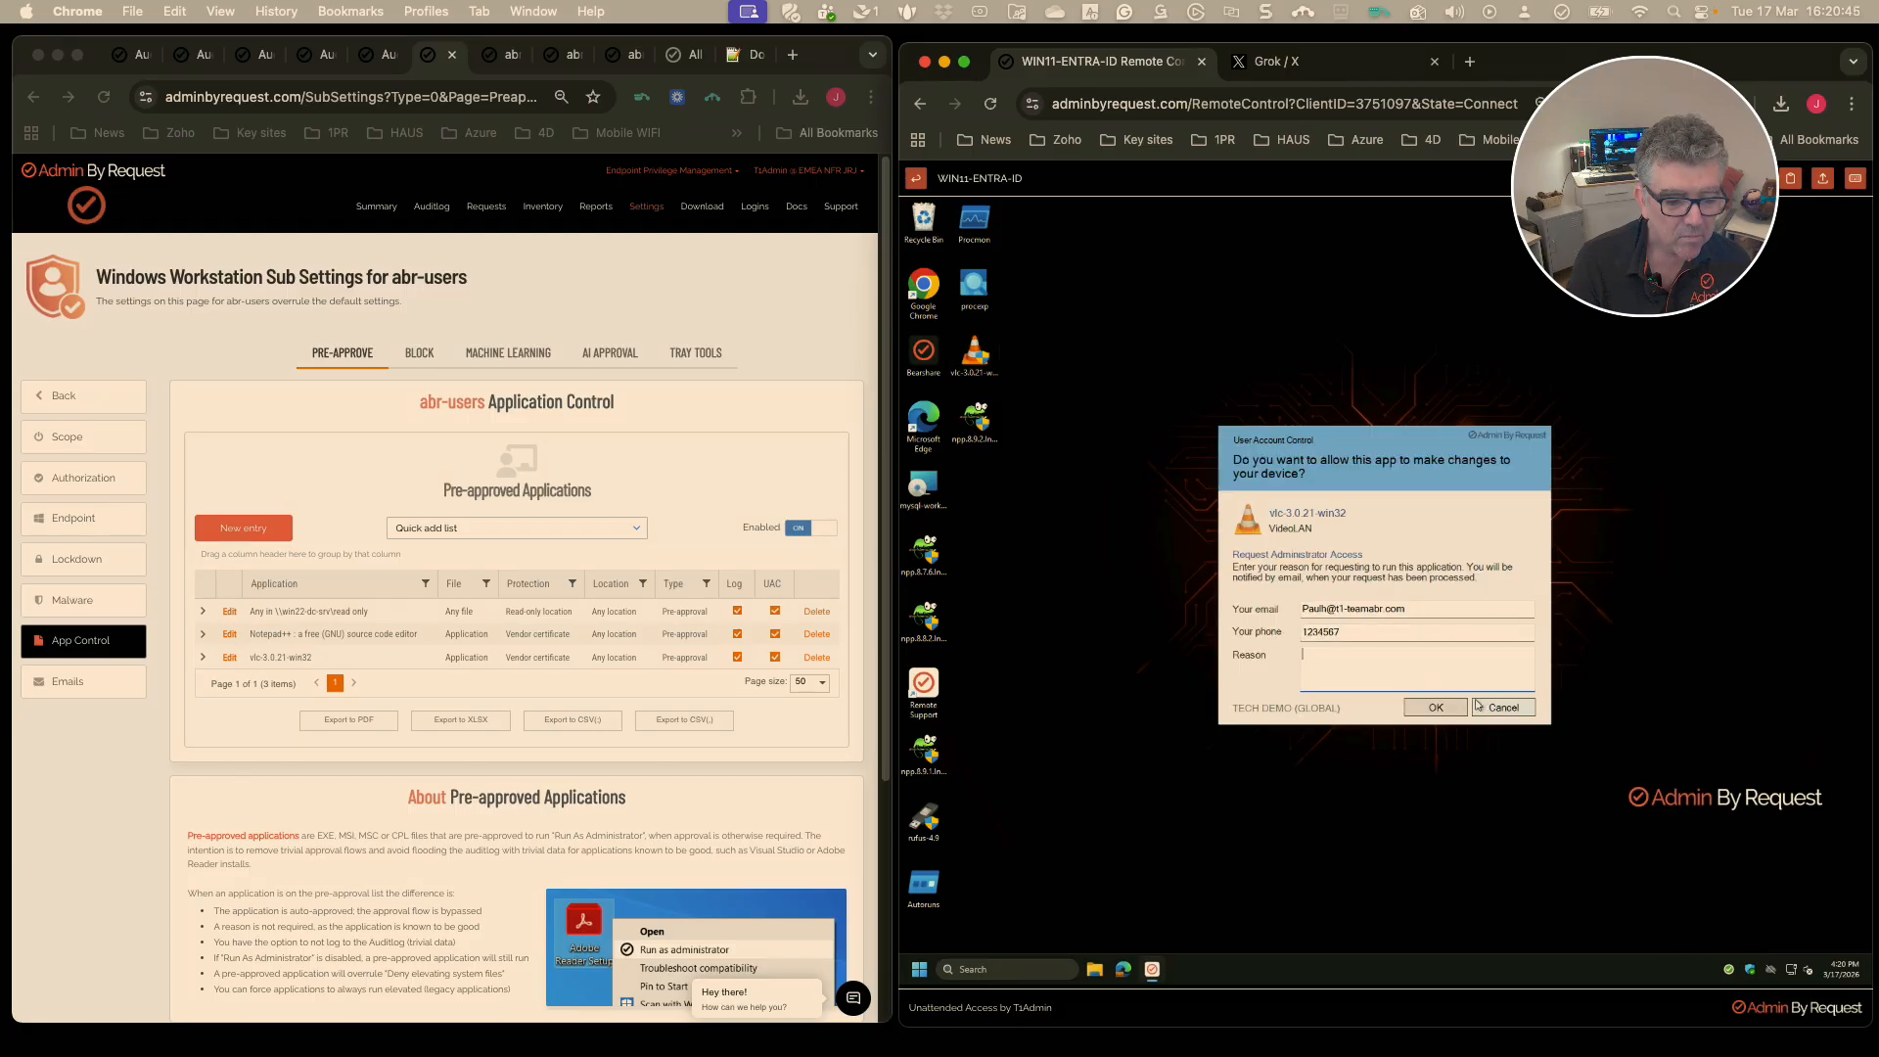
left_click(1502, 709)
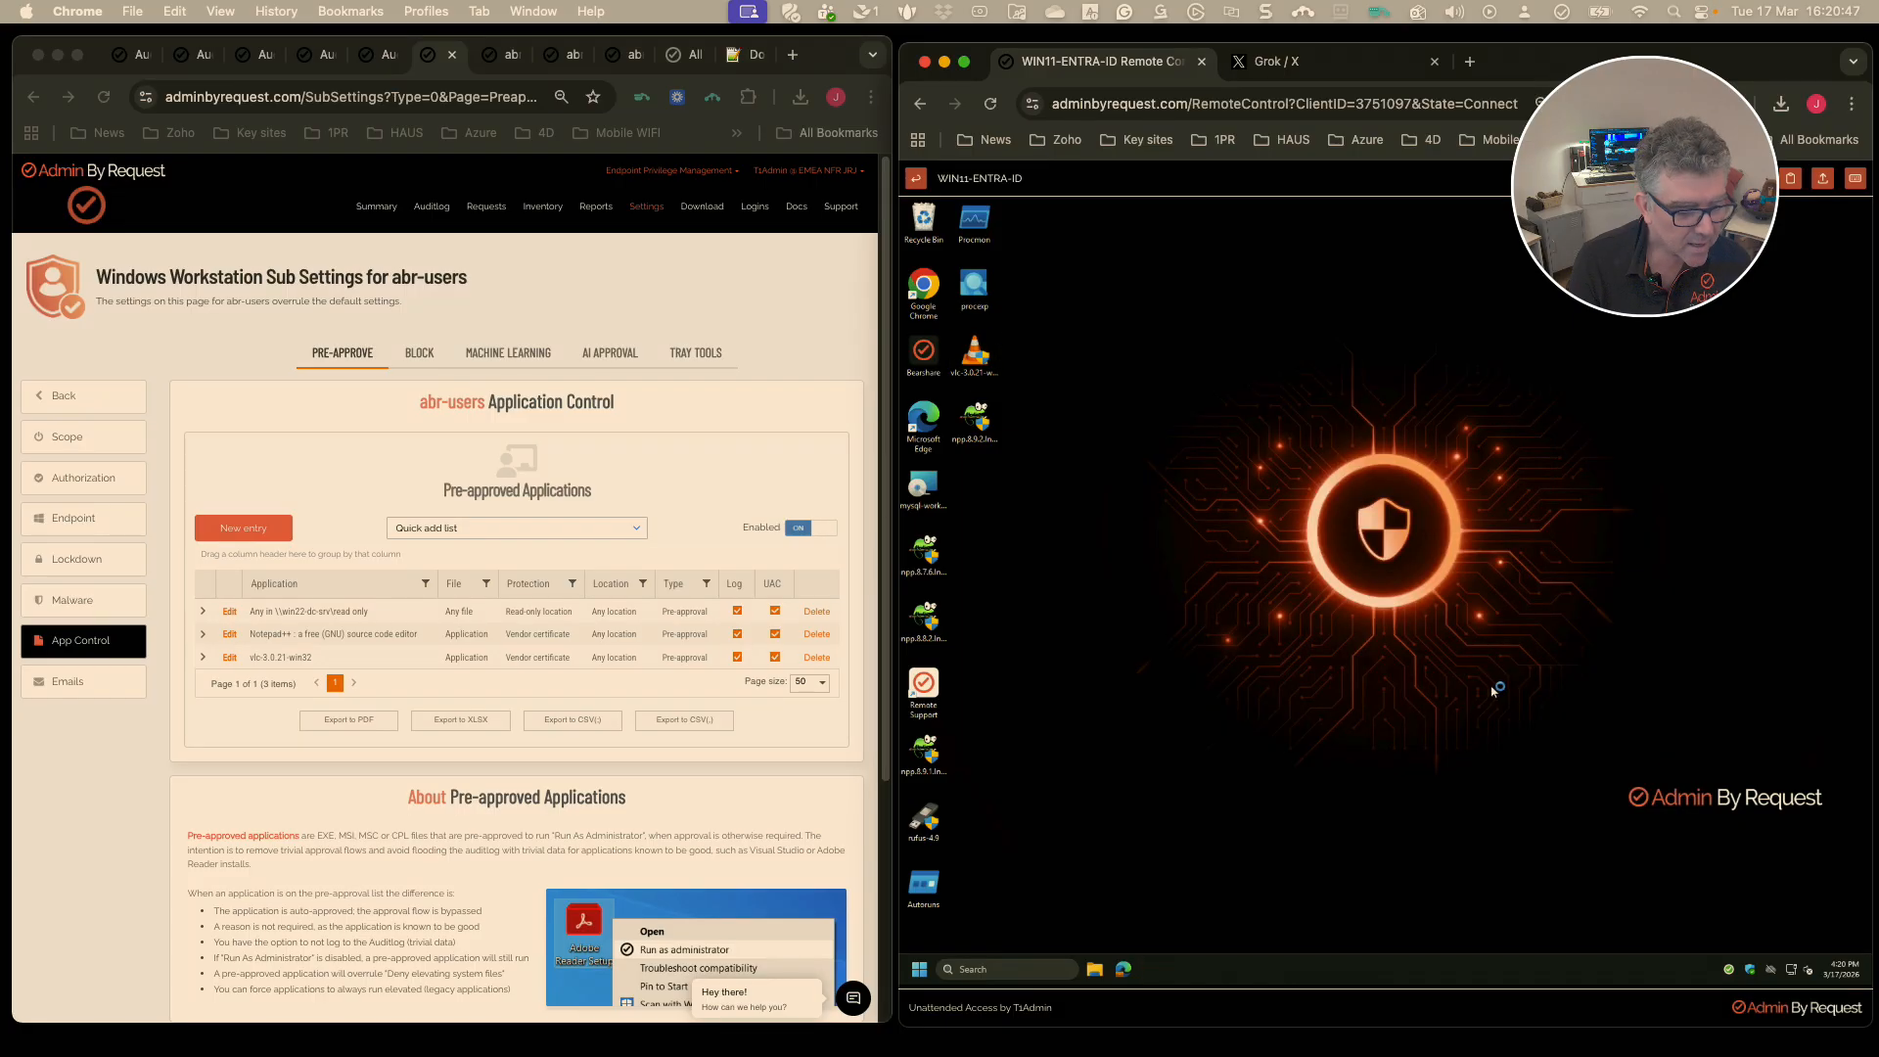
Launch vlc-3.0.21-win32.exe from the remote Run dialog with the /S parameter and allow it to make changes.
left_click(1004, 970)
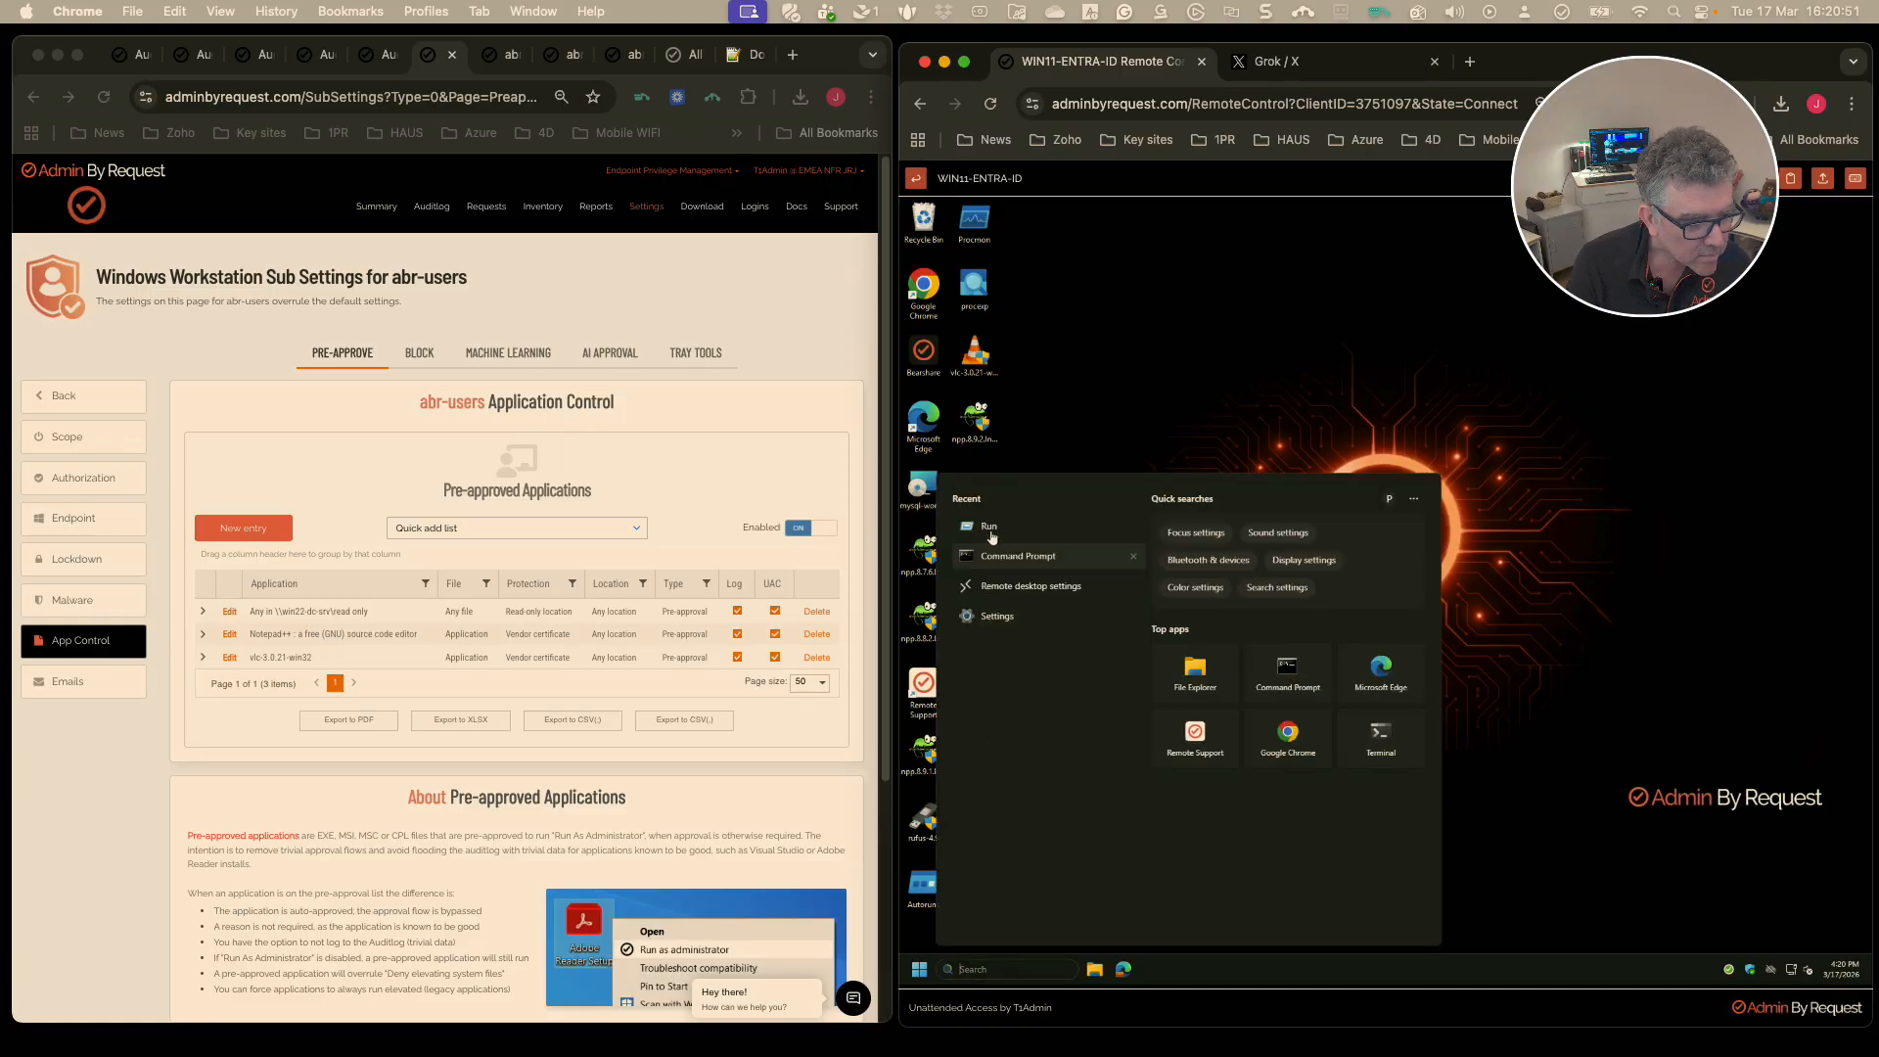
left_click(991, 532)
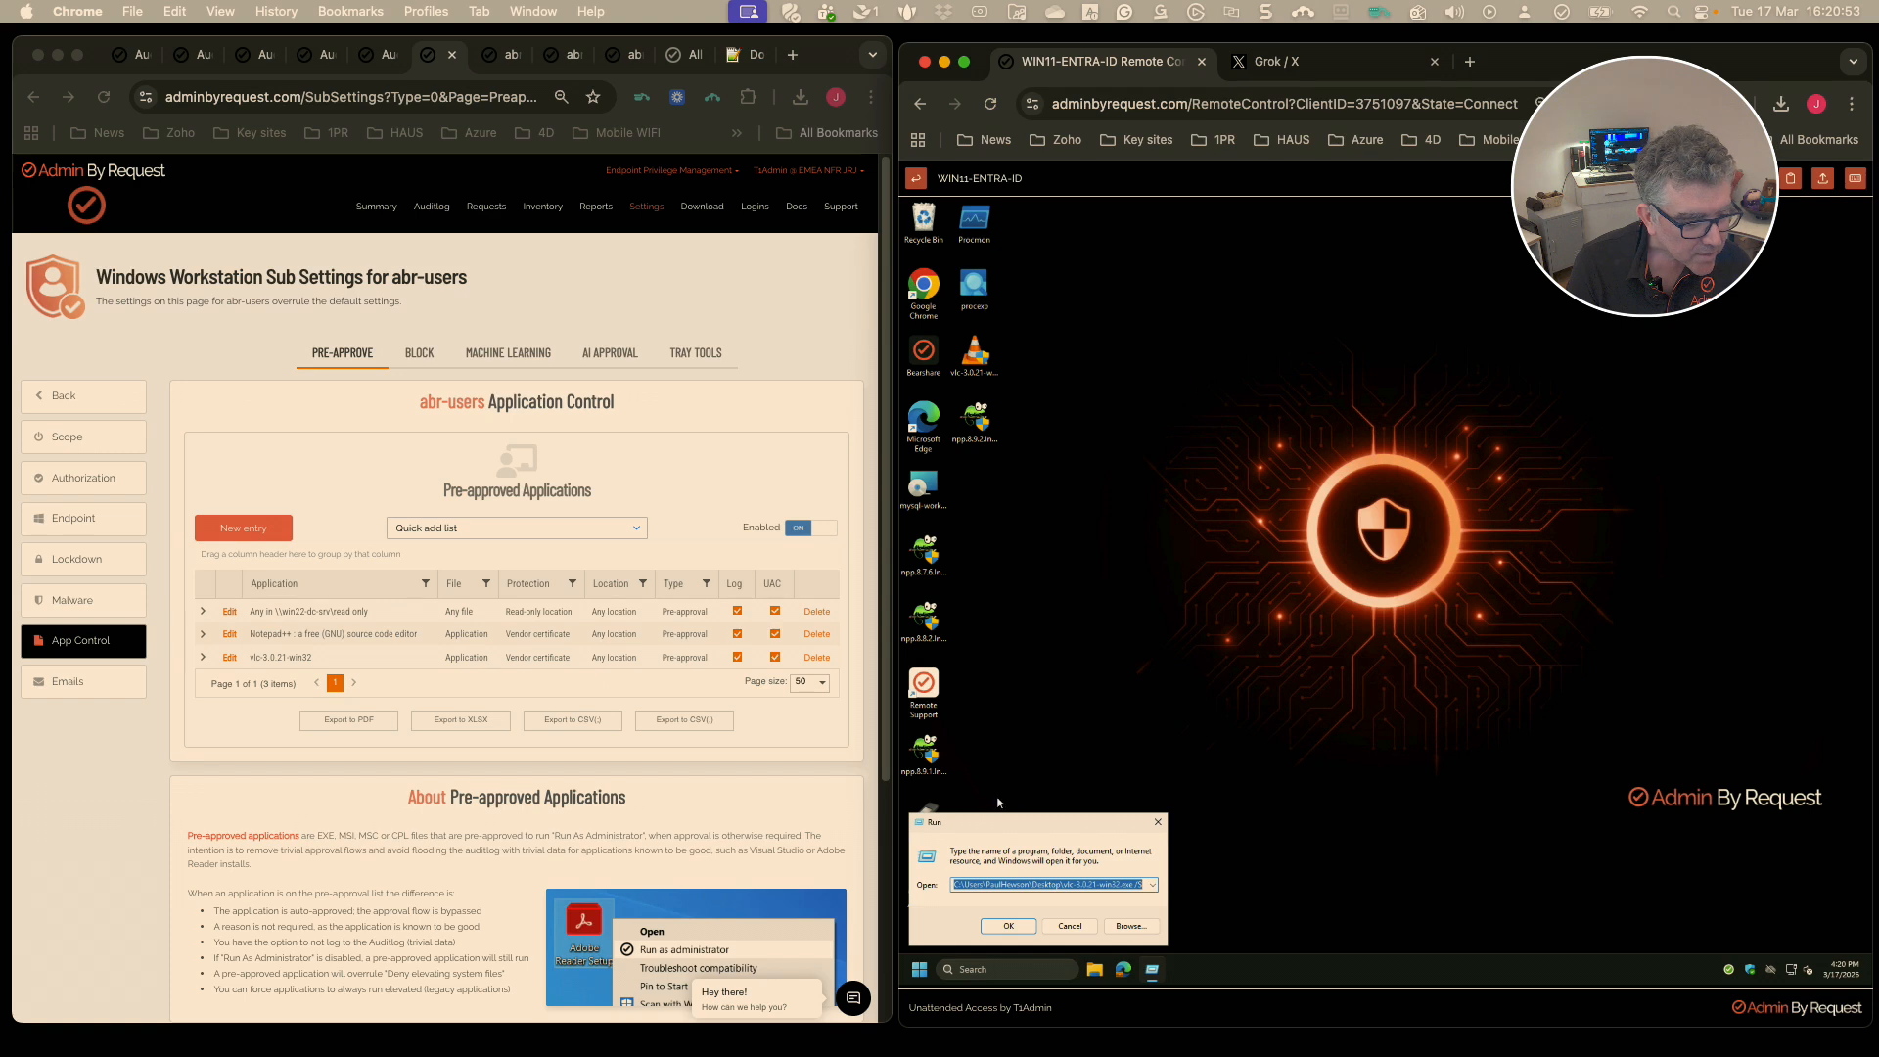
left_click(1005, 883)
left_click_drag(985, 883, 1144, 885)
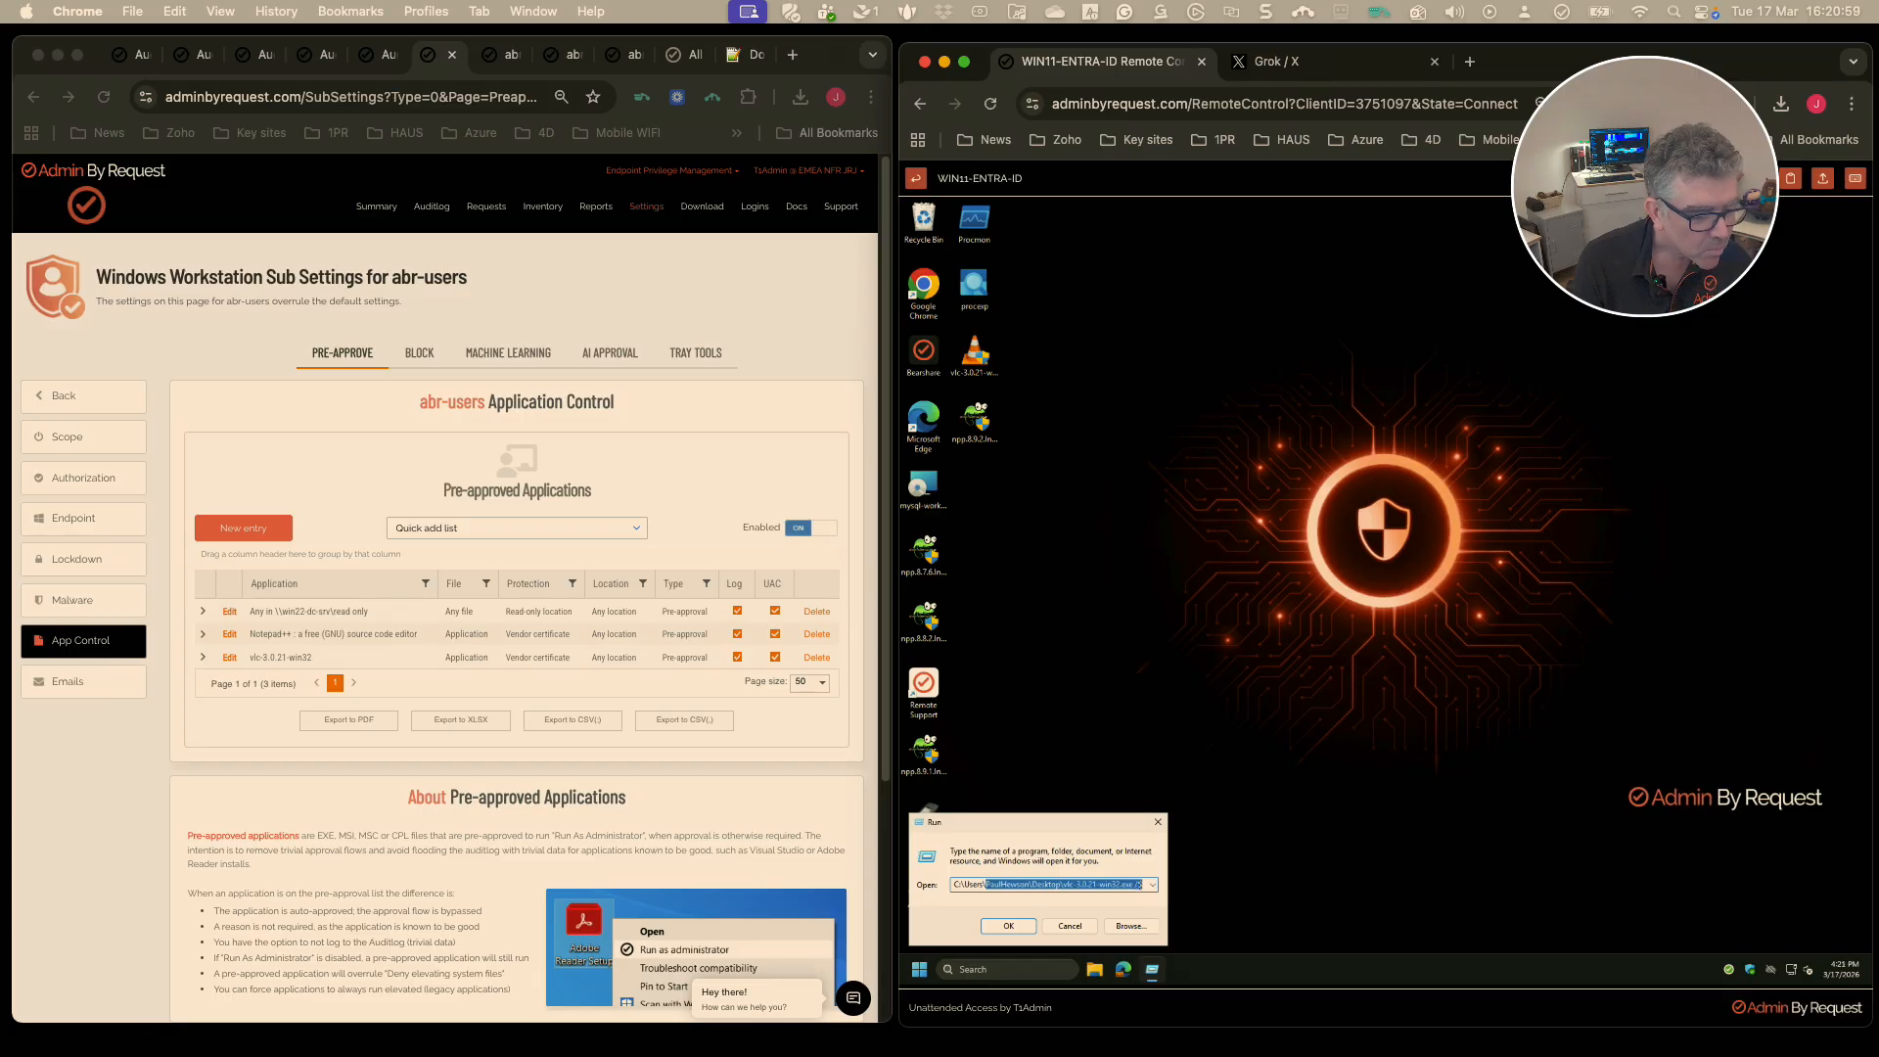
left_click(1005, 928)
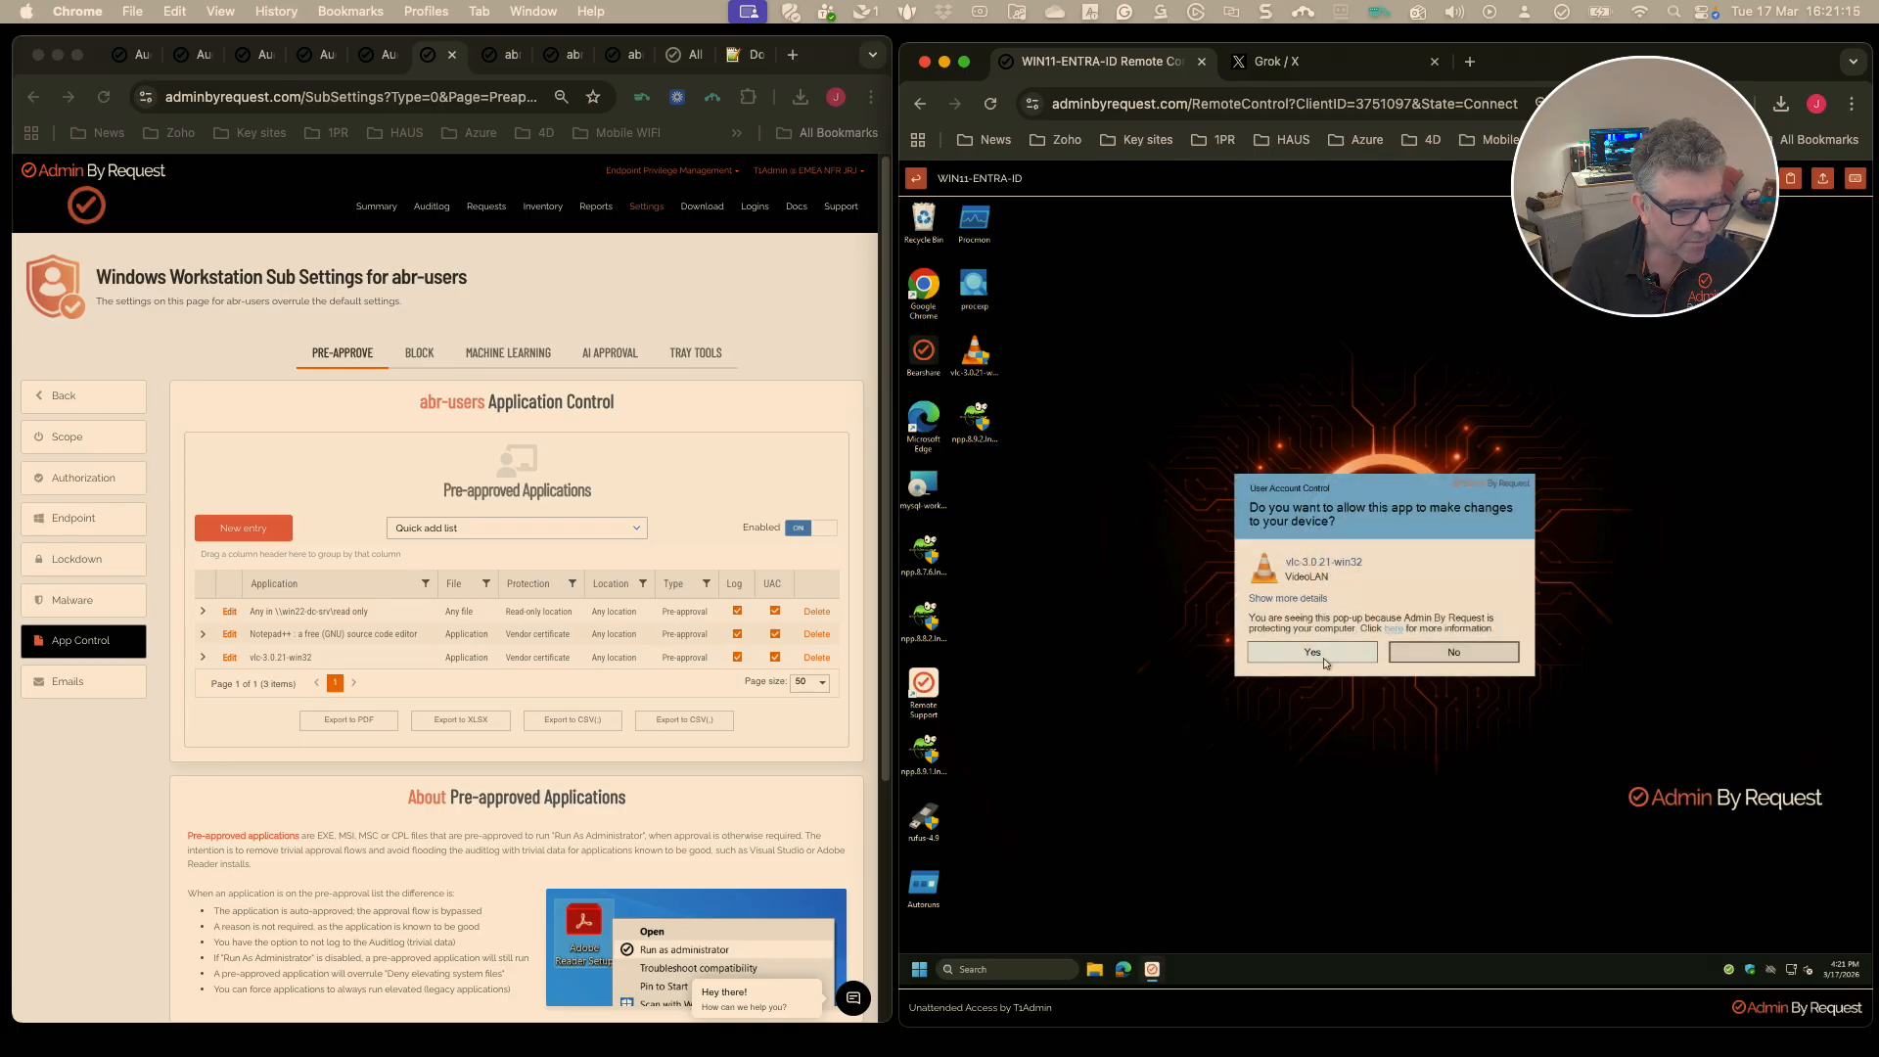
left_click(1319, 651)
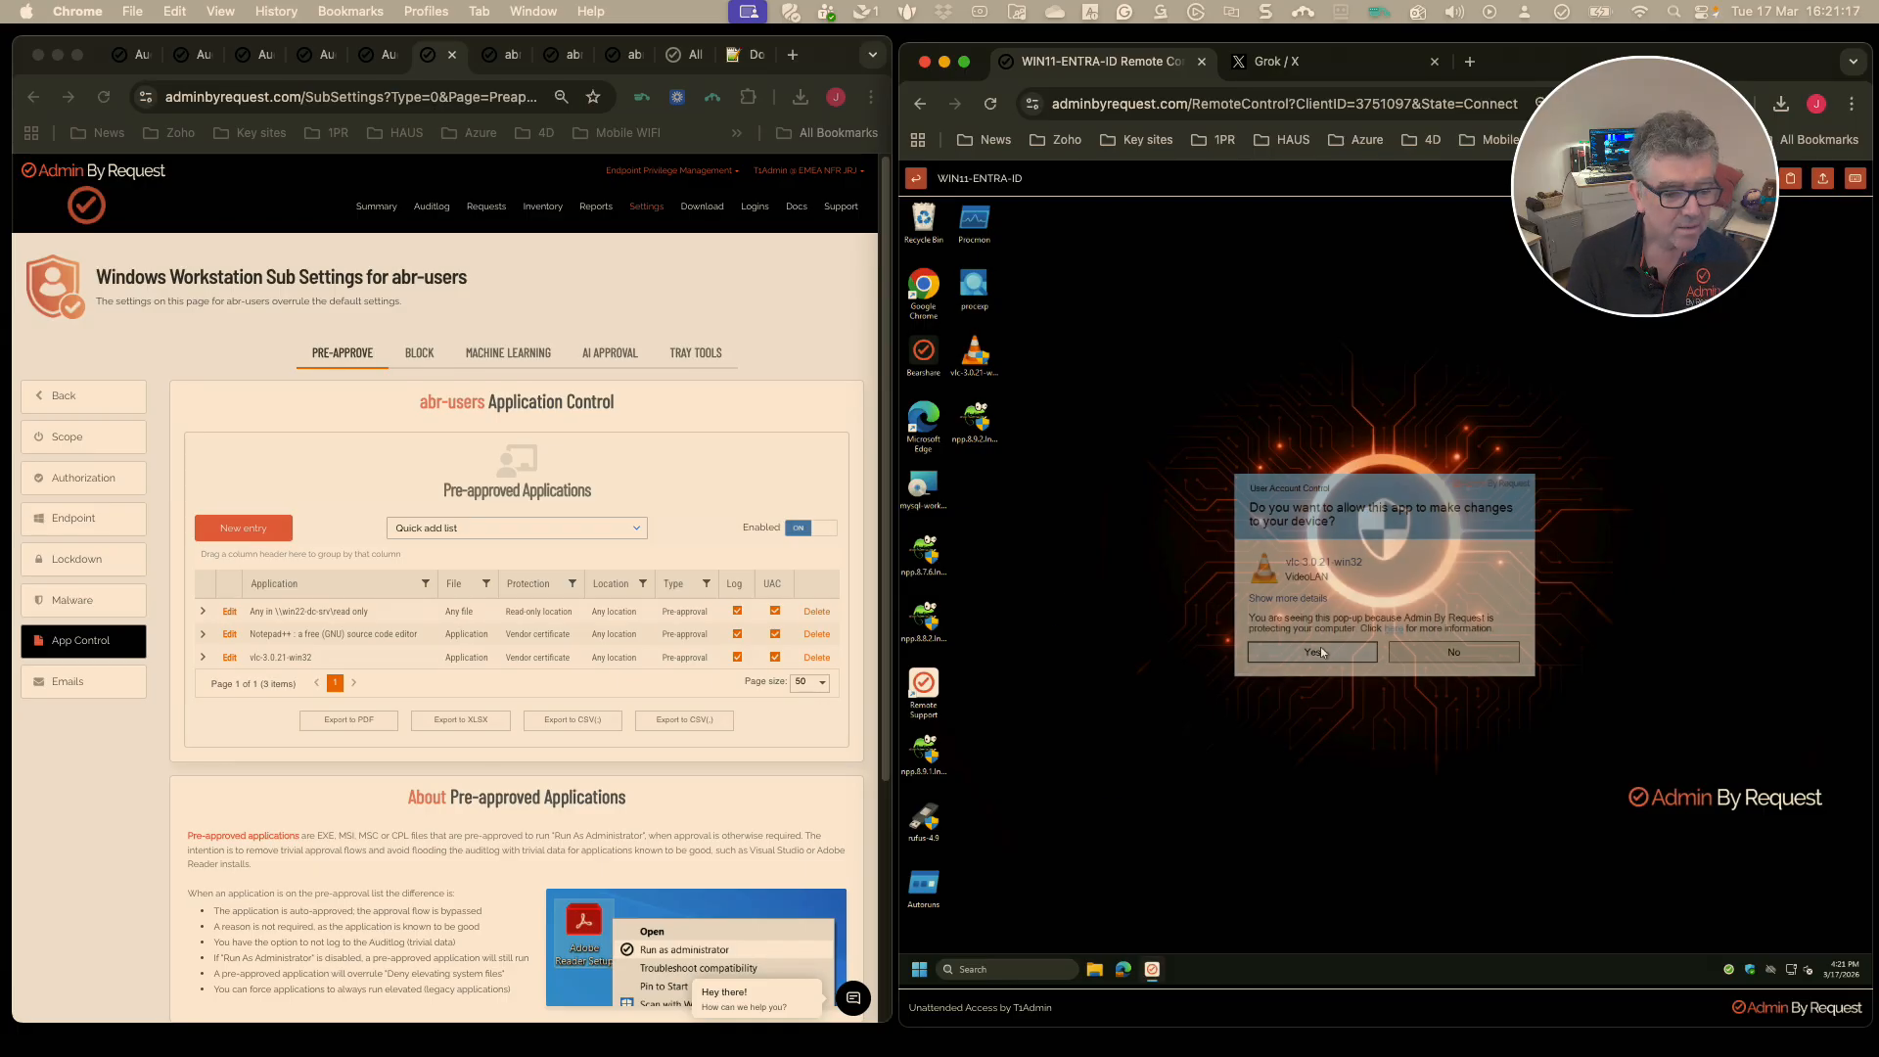